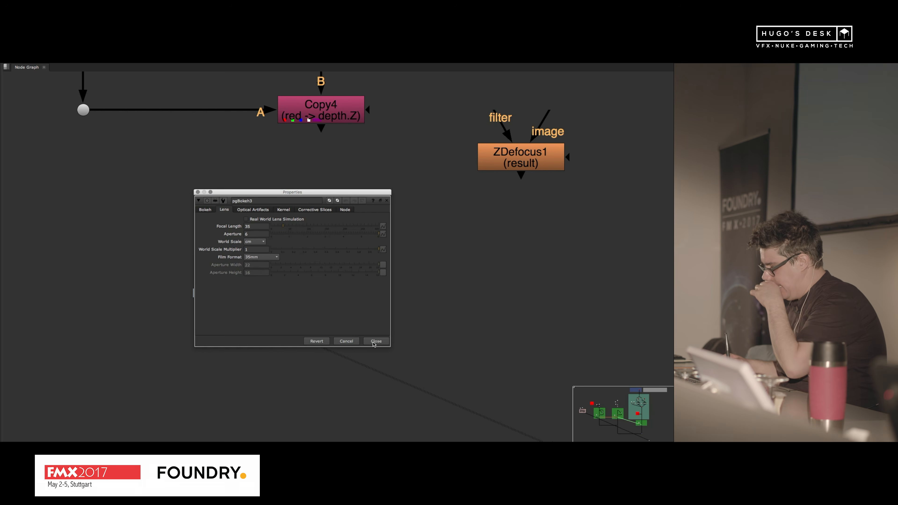
Step: Close the pgBokeh3 settings and move the ZDefocus node farther from the Copy4 and pgBokeh3 nodes
{"action": "left_click", "coordinate": [376, 341]}
{"action": "scroll", "coordinate": [326, 197], "scroll_direction": "down", "scroll_amount": 3}
{"action": "left_click_drag", "start_coordinate": [454, 171], "coordinate": [568, 209]}
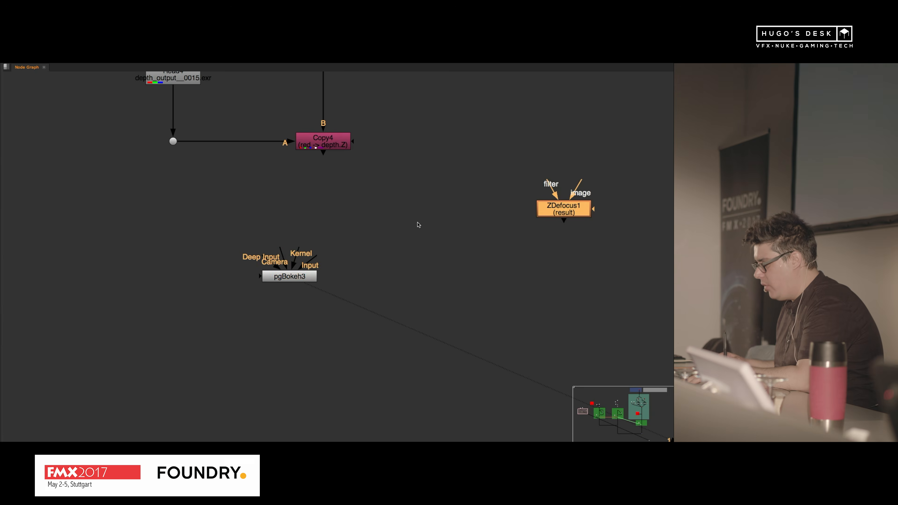
Step: Rename the ZDefocus node as gr and close its properties
{"action": "key", "text": "Return"}
{"action": "key", "text": "Tab"}
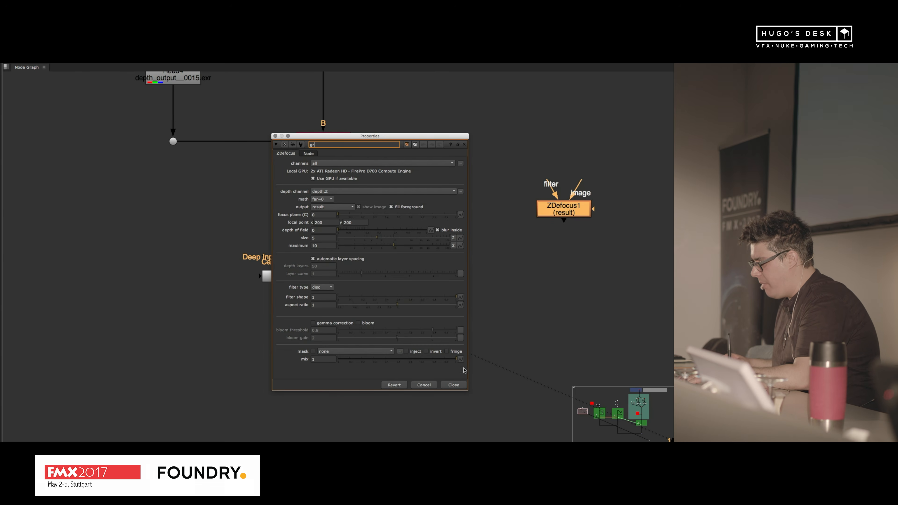
{"action": "key", "text": "Return"}
{"action": "left_click", "coordinate": [456, 386]}
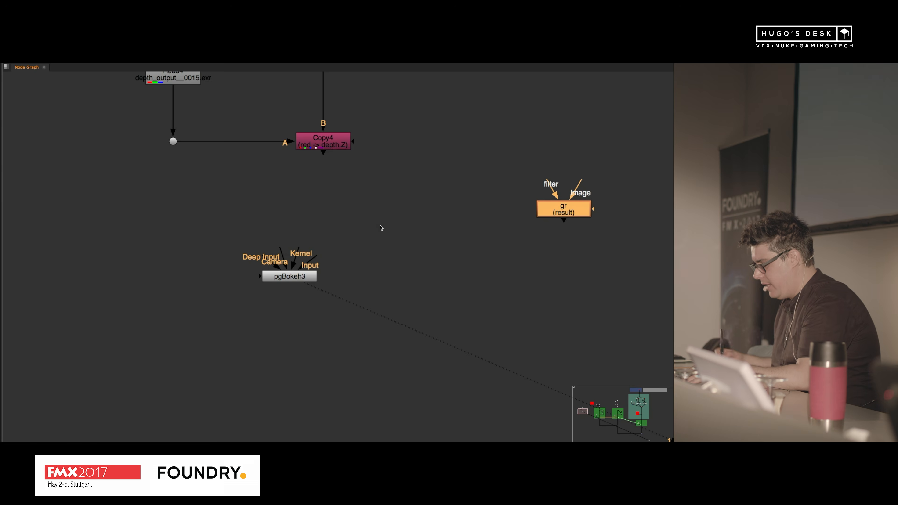
{"action": "key", "text": "Return"}
{"action": "key", "text": "s"}
{"action": "left_click", "coordinate": [513, 354]}
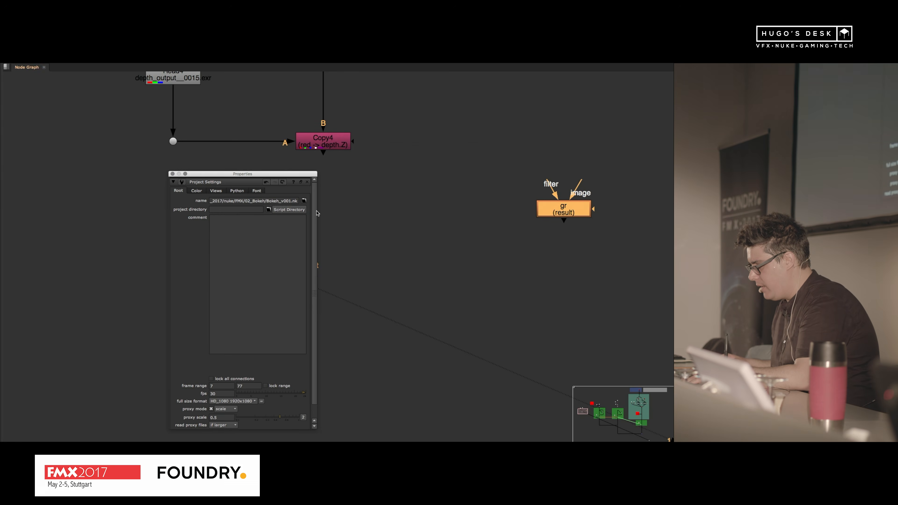
{"action": "left_click", "coordinate": [308, 181]}
{"action": "key", "text": "Return"}
{"action": "type", "text": "s"}
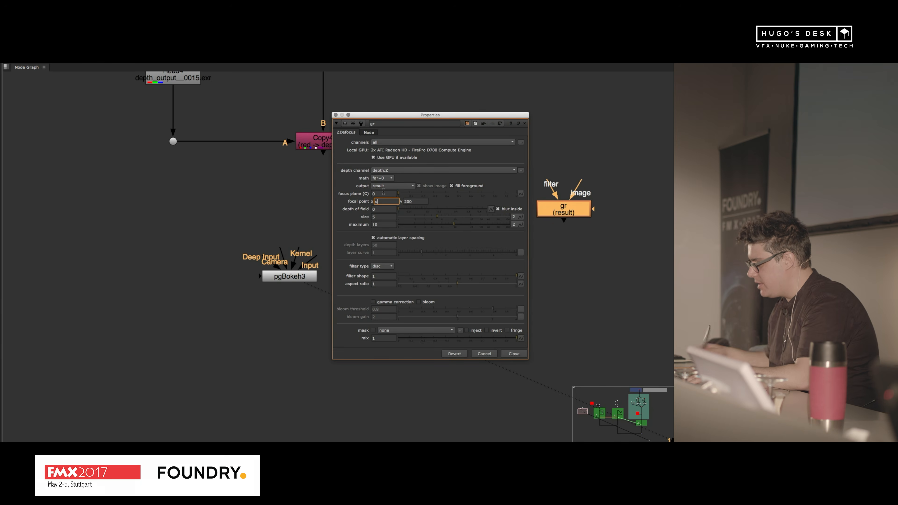
{"action": "left_click", "coordinate": [512, 354]}
{"action": "left_click", "coordinate": [421, 238]}
{"action": "key", "text": "s"}
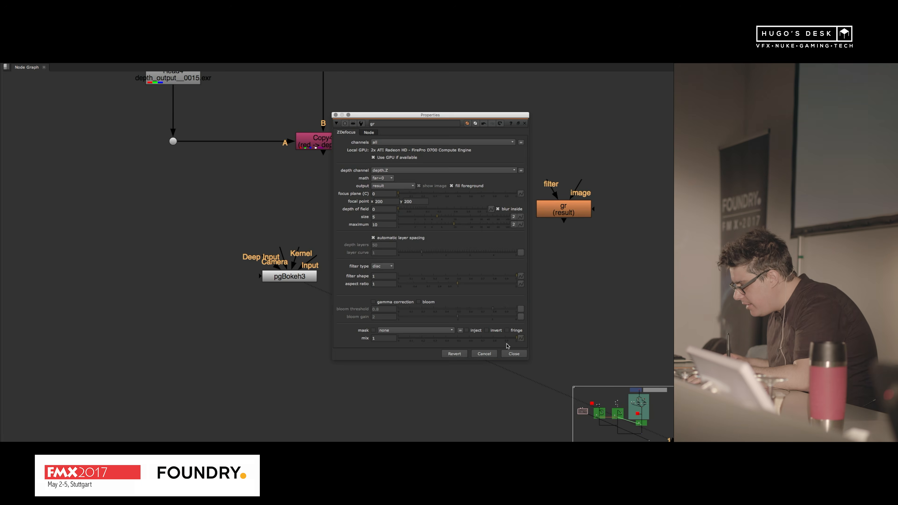
{"action": "left_click", "coordinate": [513, 353]}
Step: Add a Shuffle node, connect its input to the Copy4 node and send it to the viewer
{"action": "key", "text": "Tab"}
{"action": "type", "text": "s"}
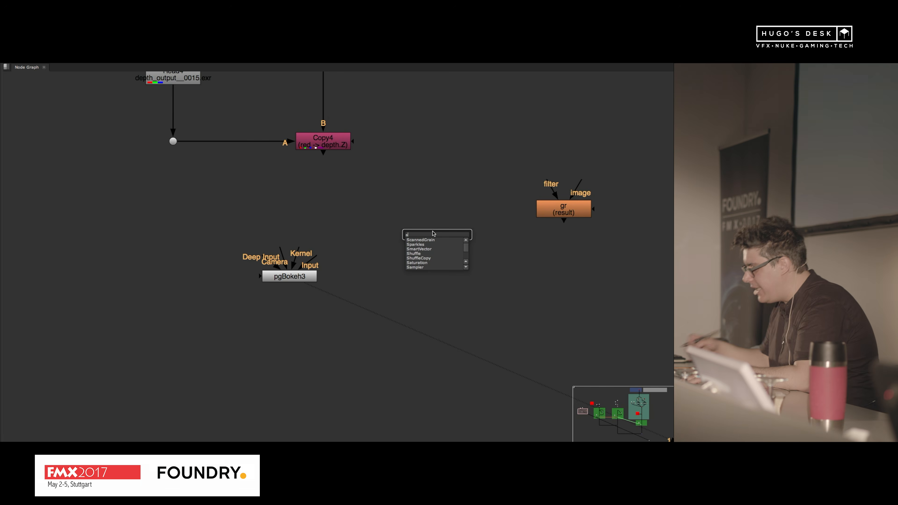
{"action": "type", "text": "huffle"}
{"action": "key", "text": "Return"}
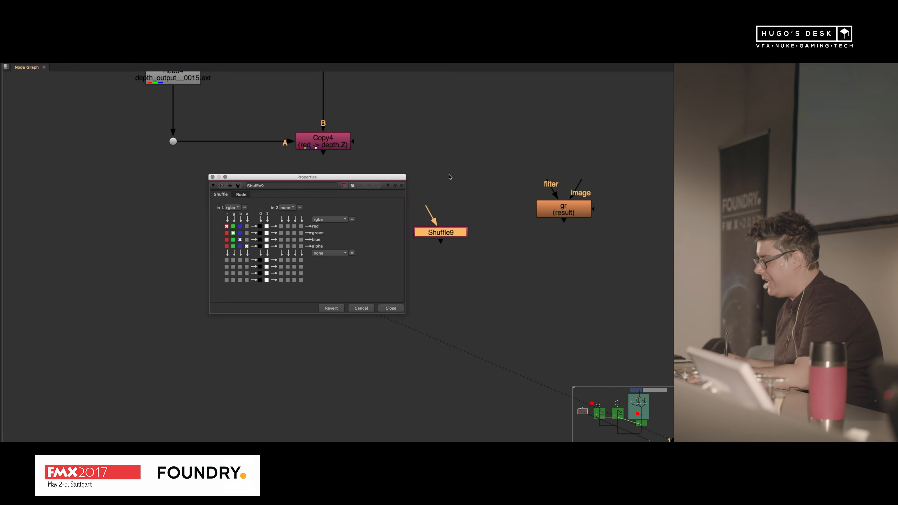
{"action": "left_click", "coordinate": [401, 185]}
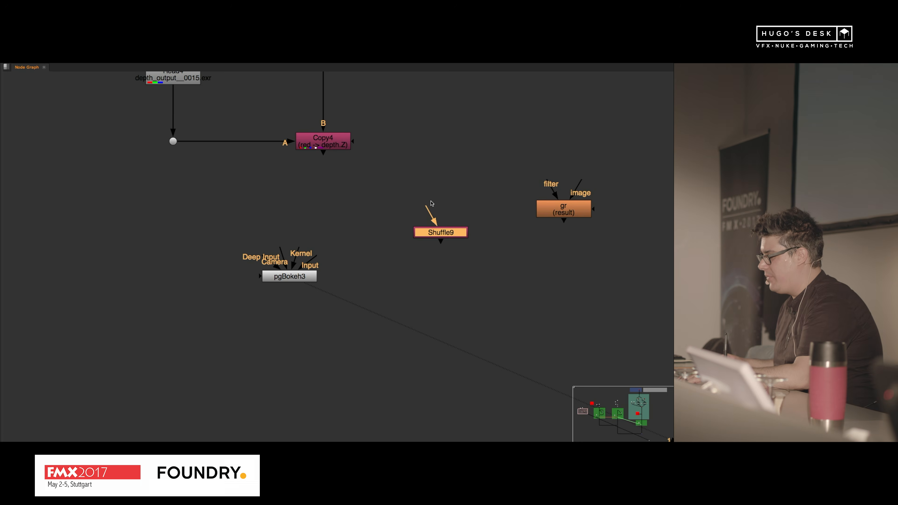
{"action": "left_click_drag", "start_coordinate": [429, 208], "coordinate": [338, 144]}
{"action": "key", "text": "1"}
Step: Set the Shuffle node's first input to the depth layer
{"action": "double_click", "coordinate": [459, 228]}
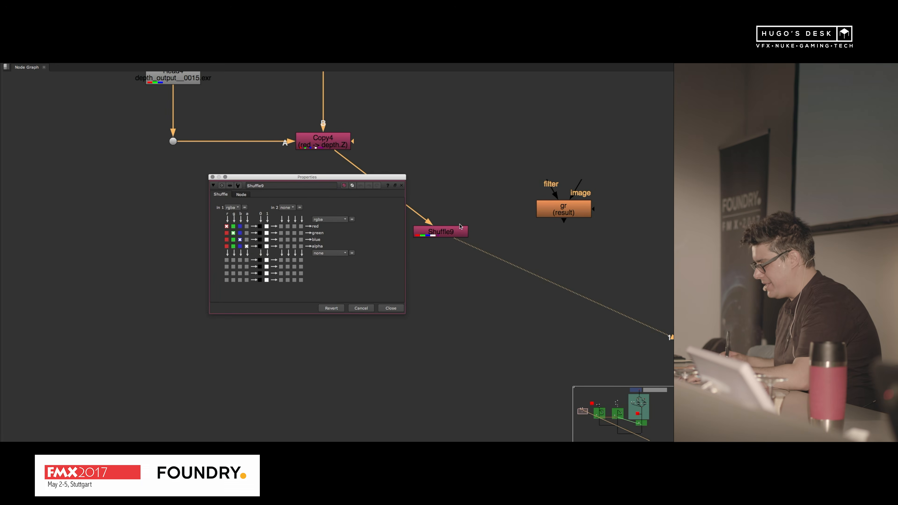
{"action": "left_click", "coordinate": [233, 207]}
{"action": "left_click", "coordinate": [233, 236]}
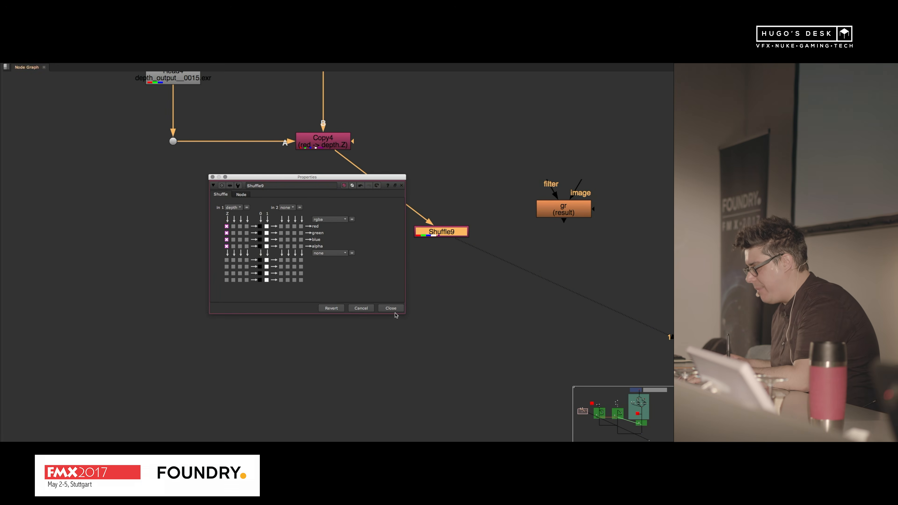
{"action": "left_click", "coordinate": [390, 308]}
Step: Bring up the viewer and examine the depth values across the figure's nearest and farthest parts
{"action": "left_click", "coordinate": [511, 214]}
{"action": "key", "text": "space"}
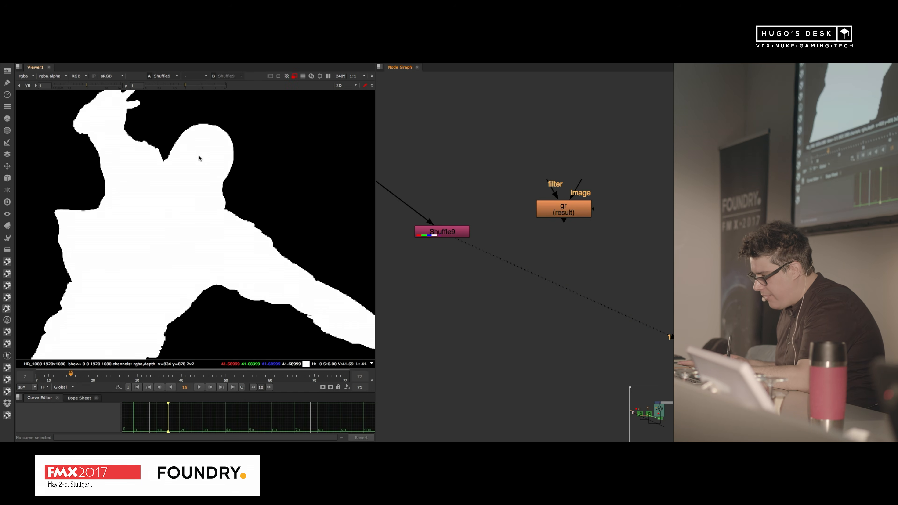
{"action": "scroll", "coordinate": [166, 251], "scroll_direction": "down", "scroll_amount": 5}
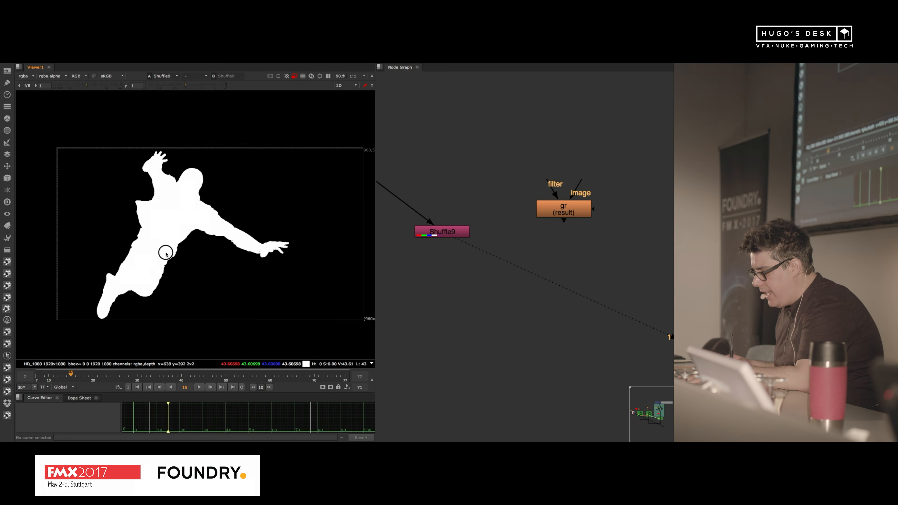
{"action": "scroll", "coordinate": [158, 246], "scroll_direction": "up", "scroll_amount": 5}
{"action": "scroll", "coordinate": [148, 167], "scroll_direction": "up", "scroll_amount": 3}
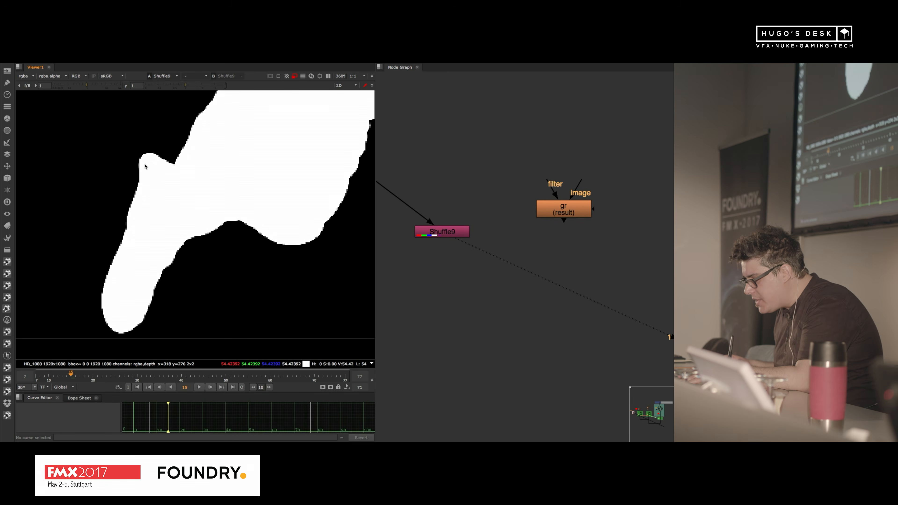
{"action": "scroll", "coordinate": [149, 168], "scroll_direction": "down", "scroll_amount": 6}
{"action": "middle_click_drag", "start_coordinate": [158, 172], "coordinate": [140, 263]}
Step: Add a Grade node after the Shuffle node and go to the first frame of the sequence
{"action": "double_click", "coordinate": [458, 234]}
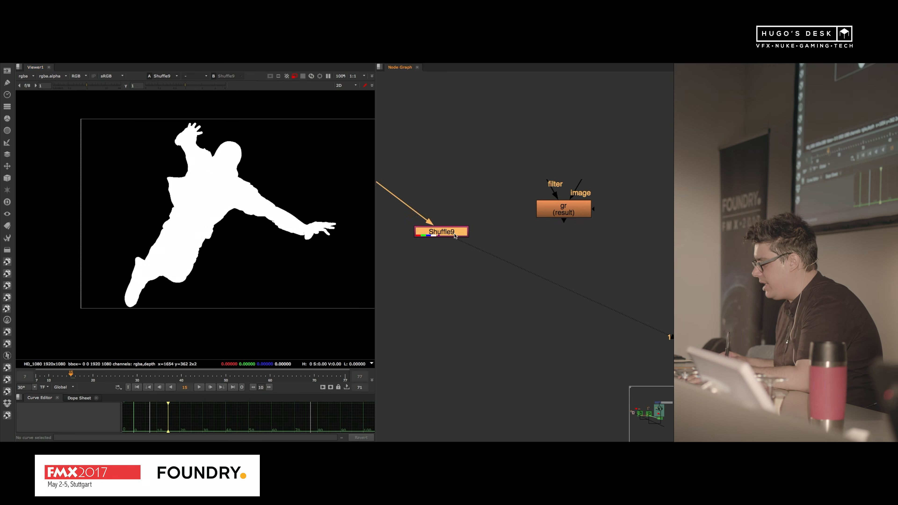
{"action": "left_click", "coordinate": [390, 308]}
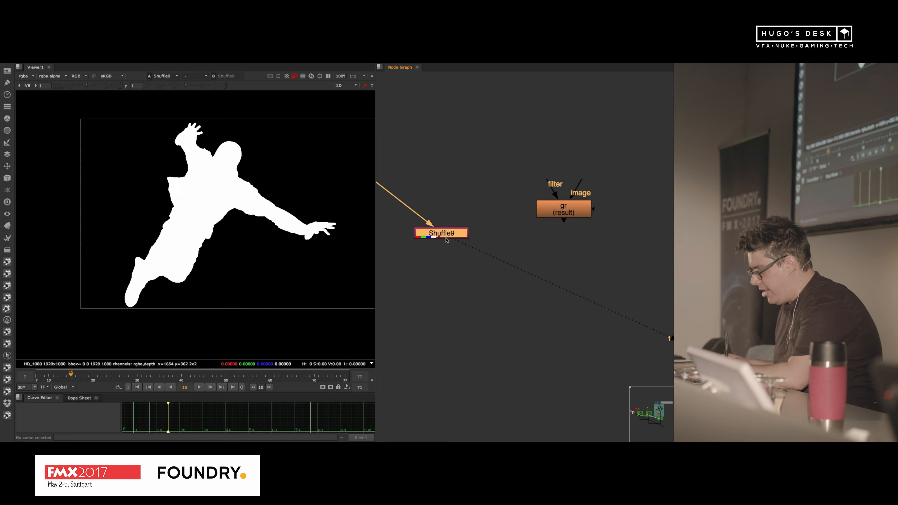
{"action": "key", "text": "g"}
{"action": "left_click_drag", "start_coordinate": [261, 195], "coordinate": [435, 207]}
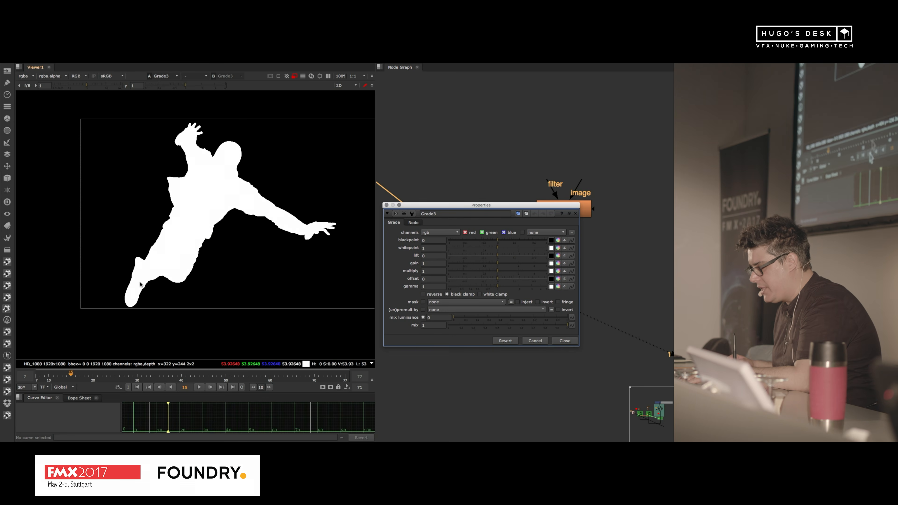
{"action": "left_click", "coordinate": [136, 388]}
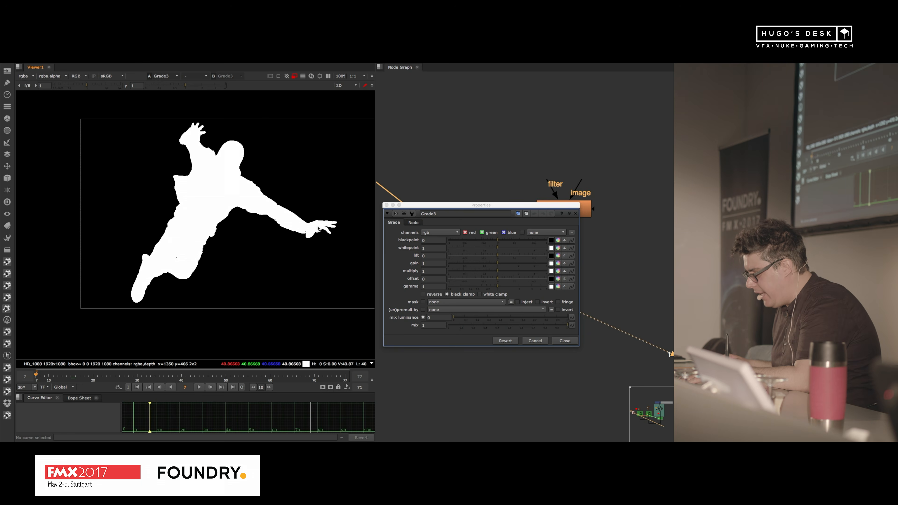
Step: Set the Grade node's blackpoint to 54 and whitepoint to 40, and inspect the graded depth image
{"action": "left_click", "coordinate": [441, 238]}
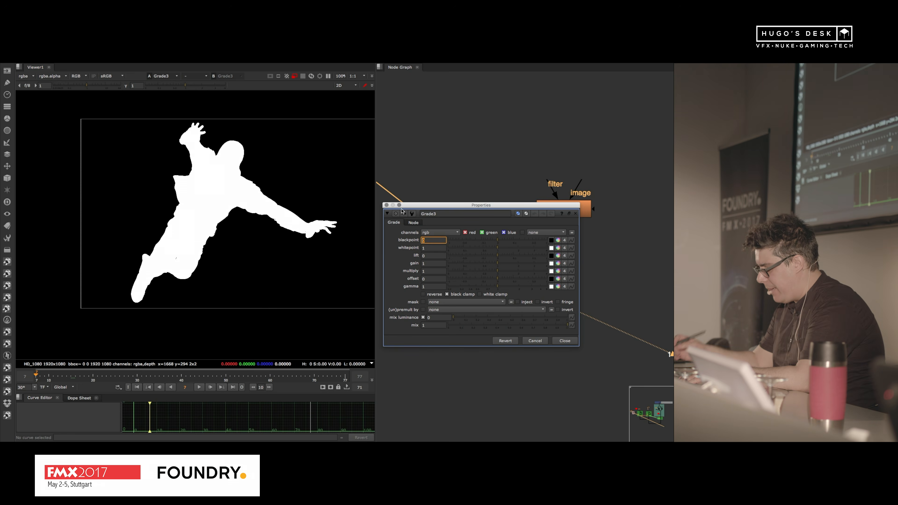
{"action": "type", "text": "54"}
{"action": "key", "text": "Tab"}
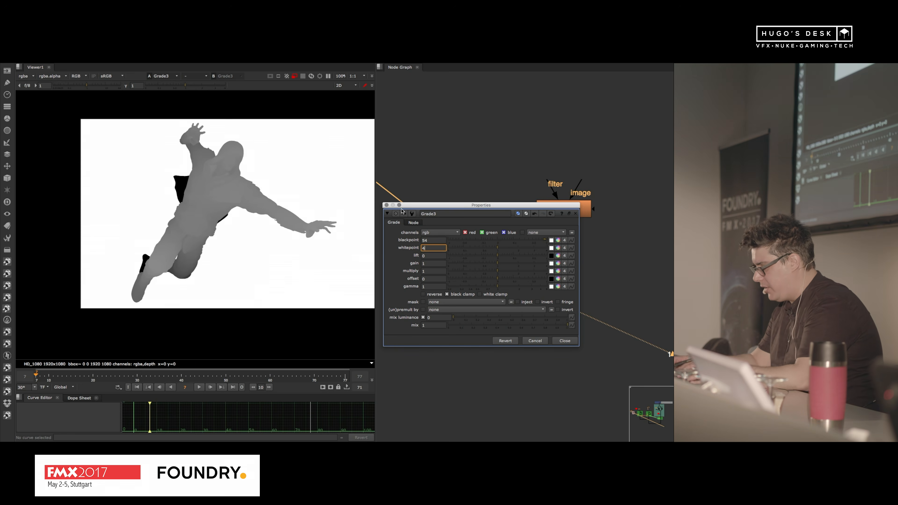
{"action": "type", "text": "40"}
{"action": "key", "text": "Return"}
{"action": "scroll", "coordinate": [181, 223], "scroll_direction": "up", "scroll_amount": 2}
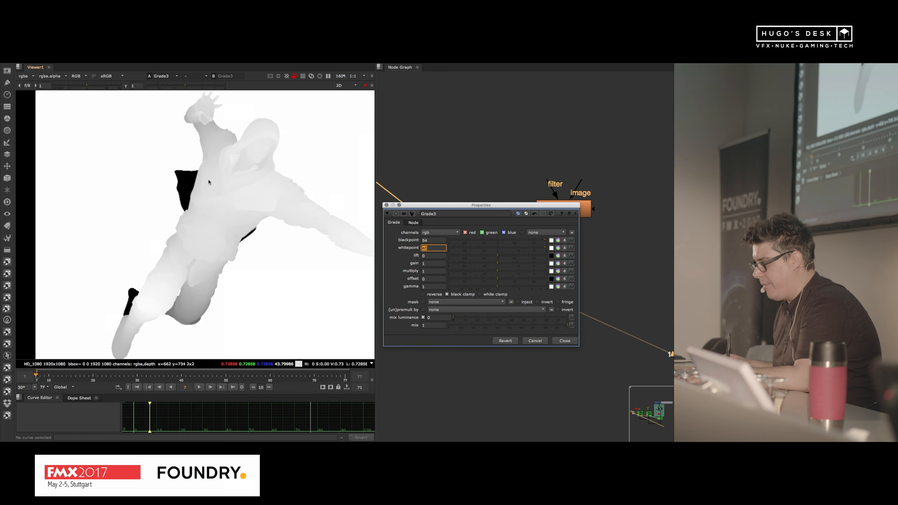
{"action": "left_click", "coordinate": [565, 340]}
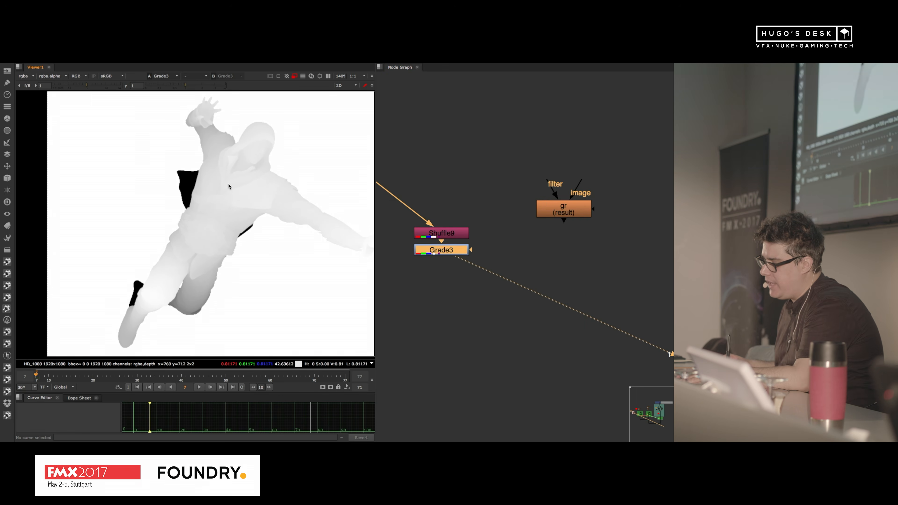
{"action": "scroll", "coordinate": [183, 182], "scroll_direction": "up", "scroll_amount": 5}
{"action": "left_click_drag", "start_coordinate": [77, 146], "coordinate": [147, 195], "text": "ctrl+shift"}
{"action": "scroll", "coordinate": [149, 196], "scroll_direction": "down", "scroll_amount": 5}
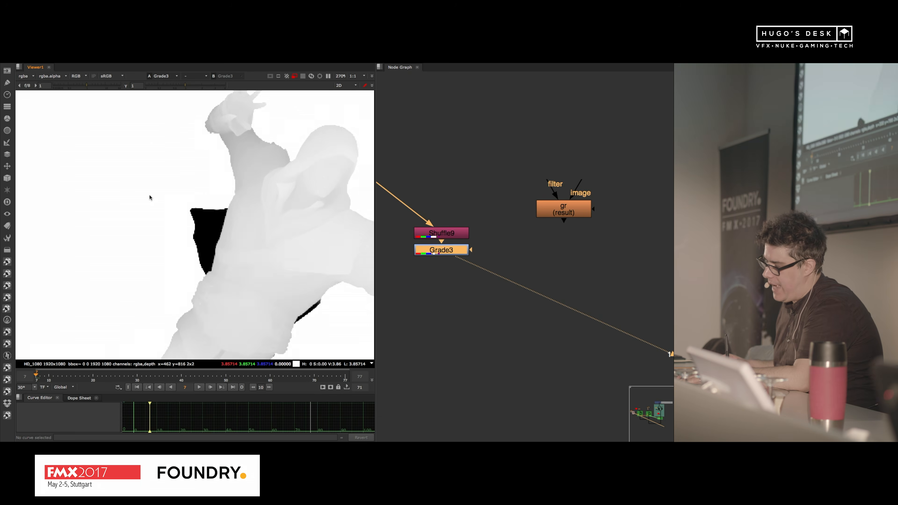
{"action": "left_click_drag", "start_coordinate": [455, 253], "coordinate": [455, 280]}
{"action": "left_click", "coordinate": [441, 232]}
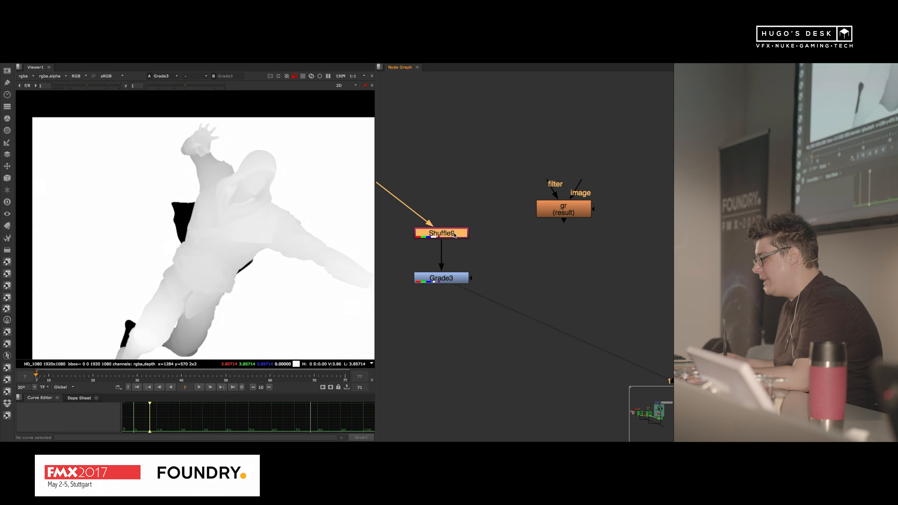
{"action": "key", "text": "Return"}
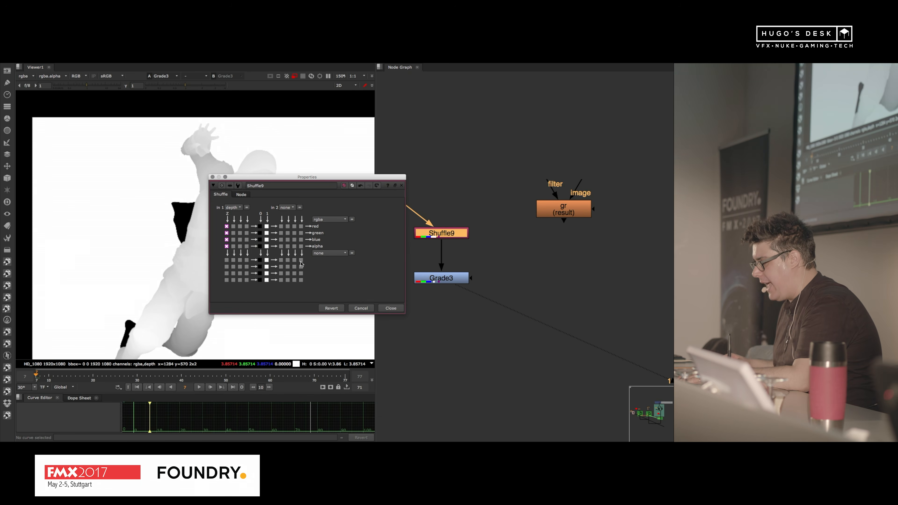
{"action": "left_click", "coordinate": [390, 308]}
Step: View the Read5 render and compare its alpha channel with its colour image
{"action": "scroll", "coordinate": [478, 233], "scroll_direction": "down", "scroll_amount": 5}
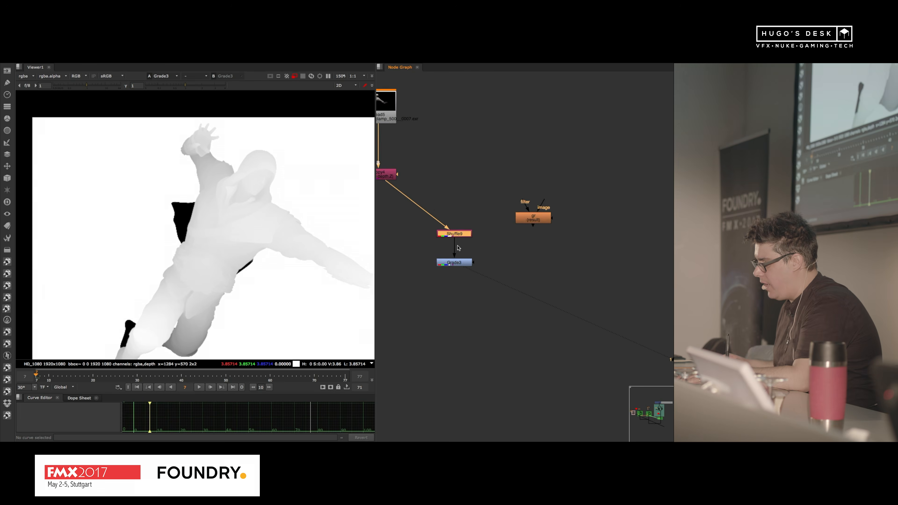
{"action": "middle_click_drag", "start_coordinate": [477, 233], "coordinate": [550, 270]}
{"action": "left_click", "coordinate": [460, 152]}
{"action": "key", "text": "1"}
{"action": "left_click", "coordinate": [286, 202]}
{"action": "key", "text": "a"}
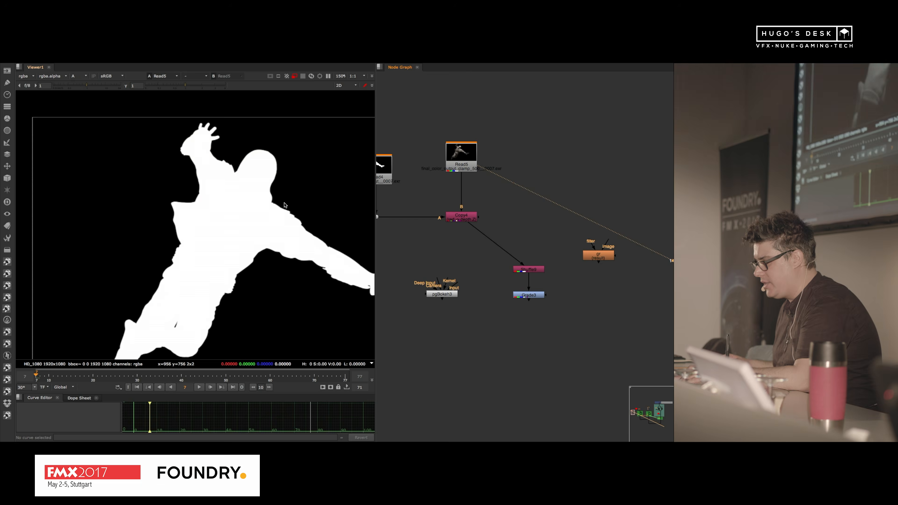
{"action": "key", "text": "a"}
{"action": "scroll", "coordinate": [286, 204], "scroll_direction": "down", "scroll_amount": 1}
{"action": "left_click", "coordinate": [465, 220]}
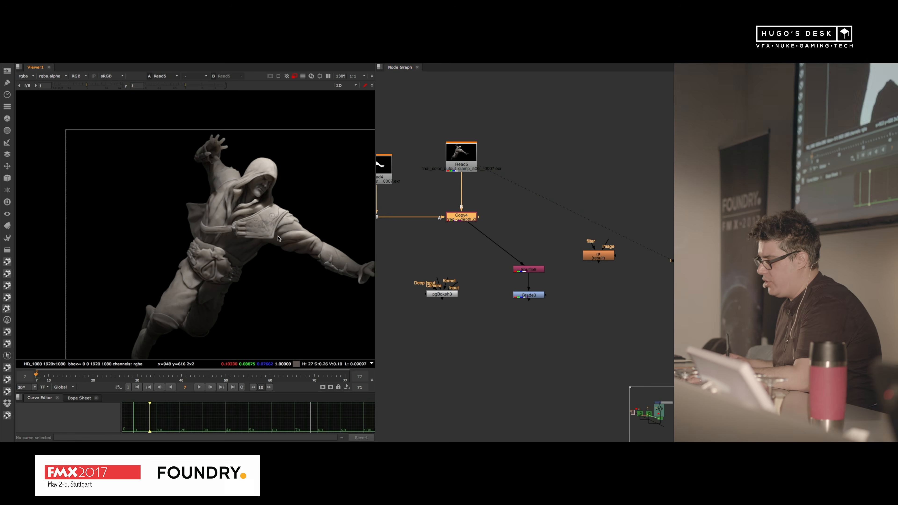
{"action": "key", "text": "a"}
Step: View the Shuffle node, set its second input to alpha and route that to the alpha output
{"action": "left_click", "coordinate": [529, 269]}
{"action": "key", "text": "1"}
{"action": "double_click", "coordinate": [529, 270]}
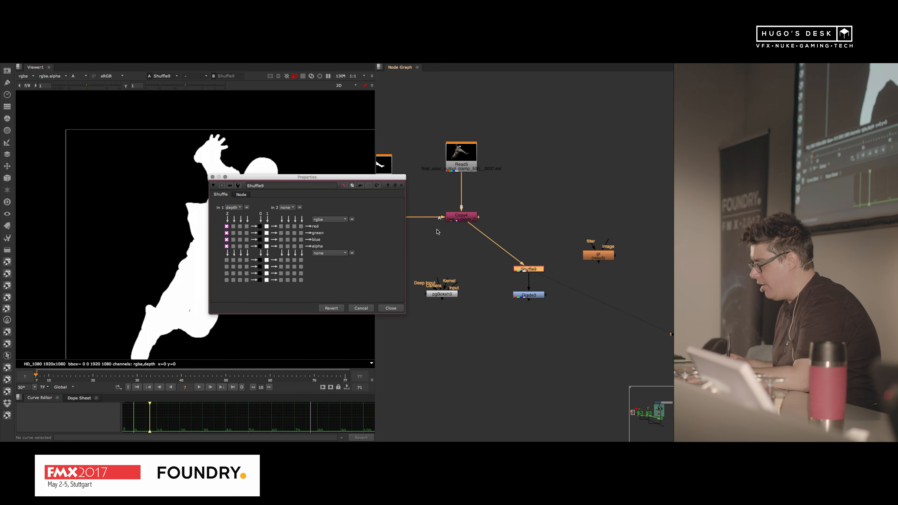
{"action": "left_click", "coordinate": [288, 209]}
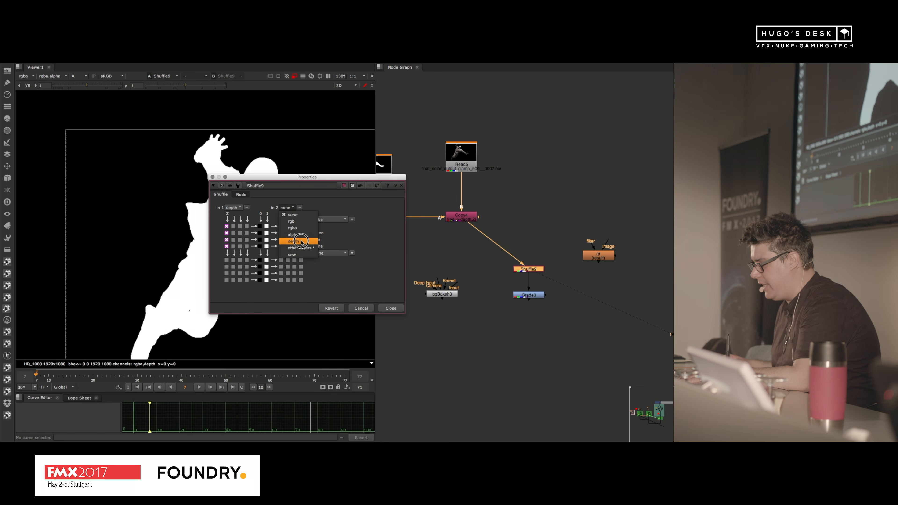
{"action": "left_click", "coordinate": [317, 236]}
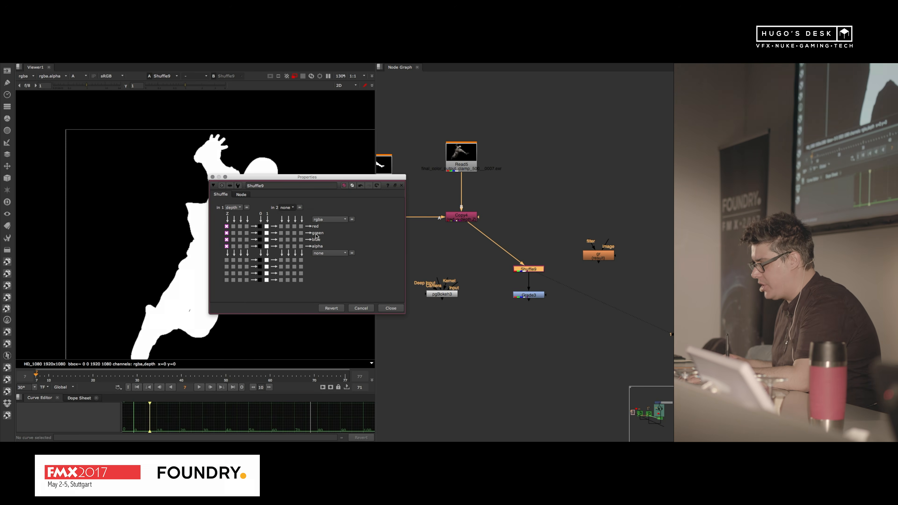
{"action": "left_click", "coordinate": [392, 308]}
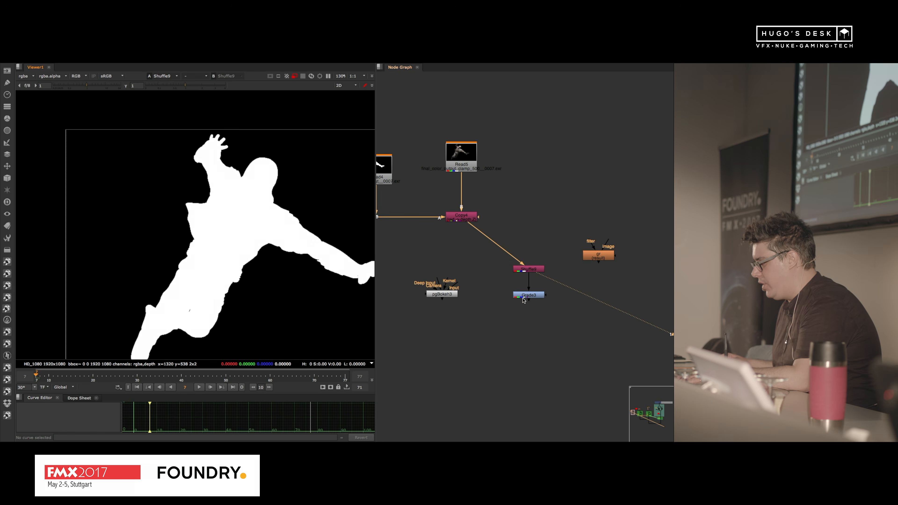
Step: View the Grade node and add a Premult node after it, multiplying RGB by rgba.alpha
{"action": "left_click", "coordinate": [536, 295]}
{"action": "key", "text": "1"}
{"action": "key", "text": "Tab"}
{"action": "type", "text": "prem"}
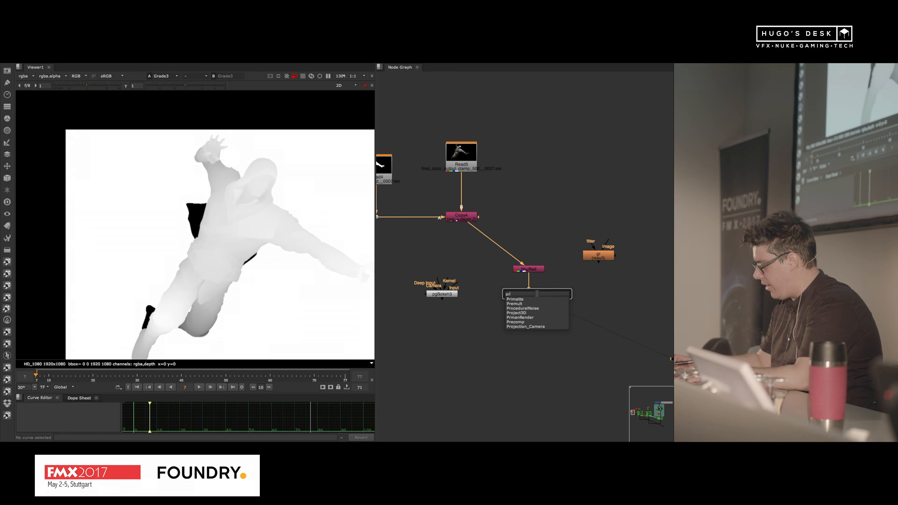
{"action": "key", "text": "Return"}
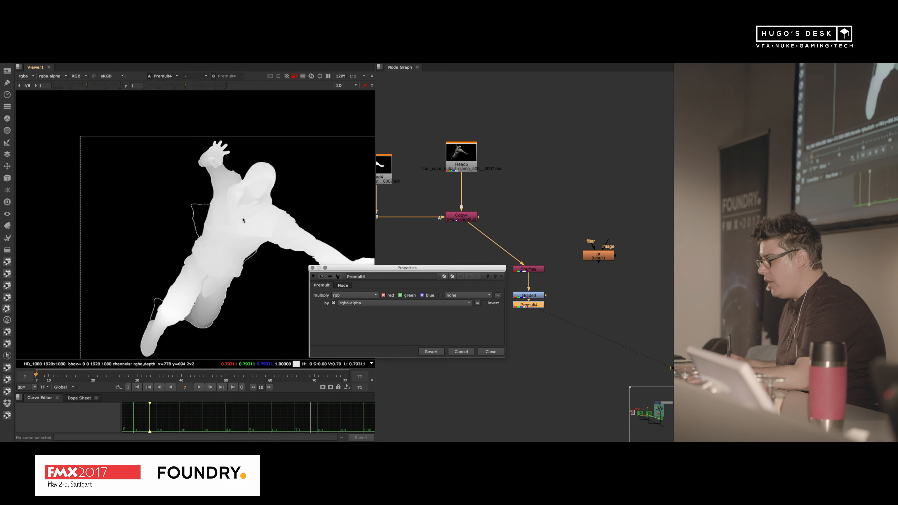
{"action": "scroll", "coordinate": [222, 213], "scroll_direction": "down", "scroll_amount": 1}
{"action": "left_click", "coordinate": [490, 352]}
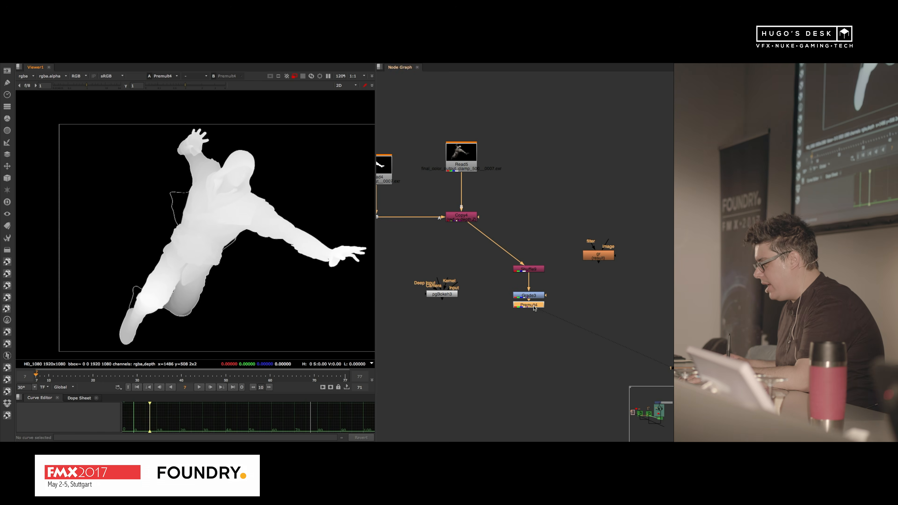
Step: Space the Premult node farther below the Grade node
{"action": "left_click_drag", "start_coordinate": [529, 305], "coordinate": [530, 327]}
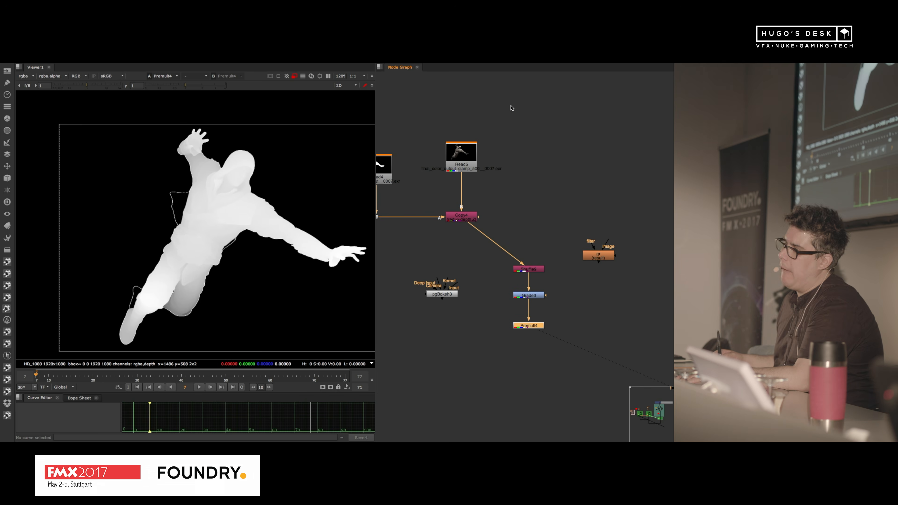
{"action": "mouse_move", "coordinate": [406, 65]}
{"action": "scroll", "coordinate": [523, 330], "scroll_direction": "up", "scroll_amount": 4}
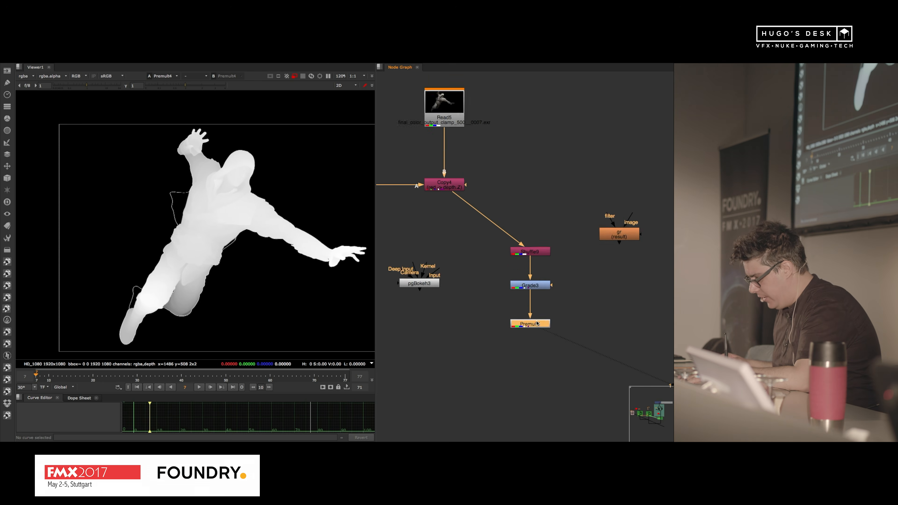
{"action": "scroll", "coordinate": [234, 235], "scroll_direction": "up", "scroll_amount": 2}
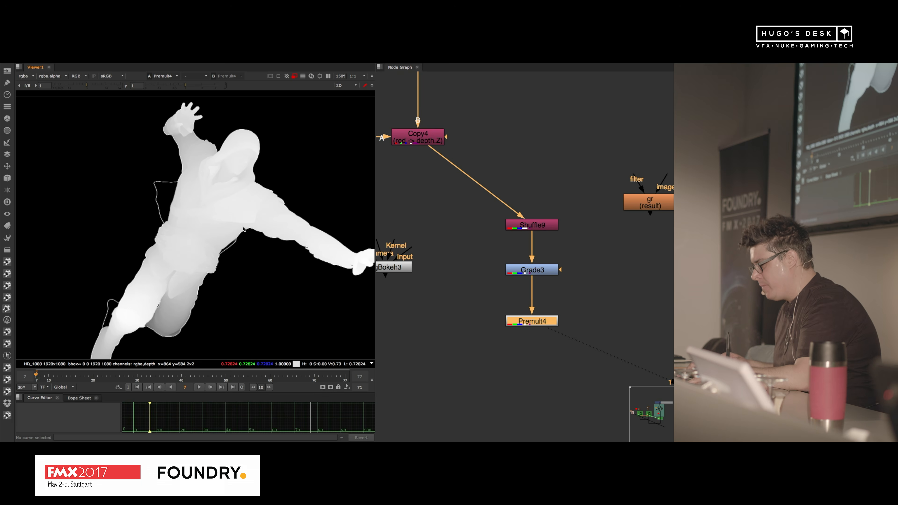
Step: Add a ColourEdge node after the Premult node, place it farther below and close its properties
{"action": "left_click", "coordinate": [536, 321]}
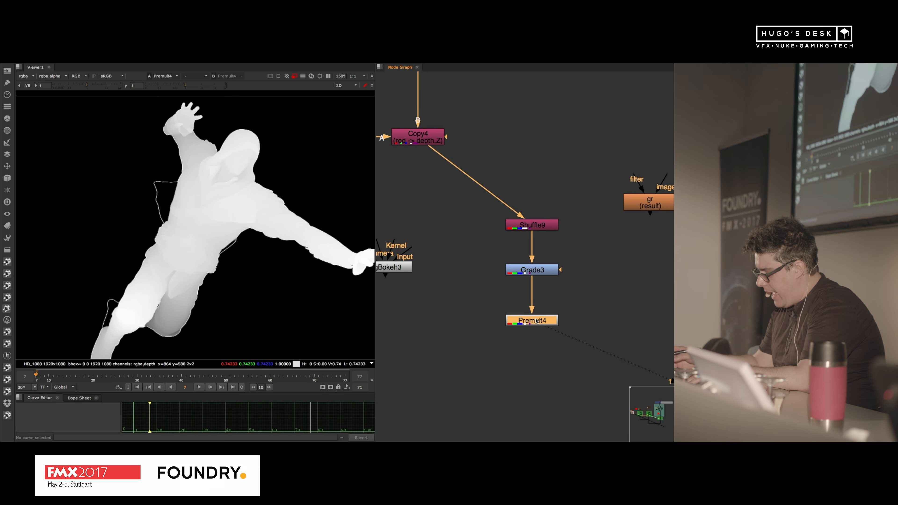
{"action": "key", "text": "Tab"}
{"action": "type", "text": "col"}
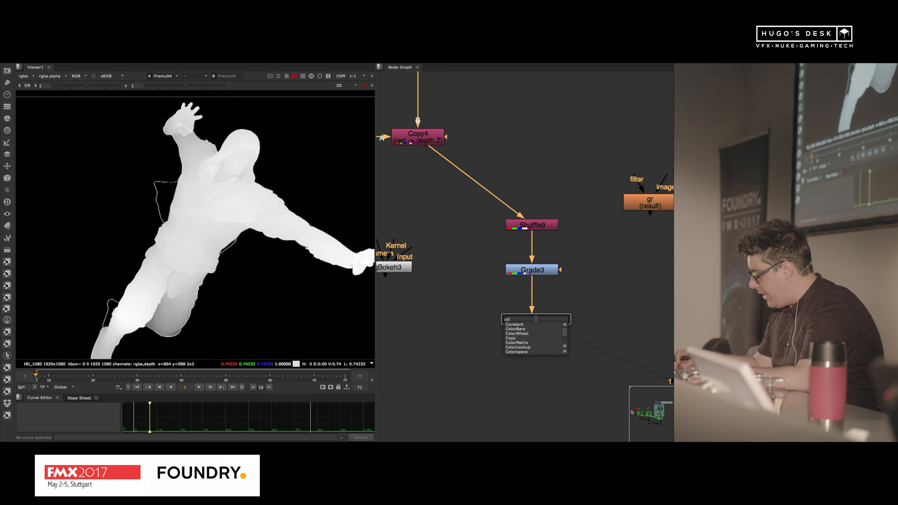
{"action": "type", "text": "o"}
{"action": "key", "text": "Down"}
{"action": "key", "text": "Down"}
{"action": "key", "text": "Down"}
{"action": "key", "text": "Down"}
{"action": "key", "text": "Down"}
{"action": "key", "text": "Down"}
{"action": "key", "text": "Down"}
{"action": "key", "text": "Down"}
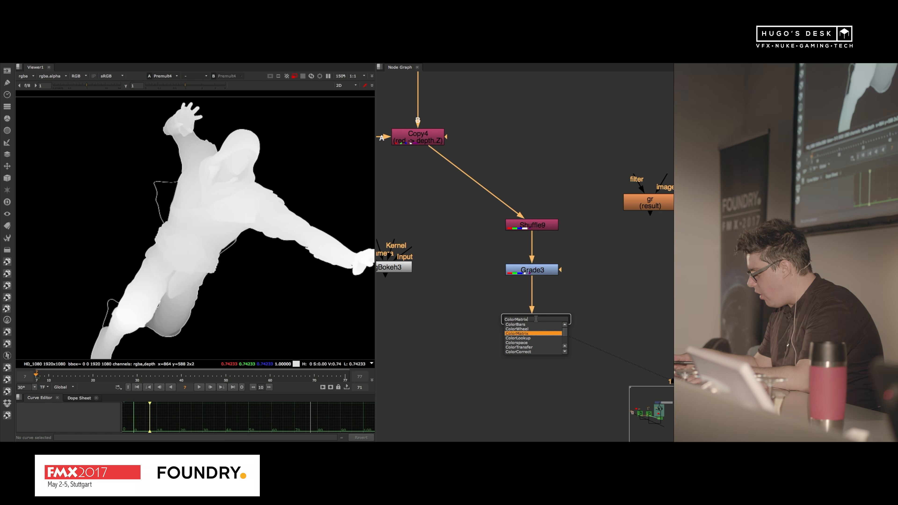
{"action": "key", "text": "shift+Down"}
{"action": "key", "text": "shift+Down"}
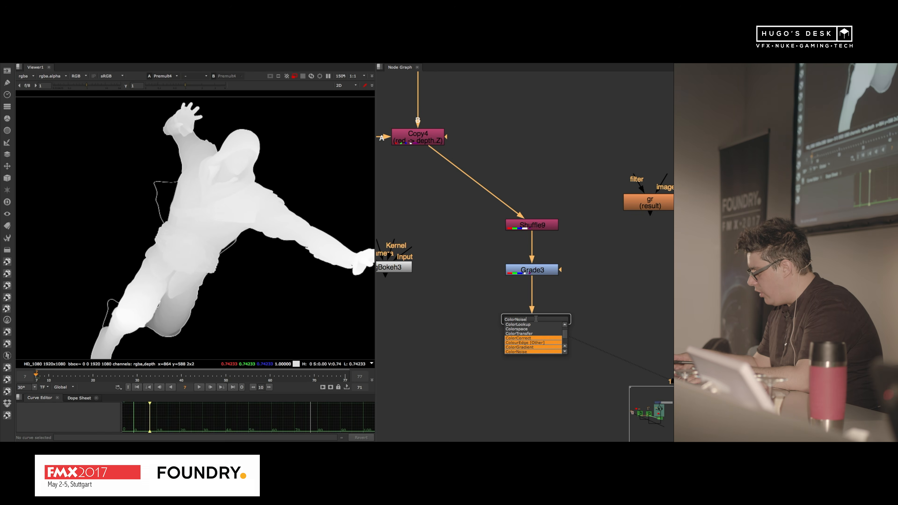
{"action": "key", "text": "shift+Up"}
{"action": "key", "text": "shift+Up"}
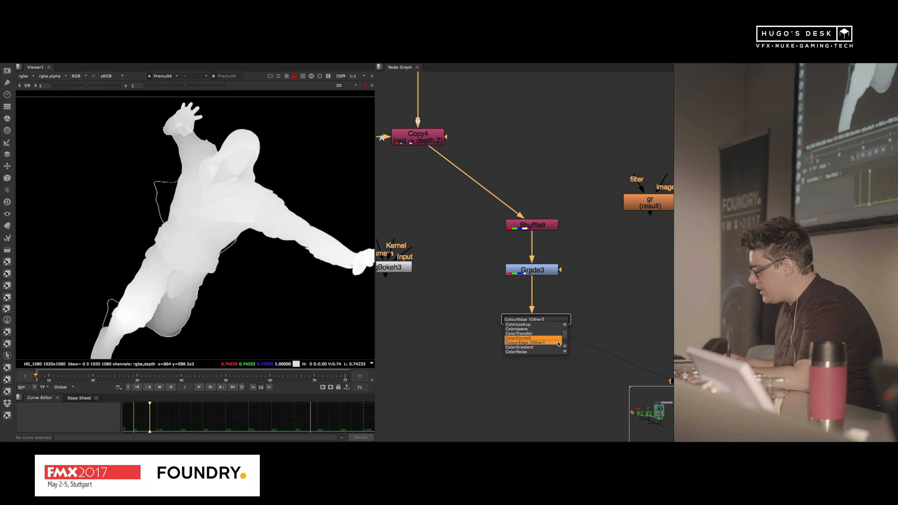
{"action": "key", "text": "Return"}
{"action": "left_click_drag", "start_coordinate": [544, 334], "coordinate": [543, 378]}
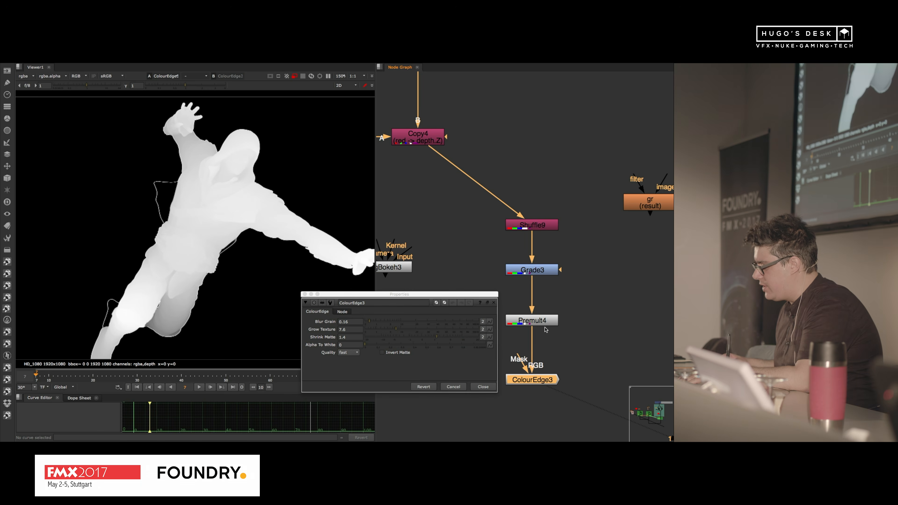
{"action": "left_click", "coordinate": [493, 303]}
{"action": "scroll", "coordinate": [483, 289], "scroll_direction": "down", "scroll_amount": 3}
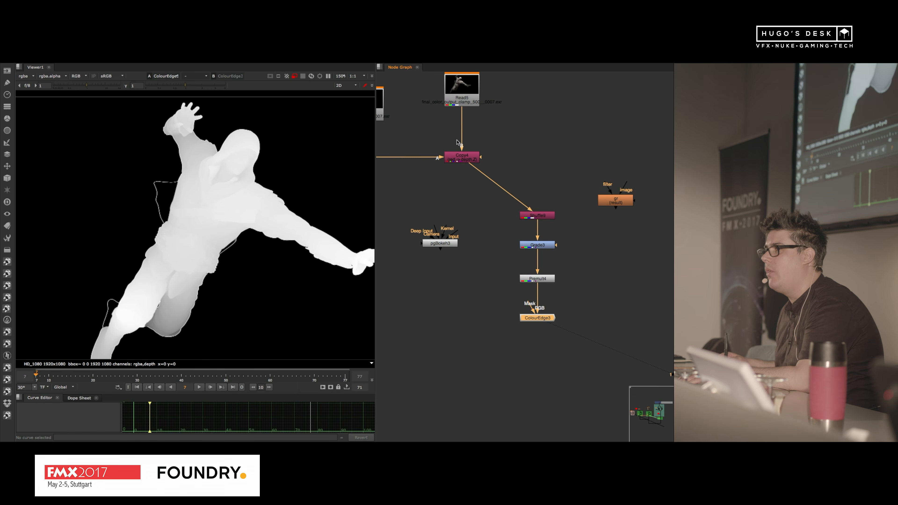
Step: Check the pgBokeh node's lens settings, move the node down beside the depth branch and close its properties
{"action": "scroll", "coordinate": [499, 289], "scroll_direction": "up", "scroll_amount": 2}
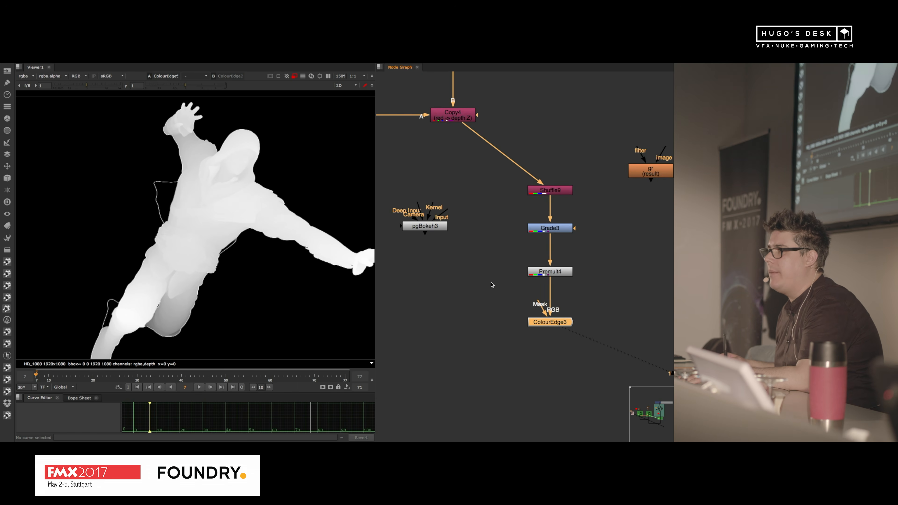
{"action": "double_click", "coordinate": [424, 228]}
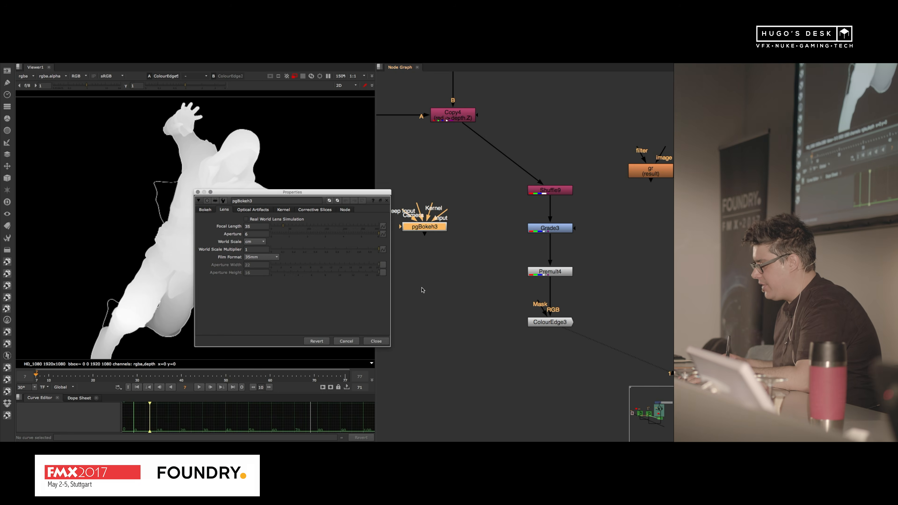
{"action": "left_click_drag", "start_coordinate": [425, 227], "coordinate": [420, 328]}
{"action": "left_click", "coordinate": [376, 342]}
Step: Connect the ColourEdge's Mask input to the Copy node and route the Copy-to-Shuffle connection through a dot above the Shuffle
{"action": "left_click_drag", "start_coordinate": [556, 325], "coordinate": [454, 117]}
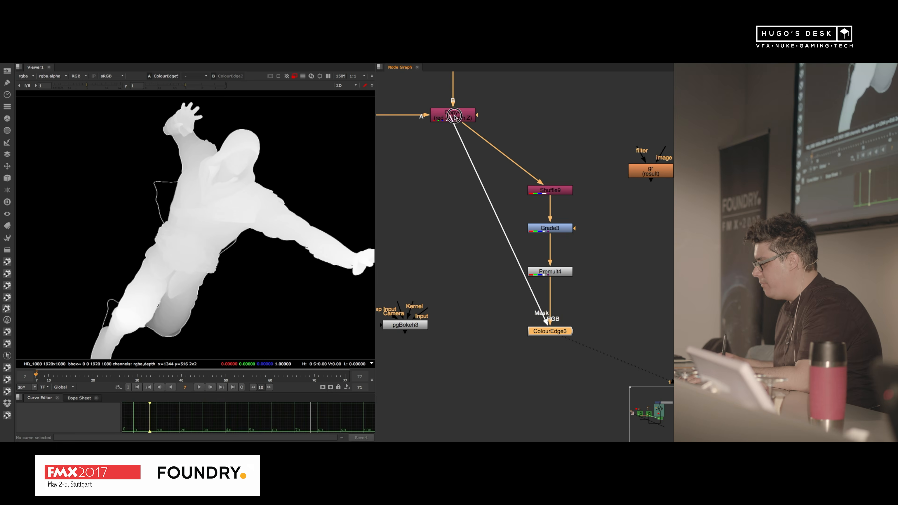
{"action": "left_click", "coordinate": [524, 160]}
{"action": "left_click_drag", "start_coordinate": [505, 156], "coordinate": [551, 114], "text": "ctrl"}
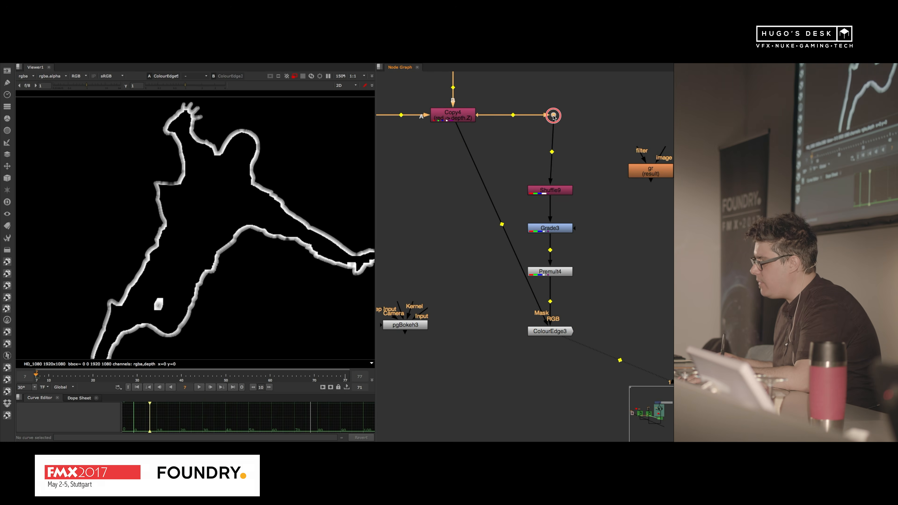
{"action": "left_click", "coordinate": [550, 331]}
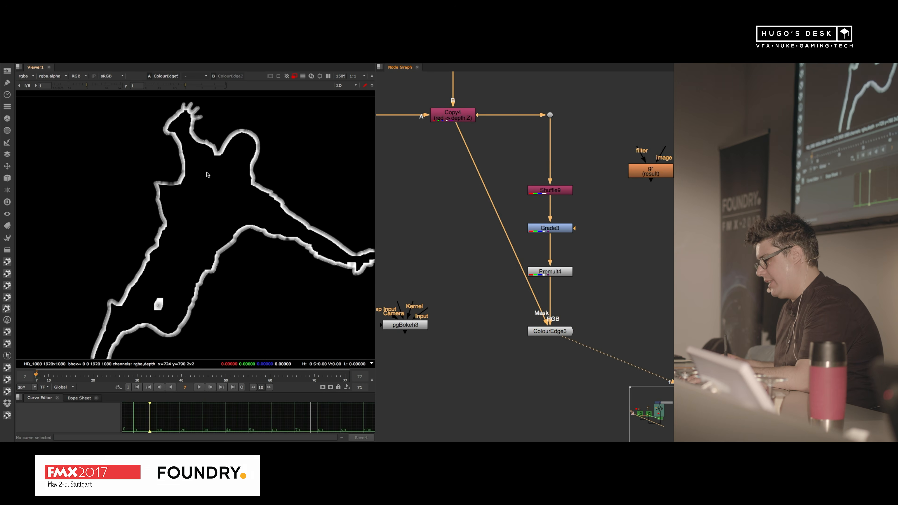
Step: Examine the extended edges around the head and enable Invert Matte on the ColourEdge node
{"action": "scroll", "coordinate": [207, 175], "scroll_direction": "up", "scroll_amount": 4}
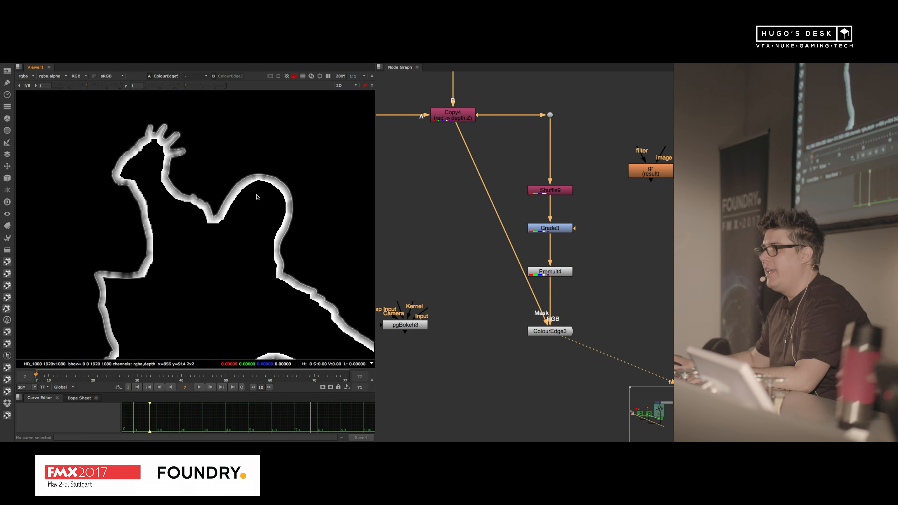
{"action": "double_click", "coordinate": [543, 334]}
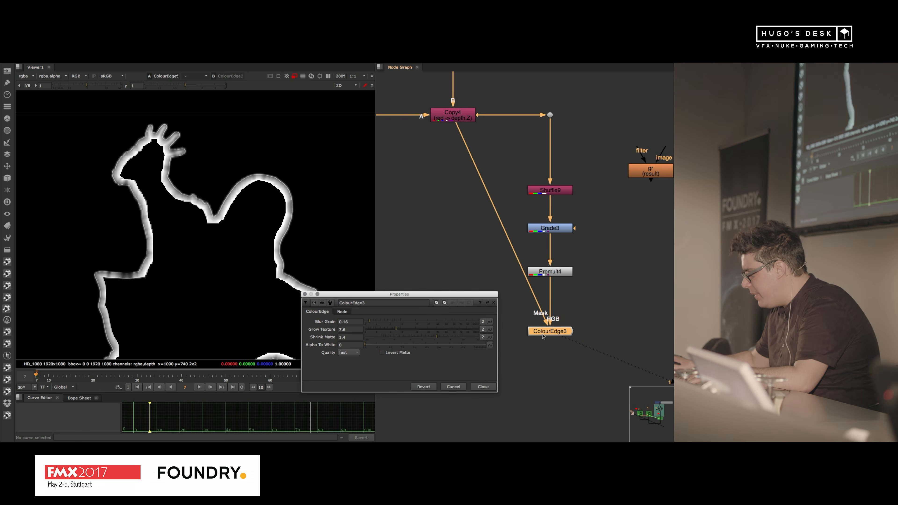
{"action": "left_click", "coordinate": [382, 353]}
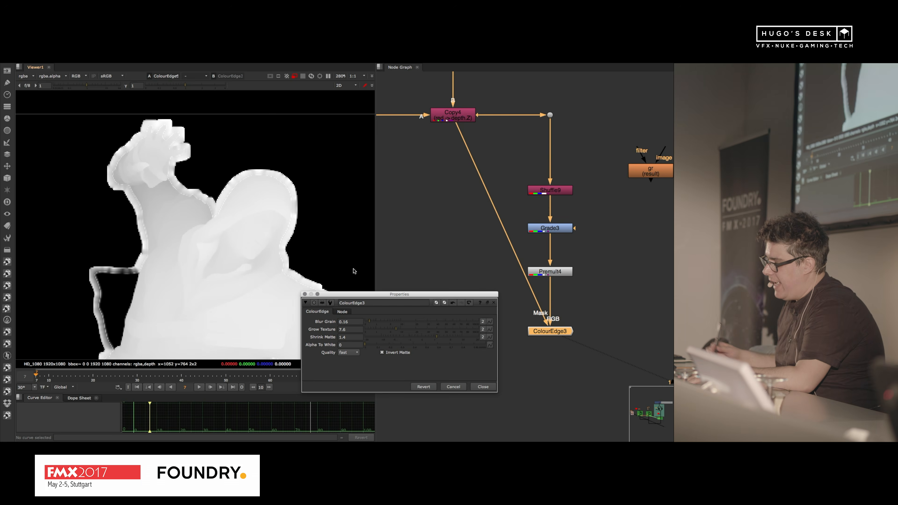
{"action": "scroll", "coordinate": [261, 174], "scroll_direction": "up", "scroll_amount": 5}
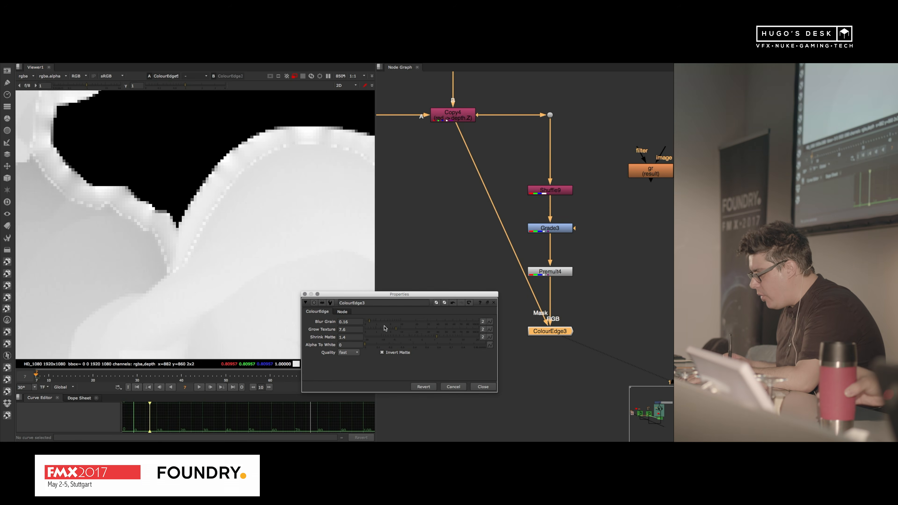
Step: Set the ColourEdge's Blur Grain to 0, Grow Texture to 59 and Shrink Matte to 2
{"action": "left_click_drag", "start_coordinate": [369, 320], "coordinate": [365, 321]}
{"action": "scroll", "coordinate": [165, 210], "scroll_direction": "down", "scroll_amount": 2}
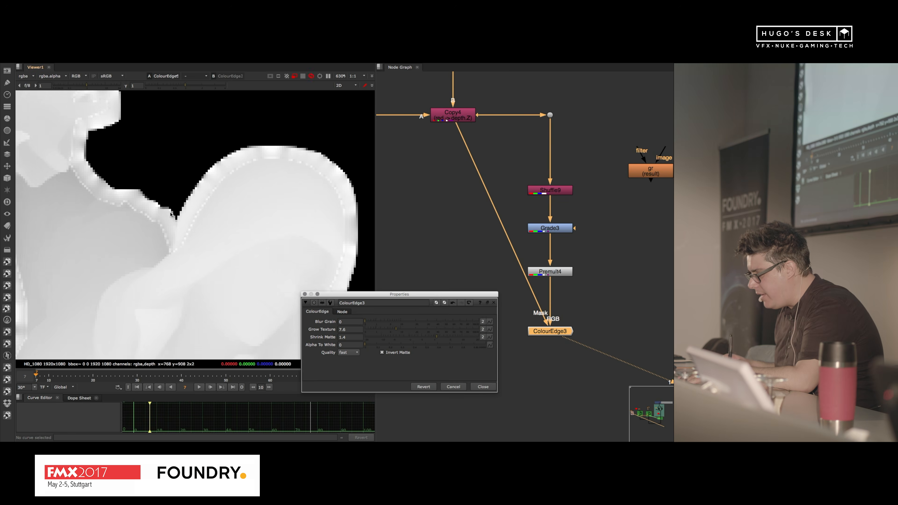
{"action": "scroll", "coordinate": [165, 209], "scroll_direction": "up", "scroll_amount": 3}
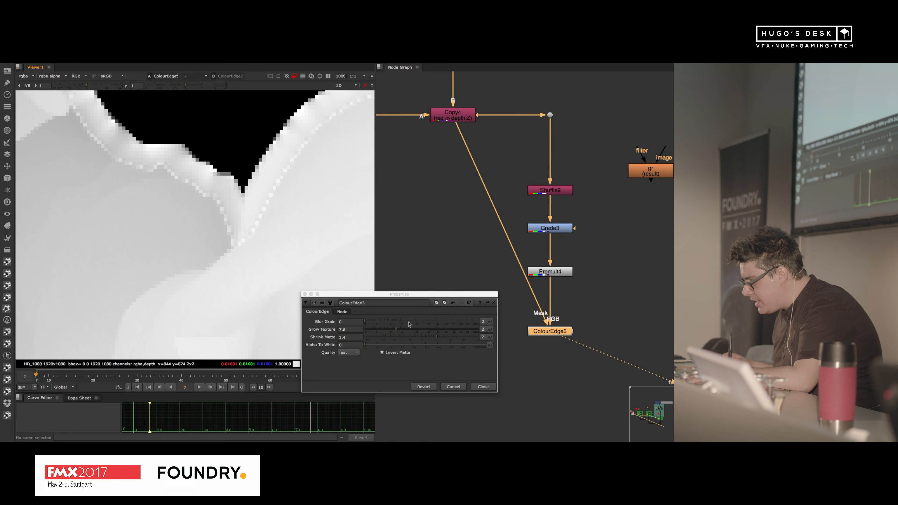
{"action": "left_click_drag", "start_coordinate": [397, 331], "coordinate": [452, 330]}
{"action": "scroll", "coordinate": [260, 231], "scroll_direction": "down", "scroll_amount": 2}
{"action": "scroll", "coordinate": [202, 247], "scroll_direction": "down", "scroll_amount": 2}
{"action": "scroll", "coordinate": [202, 187], "scroll_direction": "down", "scroll_amount": 4}
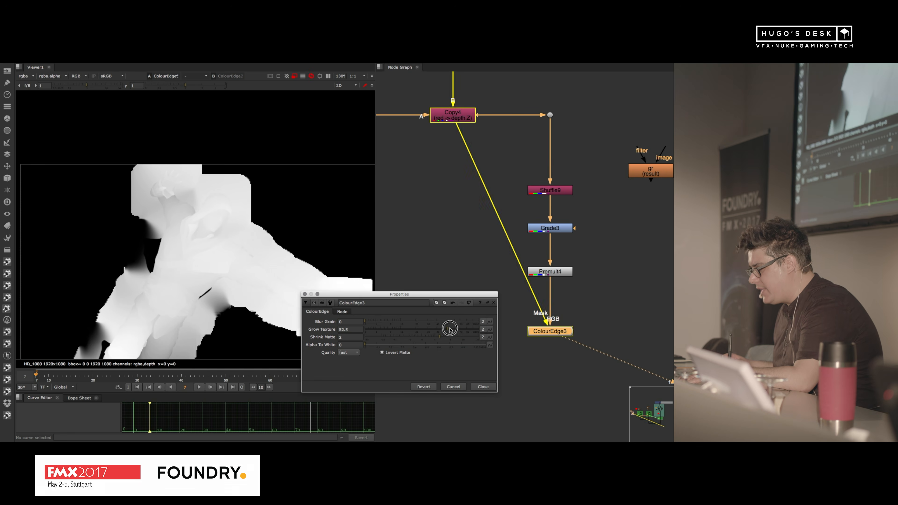
Step: Set the ColourEdge's Alpha To White to 1 and inspect the extended depth edges
{"action": "left_click", "coordinate": [353, 344]}
{"action": "type", "text": "1"}
{"action": "key", "text": "Return"}
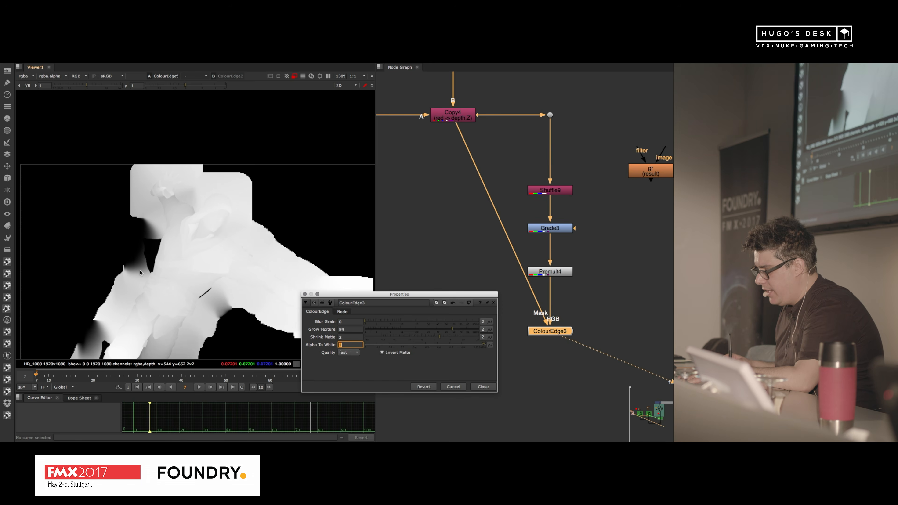
{"action": "scroll", "coordinate": [211, 299], "scroll_direction": "up", "scroll_amount": 4}
{"action": "scroll", "coordinate": [193, 269], "scroll_direction": "down", "scroll_amount": 5}
{"action": "middle_click_drag", "start_coordinate": [172, 266], "coordinate": [180, 256]}
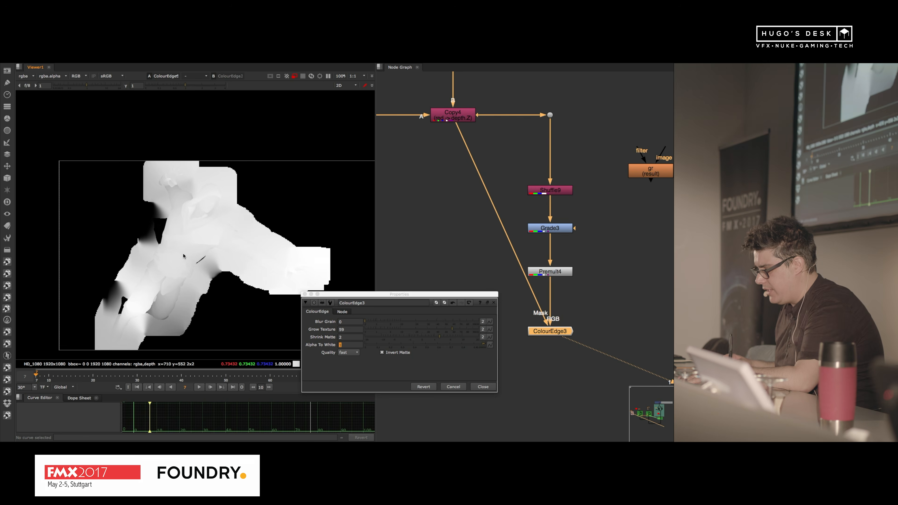
{"action": "scroll", "coordinate": [164, 237], "scroll_direction": "up", "scroll_amount": 2}
Step: Raise the Grade node's blackpoint to 57 while checking the dark gaps in the extended depth edges
{"action": "double_click", "coordinate": [565, 228]}
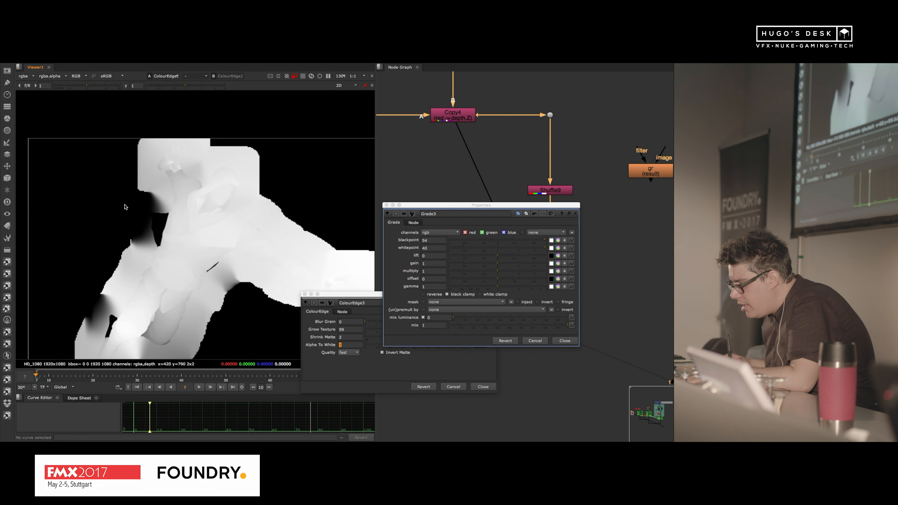
{"action": "scroll", "coordinate": [132, 300], "scroll_direction": "up", "scroll_amount": 8}
{"action": "middle_click_drag", "start_coordinate": [131, 300], "coordinate": [137, 246]}
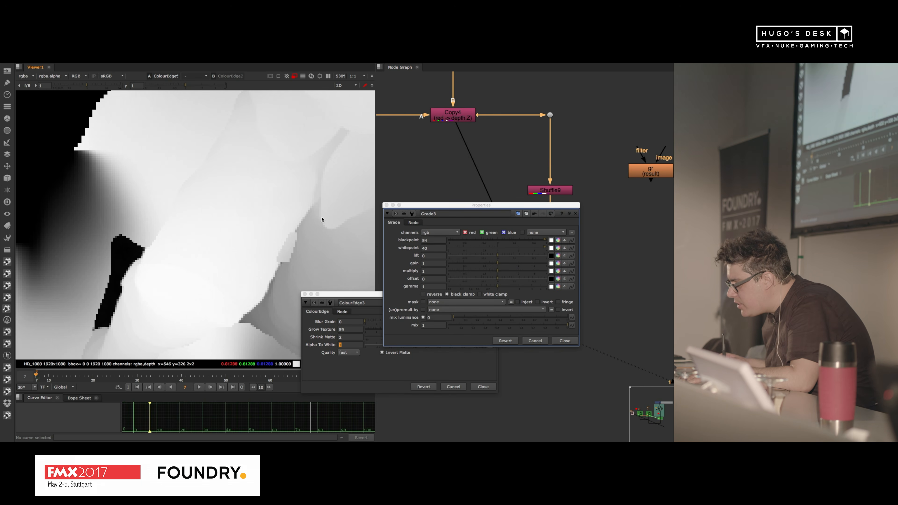
{"action": "left_click", "coordinate": [435, 239]}
{"action": "key", "text": "Up"}
{"action": "key", "text": "Up"}
{"action": "key", "text": "Up"}
{"action": "key", "text": "Up"}
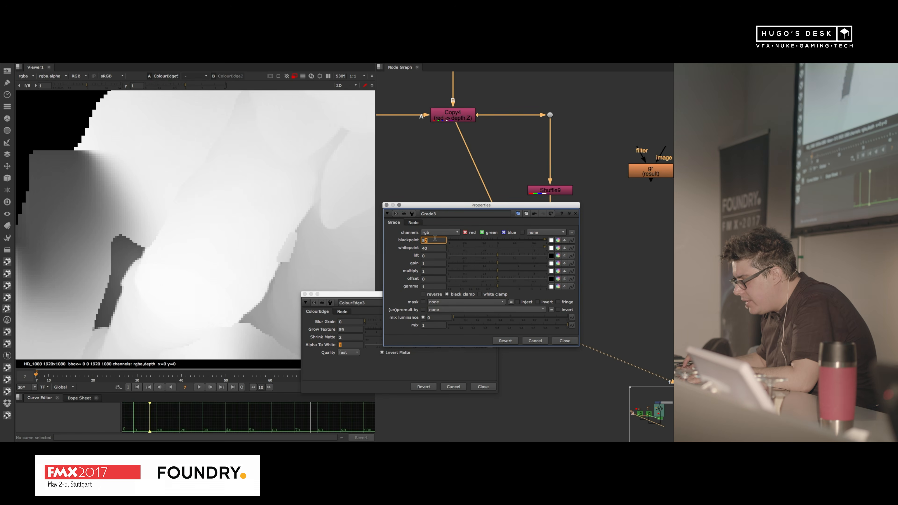
{"action": "key", "text": "Down"}
{"action": "scroll", "coordinate": [120, 198], "scroll_direction": "down", "scroll_amount": 5}
{"action": "middle_click_drag", "start_coordinate": [123, 201], "coordinate": [97, 338]}
{"action": "scroll", "coordinate": [208, 138], "scroll_direction": "up", "scroll_amount": 5}
Step: Raise the Grade's blackpoint above 57, check the full silhouette, and close the Grade and ColourEdge properties
{"action": "left_click", "coordinate": [439, 240]}
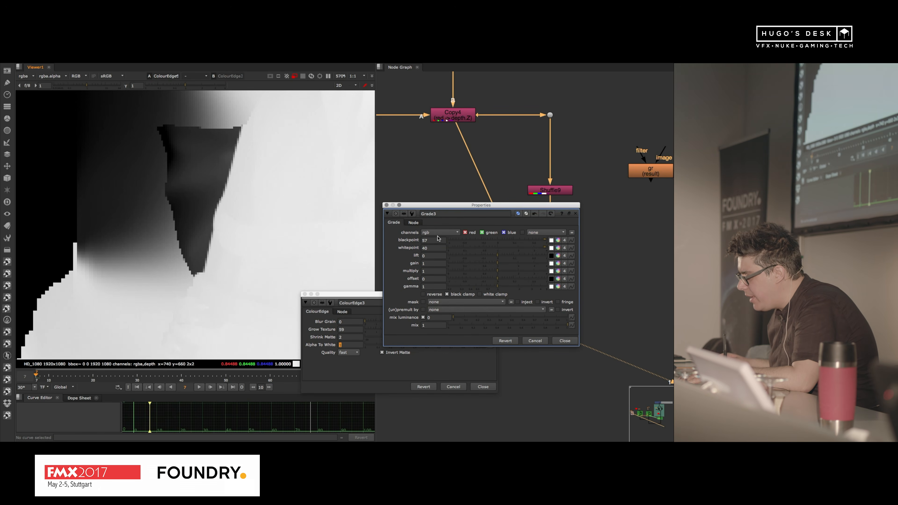
{"action": "key", "text": "Up"}
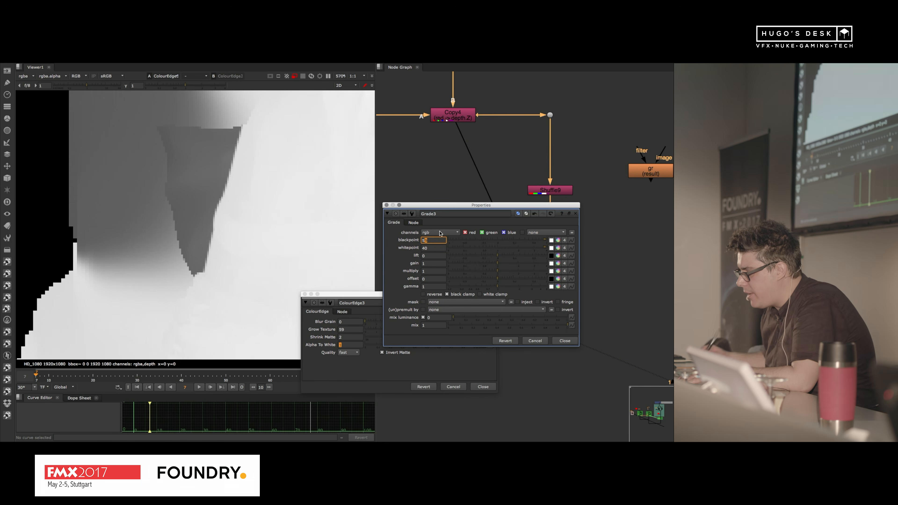
{"action": "scroll", "coordinate": [218, 186], "scroll_direction": "down", "scroll_amount": 5}
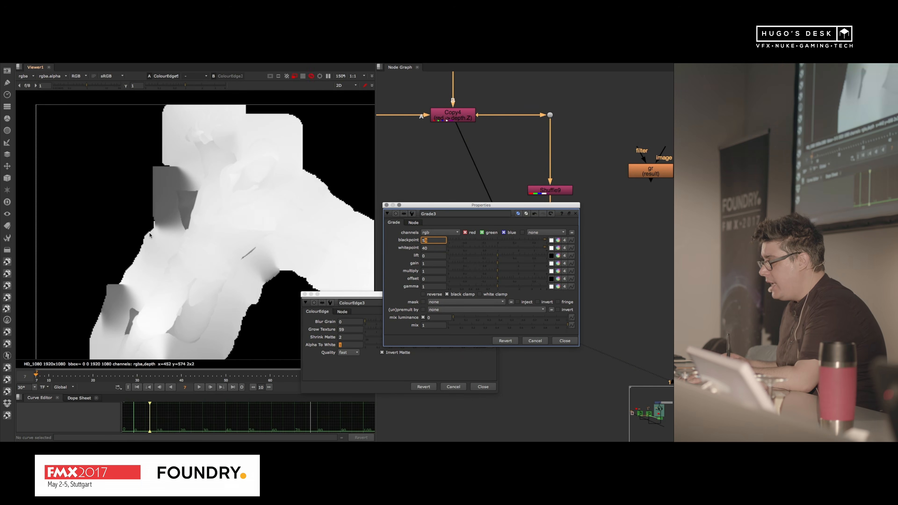
{"action": "left_click", "coordinate": [565, 340]}
{"action": "left_click", "coordinate": [483, 387]}
Step: Move the pgBokeh node slightly lower, clear of the depth branch and the Copy node
{"action": "scroll", "coordinate": [458, 294], "scroll_direction": "down", "scroll_amount": 3}
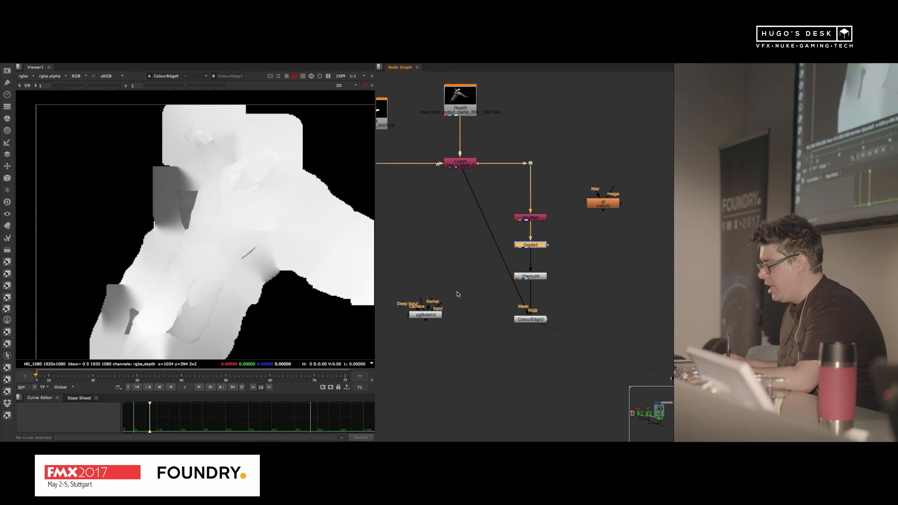
{"action": "middle_click_drag", "start_coordinate": [458, 294], "coordinate": [487, 309]}
{"action": "left_click_drag", "start_coordinate": [461, 327], "coordinate": [465, 342]}
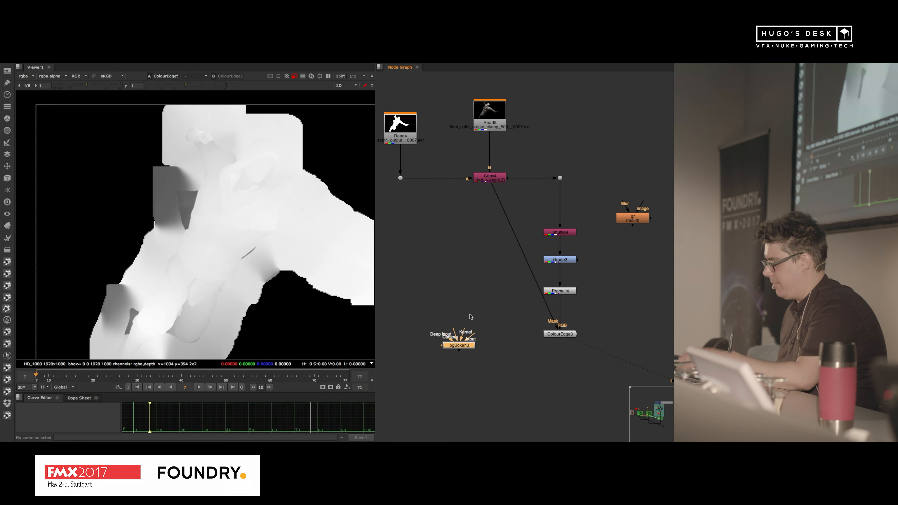
Step: Copy the iris image's Read, Shuffle and Reformat nodes from the Motion Blur & Depth group, paste them near pgBokeh and view the Read
{"action": "middle_click_drag", "start_coordinate": [486, 271], "coordinate": [452, 313], "text": "alt"}
{"action": "middle_click_drag", "start_coordinate": [595, 260], "coordinate": [470, 255]}
{"action": "left_click_drag", "start_coordinate": [501, 284], "coordinate": [531, 317]}
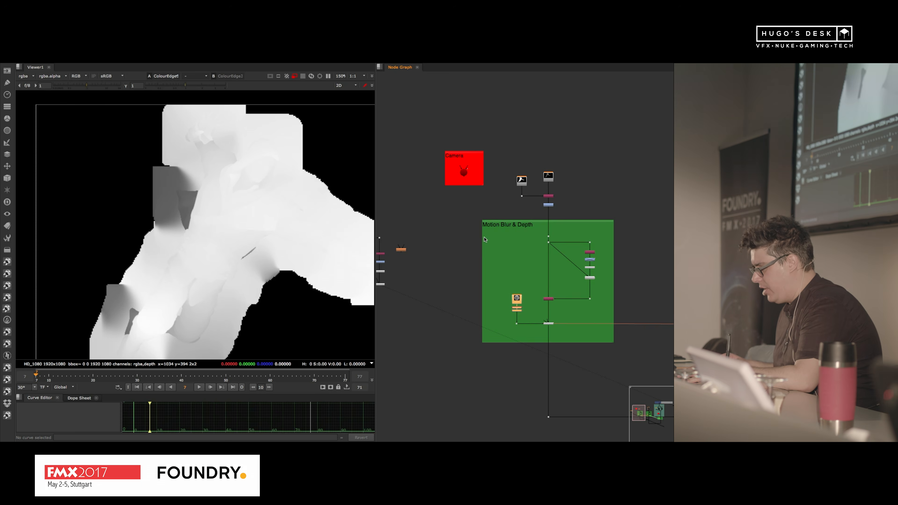
{"action": "middle_click_drag", "start_coordinate": [420, 246], "coordinate": [586, 234]}
{"action": "middle_click_drag", "start_coordinate": [471, 265], "coordinate": [456, 248], "text": "alt"}
{"action": "key", "text": "ctrl+v"}
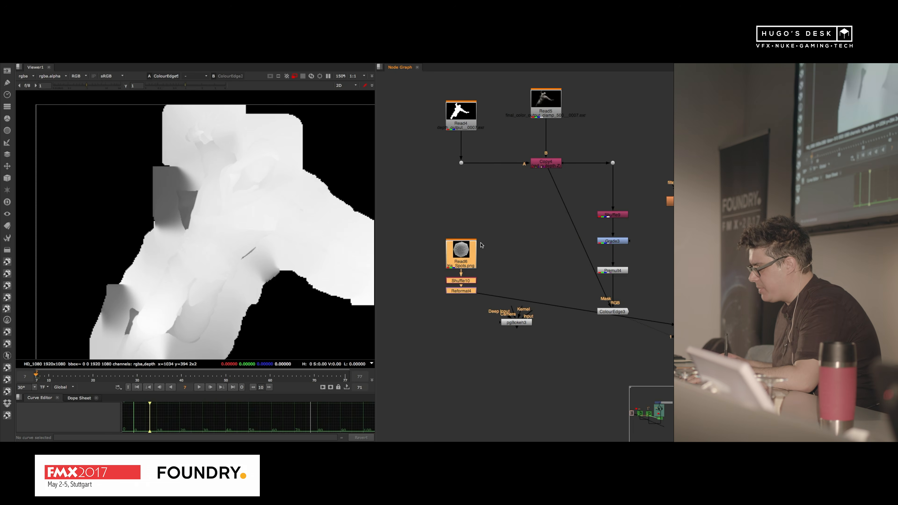
{"action": "key", "text": "1"}
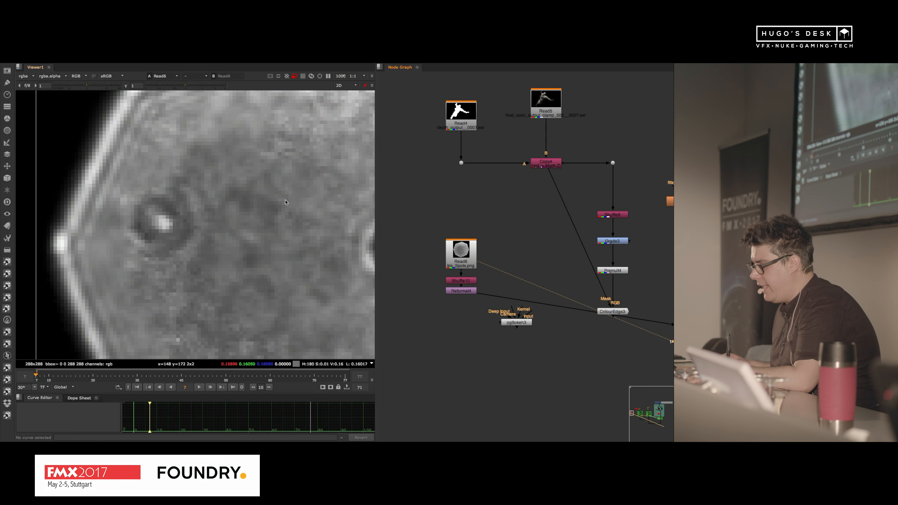
Step: Inspect the whole iris image, and view the output of its Reformat node
{"action": "key", "text": "f"}
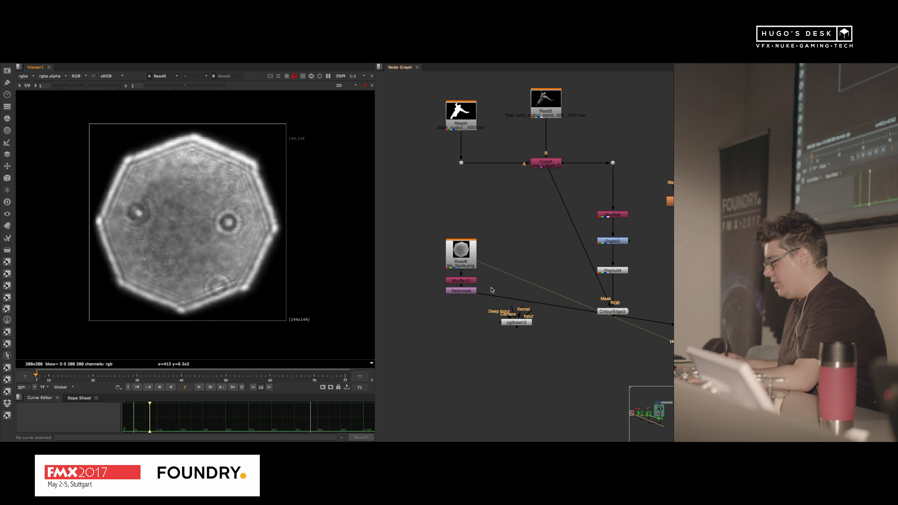
{"action": "scroll", "coordinate": [469, 294], "scroll_direction": "up", "scroll_amount": 4}
{"action": "left_click", "coordinate": [471, 285]}
{"action": "key", "text": "1"}
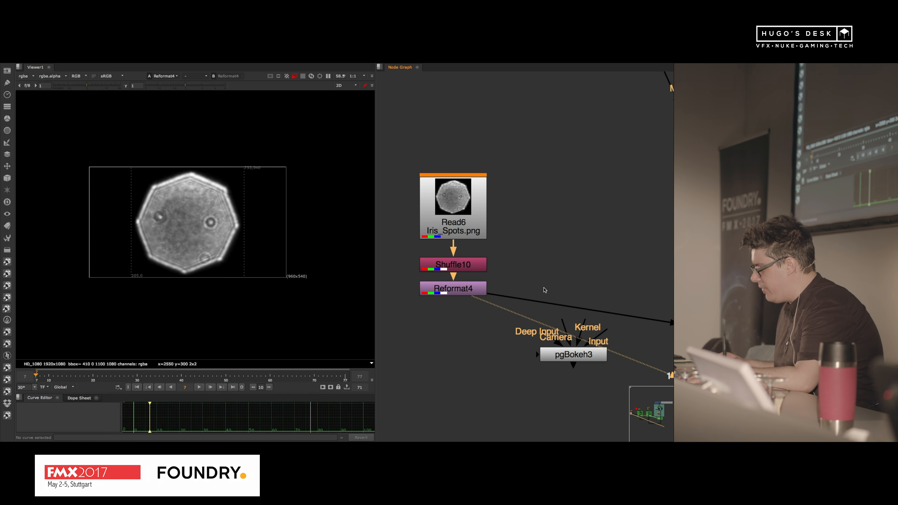
Step: Connect pgBokeh's Kernel to the iris Reformat and its Input to the depth Copy node, and place pgBokeh between the two branches
{"action": "scroll", "coordinate": [557, 287], "scroll_direction": "down", "scroll_amount": 2}
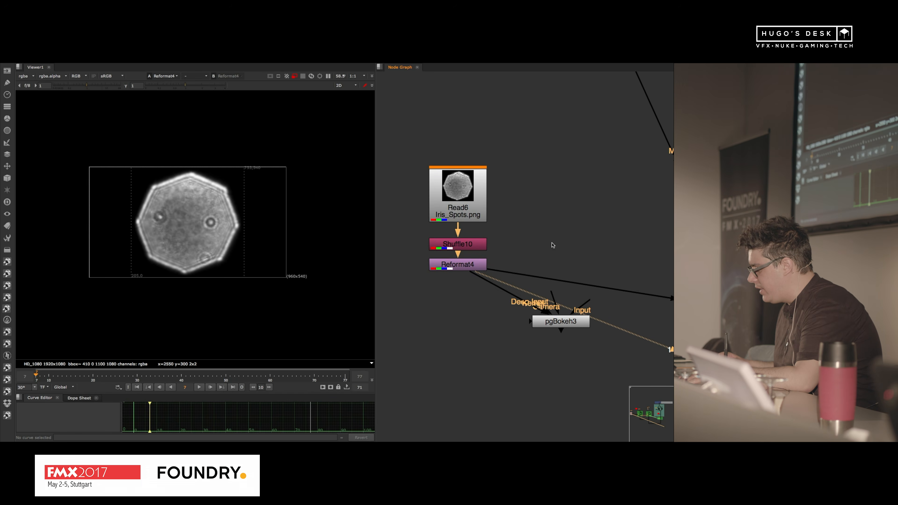
{"action": "scroll", "coordinate": [553, 246], "scroll_direction": "down", "scroll_amount": 2}
{"action": "middle_click_drag", "start_coordinate": [555, 248], "coordinate": [482, 255]}
{"action": "left_click_drag", "start_coordinate": [487, 302], "coordinate": [519, 100]}
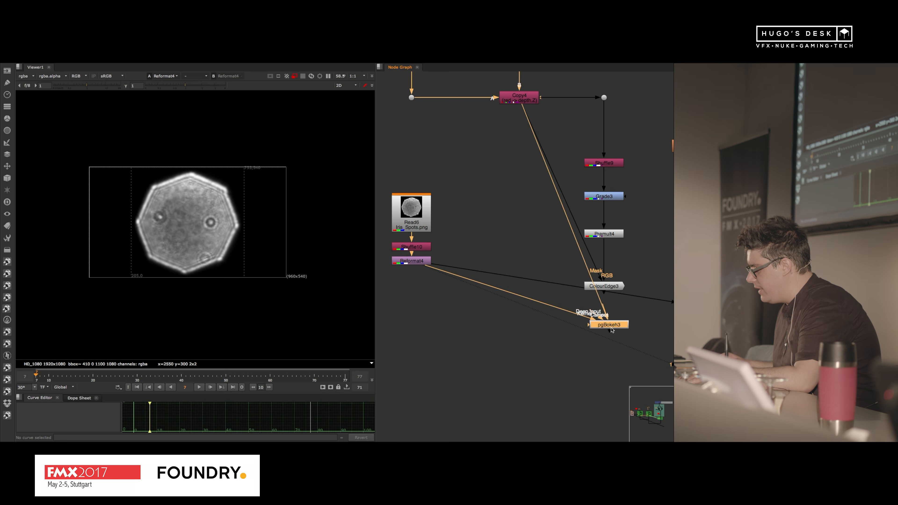
{"action": "left_click_drag", "start_coordinate": [611, 330], "coordinate": [517, 349]}
Step: Add a second Copy node between pgBokeh and ColourEdge, and close its properties
{"action": "left_click", "coordinate": [558, 317]}
{"action": "key", "text": "Tab"}
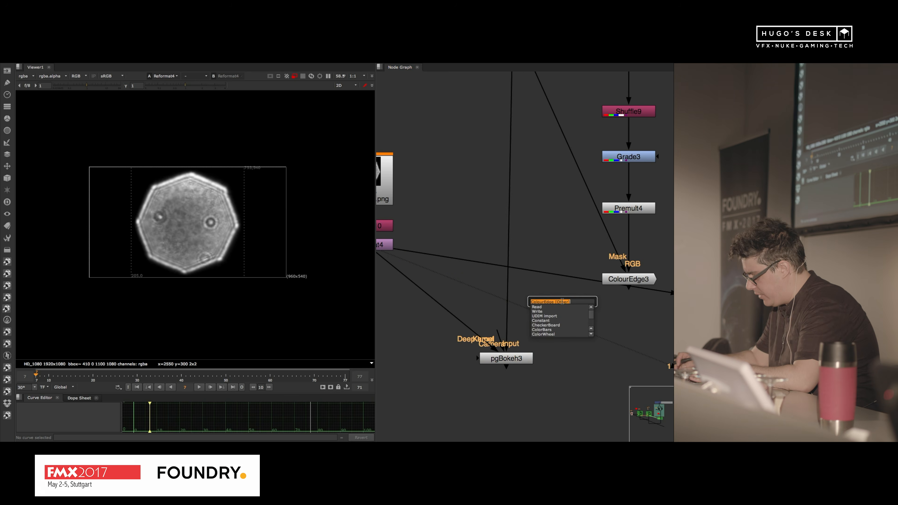
{"action": "type", "text": "Copy"}
{"action": "key", "text": "Return"}
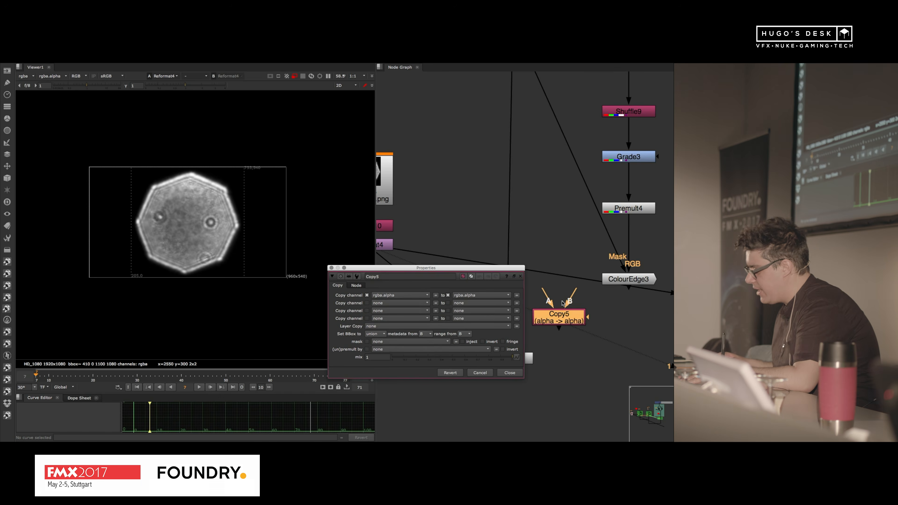
{"action": "scroll", "coordinate": [534, 217], "scroll_direction": "down", "scroll_amount": 4}
{"action": "left_click", "coordinate": [522, 278]}
{"action": "scroll", "coordinate": [555, 244], "scroll_direction": "up", "scroll_amount": 4}
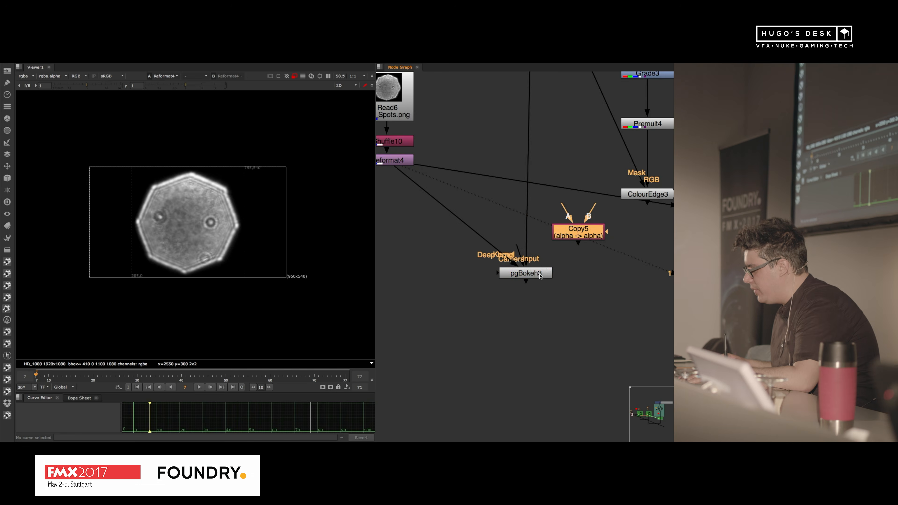
Step: Lower pgBokeh, insert the new Copy node into its Input line, and connect the Copy's A input to ColourEdge through a dot
{"action": "left_click_drag", "start_coordinate": [541, 273], "coordinate": [548, 310]}
{"action": "scroll", "coordinate": [556, 288], "scroll_direction": "down", "scroll_amount": 2}
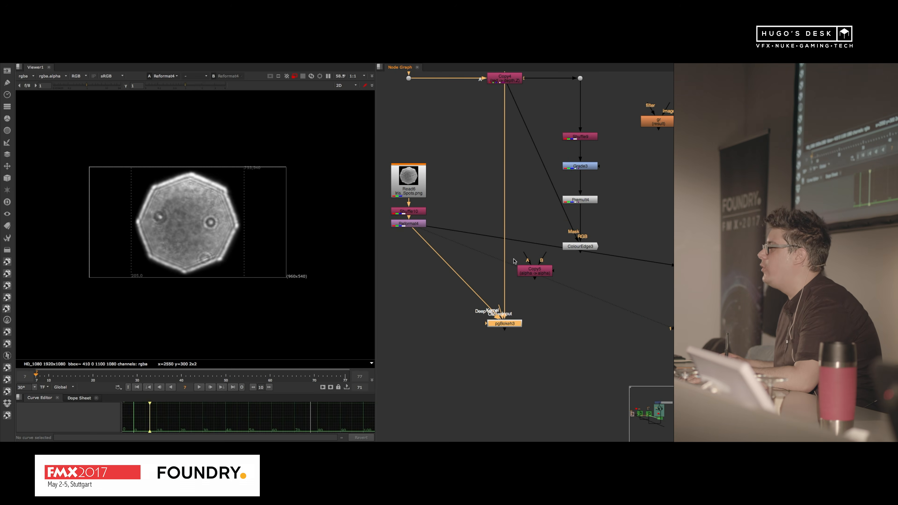
{"action": "left_click_drag", "start_coordinate": [533, 270], "coordinate": [503, 284]}
{"action": "left_click_drag", "start_coordinate": [522, 255], "coordinate": [580, 285]}
{"action": "left_click", "coordinate": [514, 288]}
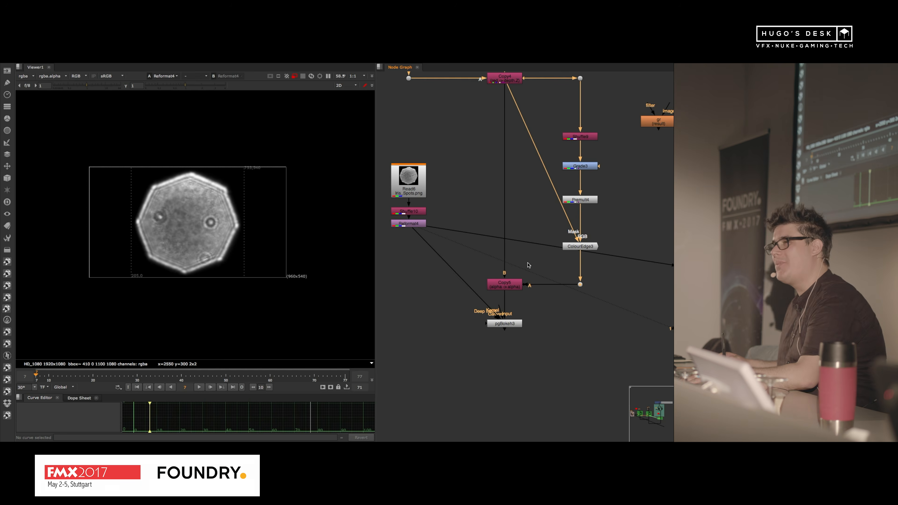
Step: View the new Copy node, set it to copy rgba.red into depth.Z, and close its properties
{"action": "left_click", "coordinate": [508, 281]}
{"action": "key", "text": "1"}
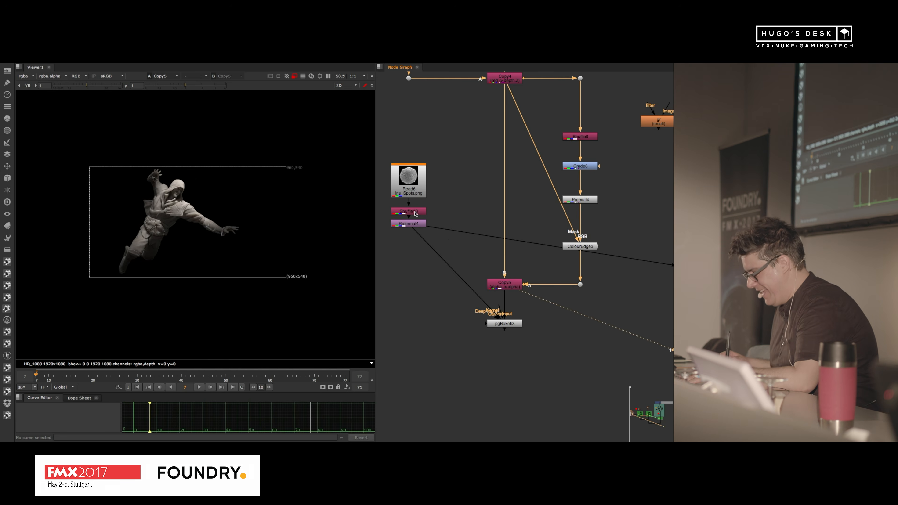
{"action": "double_click", "coordinate": [494, 284]}
{"action": "left_click", "coordinate": [373, 297]}
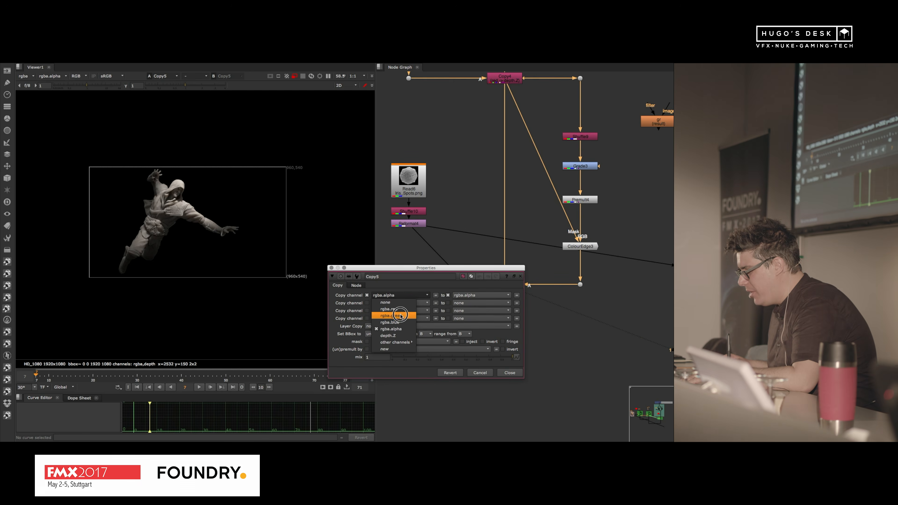
{"action": "left_click", "coordinate": [391, 338]}
{"action": "left_click", "coordinate": [496, 295]}
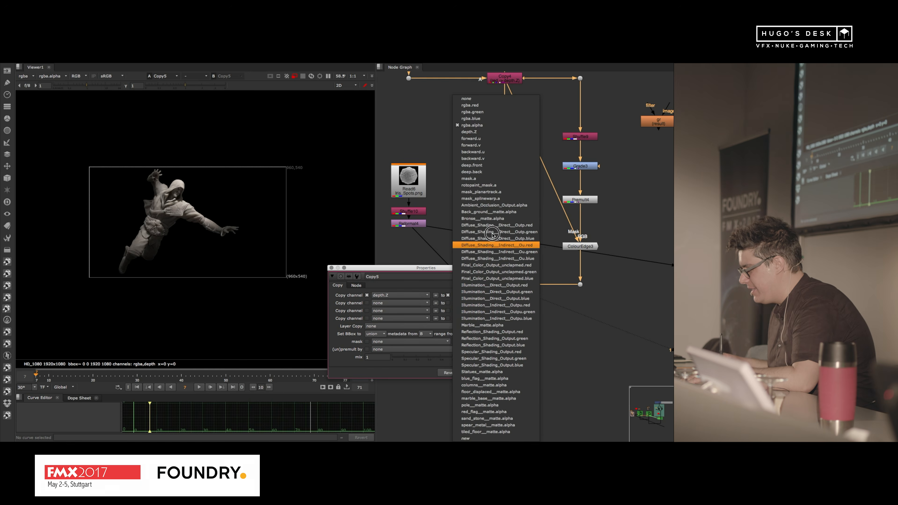
{"action": "left_click", "coordinate": [491, 129]}
{"action": "left_click", "coordinate": [396, 296]}
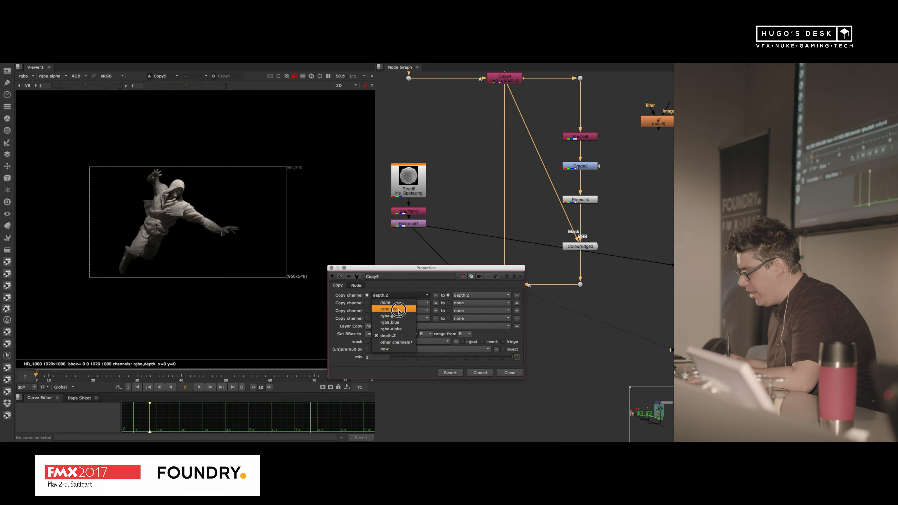
{"action": "left_click", "coordinate": [389, 309]}
{"action": "left_click", "coordinate": [517, 375]}
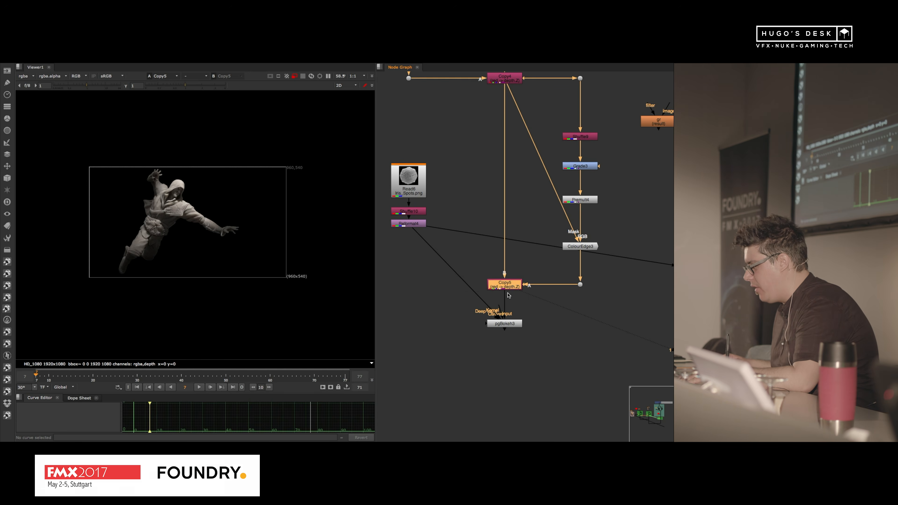
Step: Inspect the Copy's extended depth channel in the viewer, and switch back to rgba
{"action": "scroll", "coordinate": [159, 210], "scroll_direction": "up", "scroll_amount": 5}
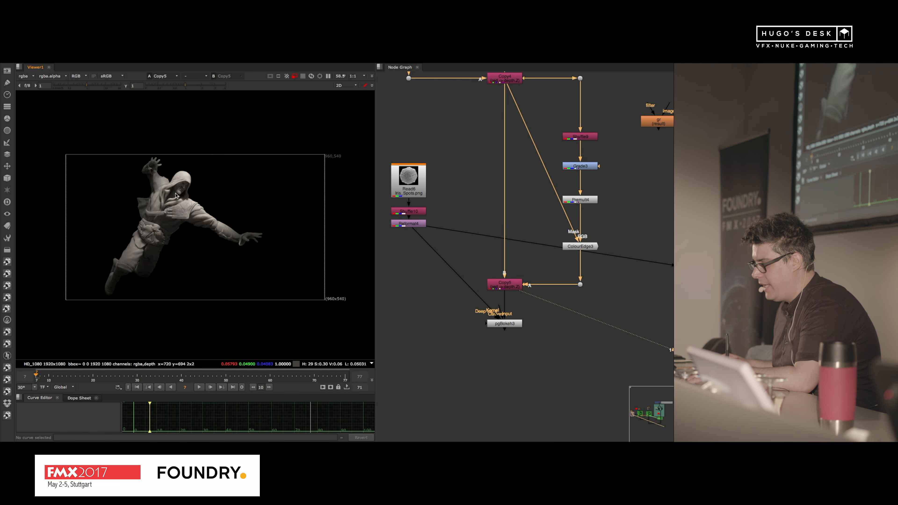
{"action": "left_click", "coordinate": [23, 75]}
{"action": "left_click", "coordinate": [32, 106]}
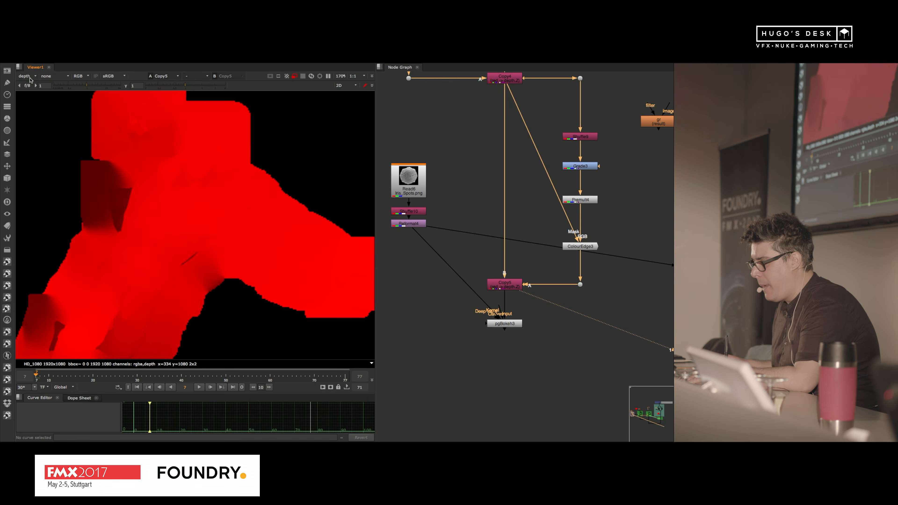
{"action": "left_click", "coordinate": [23, 76]}
{"action": "left_click", "coordinate": [32, 101]}
Step: View the pgBokeh output and open its properties, placing them clear of the character's upper body
{"action": "left_click", "coordinate": [504, 323]}
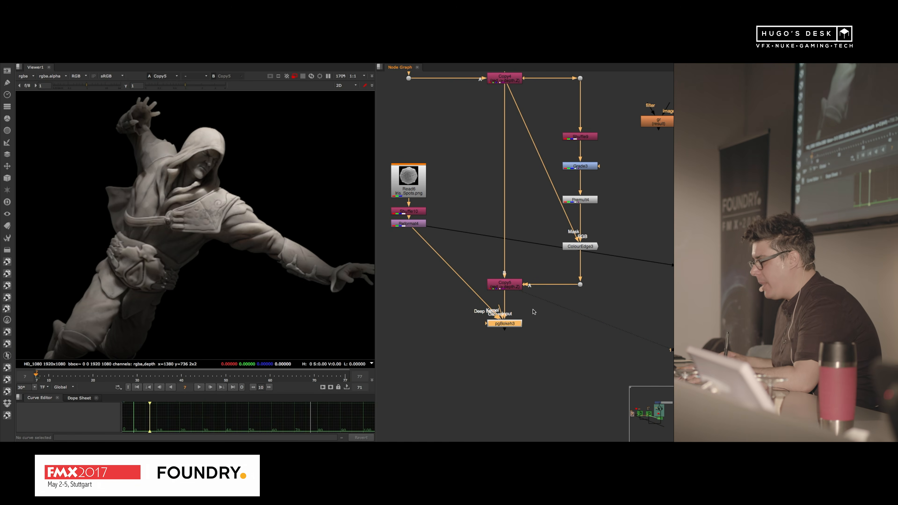
{"action": "key", "text": "1"}
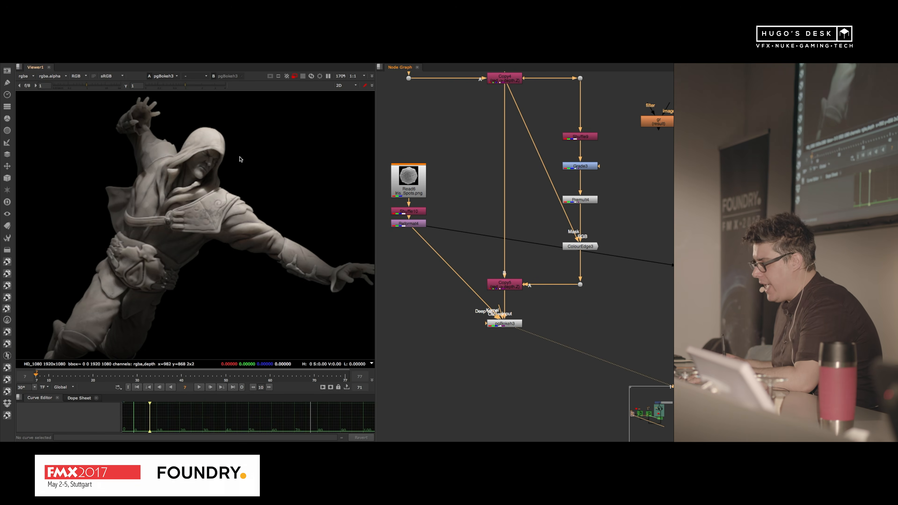
{"action": "double_click", "coordinate": [505, 324]}
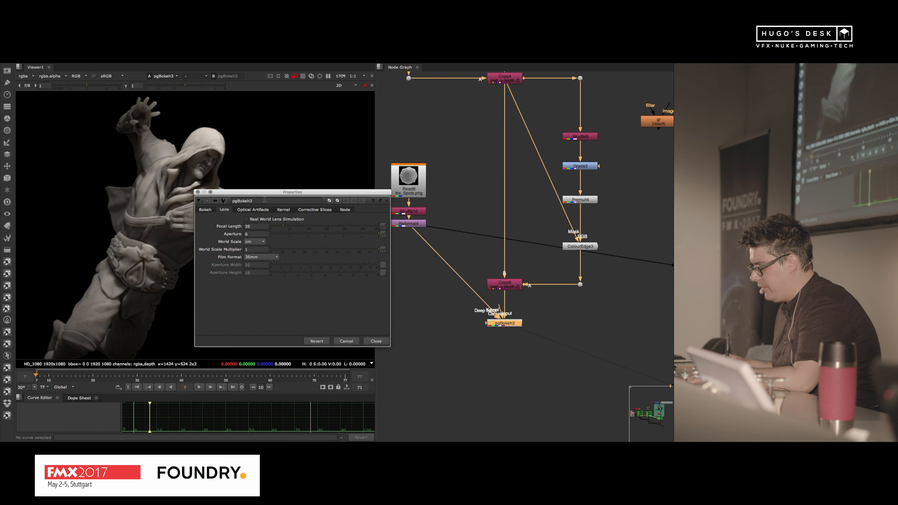
{"action": "left_click_drag", "start_coordinate": [264, 192], "coordinate": [315, 197]}
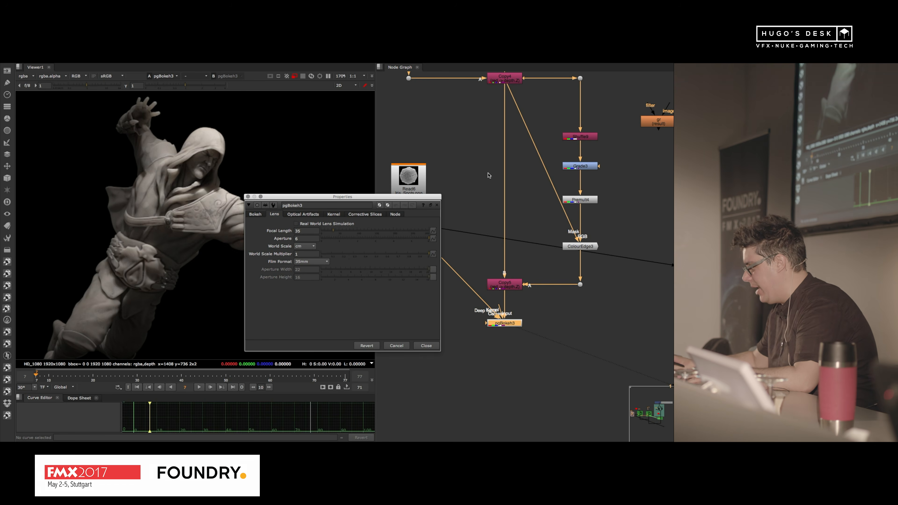
Step: Disable the Grade node in the depth branch, and move the pgBokeh properties off the viewer image
{"action": "left_click", "coordinate": [577, 166]}
{"action": "key", "text": "d"}
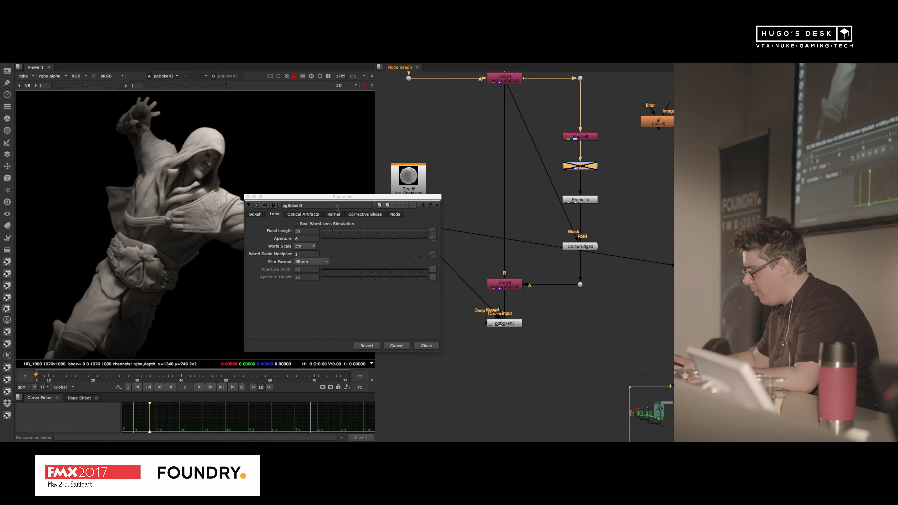
{"action": "left_click_drag", "start_coordinate": [354, 199], "coordinate": [512, 192]}
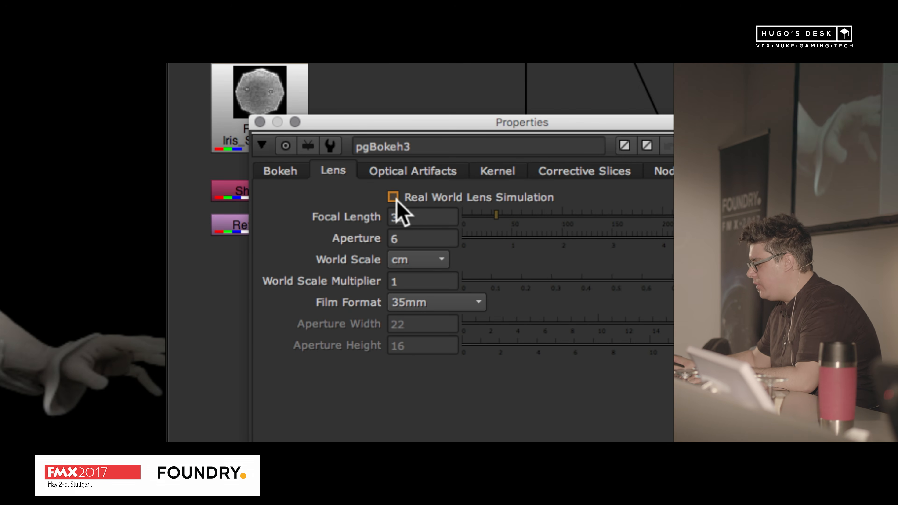
Step: Enable pgBokeh's Real World Lens Simulation and set the aperture to 1.2
{"action": "left_click", "coordinate": [393, 197]}
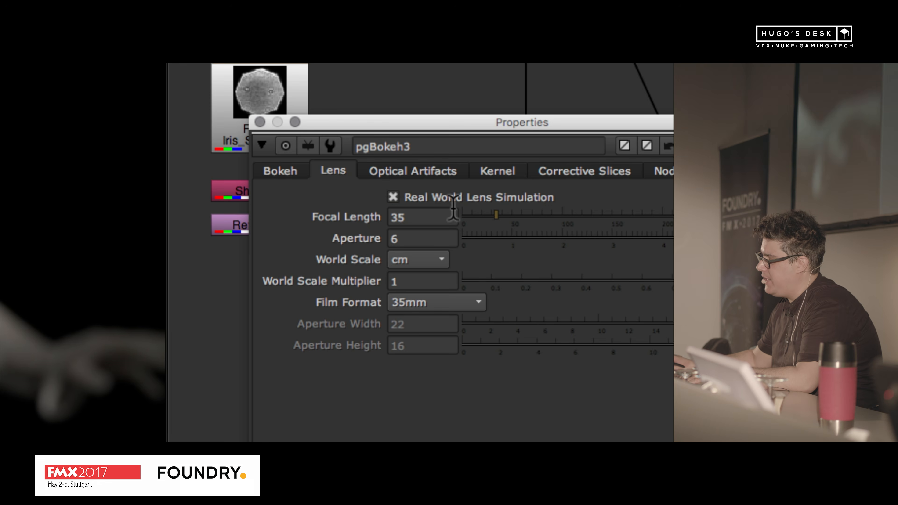
{"action": "left_click", "coordinate": [442, 214]}
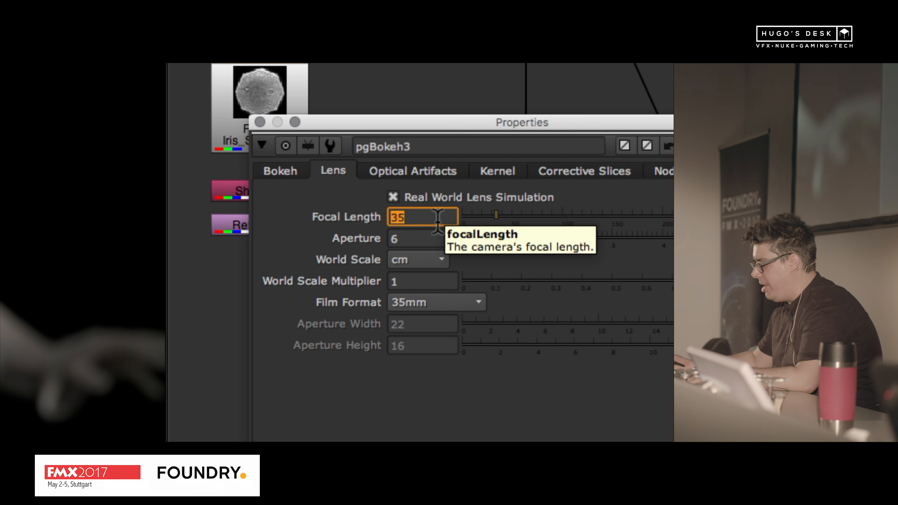
{"action": "left_click", "coordinate": [422, 235]}
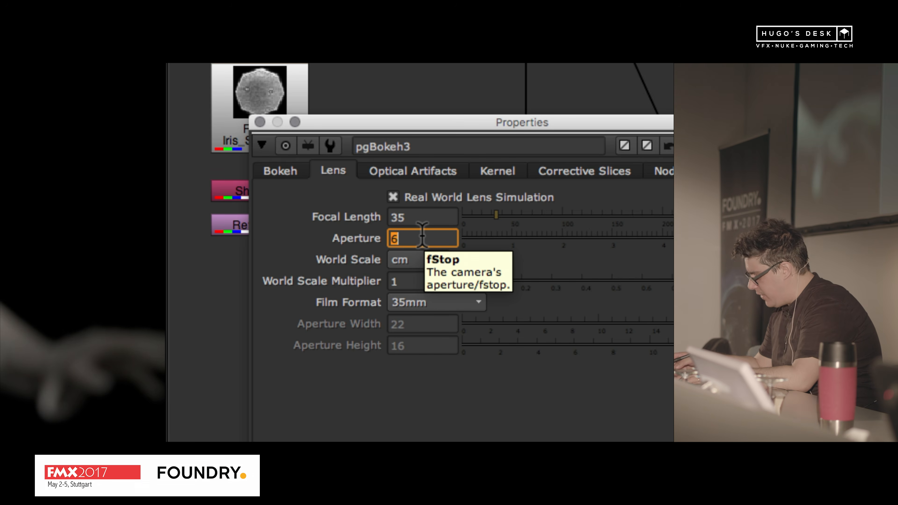
{"action": "type", "text": ".2"}
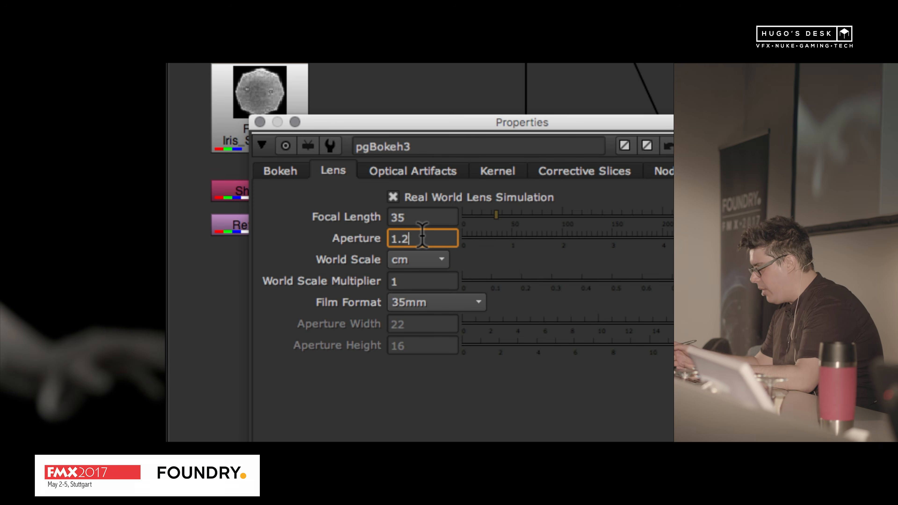
{"action": "key", "text": "Return"}
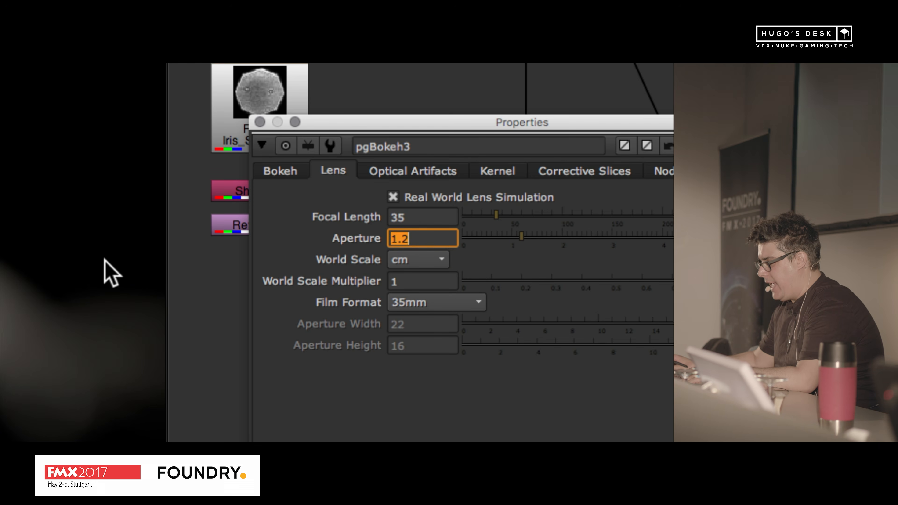
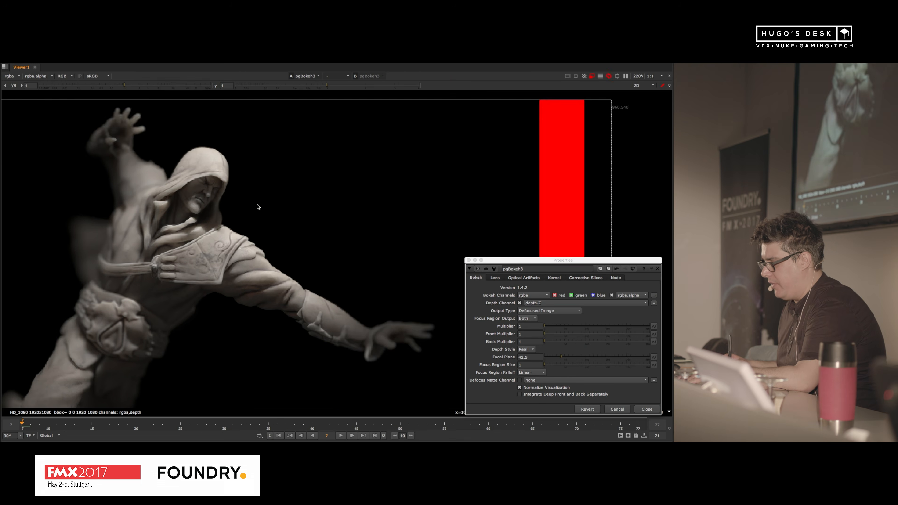
Step: Inspect the character's blurred edges up close, and set pgBokeh's lens aperture to 2.8
{"action": "middle_click_drag", "start_coordinate": [144, 173], "coordinate": [182, 146], "text": "alt"}
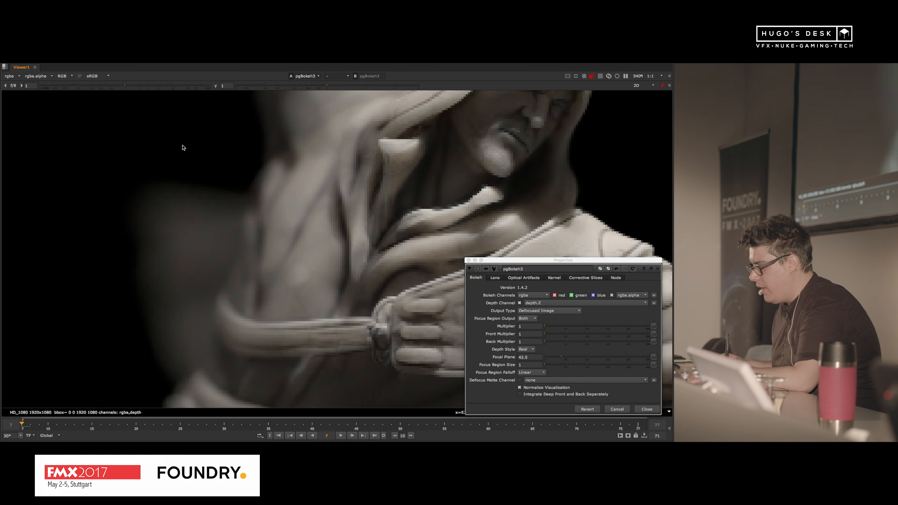
{"action": "middle_click_drag", "start_coordinate": [222, 168], "coordinate": [187, 184], "text": "alt"}
{"action": "middle_click_drag", "start_coordinate": [256, 163], "coordinate": [181, 194]}
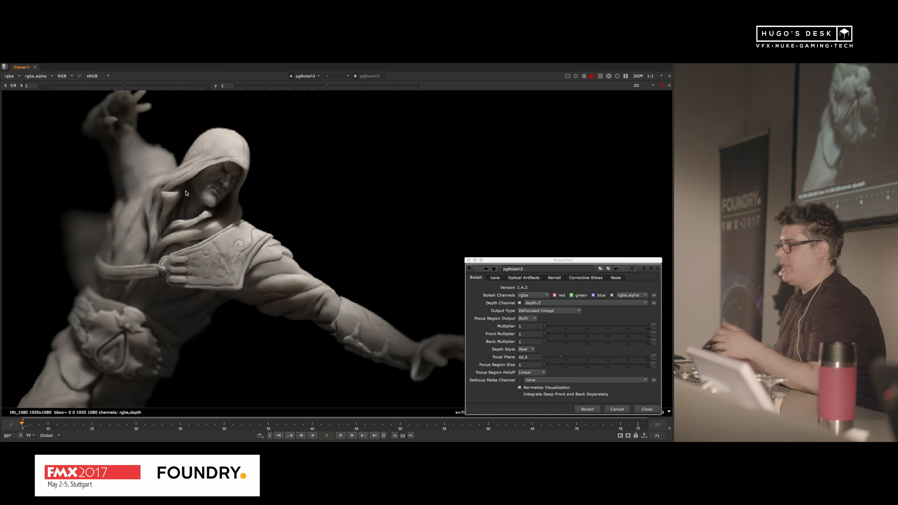
{"action": "left_click", "coordinate": [496, 279]}
{"action": "left_click", "coordinate": [535, 294]}
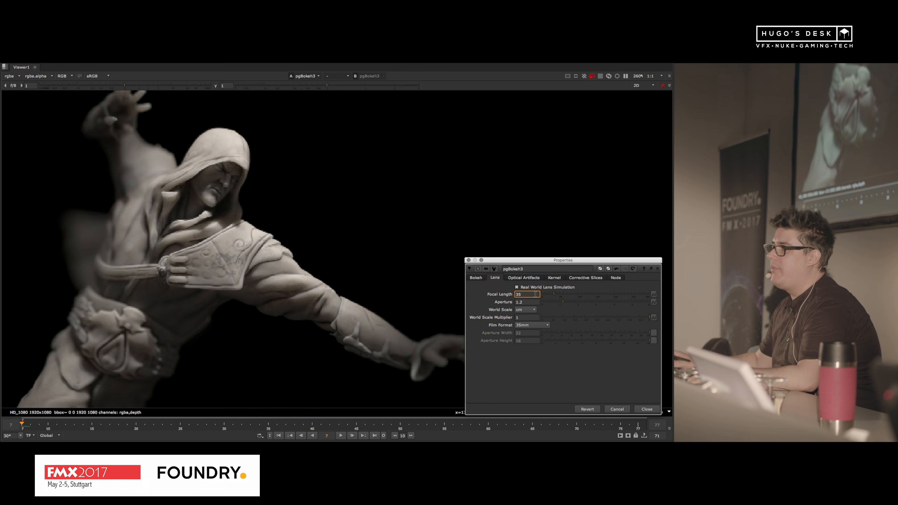
{"action": "left_click", "coordinate": [535, 301]}
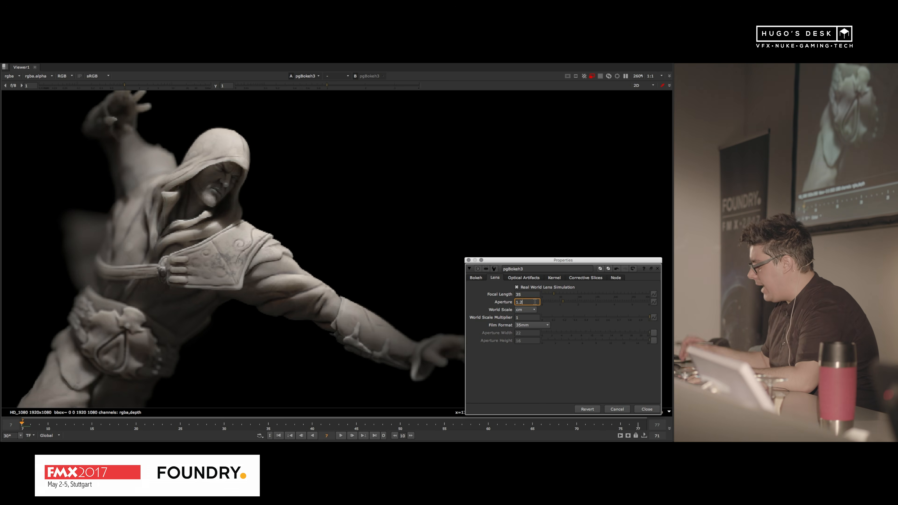
{"action": "key", "text": "Up"}
{"action": "key", "text": "Up"}
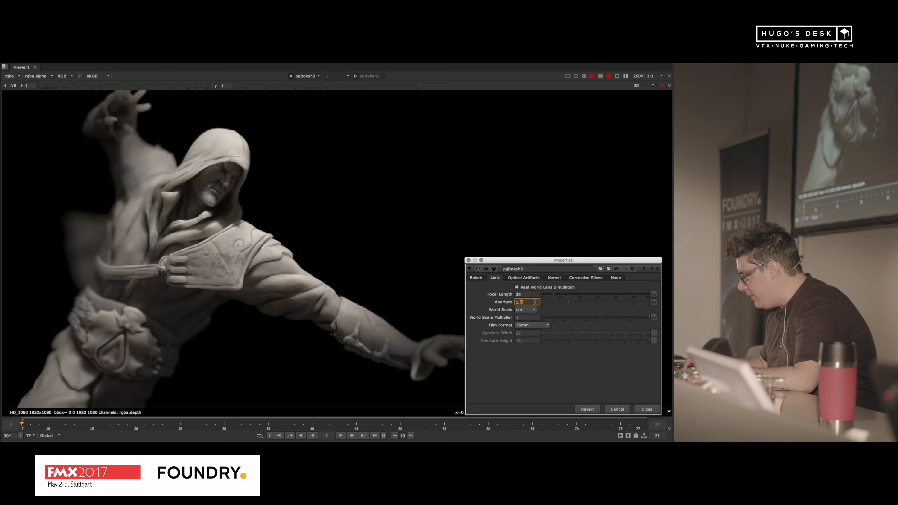
{"action": "key", "text": "Up"}
{"action": "key", "text": "Up"}
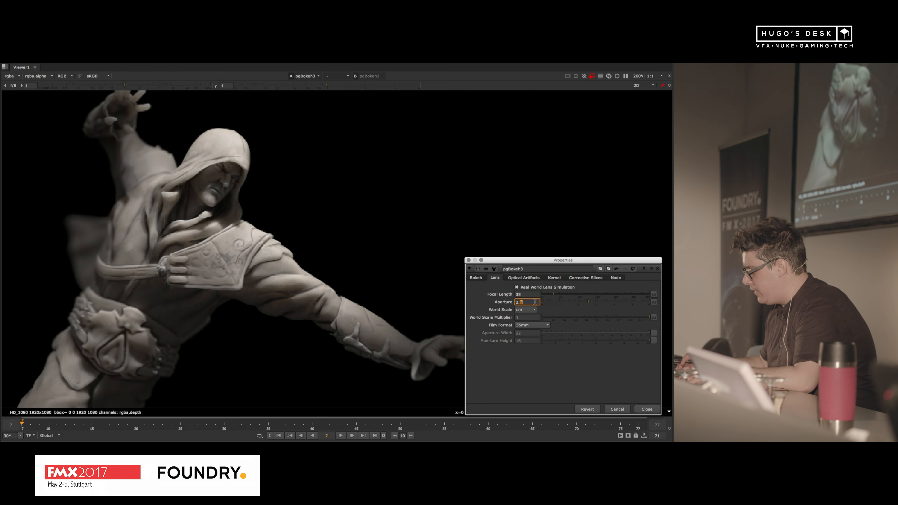
{"action": "key", "text": "Up"}
Step: Check the defocus on the whole character, and close the pgBokeh properties to return to the node graph layout
{"action": "left_click", "coordinate": [291, 191]}
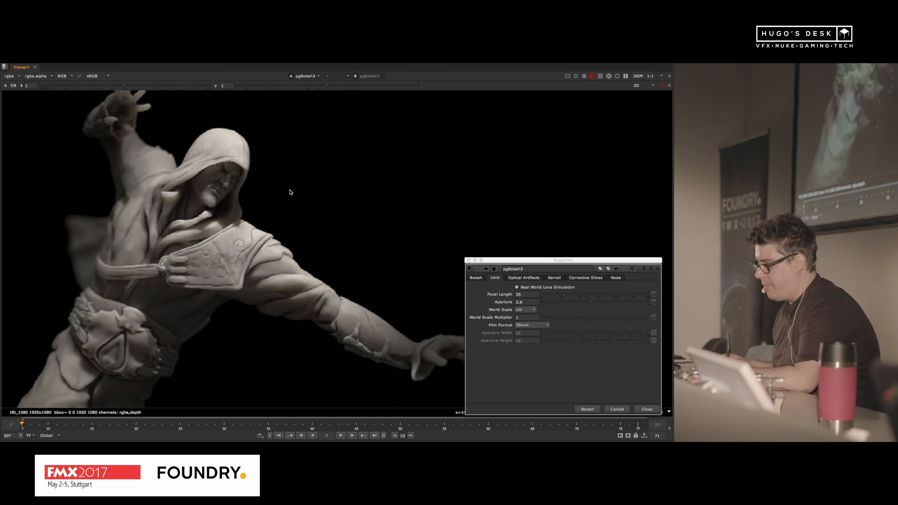
{"action": "scroll", "coordinate": [288, 195], "scroll_direction": "down", "scroll_amount": 3}
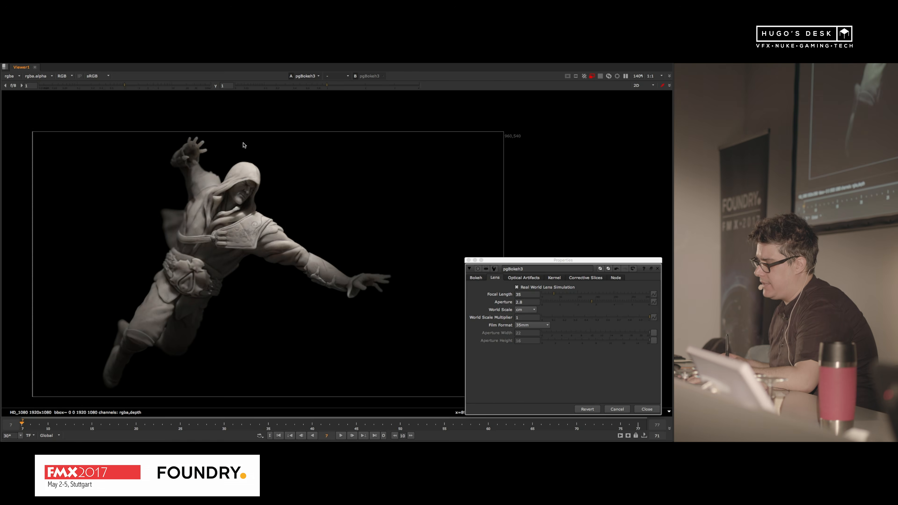
{"action": "scroll", "coordinate": [244, 217], "scroll_direction": "up", "scroll_amount": 3}
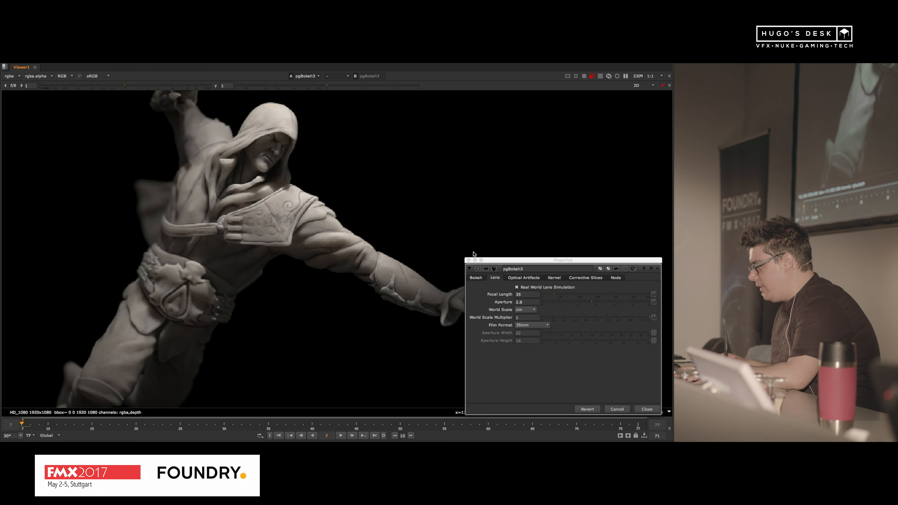
{"action": "left_click", "coordinate": [469, 260]}
{"action": "key", "text": "space"}
{"action": "scroll", "coordinate": [199, 151], "scroll_direction": "down", "scroll_amount": 1}
{"action": "middle_click_drag", "start_coordinate": [199, 151], "coordinate": [178, 202]}
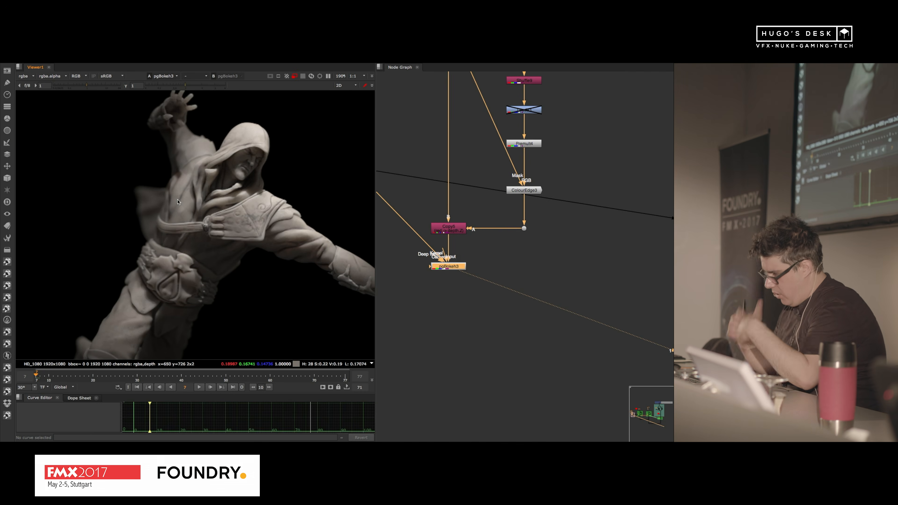
Step: Toggle the ColourEdge3 node off and back on to compare the defocused edges of the character's cape
{"action": "middle_click_drag", "start_coordinate": [576, 163], "coordinate": [593, 258]}
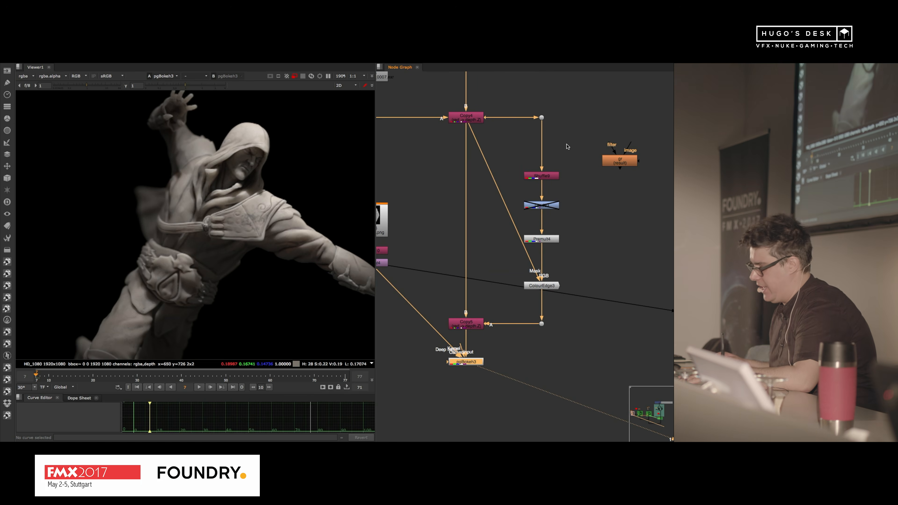
{"action": "middle_click_drag", "start_coordinate": [542, 203], "coordinate": [586, 204], "text": "alt"}
{"action": "left_click_drag", "start_coordinate": [612, 234], "coordinate": [492, 295]}
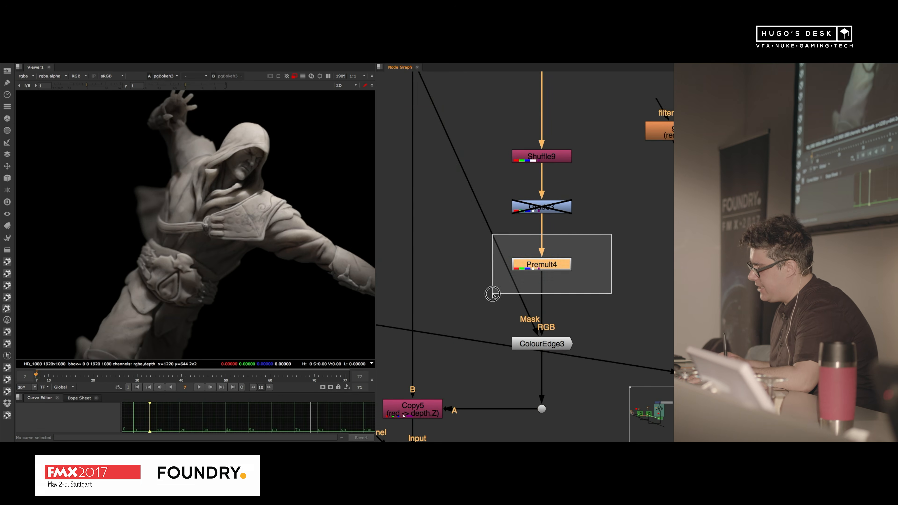
{"action": "left_click_drag", "start_coordinate": [601, 320], "coordinate": [510, 361]}
{"action": "key", "text": "d"}
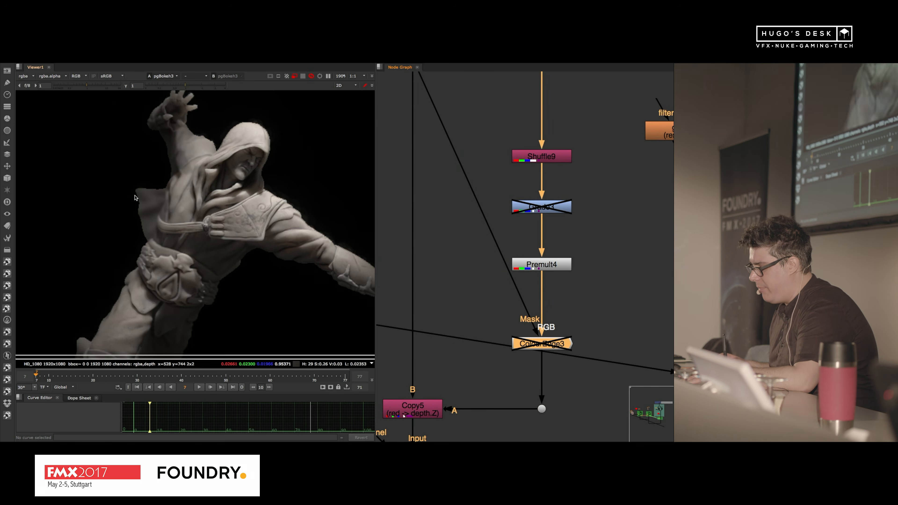
{"action": "scroll", "coordinate": [181, 172], "scroll_direction": "up", "scroll_amount": 6}
{"action": "middle_click_drag", "start_coordinate": [181, 171], "coordinate": [174, 207]}
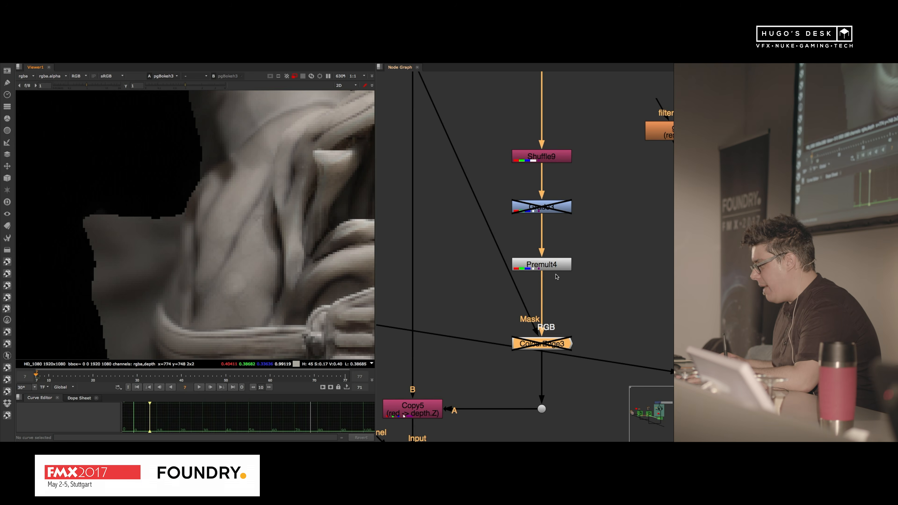
{"action": "key", "text": "d"}
{"action": "key", "text": "d"}
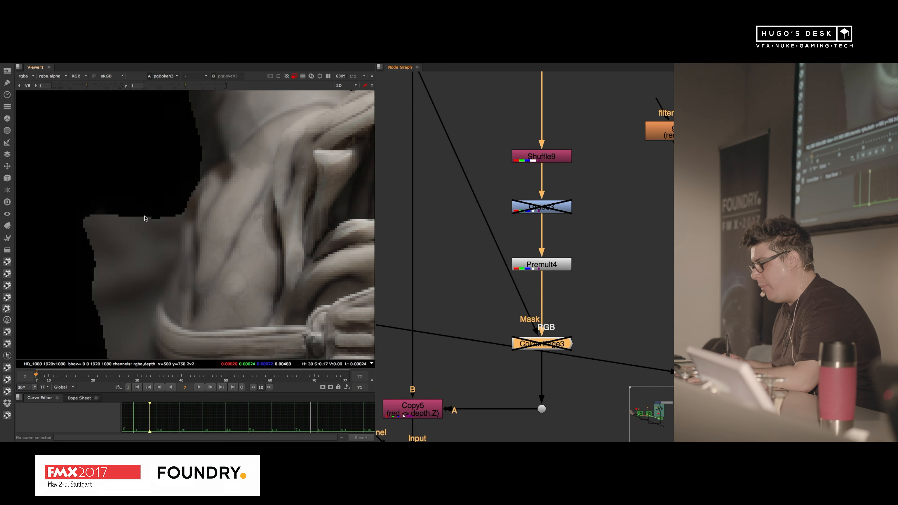
{"action": "key", "text": "d"}
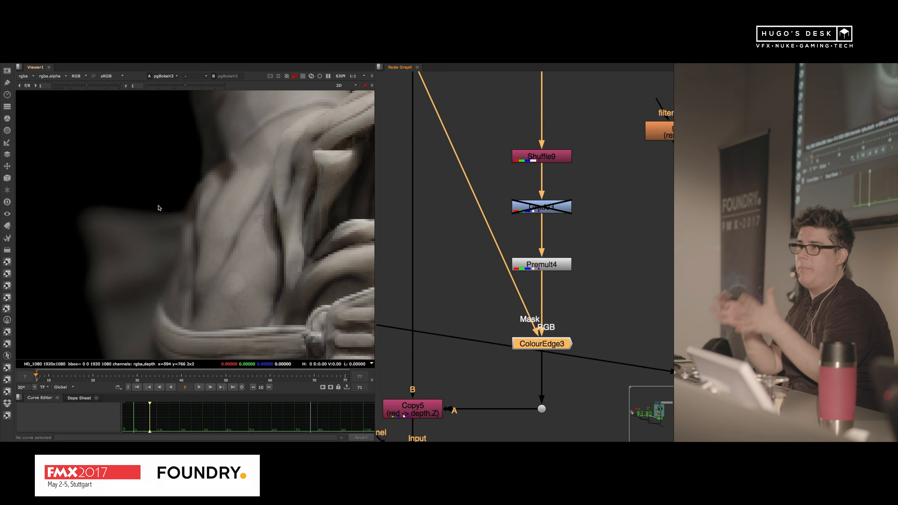
Step: View the ColourEdge3 output and re-enable the Grade3 node above it to examine the extended depth around the cape
{"action": "left_click", "coordinate": [575, 242]}
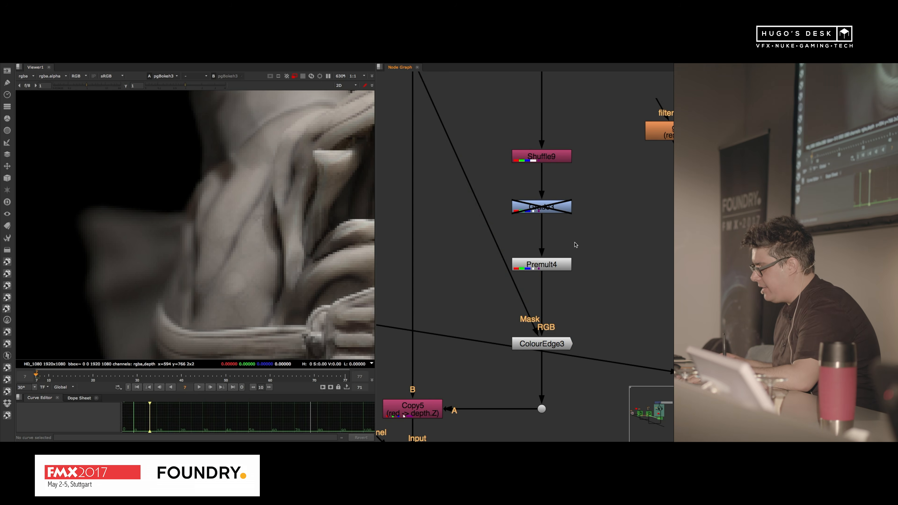
{"action": "left_click", "coordinate": [541, 265]}
{"action": "key", "text": "1"}
{"action": "left_click", "coordinate": [544, 346]}
{"action": "key", "text": "1"}
{"action": "left_click", "coordinate": [542, 207]}
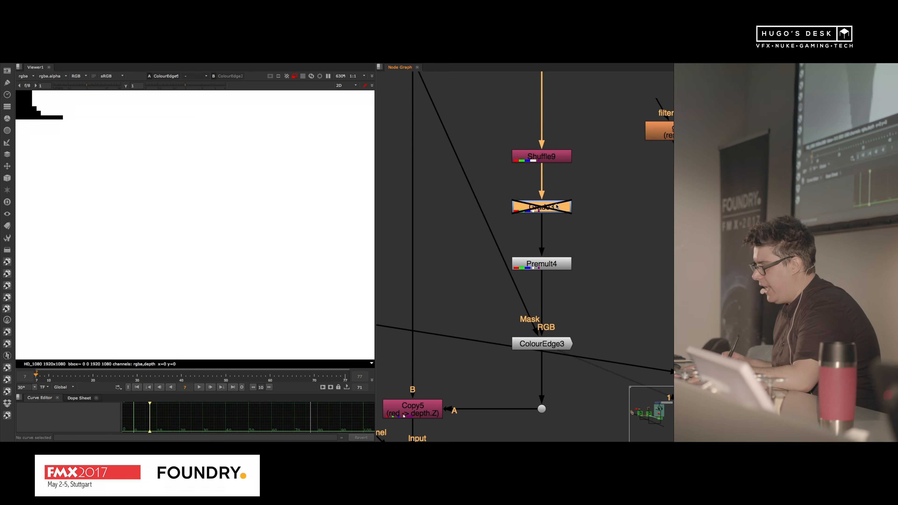
{"action": "key", "text": "d"}
{"action": "scroll", "coordinate": [198, 184], "scroll_direction": "down", "scroll_amount": 8}
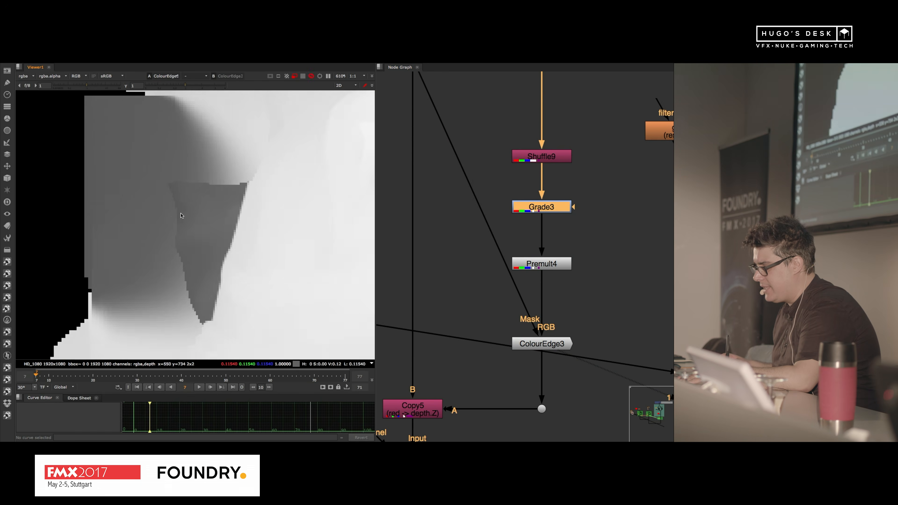
{"action": "middle_click_drag", "start_coordinate": [212, 218], "coordinate": [210, 218]}
{"action": "left_click_drag", "start_coordinate": [215, 161], "coordinate": [122, 218]}
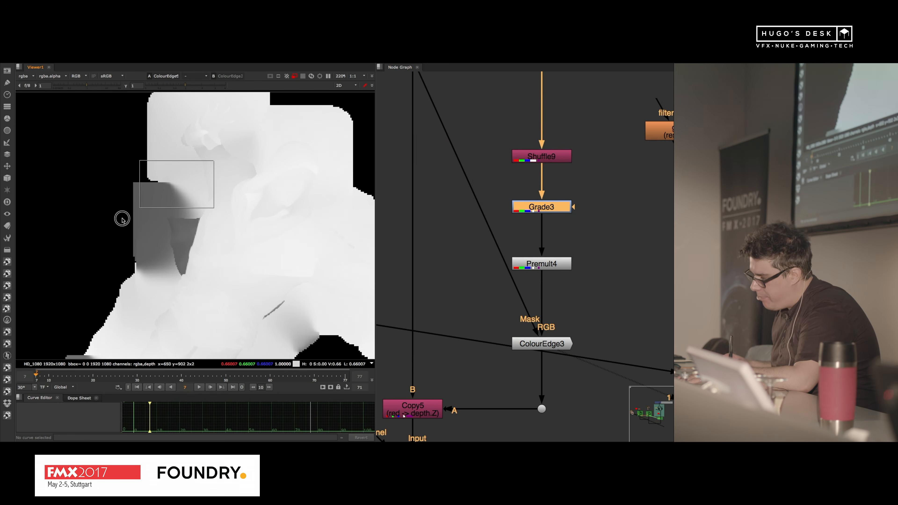
Step: View the Merge node below the background's Motion Blur & Depth group, where the character branches join
{"action": "left_click", "coordinate": [428, 226]}
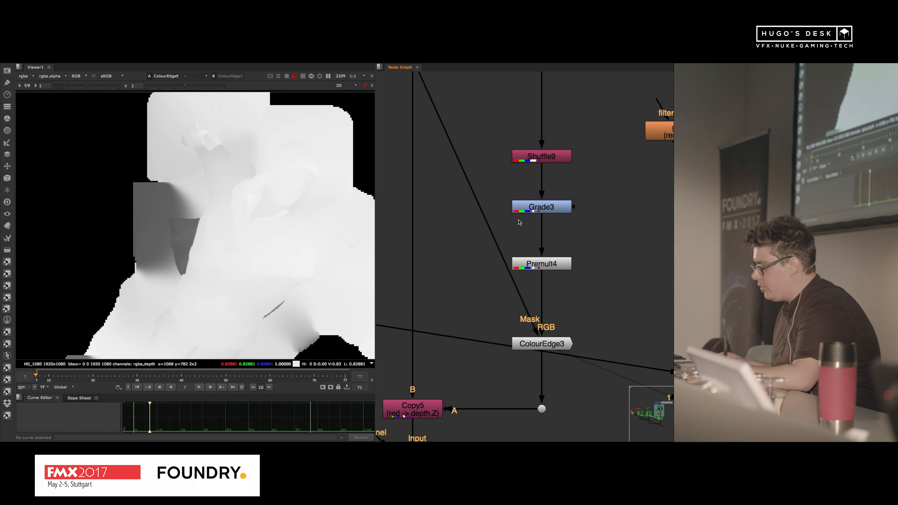
{"action": "scroll", "coordinate": [438, 229], "scroll_direction": "down", "scroll_amount": 6}
{"action": "middle_click_drag", "start_coordinate": [630, 311], "coordinate": [523, 232]}
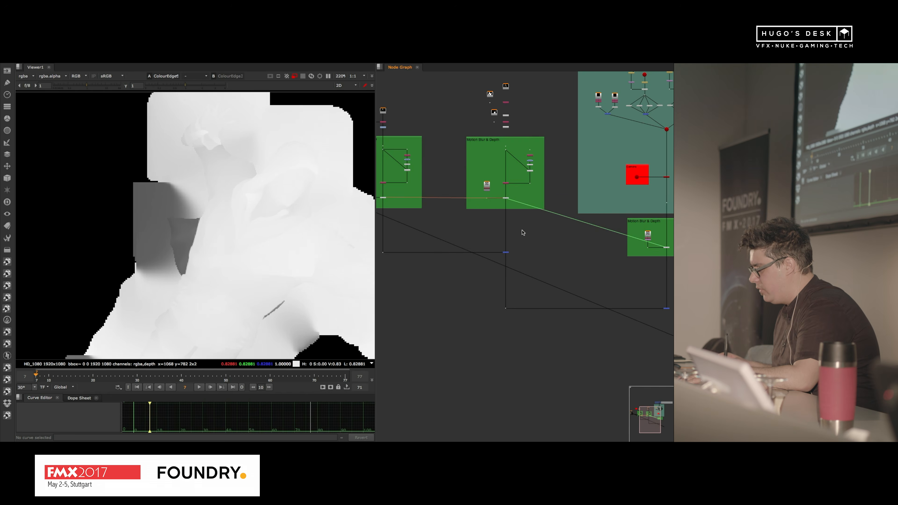
{"action": "left_click", "coordinate": [507, 252]}
{"action": "middle_click_drag", "start_coordinate": [554, 269], "coordinate": [438, 264]}
{"action": "left_click_drag", "start_coordinate": [584, 278], "coordinate": [514, 322]}
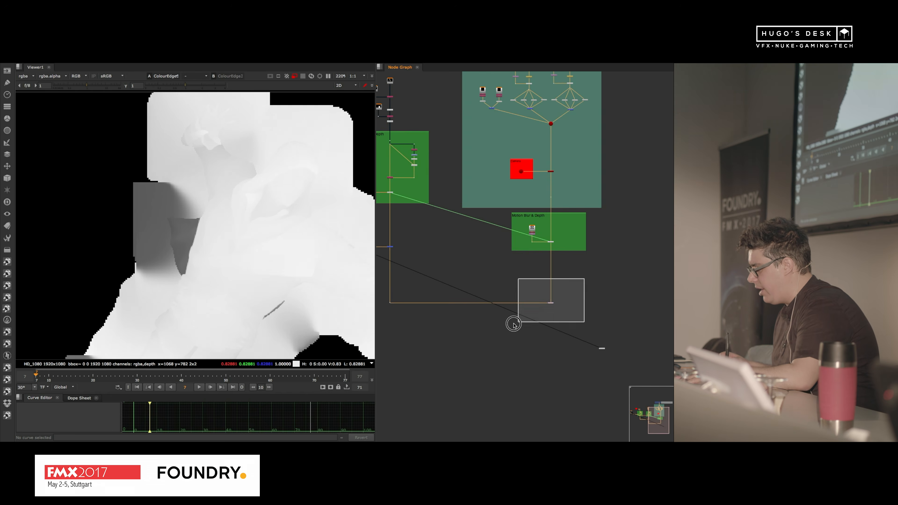
{"action": "key", "text": "1"}
{"action": "left_click", "coordinate": [593, 281]}
Step: View the ShuffleCopy3 output in the first Motion Blur & Depth group to see the character before defocus
{"action": "key", "text": "space"}
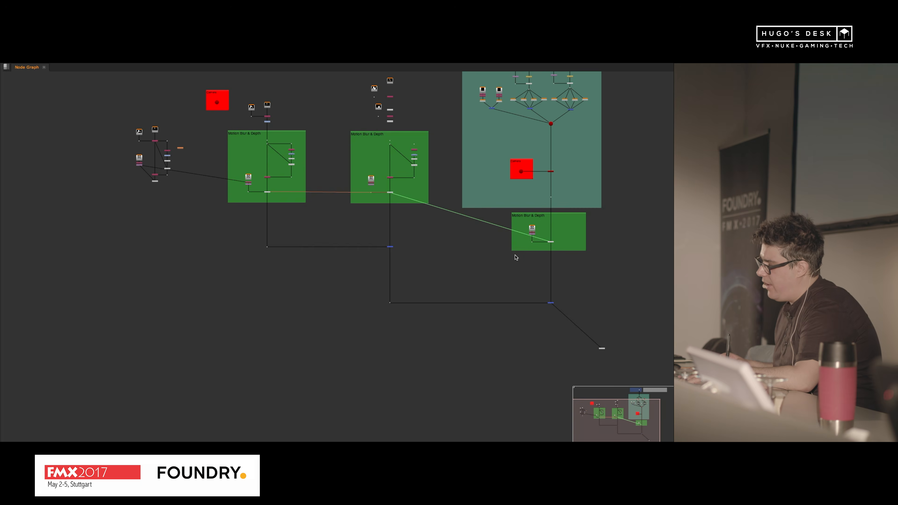
{"action": "middle_click_drag", "start_coordinate": [499, 225], "coordinate": [414, 276]}
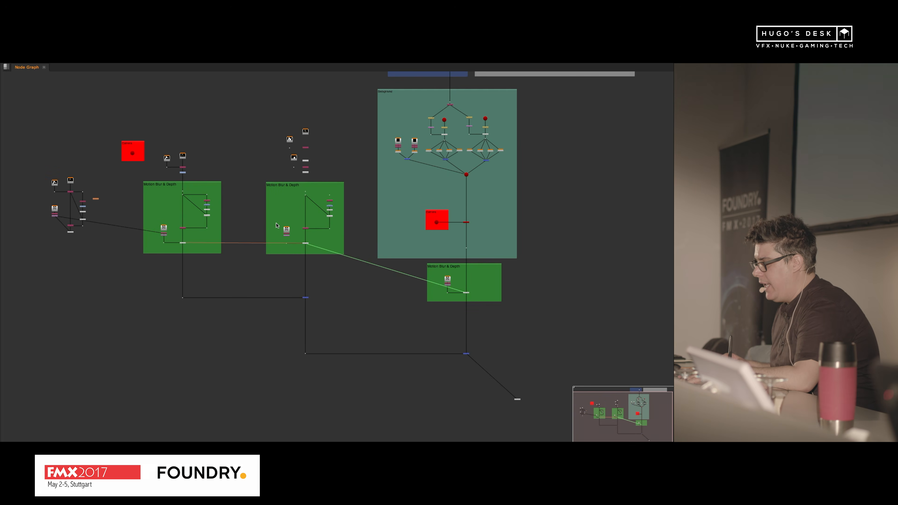
{"action": "scroll", "coordinate": [309, 243], "scroll_direction": "up", "scroll_amount": 9}
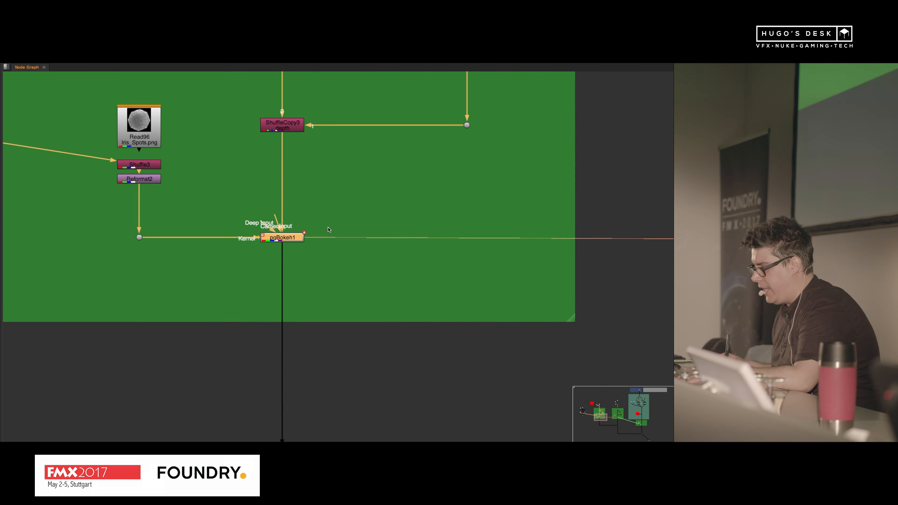
{"action": "double_click", "coordinate": [285, 132]}
{"action": "key", "text": "1"}
{"action": "key", "text": "space"}
{"action": "middle_click_drag", "start_coordinate": [435, 210], "coordinate": [361, 217]}
{"action": "left_click", "coordinate": [239, 208]}
{"action": "middle_click_drag", "start_coordinate": [542, 211], "coordinate": [488, 209]}
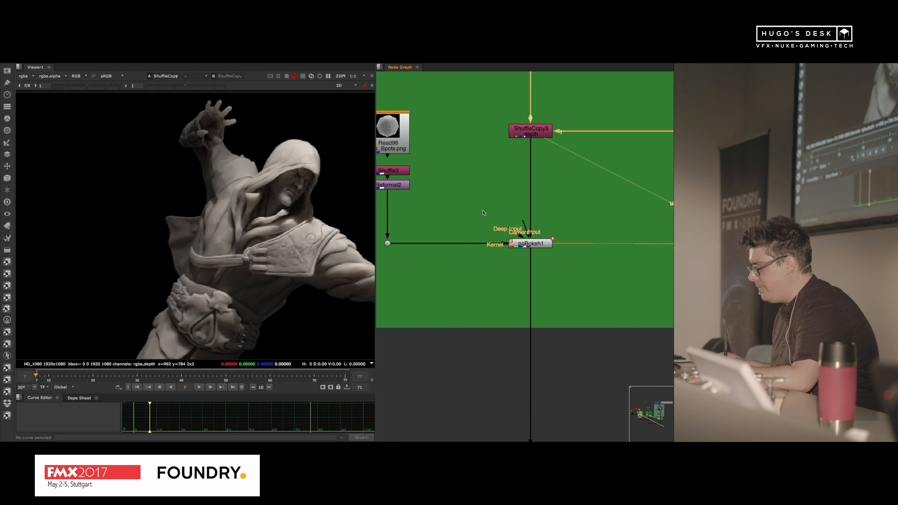
Step: View the pgBokeh node in the second character's Motion Blur & Depth group and inspect the defocused figure
{"action": "scroll", "coordinate": [483, 212], "scroll_direction": "down", "scroll_amount": 3}
{"action": "middle_click_drag", "start_coordinate": [604, 204], "coordinate": [435, 212]}
{"action": "scroll", "coordinate": [435, 218], "scroll_direction": "down", "scroll_amount": 3}
{"action": "middle_click_drag", "start_coordinate": [555, 180], "coordinate": [424, 212]}
{"action": "scroll", "coordinate": [424, 218], "scroll_direction": "up", "scroll_amount": 5}
{"action": "left_click", "coordinate": [482, 287]}
{"action": "key", "text": "1"}
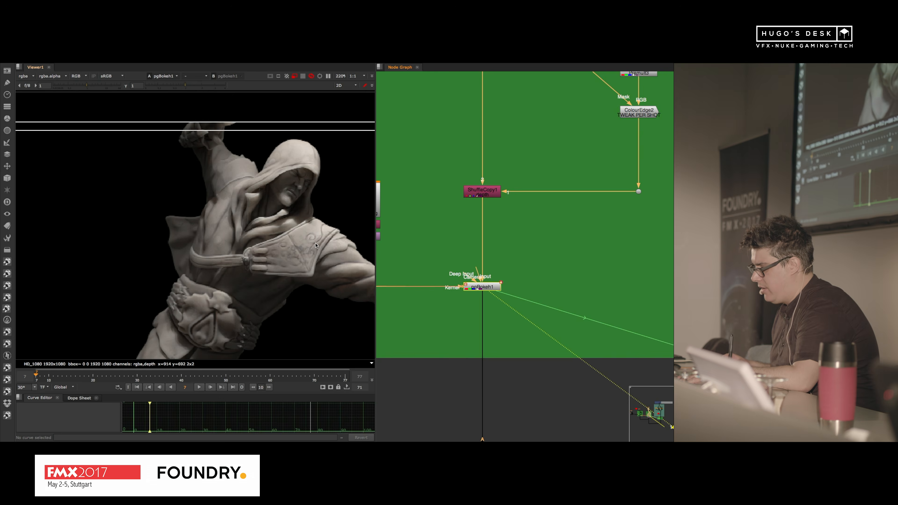
{"action": "scroll", "coordinate": [248, 230], "scroll_direction": "down", "scroll_amount": 2}
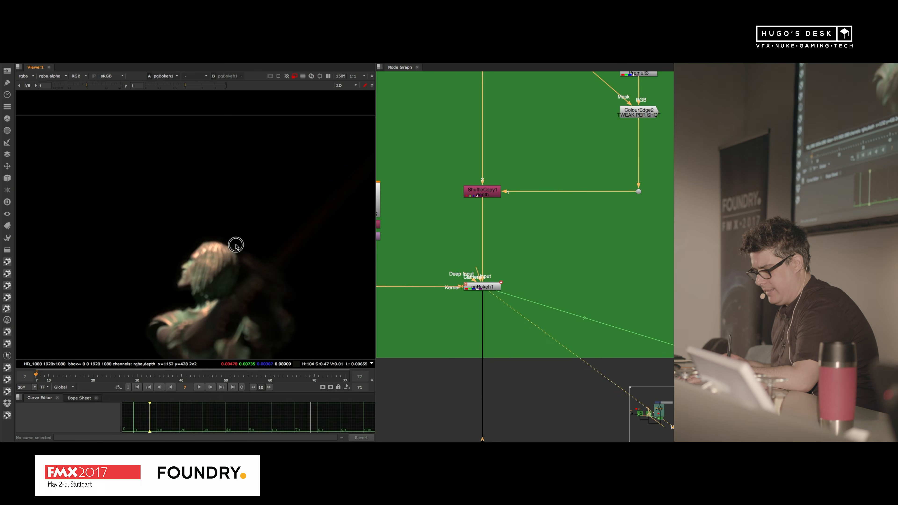
{"action": "scroll", "coordinate": [237, 232], "scroll_direction": "up", "scroll_amount": 2}
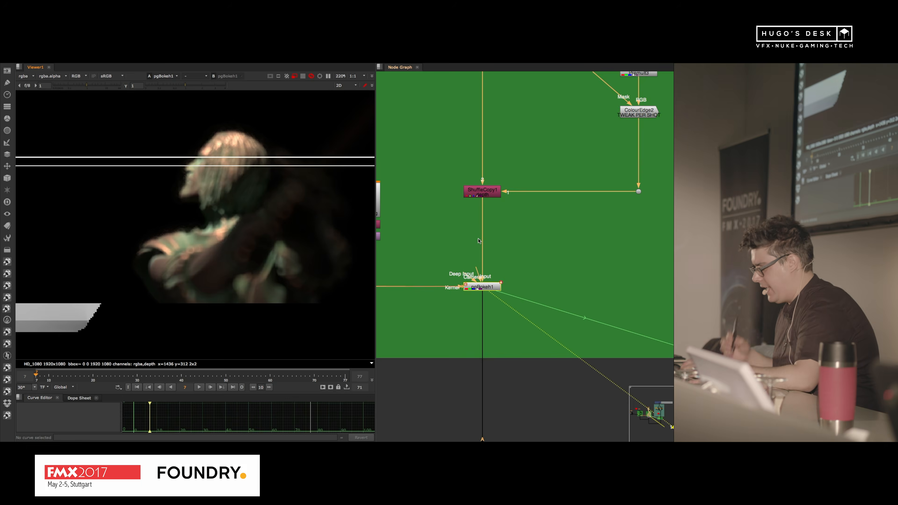
Step: View the pgBokeh2 output in the background's Motion Blur & Depth group and inspect the whole blurred frame
{"action": "scroll", "coordinate": [477, 250], "scroll_direction": "down", "scroll_amount": 6}
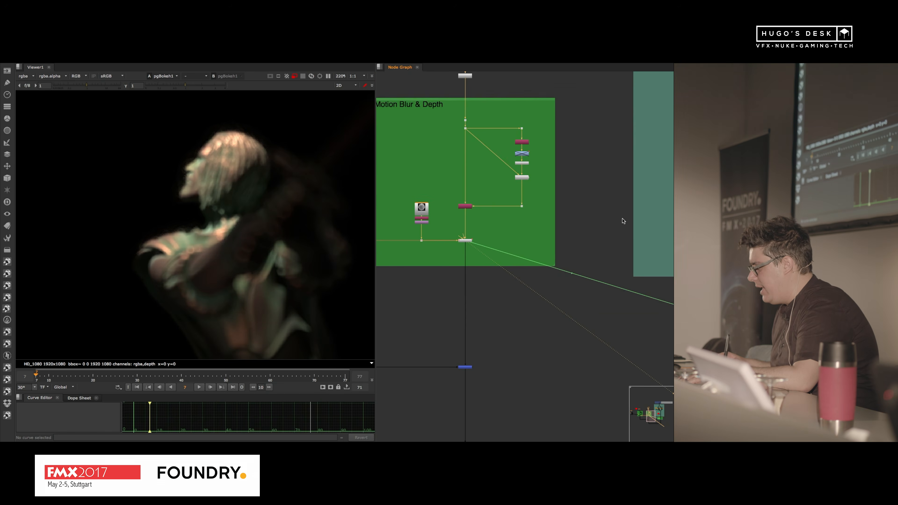
{"action": "scroll", "coordinate": [523, 174], "scroll_direction": "up", "scroll_amount": 3}
{"action": "middle_click_drag", "start_coordinate": [634, 240], "coordinate": [613, 200]}
{"action": "left_click", "coordinate": [566, 226]}
{"action": "key", "text": "1"}
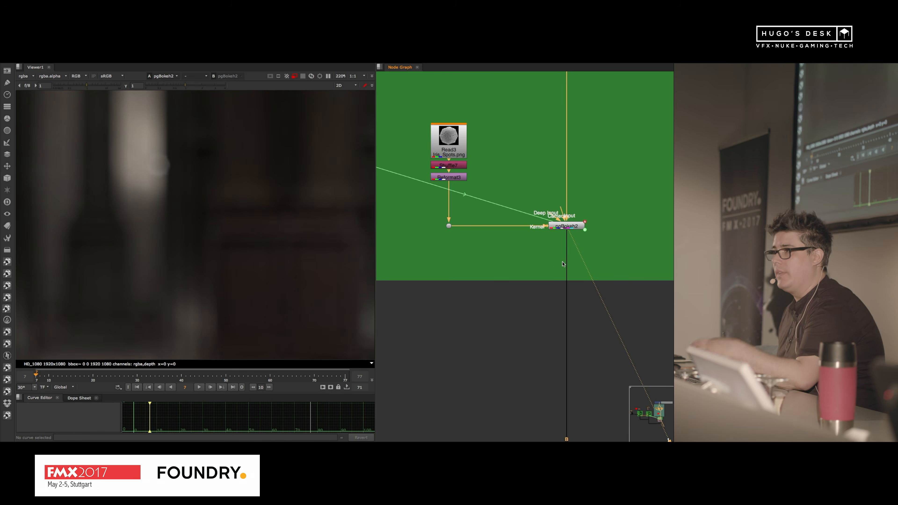
{"action": "scroll", "coordinate": [187, 248], "scroll_direction": "down", "scroll_amount": 8}
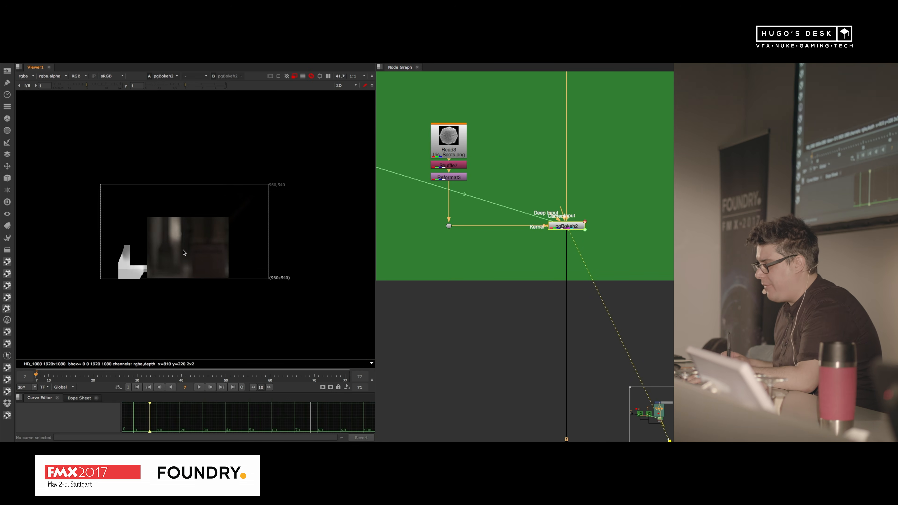
{"action": "scroll", "coordinate": [183, 252], "scroll_direction": "up", "scroll_amount": 2}
{"action": "scroll", "coordinate": [506, 284], "scroll_direction": "down", "scroll_amount": 6}
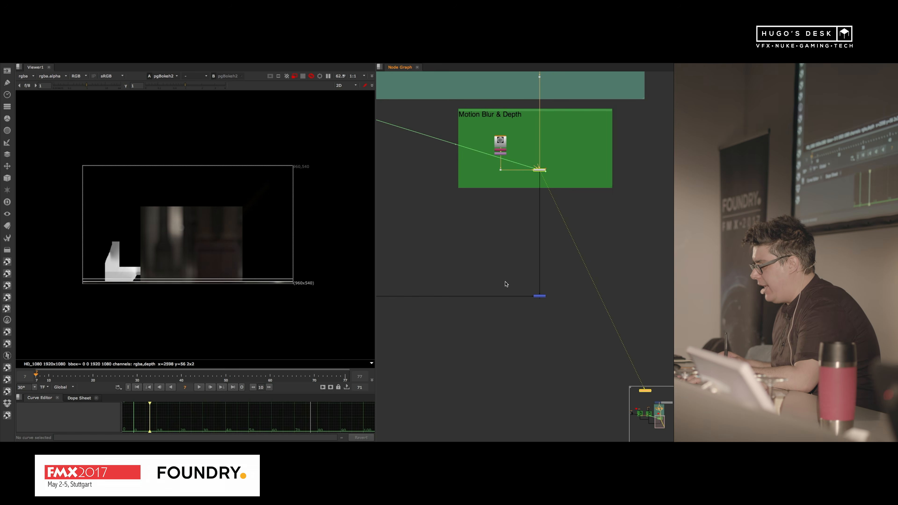
Step: View the Merge2 output below the background group to inspect the combined composite
{"action": "left_click", "coordinate": [539, 296]}
{"action": "key", "text": "1"}
{"action": "scroll", "coordinate": [199, 224], "scroll_direction": "up", "scroll_amount": 3}
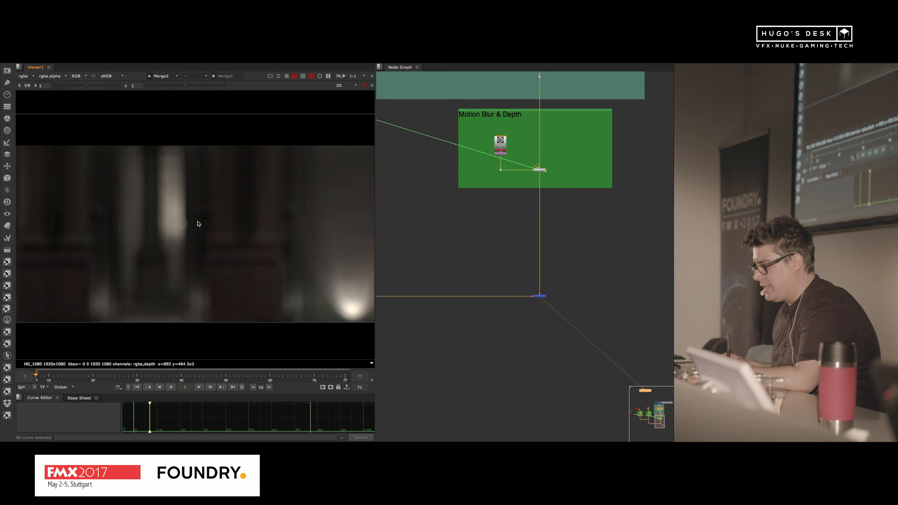
Step: Edit the lens Aperture of the pgBokeh2 node in the background's Motion Blur & Depth group
{"action": "double_click", "coordinate": [537, 170]}
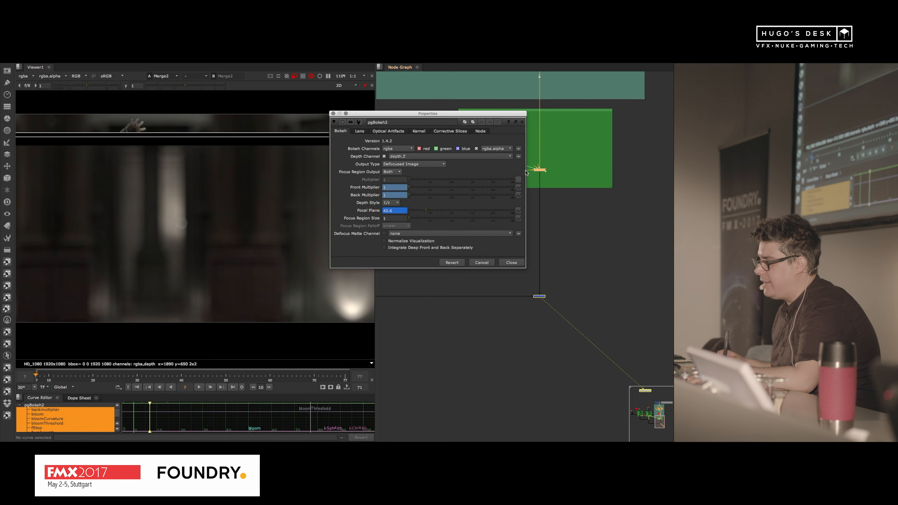
{"action": "left_click_drag", "start_coordinate": [385, 114], "coordinate": [440, 101]}
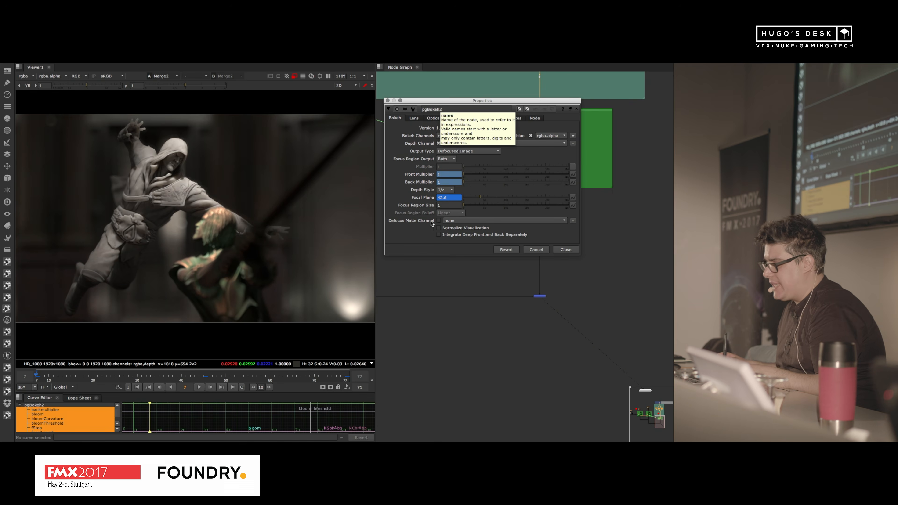
{"action": "left_click", "coordinate": [413, 118]}
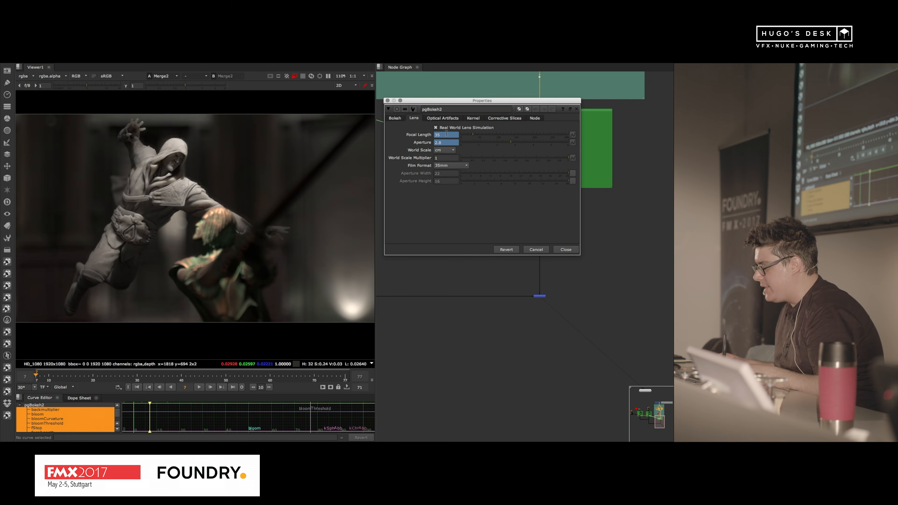
{"action": "left_click", "coordinate": [449, 141]}
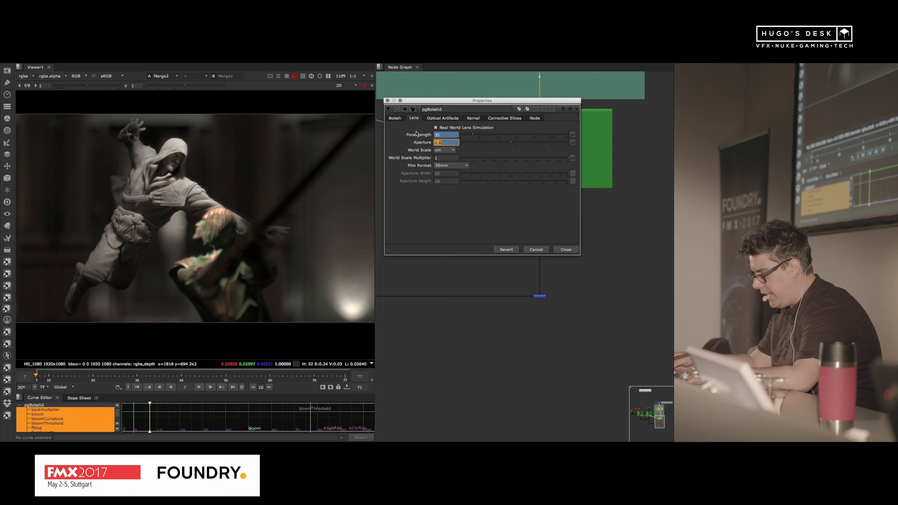
{"action": "type", "text": "2.8"}
{"action": "key", "text": "Return"}
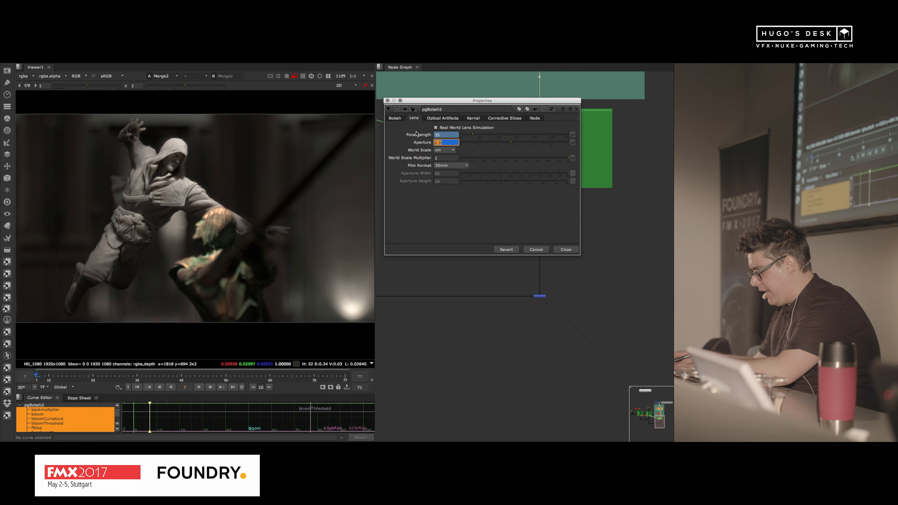
{"action": "type", "text": "7"}
{"action": "key", "text": "BackSpace"}
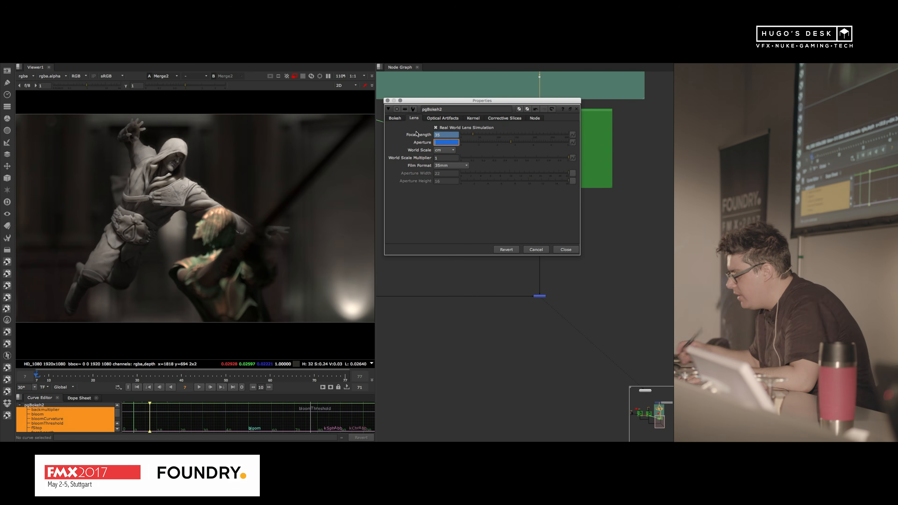
{"action": "left_click", "coordinate": [566, 249]}
Step: Set the lens Aperture of the pgBokeh1 node in the first character's Motion Blur & Depth group to 5.6 and view the composite
{"action": "scroll", "coordinate": [531, 210], "scroll_direction": "down", "scroll_amount": 8}
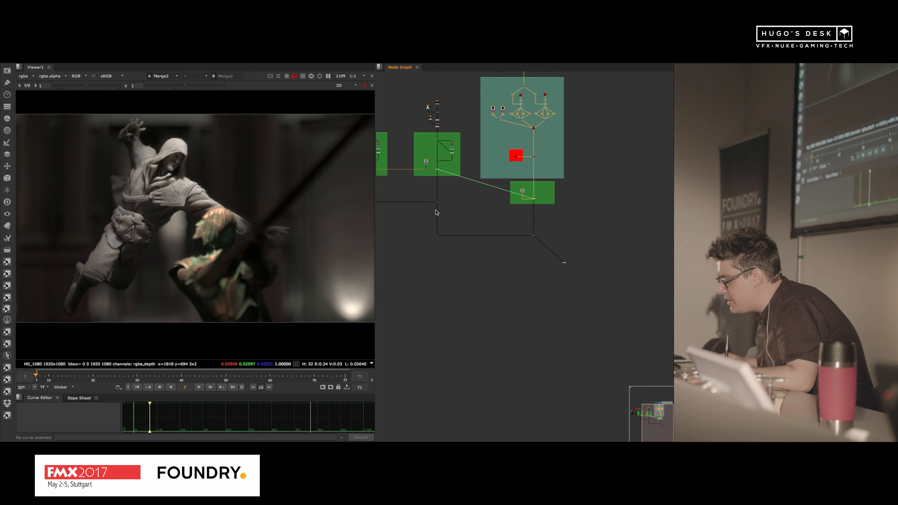
{"action": "middle_click_drag", "start_coordinate": [435, 211], "coordinate": [571, 267]}
{"action": "scroll", "coordinate": [507, 204], "scroll_direction": "up", "scroll_amount": 8}
{"action": "double_click", "coordinate": [471, 191]}
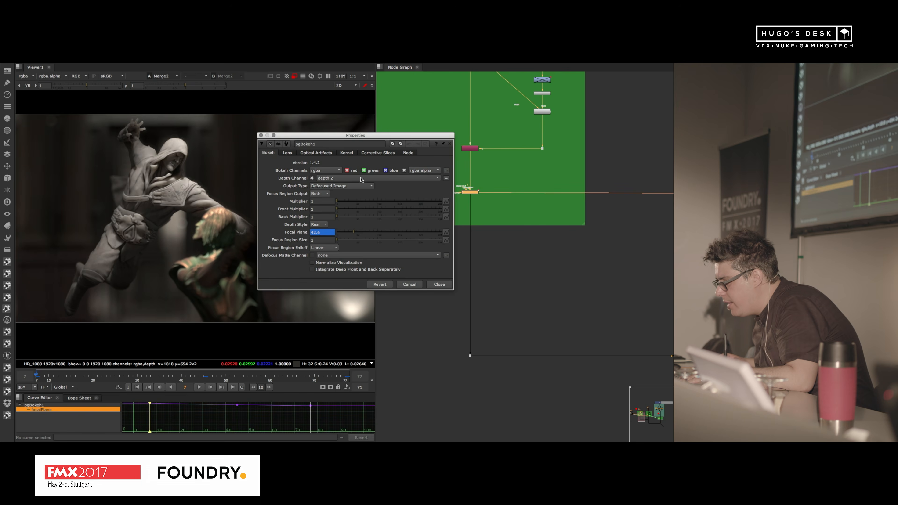
{"action": "left_click", "coordinate": [287, 153]}
{"action": "left_click_drag", "start_coordinate": [287, 153], "coordinate": [444, 150]}
{"action": "type", "text": "5.6"}
{"action": "key", "text": "Return"}
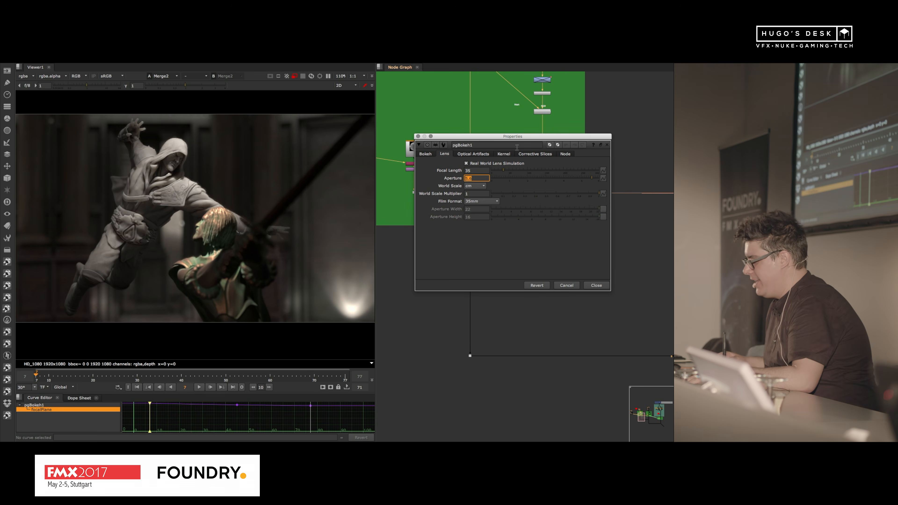
{"action": "left_click", "coordinate": [598, 285]}
{"action": "scroll", "coordinate": [597, 296], "scroll_direction": "down", "scroll_amount": 6}
{"action": "middle_click_drag", "start_coordinate": [603, 300], "coordinate": [547, 298]}
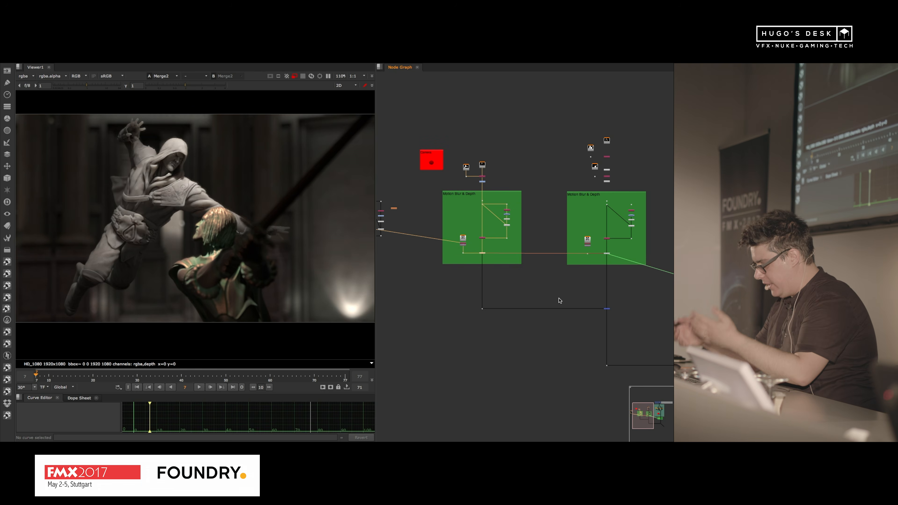
Step: Open the script homefront_sh020_comp_v054.nk from the 03_2_5D_Fog folder and close the previous script
{"action": "key", "text": "ctrl+o"}
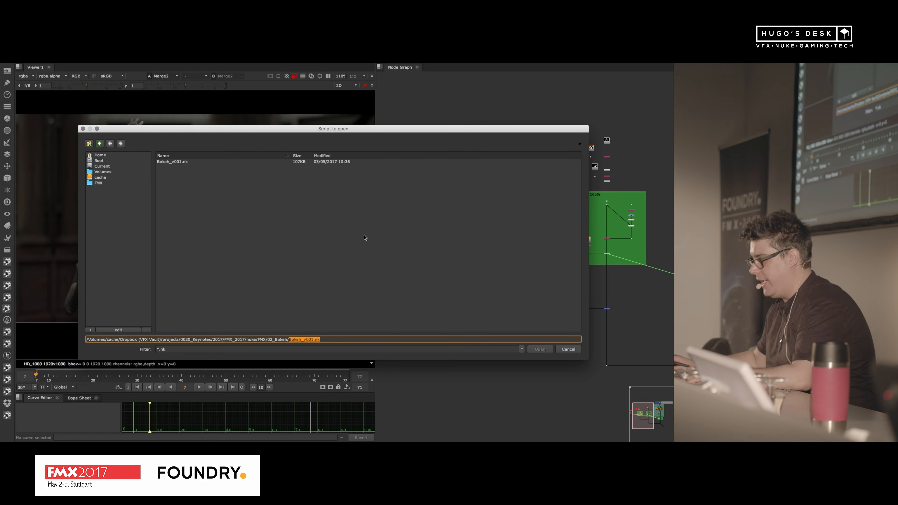
{"action": "left_click", "coordinate": [101, 144]}
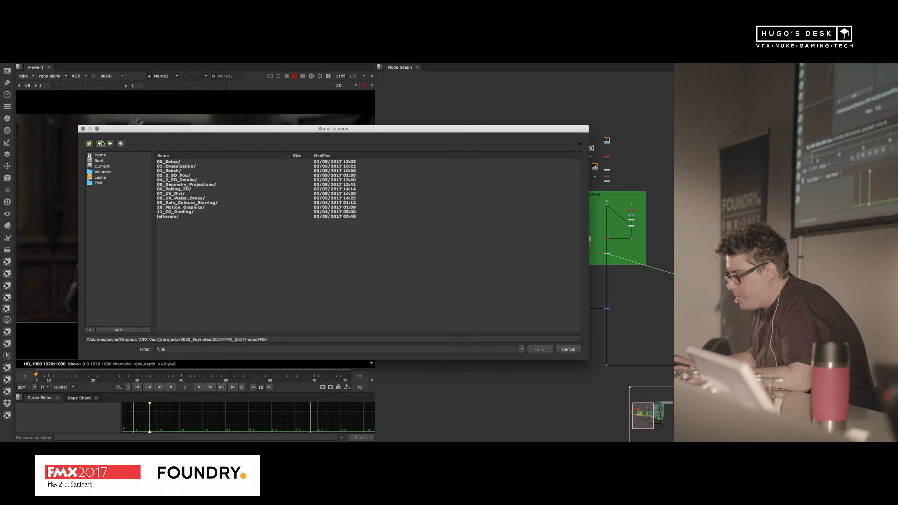
{"action": "double_click", "coordinate": [203, 178]}
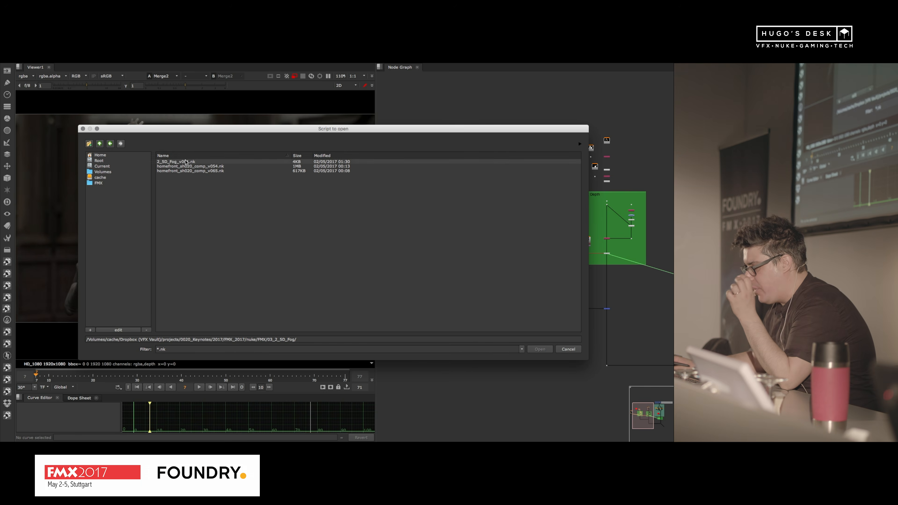
{"action": "left_click", "coordinate": [222, 166]}
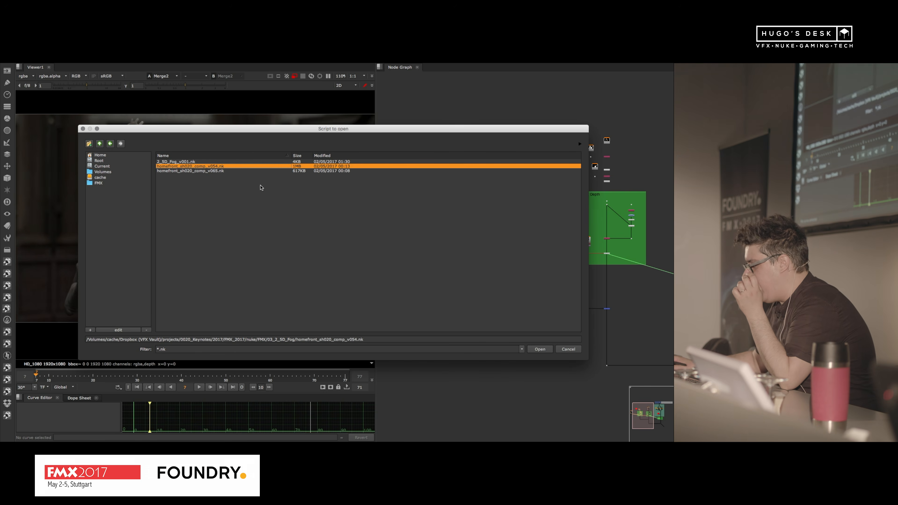
{"action": "left_click", "coordinate": [539, 350]}
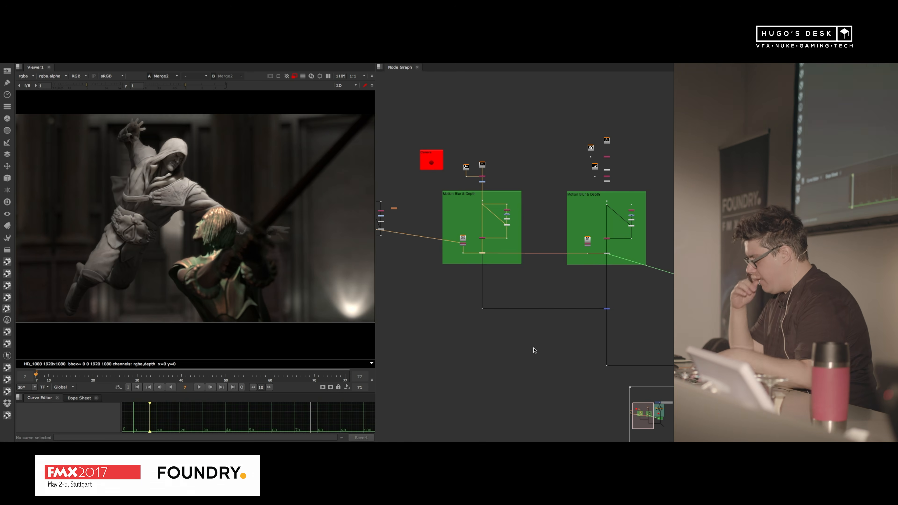
{"action": "key", "text": "super+w"}
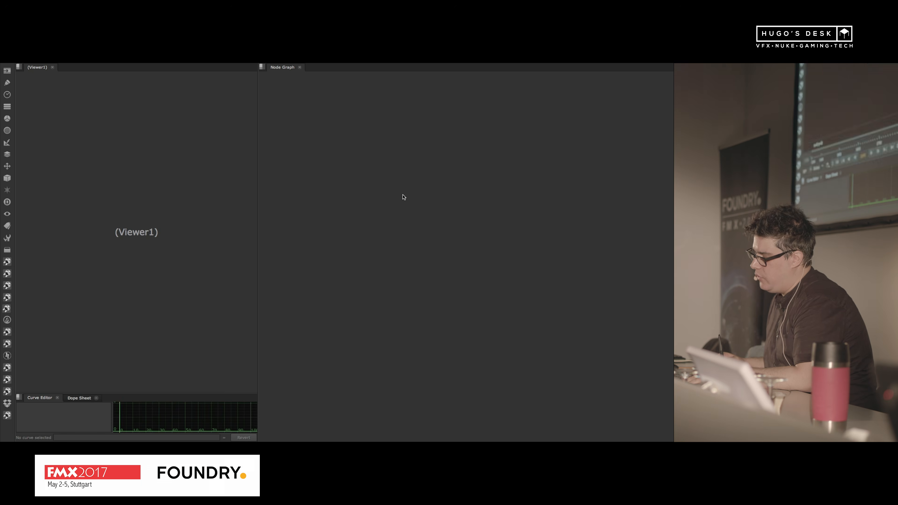
Step: View the rendered shot in Read47, beside the 2K dailies group, in a full-size viewer and play it
{"action": "scroll", "coordinate": [521, 419], "scroll_direction": "up", "scroll_amount": 10}
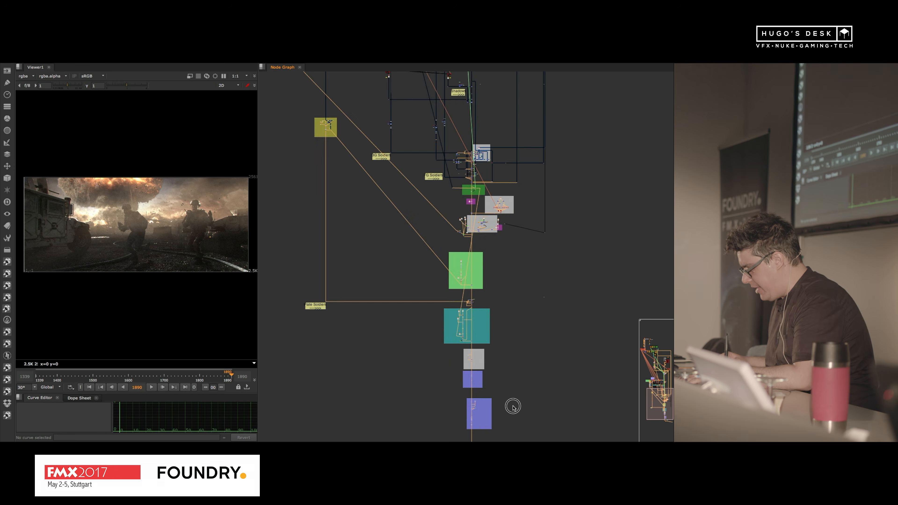
{"action": "left_click", "coordinate": [561, 277]}
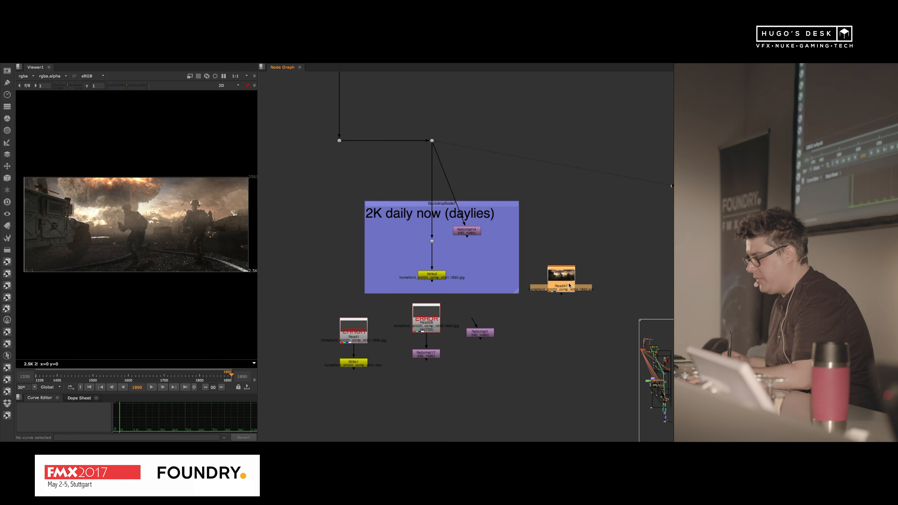
{"action": "key", "text": "1"}
{"action": "key", "text": "space"}
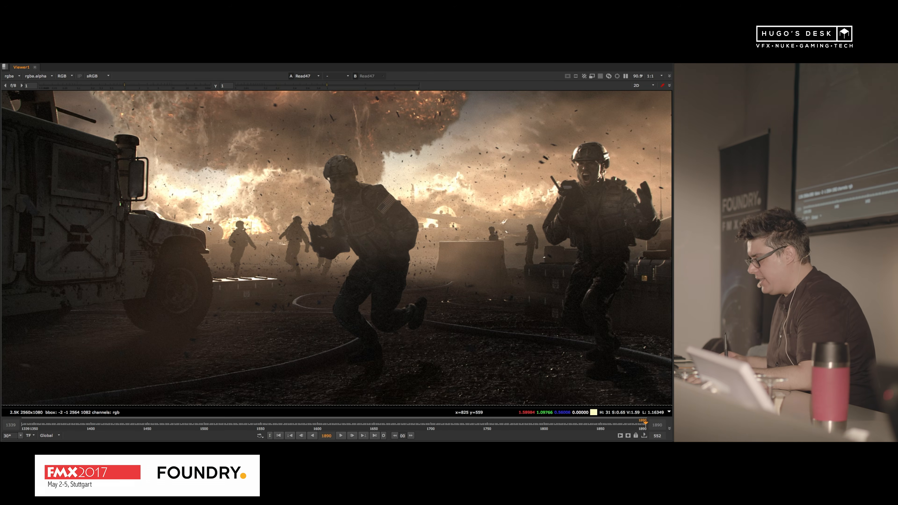
{"action": "left_click", "coordinate": [340, 435]}
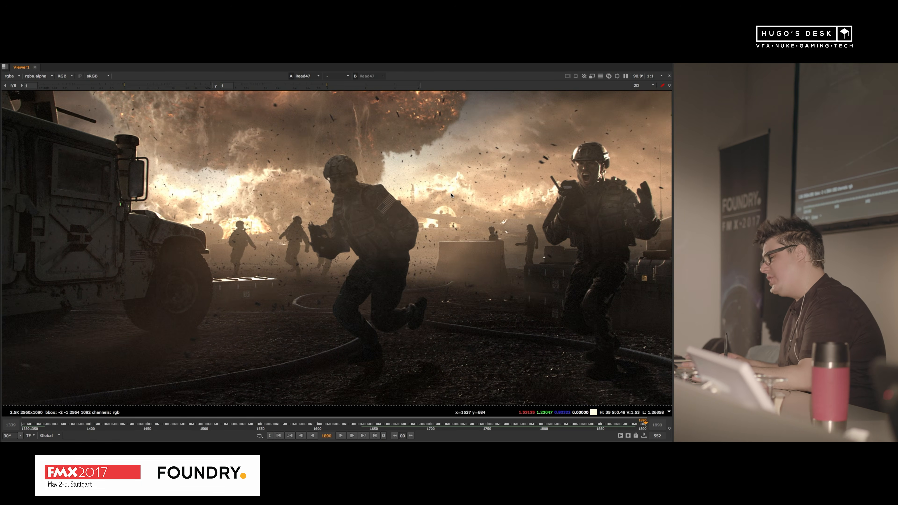
{"action": "key", "text": "space"}
{"action": "key", "text": "f"}
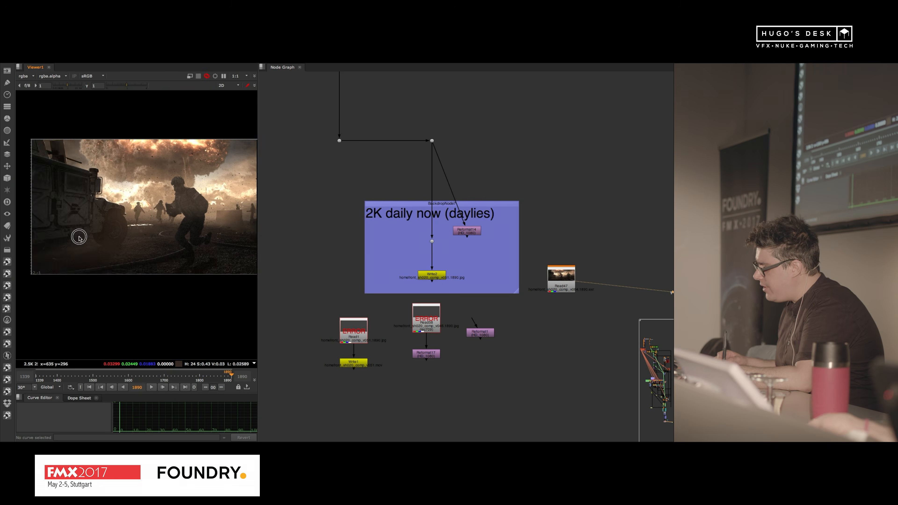
Step: Open the script 2_5D_Fog_v001.nk from the same folder
{"action": "middle_click_drag", "start_coordinate": [79, 239], "coordinate": [50, 235]}
{"action": "middle_click_drag", "start_coordinate": [502, 162], "coordinate": [449, 172], "text": "alt"}
{"action": "middle_click_drag", "start_coordinate": [448, 169], "coordinate": [383, 282]}
{"action": "key", "text": "super+o"}
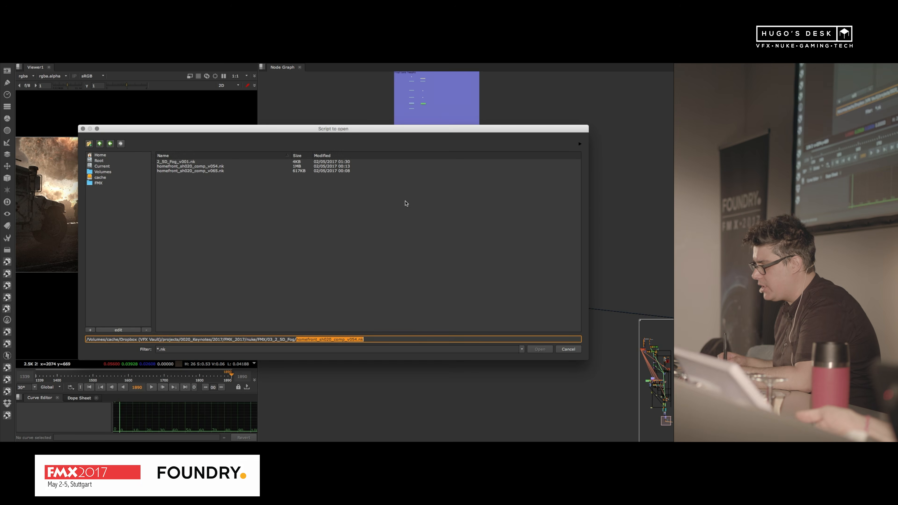
{"action": "left_click", "coordinate": [196, 161]}
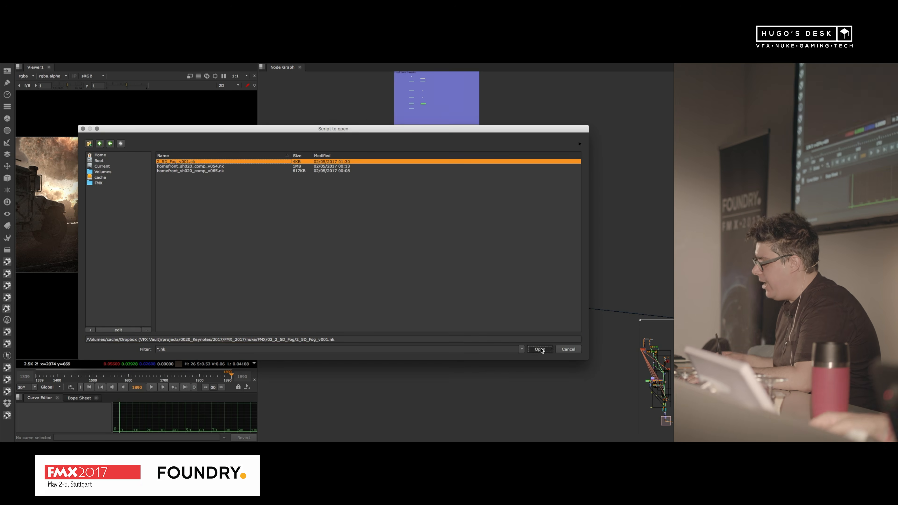
{"action": "left_click", "coordinate": [540, 349]}
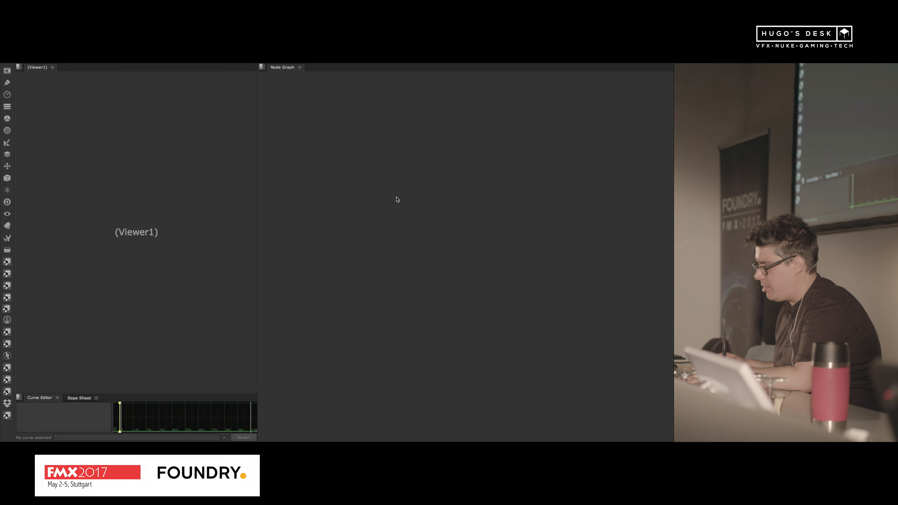
Step: View the Read2 pass in a full-size viewer and look closely at its horizon
{"action": "middle_click_drag", "start_coordinate": [336, 199], "coordinate": [424, 182], "text": "alt"}
{"action": "middle_click_drag", "start_coordinate": [579, 202], "coordinate": [310, 205]}
{"action": "left_click", "coordinate": [522, 174]}
{"action": "key", "text": "1"}
{"action": "key", "text": "space"}
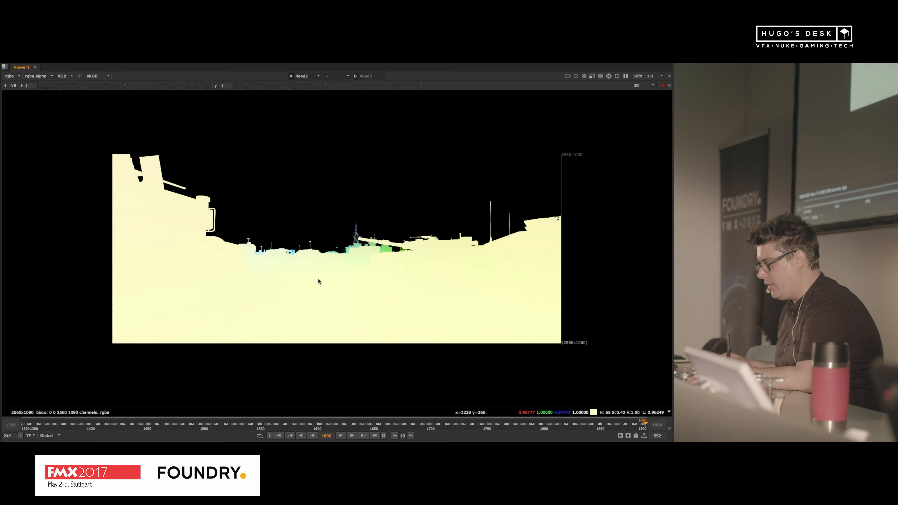
{"action": "scroll", "coordinate": [326, 267], "scroll_direction": "up", "scroll_amount": 3}
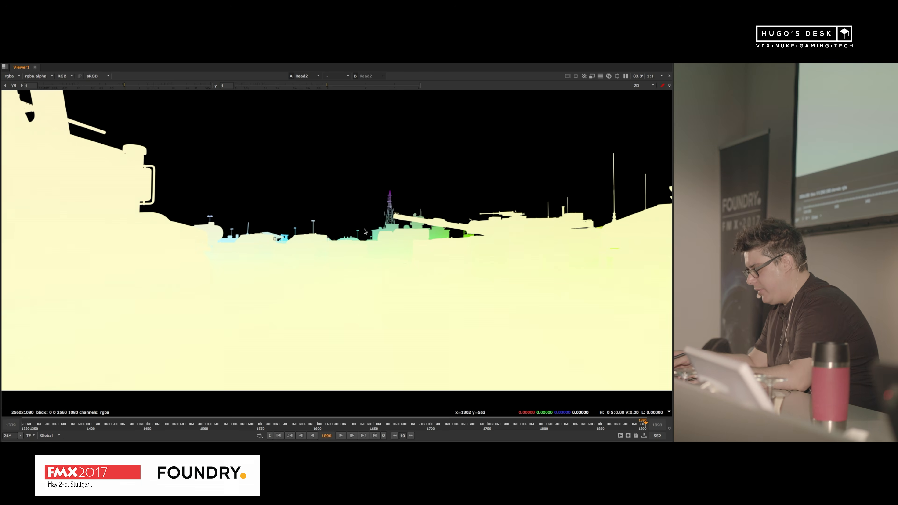
Step: Show only the red channel of the Read2 pass with viewer gain 0.55 and gamma 1.13
{"action": "key", "text": "r"}
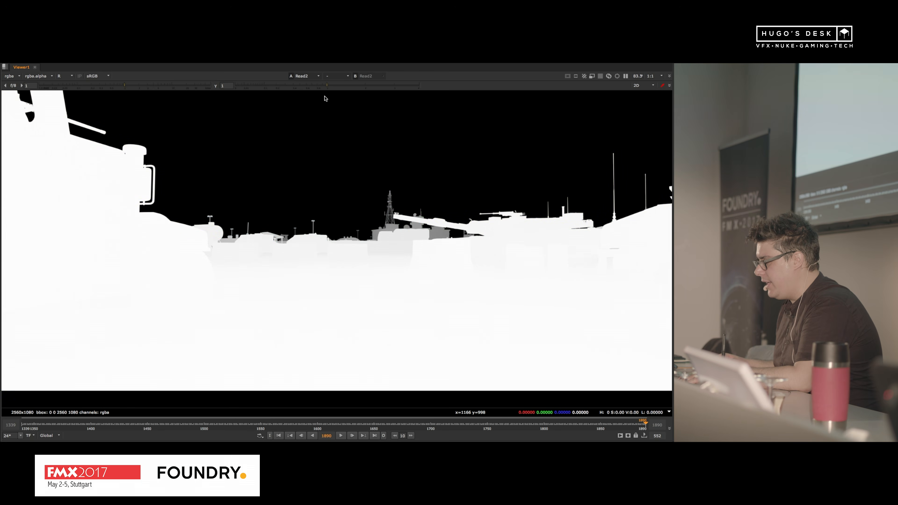
{"action": "mouse_move", "coordinate": [325, 88]}
{"action": "left_mouse_down"}
{"action": "mouse_move", "coordinate": [234, 86]}
{"action": "mouse_move", "coordinate": [333, 87]}
{"action": "left_mouse_up"}
{"action": "mouse_move", "coordinate": [128, 86]}
{"action": "left_mouse_down"}
{"action": "mouse_move", "coordinate": [100, 86]}
{"action": "mouse_move", "coordinate": [129, 87]}
{"action": "mouse_move", "coordinate": [113, 87]}
{"action": "left_mouse_up"}
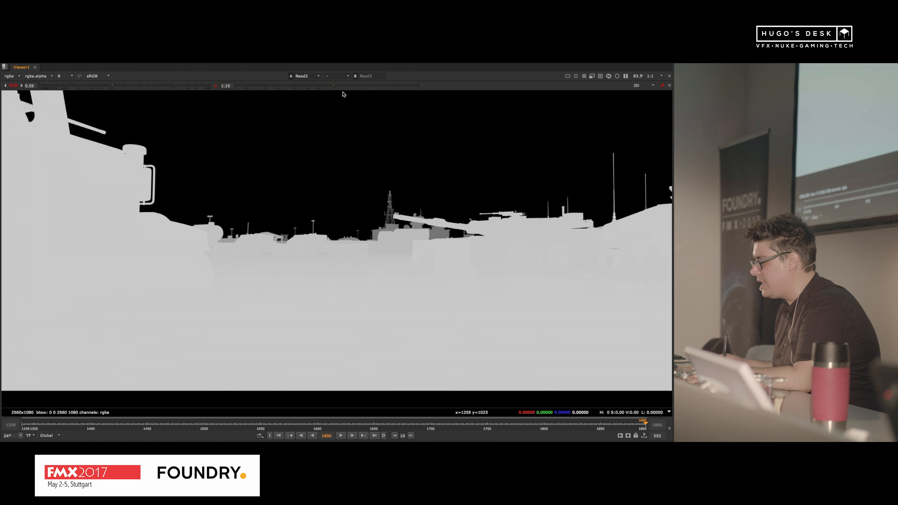
{"action": "mouse_move", "coordinate": [334, 86]}
{"action": "left_mouse_down"}
{"action": "mouse_move", "coordinate": [304, 86]}
{"action": "mouse_move", "coordinate": [332, 86]}
{"action": "left_mouse_up"}
Step: Inspect the distant tower and lamp posts in the red channel, and set the viewer gamma to 1.01
{"action": "scroll", "coordinate": [425, 181], "scroll_direction": "up", "scroll_amount": 8}
{"action": "scroll", "coordinate": [426, 181], "scroll_direction": "up", "scroll_amount": 3}
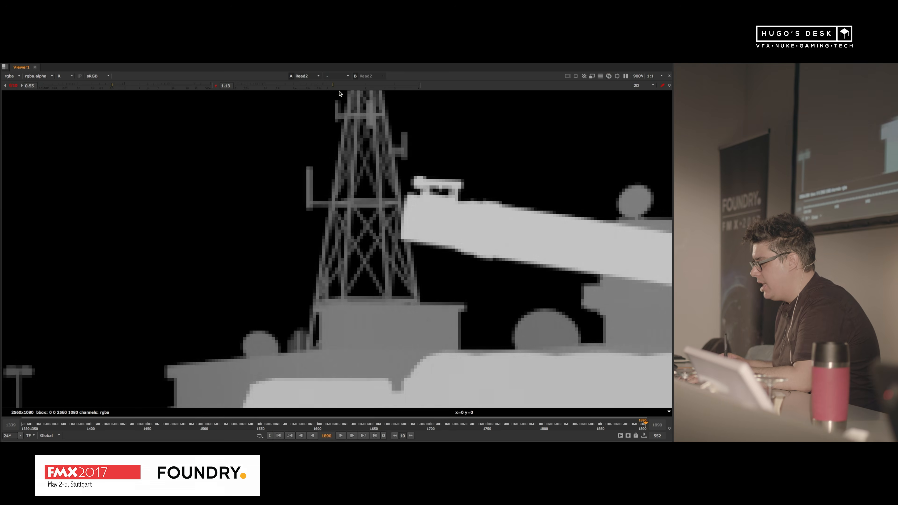
{"action": "scroll", "coordinate": [345, 230], "scroll_direction": "down", "scroll_amount": 5}
{"action": "scroll", "coordinate": [322, 199], "scroll_direction": "up", "scroll_amount": 5}
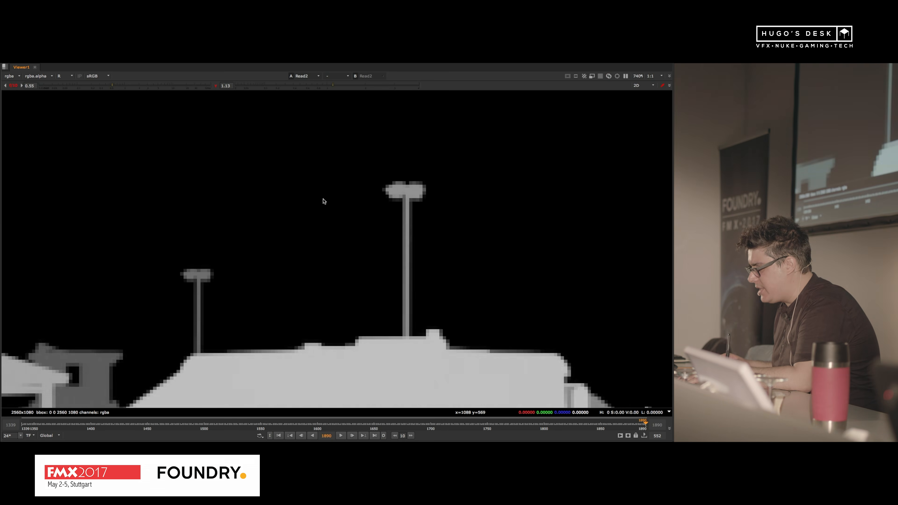
{"action": "scroll", "coordinate": [312, 209], "scroll_direction": "down", "scroll_amount": 6}
{"action": "scroll", "coordinate": [320, 201], "scroll_direction": "down", "scroll_amount": 2}
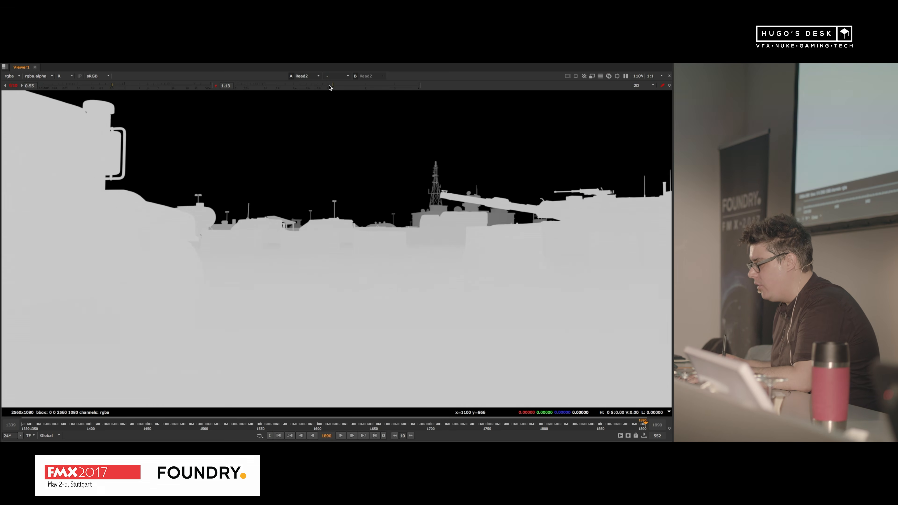
{"action": "mouse_move", "coordinate": [329, 86]}
{"action": "left_mouse_down"}
{"action": "mouse_move", "coordinate": [297, 86]}
{"action": "mouse_move", "coordinate": [341, 85]}
{"action": "mouse_move", "coordinate": [327, 85]}
{"action": "left_mouse_up"}
Step: Show only the green channel of the Read2 pass and lower the viewer gamma to 0.49
{"action": "scroll", "coordinate": [304, 139], "scroll_direction": "down", "scroll_amount": 4}
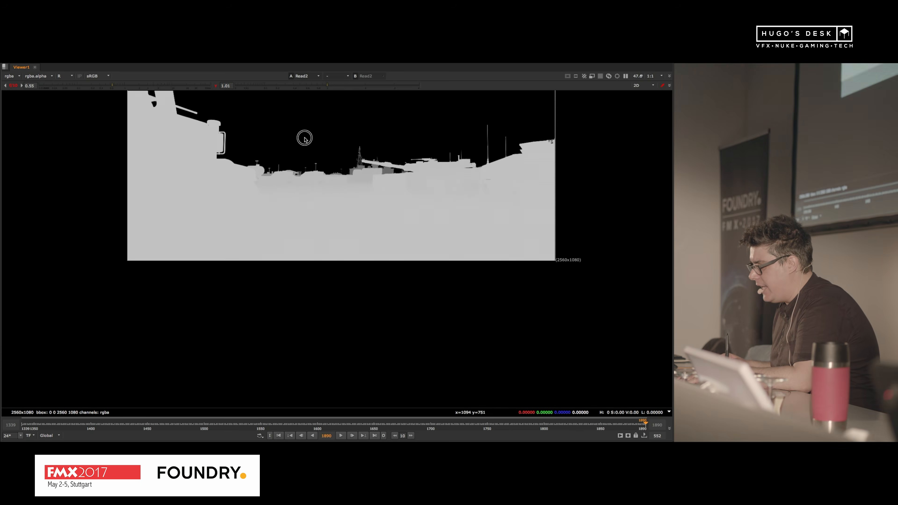
{"action": "scroll", "coordinate": [305, 138], "scroll_direction": "up", "scroll_amount": 2}
{"action": "key", "text": "g"}
{"action": "scroll", "coordinate": [311, 241], "scroll_direction": "up", "scroll_amount": 1}
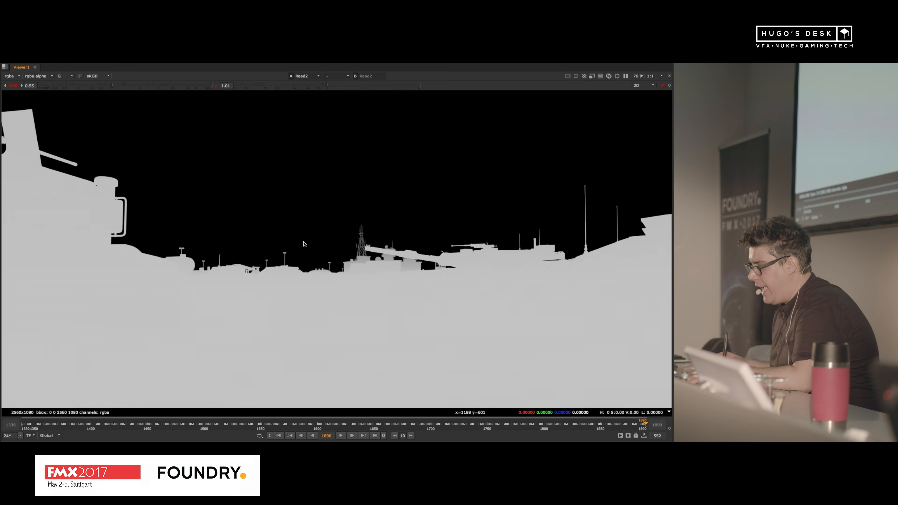
{"action": "left_click", "coordinate": [316, 89]}
{"action": "mouse_move", "coordinate": [315, 89]}
{"action": "left_mouse_down"}
{"action": "mouse_move", "coordinate": [270, 88]}
{"action": "mouse_move", "coordinate": [307, 85]}
{"action": "mouse_move", "coordinate": [284, 87]}
{"action": "mouse_move", "coordinate": [298, 89]}
{"action": "left_mouse_up"}
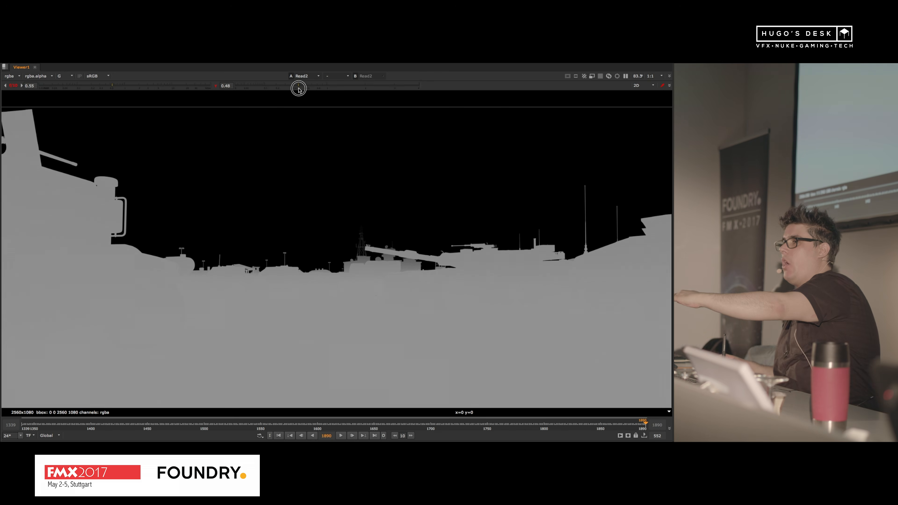
{"action": "left_click_drag", "start_coordinate": [298, 89], "coordinate": [299, 88]}
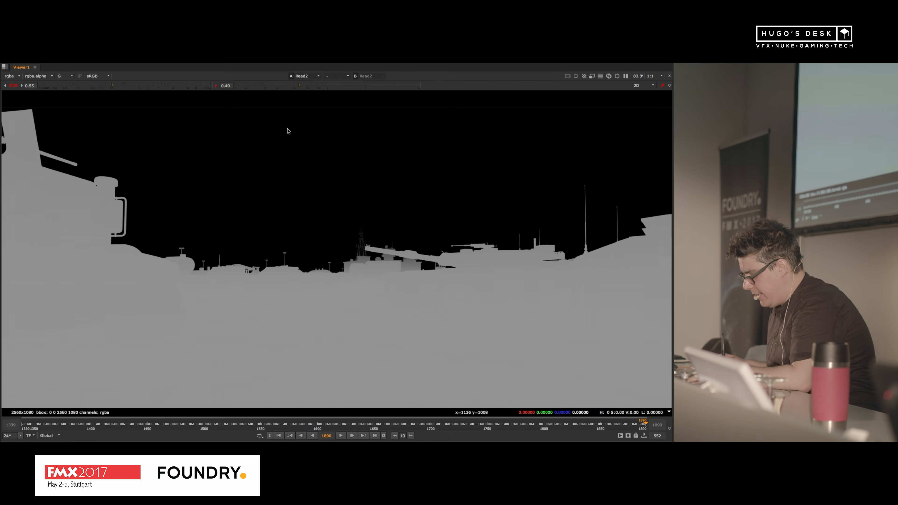
Step: Show only the blue channel of the Read2 pass and lower the viewer gamma to 0.44
{"action": "key", "text": "b"}
{"action": "scroll", "coordinate": [358, 192], "scroll_direction": "down", "scroll_amount": 2}
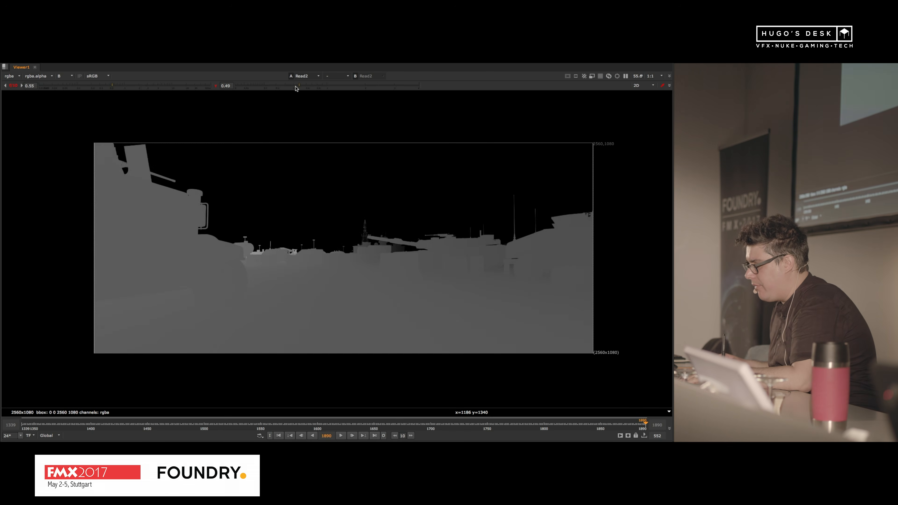
{"action": "mouse_move", "coordinate": [296, 88]}
{"action": "left_mouse_down"}
{"action": "mouse_move", "coordinate": [277, 88]}
{"action": "mouse_move", "coordinate": [305, 89]}
{"action": "mouse_move", "coordinate": [296, 88]}
{"action": "left_mouse_up"}
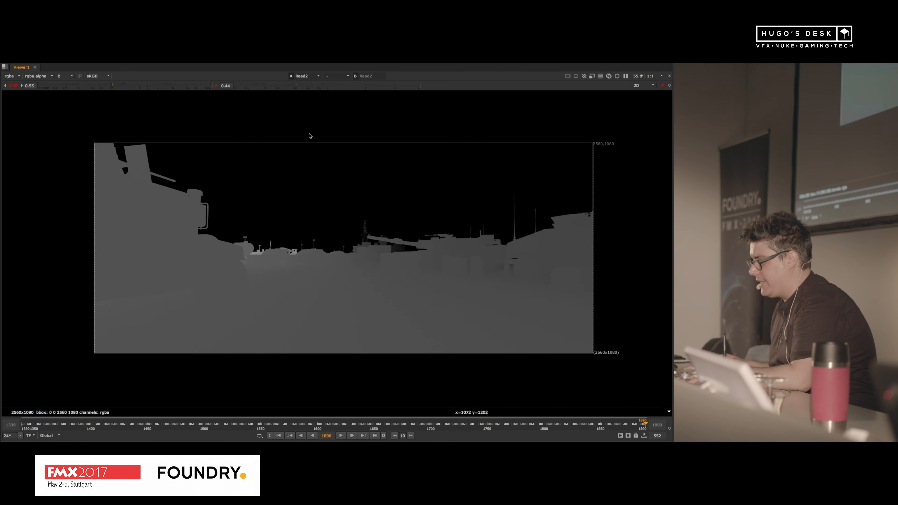
Step: Move the Read1 main render below the row of passes, display it, and reset viewer gain and gamma to 1
{"action": "key", "text": "space"}
{"action": "scroll", "coordinate": [359, 250], "scroll_direction": "down", "scroll_amount": 1}
{"action": "middle_click_drag", "start_coordinate": [349, 251], "coordinate": [480, 250]}
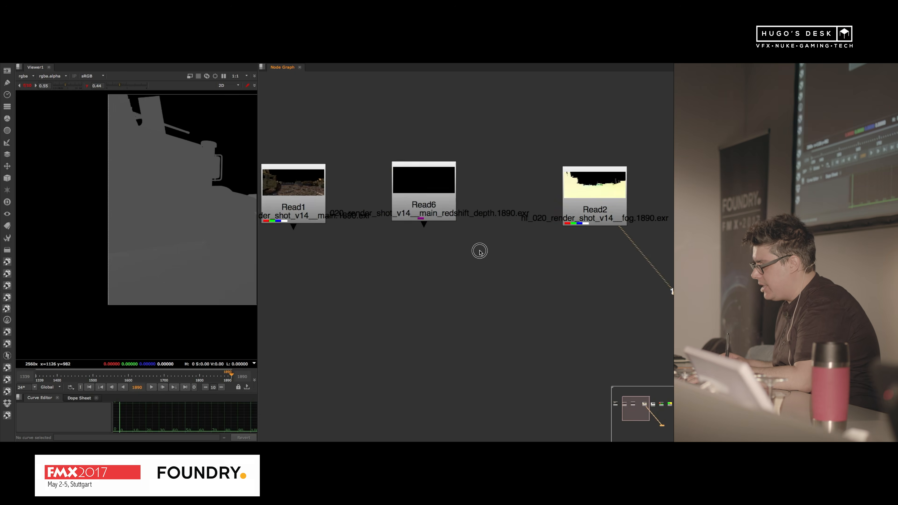
{"action": "scroll", "coordinate": [480, 251], "scroll_direction": "down", "scroll_amount": 4}
{"action": "left_click_drag", "start_coordinate": [404, 213], "coordinate": [387, 271]}
{"action": "key", "text": "1"}
{"action": "scroll", "coordinate": [156, 232], "scroll_direction": "down", "scroll_amount": 3}
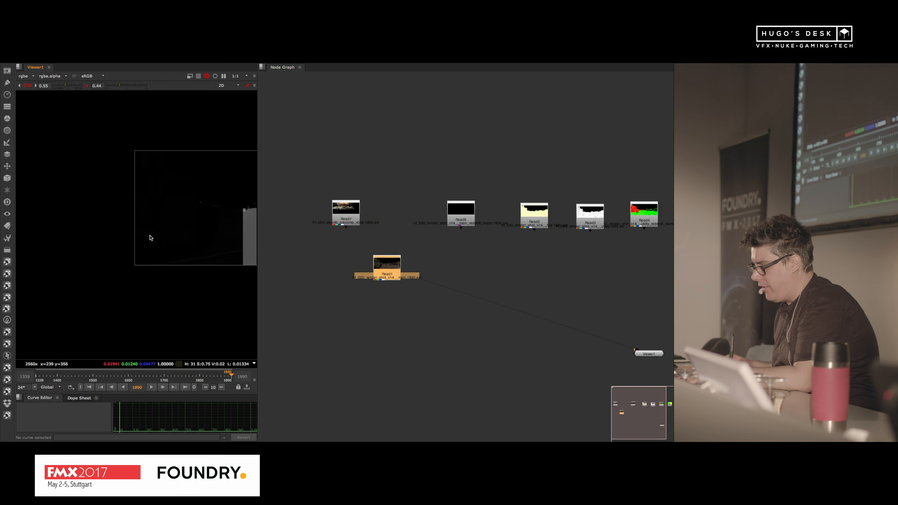
{"action": "middle_click_drag", "start_coordinate": [151, 236], "coordinate": [35, 275]}
{"action": "left_click", "coordinate": [27, 86]}
{"action": "left_click", "coordinate": [87, 86]}
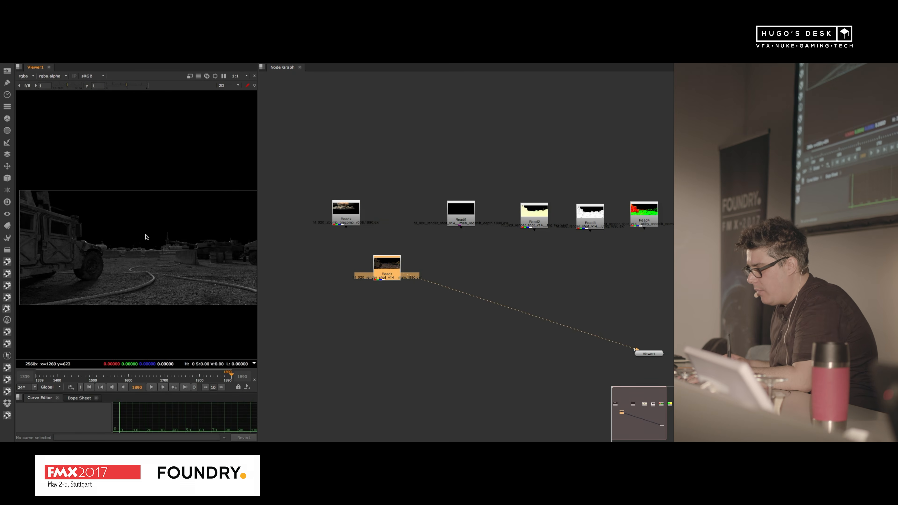
Step: Examine the Read1 main render in RGB at full size, looking closely at the distant vehicles and tower
{"action": "scroll", "coordinate": [134, 249], "scroll_direction": "up", "scroll_amount": 3}
{"action": "scroll", "coordinate": [119, 279], "scroll_direction": "up", "scroll_amount": 2}
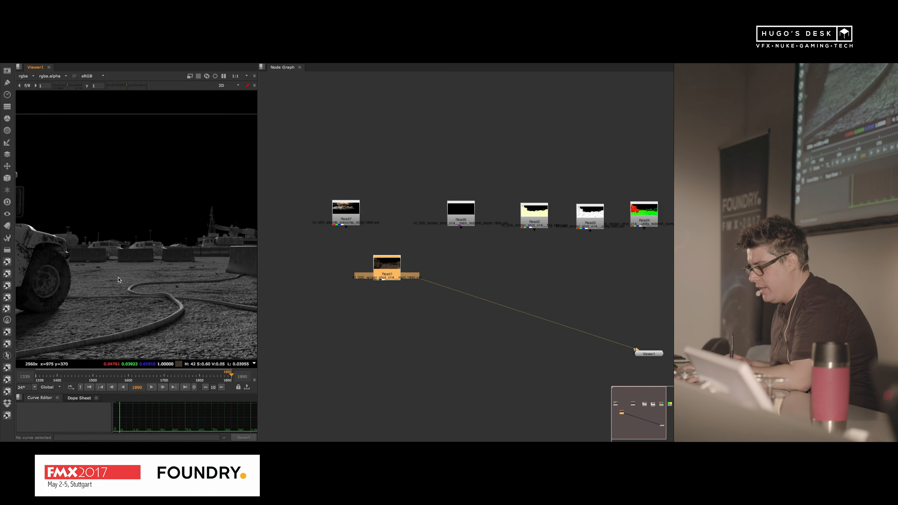
{"action": "key", "text": "space"}
{"action": "key", "text": "f"}
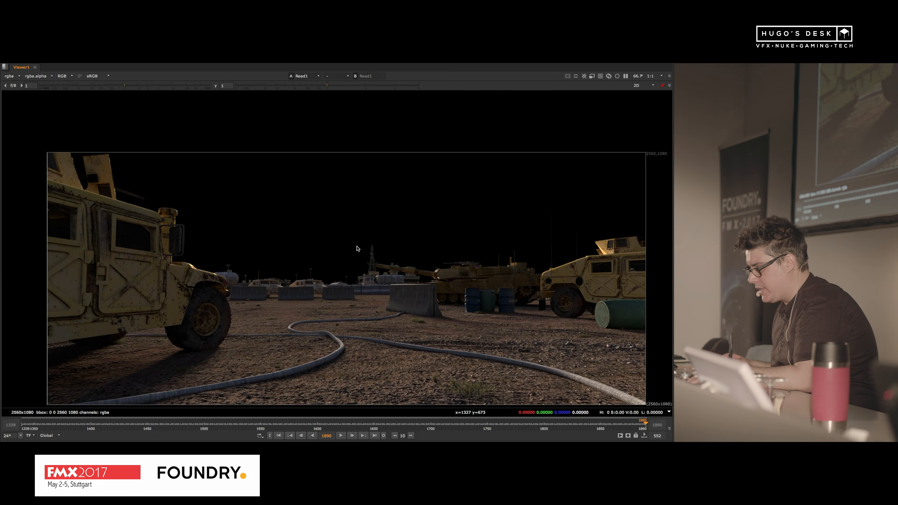
{"action": "scroll", "coordinate": [260, 282], "scroll_direction": "up", "scroll_amount": 1}
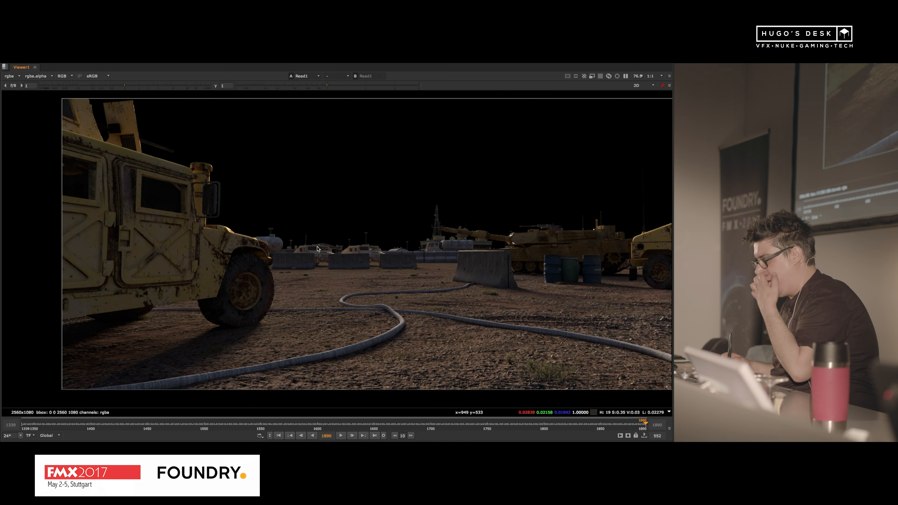
{"action": "scroll", "coordinate": [361, 241], "scroll_direction": "up", "scroll_amount": 6}
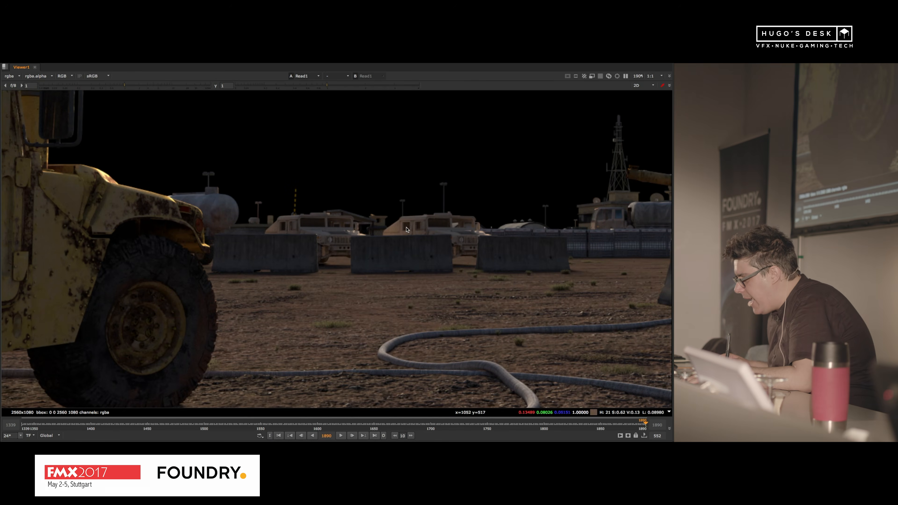
{"action": "scroll", "coordinate": [411, 224], "scroll_direction": "down", "scroll_amount": 4}
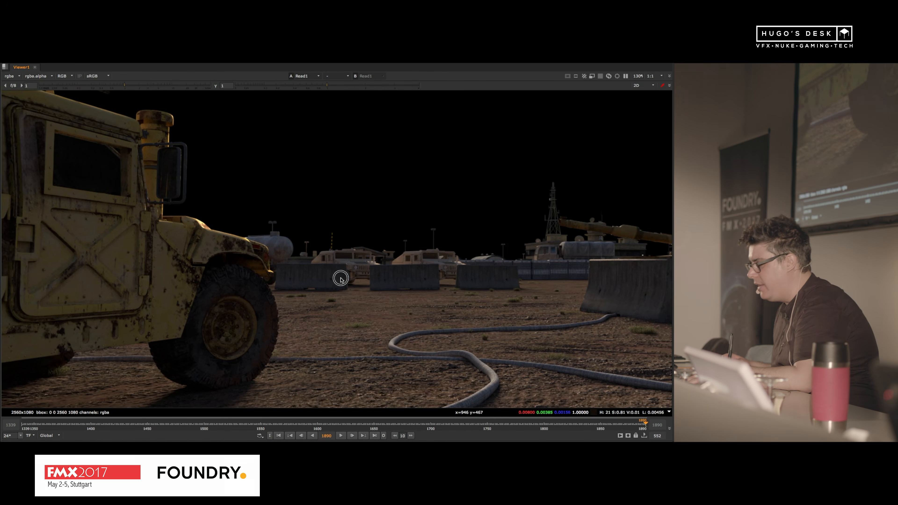
{"action": "key", "text": "space"}
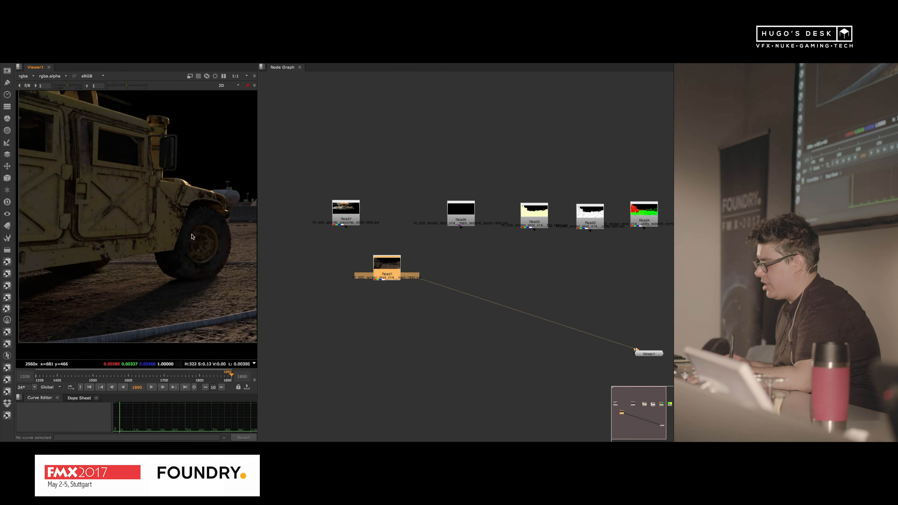
Step: Move the Read2 fog pass out of the row of passes and place it near Read1
{"action": "scroll", "coordinate": [531, 260], "scroll_direction": "down", "scroll_amount": 4}
{"action": "scroll", "coordinate": [485, 257], "scroll_direction": "up", "scroll_amount": 2}
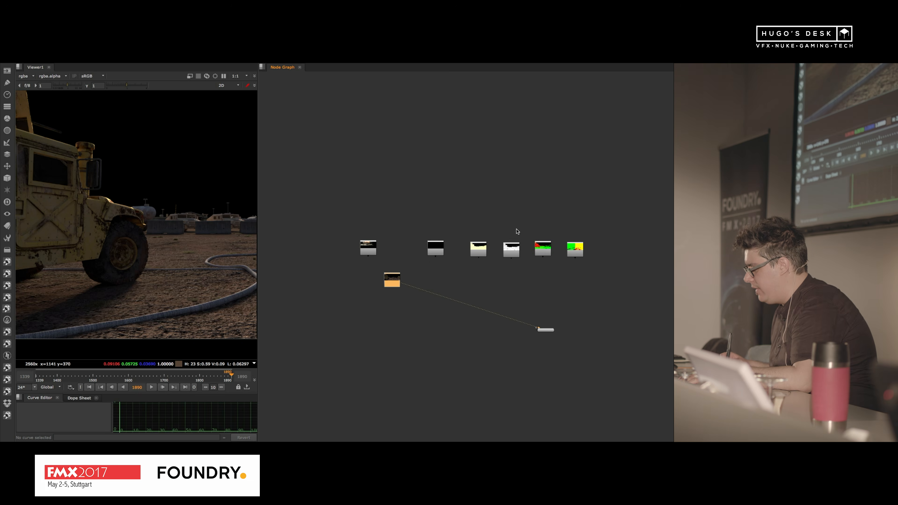
{"action": "scroll", "coordinate": [447, 262], "scroll_direction": "up", "scroll_amount": 3}
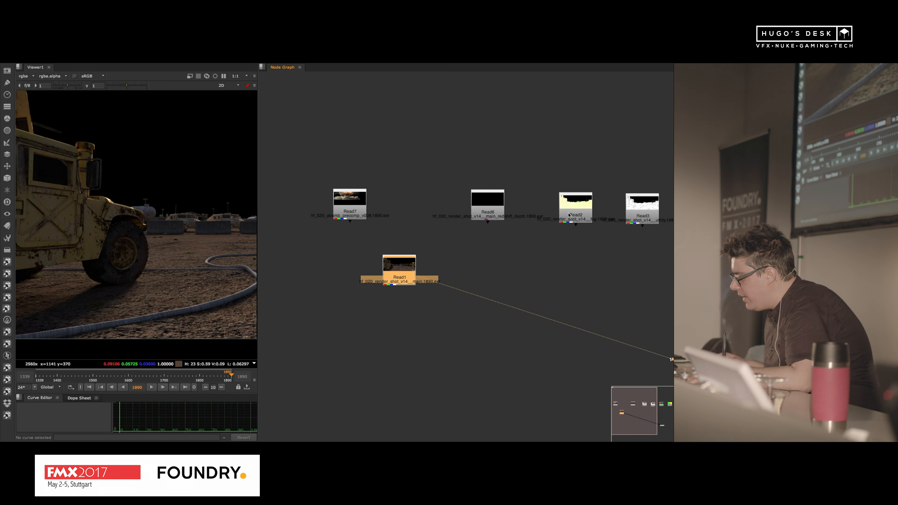
{"action": "left_click_drag", "start_coordinate": [568, 217], "coordinate": [281, 320]}
{"action": "scroll", "coordinate": [332, 329], "scroll_direction": "up", "scroll_amount": 4}
{"action": "middle_click_drag", "start_coordinate": [336, 343], "coordinate": [427, 294]}
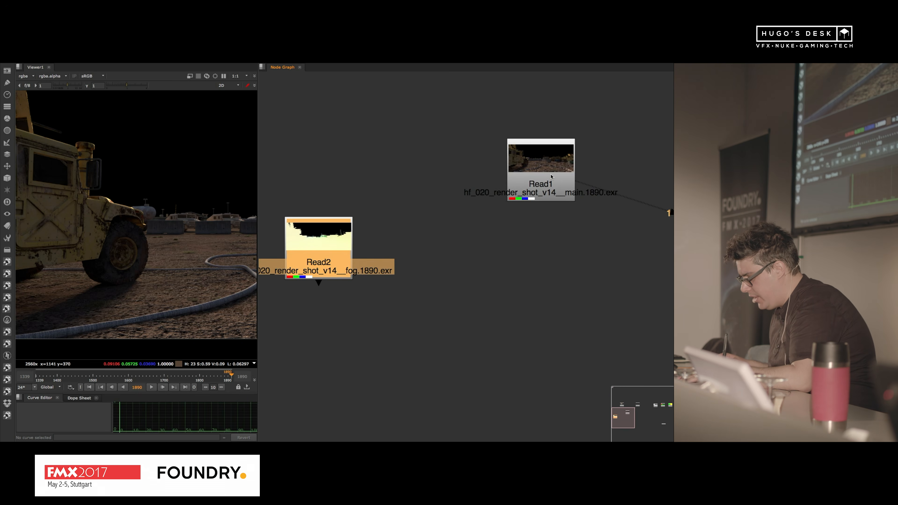
Step: Add a Grade node below Read1, connect the Read2 fog pass as its mask, and display the grade
{"action": "left_click", "coordinate": [551, 176]}
{"action": "key", "text": "g"}
{"action": "left_click_drag", "start_coordinate": [540, 214], "coordinate": [306, 251]}
{"action": "left_click", "coordinate": [482, 297]}
{"action": "left_click", "coordinate": [317, 260]}
{"action": "key", "text": "1"}
{"action": "double_click", "coordinate": [527, 276]}
{"action": "key", "text": "1"}
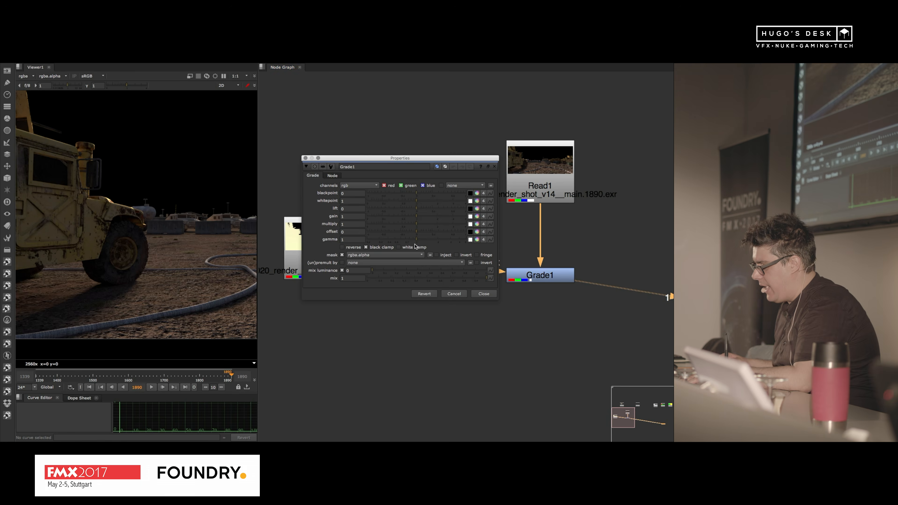
Step: Set the mask channel of Grade1 to rgba.red and close its properties
{"action": "left_click", "coordinate": [482, 295]}
{"action": "key", "text": "Return"}
{"action": "left_click", "coordinate": [414, 143]}
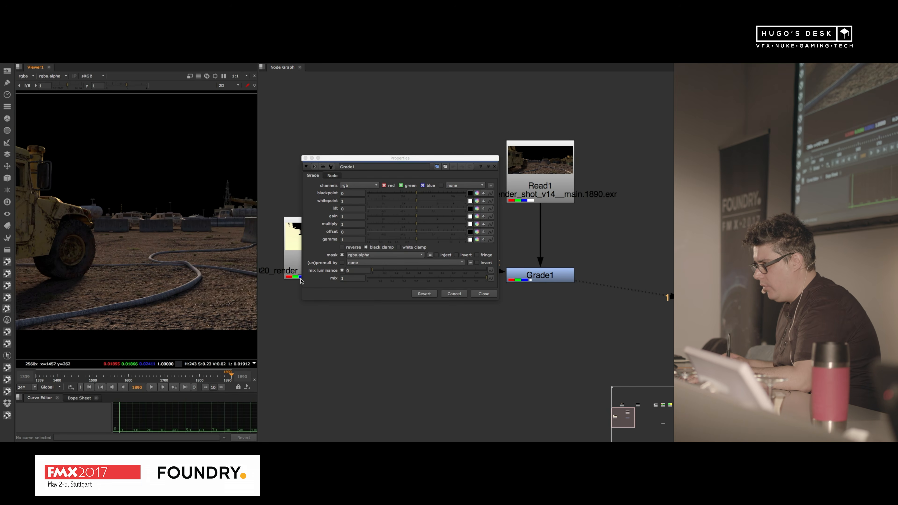
{"action": "left_click", "coordinate": [492, 297]}
{"action": "double_click", "coordinate": [557, 279]}
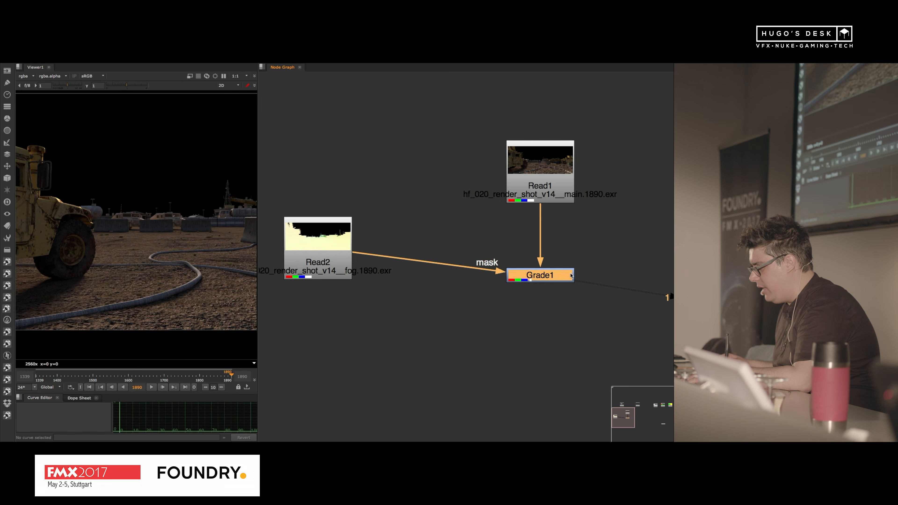
{"action": "left_click", "coordinate": [373, 255]}
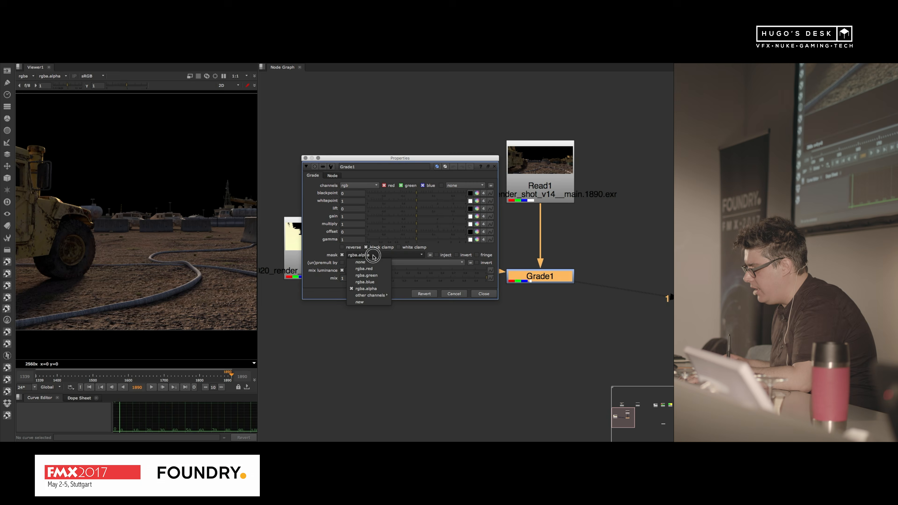
{"action": "left_click", "coordinate": [375, 274]}
{"action": "left_click", "coordinate": [486, 296]}
Step: Place Read2 level with Read1 and add a Shuffle node below it that routes red into all four RGBA channels
{"action": "left_click_drag", "start_coordinate": [339, 225], "coordinate": [390, 149]}
{"action": "key", "text": "1"}
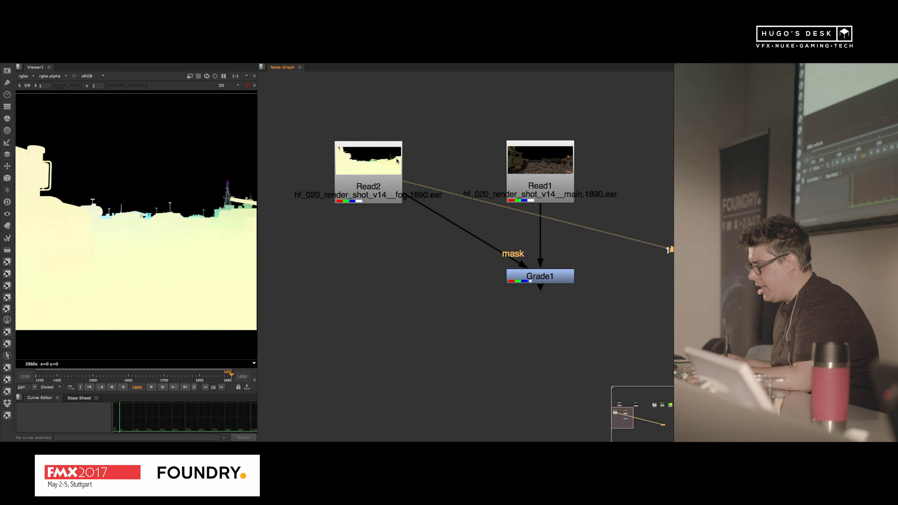
{"action": "key", "text": "Tab"}
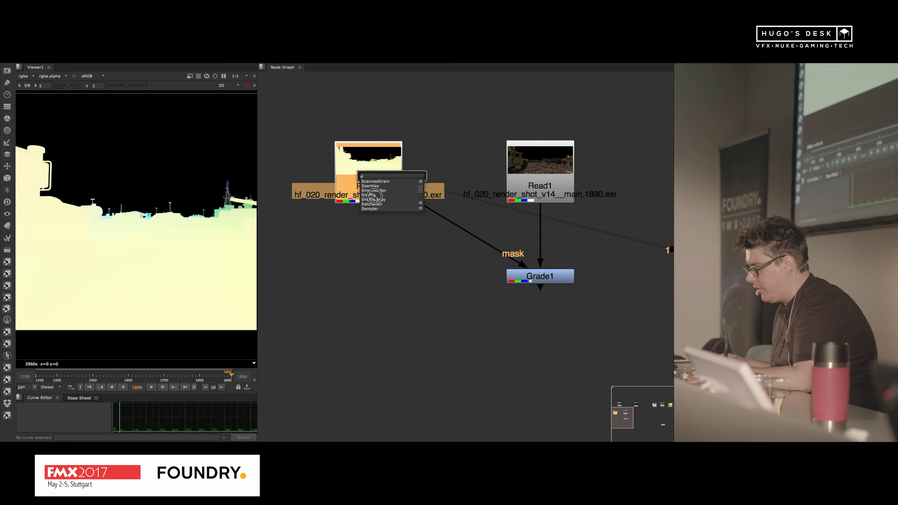
{"action": "type", "text": "s"}
{"action": "left_click", "coordinate": [375, 197]}
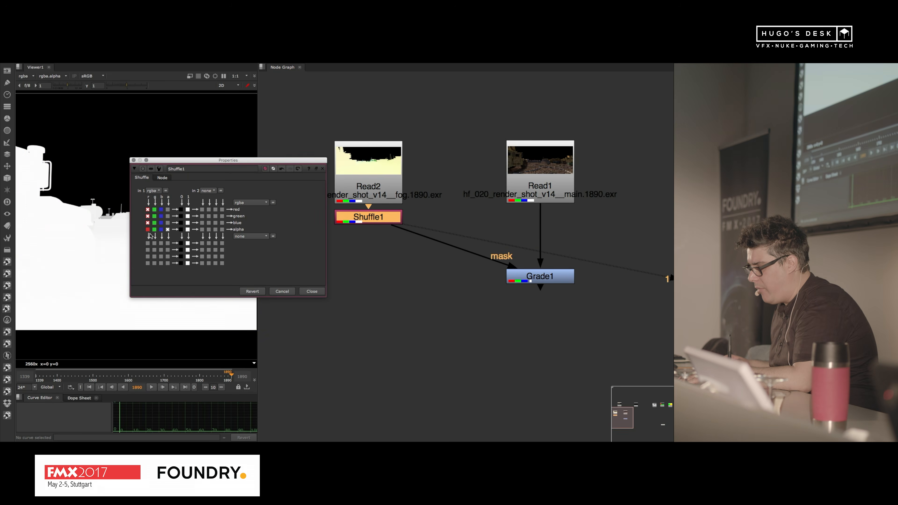
{"action": "left_click", "coordinate": [311, 292]}
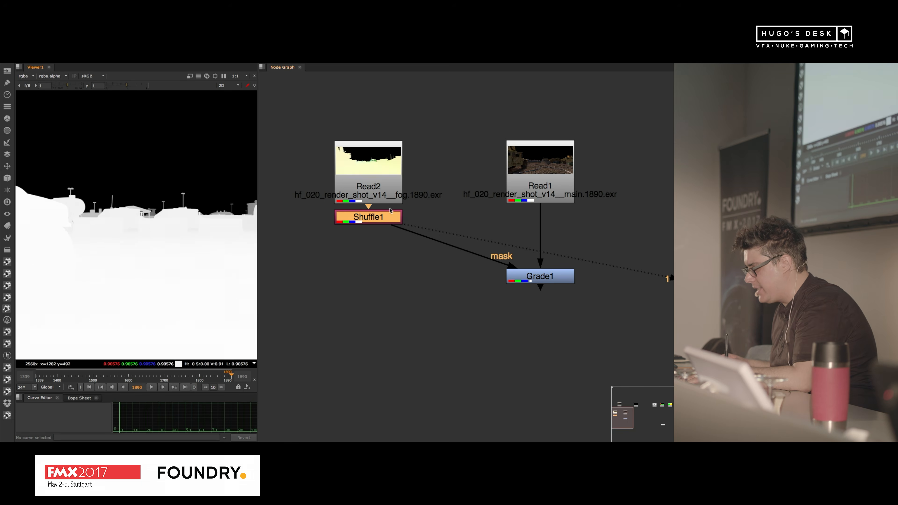
Step: Add a second Grade node between Shuffle1 and the mask input, and view the fog mask at full size
{"action": "left_click_drag", "start_coordinate": [391, 212], "coordinate": [396, 226]}
{"action": "key", "text": "g"}
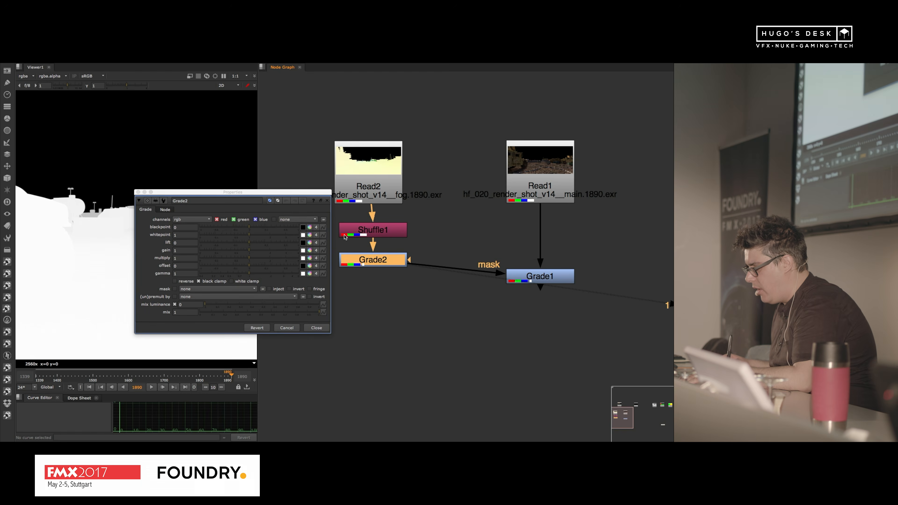
{"action": "left_click_drag", "start_coordinate": [316, 195], "coordinate": [663, 144]}
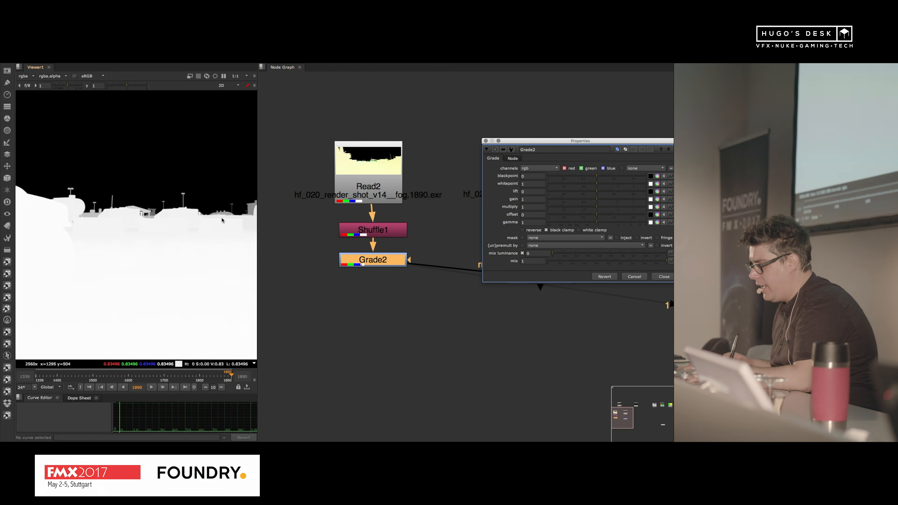
{"action": "key", "text": "space"}
{"action": "middle_click_drag", "start_coordinate": [279, 274], "coordinate": [332, 262]}
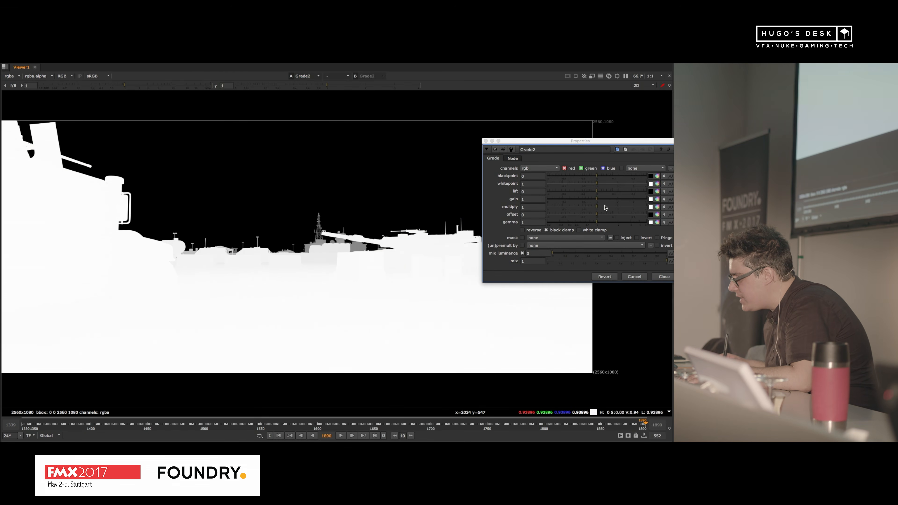
Step: Set Grade2's multiply to 0.98 and gamma to 0.035 to shape the depth falloff, and close its properties
{"action": "left_click_drag", "start_coordinate": [595, 223], "coordinate": [545, 228]}
{"action": "left_click", "coordinate": [583, 209]}
{"action": "key", "text": "Down"}
{"action": "key", "text": "Down"}
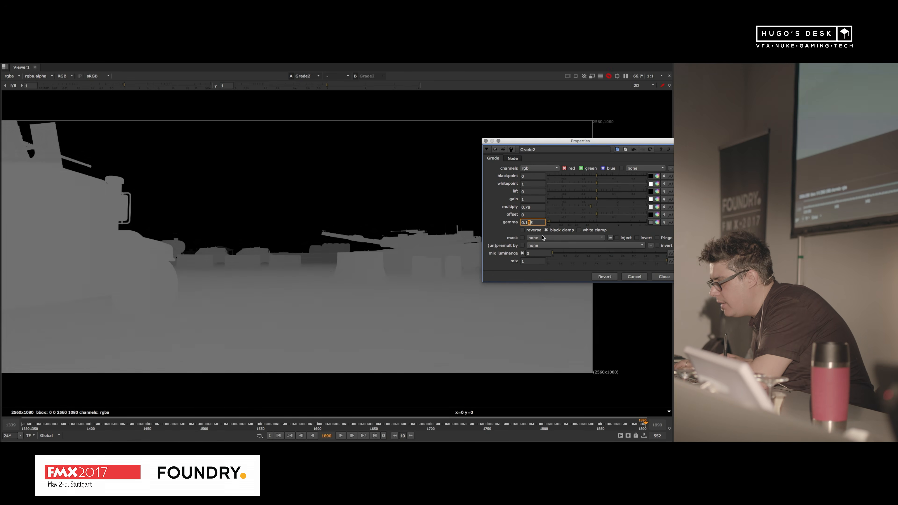
{"action": "key", "text": "Down"}
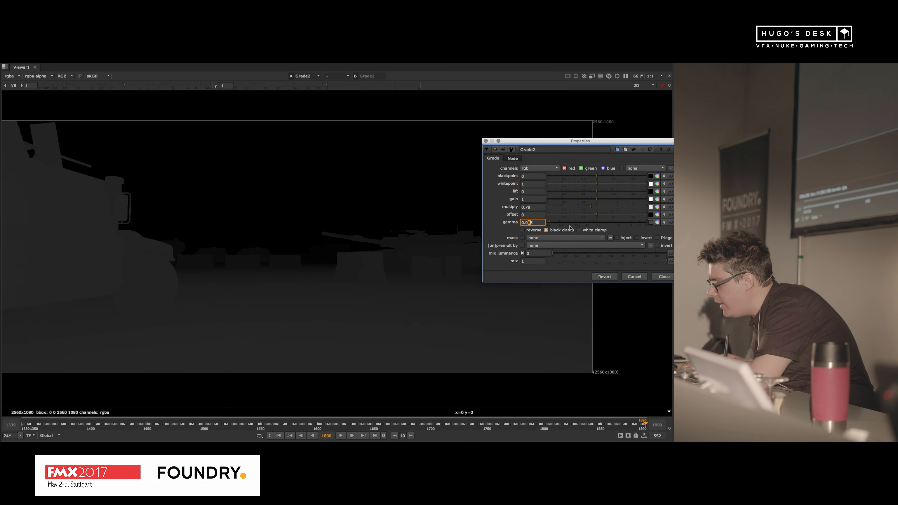
{"action": "key", "text": "Up"}
{"action": "key", "text": "Up"}
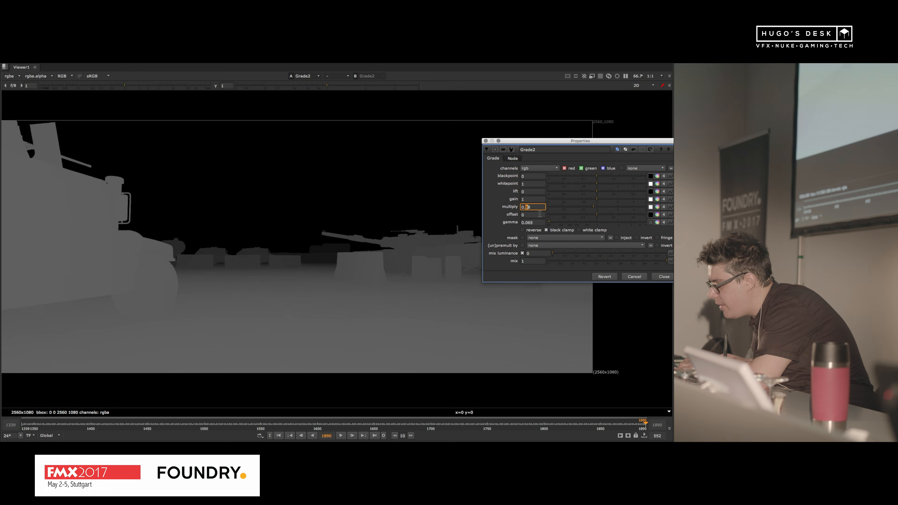
{"action": "key", "text": "Down"}
{"action": "key", "text": "Down"}
{"action": "key", "text": "Down"}
{"action": "key", "text": "Down"}
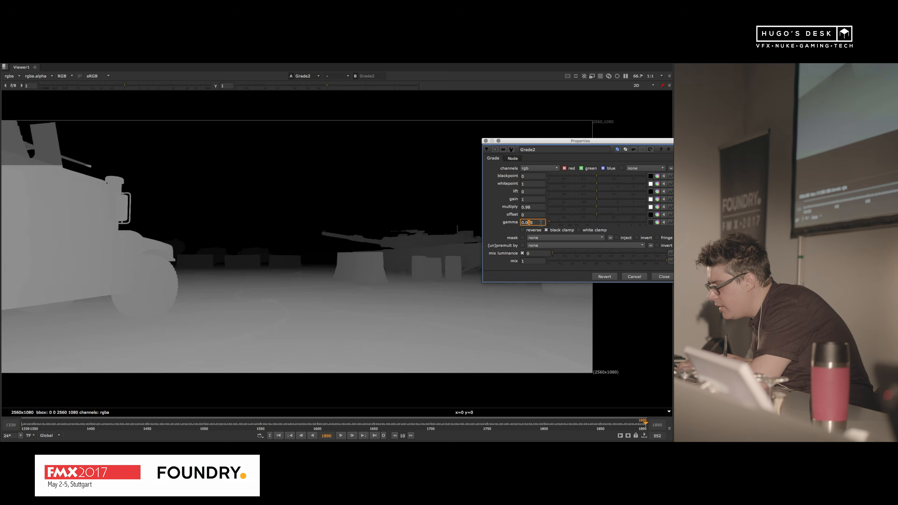
{"action": "key", "text": "Up"}
{"action": "scroll", "coordinate": [247, 219], "scroll_direction": "up", "scroll_amount": 2}
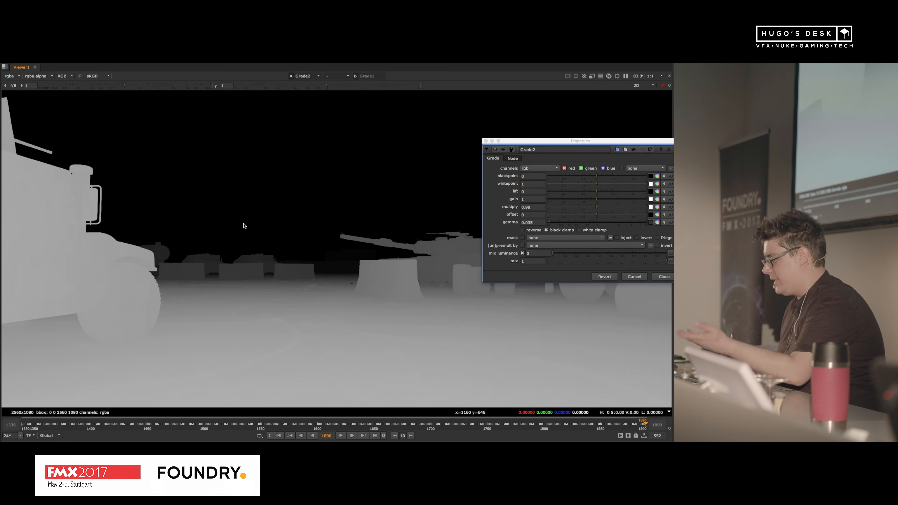
{"action": "left_click", "coordinate": [664, 277]}
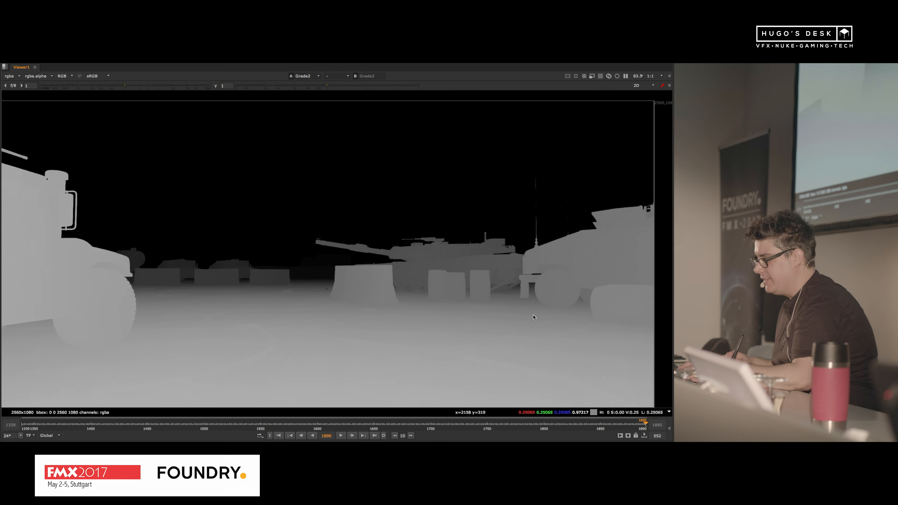
Step: Display Grade1, open its properties, and frame the distant vehicles in the full-size viewer
{"action": "key", "text": "space"}
{"action": "middle_click_drag", "start_coordinate": [173, 258], "coordinate": [136, 254]}
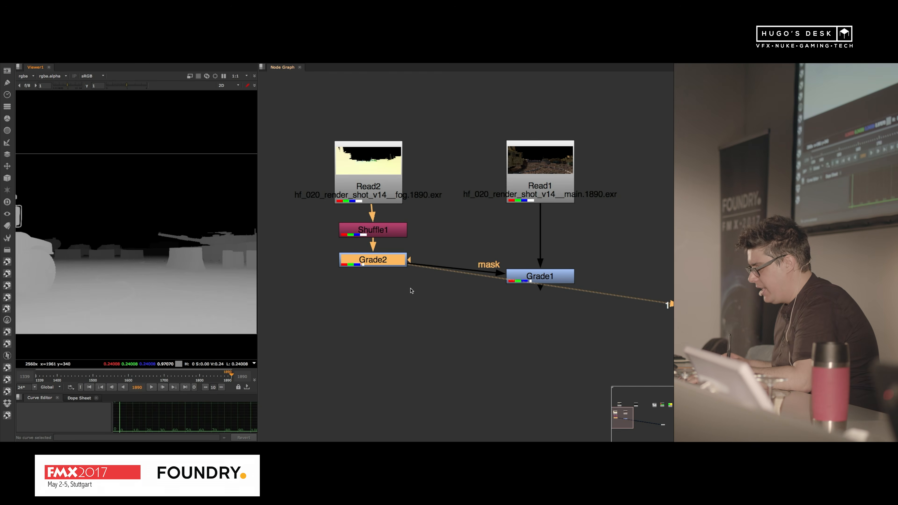
{"action": "left_click", "coordinate": [566, 276]}
{"action": "key", "text": "1"}
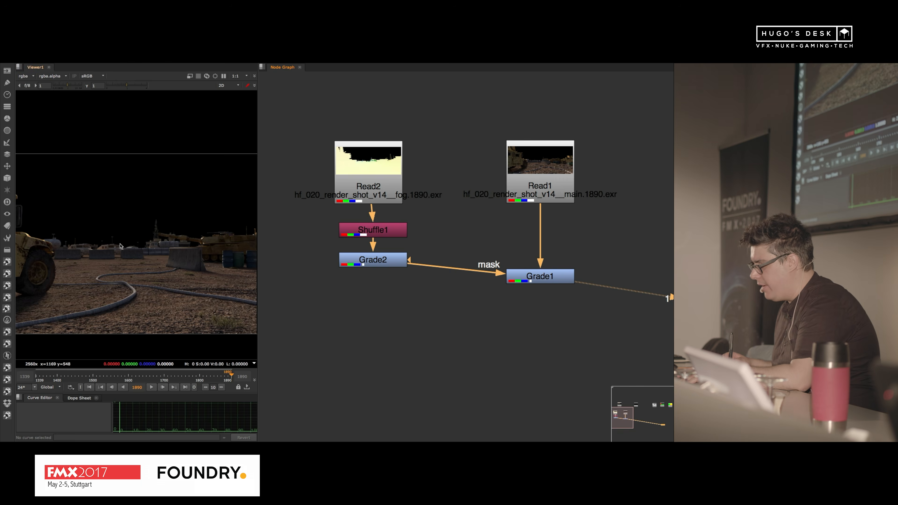
{"action": "double_click", "coordinate": [537, 276]}
{"action": "left_click_drag", "start_coordinate": [435, 156], "coordinate": [595, 80]}
{"action": "key", "text": "space"}
{"action": "middle_click_drag", "start_coordinate": [128, 278], "coordinate": [413, 258]}
{"action": "middle_click_drag", "start_coordinate": [300, 292], "coordinate": [253, 263], "text": "alt"}
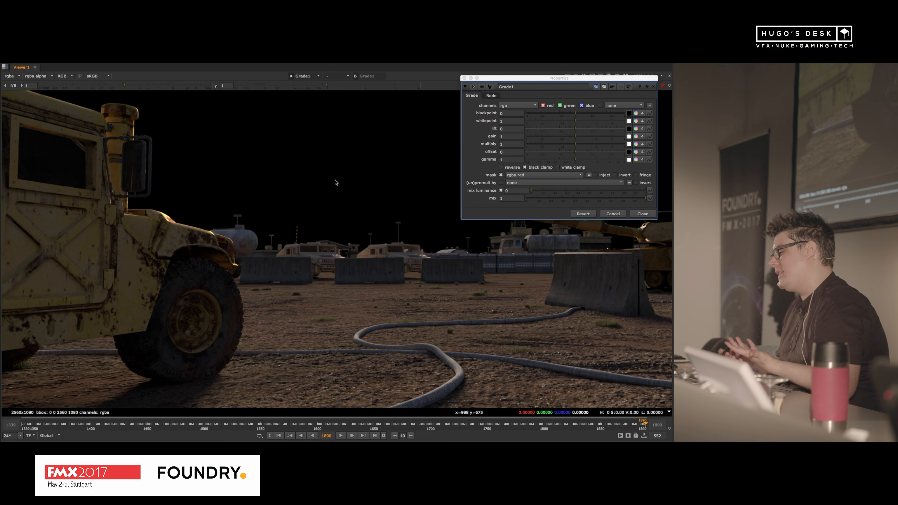
{"action": "scroll", "coordinate": [296, 224], "scroll_direction": "up", "scroll_amount": 5}
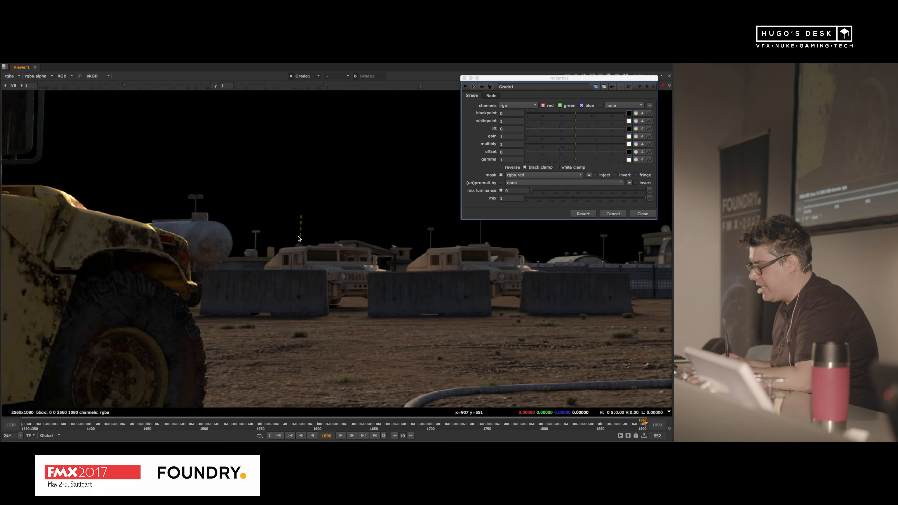
Step: Invert Grade1's mask so the grade affects the distance, and reset its multiply to 1
{"action": "scroll", "coordinate": [272, 277], "scroll_direction": "down", "scroll_amount": 2}
{"action": "middle_click_drag", "start_coordinate": [273, 277], "coordinate": [323, 259]}
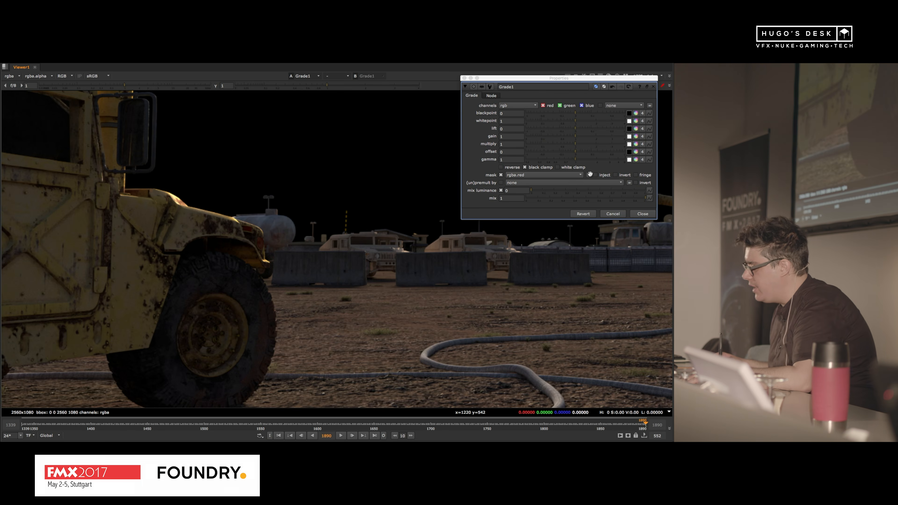
{"action": "mouse_move", "coordinate": [575, 145]}
{"action": "left_mouse_down"}
{"action": "mouse_move", "coordinate": [607, 142]}
{"action": "mouse_move", "coordinate": [575, 144]}
{"action": "mouse_move", "coordinate": [588, 148]}
{"action": "left_mouse_up"}
{"action": "left_click", "coordinate": [628, 175]}
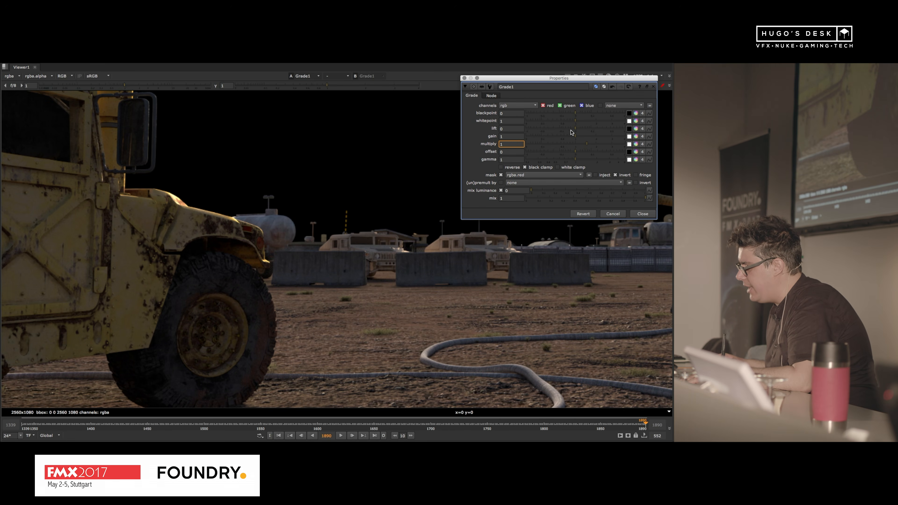
{"action": "type", "text": "1"}
{"action": "key", "text": "Return"}
Step: Set Grade1's lift to 0.012 to add a light haze to the distant part of the shot
{"action": "left_click_drag", "start_coordinate": [576, 130], "coordinate": [584, 131]}
{"action": "scroll", "coordinate": [442, 200], "scroll_direction": "down", "scroll_amount": 4}
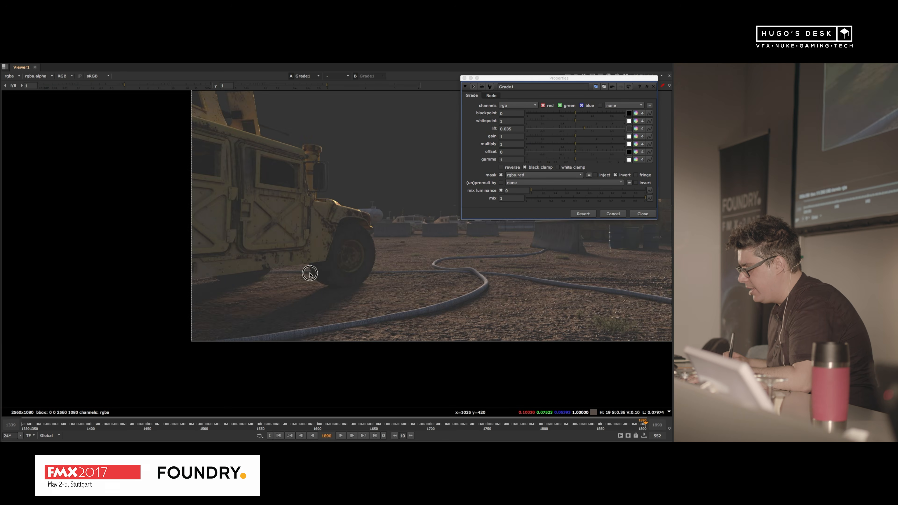
{"action": "middle_click_drag", "start_coordinate": [306, 273], "coordinate": [175, 304]}
{"action": "left_click_drag", "start_coordinate": [581, 128], "coordinate": [581, 128]}
Step: Return to the node graph, display Grade2, and raise its multiply to 1.08
{"action": "key", "text": "space"}
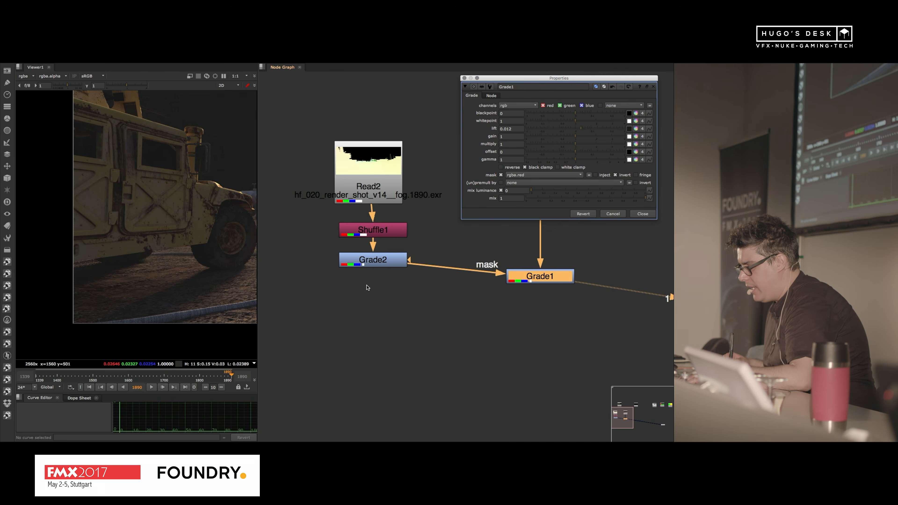
{"action": "left_click", "coordinate": [365, 266]}
{"action": "key", "text": "1"}
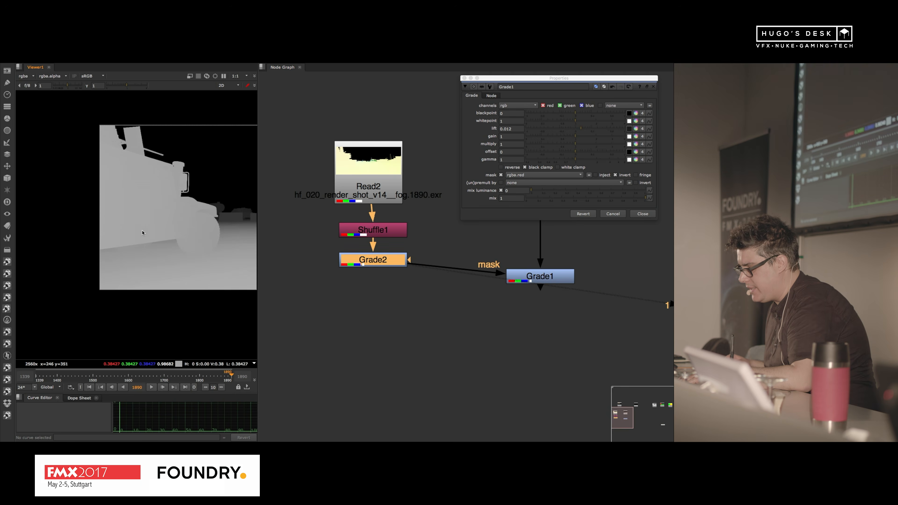
{"action": "double_click", "coordinate": [350, 262]}
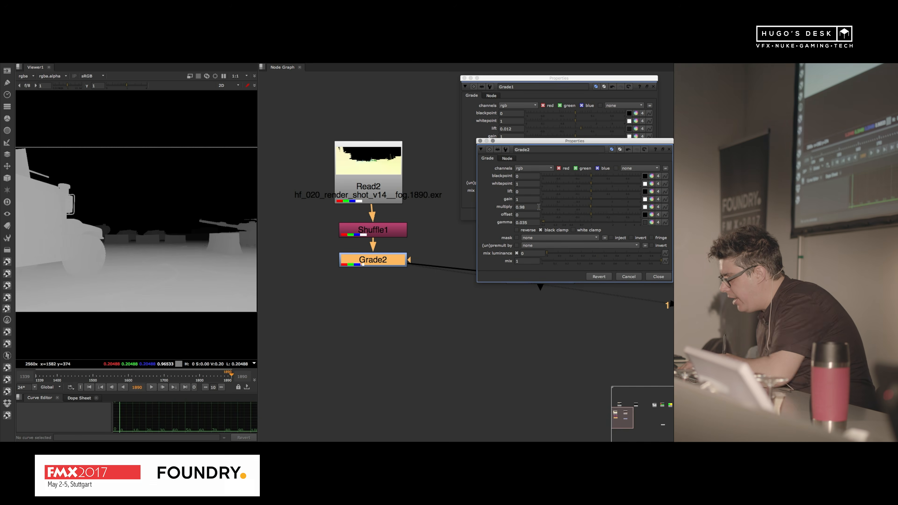
{"action": "key", "text": "Up"}
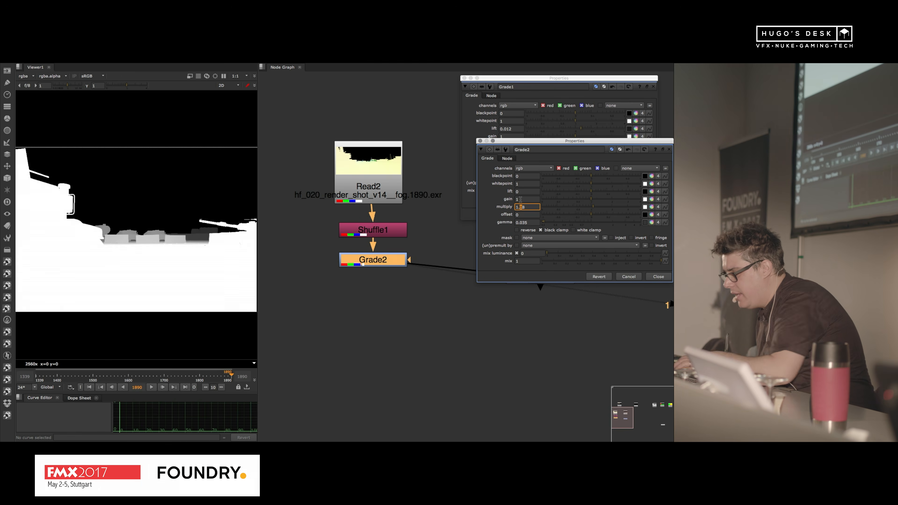
Step: Widen the viewer and turn on its clipping overlay for out-of-range pixels in the fog mask
{"action": "left_click", "coordinate": [196, 77]}
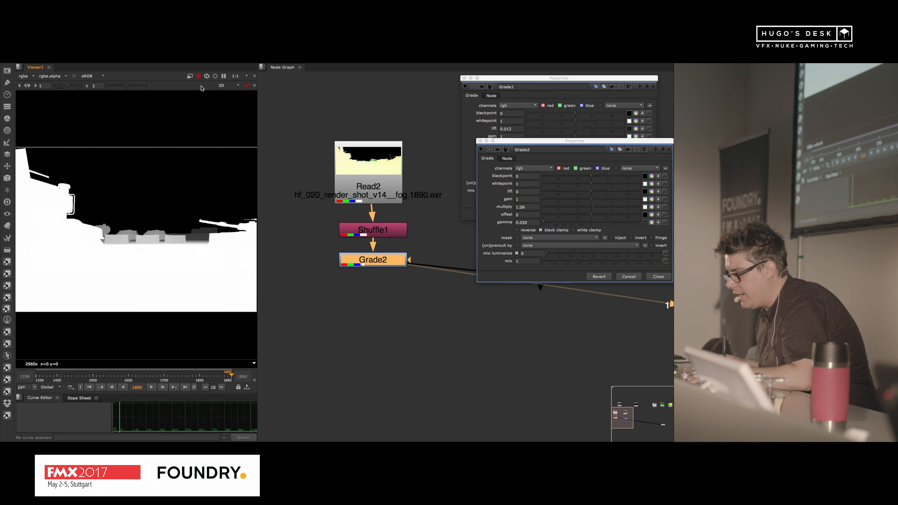
{"action": "left_click_drag", "start_coordinate": [258, 91], "coordinate": [338, 97]}
{"action": "left_click", "coordinate": [258, 93]}
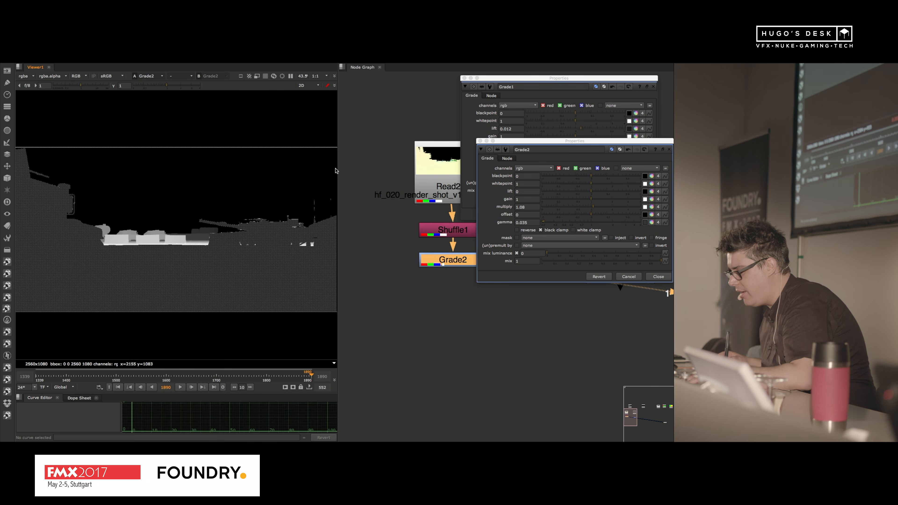
Step: Set Grade2's multiply to 1.03, lower its gamma to tighten the depth falloff, and close its properties
{"action": "left_click", "coordinate": [536, 207]}
{"action": "key", "text": "Down"}
{"action": "key", "text": "Down"}
{"action": "key", "text": "Down"}
{"action": "key", "text": "Down"}
{"action": "key", "text": "Down"}
{"action": "key", "text": "Down"}
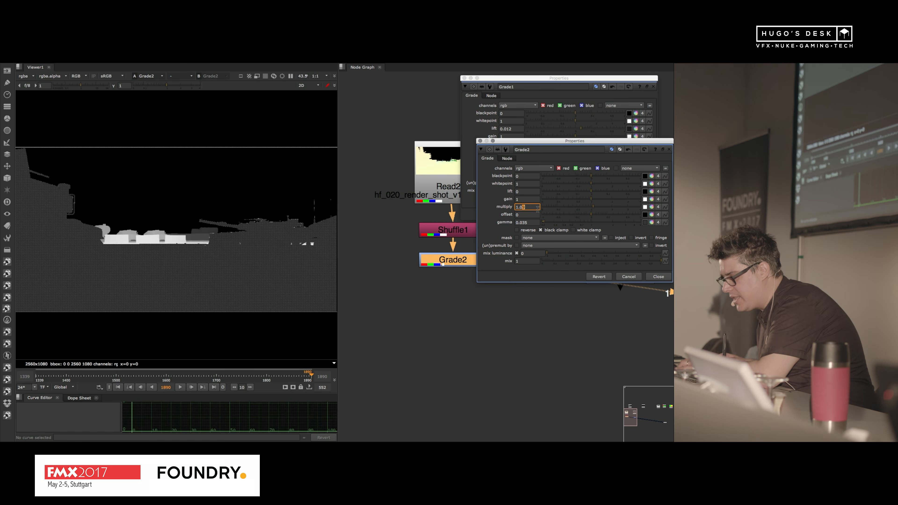
{"action": "key", "text": "Up"}
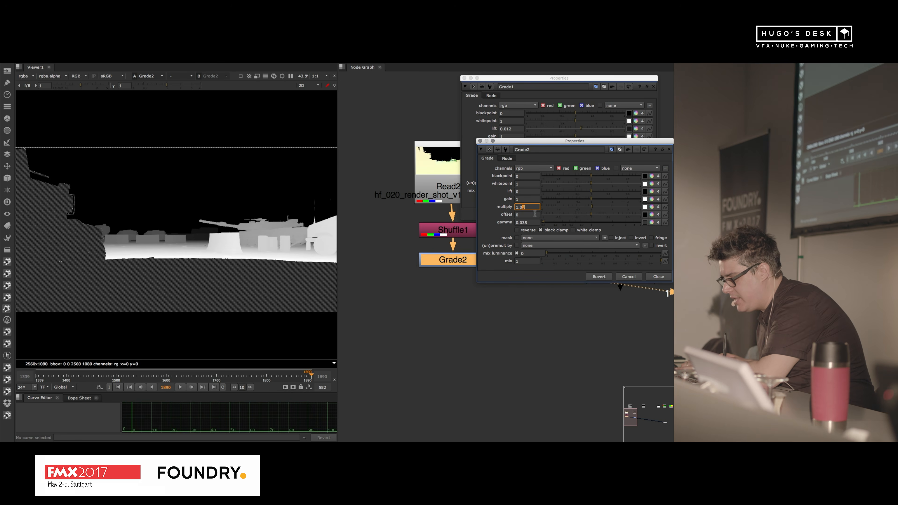
{"action": "left_click", "coordinate": [528, 221]}
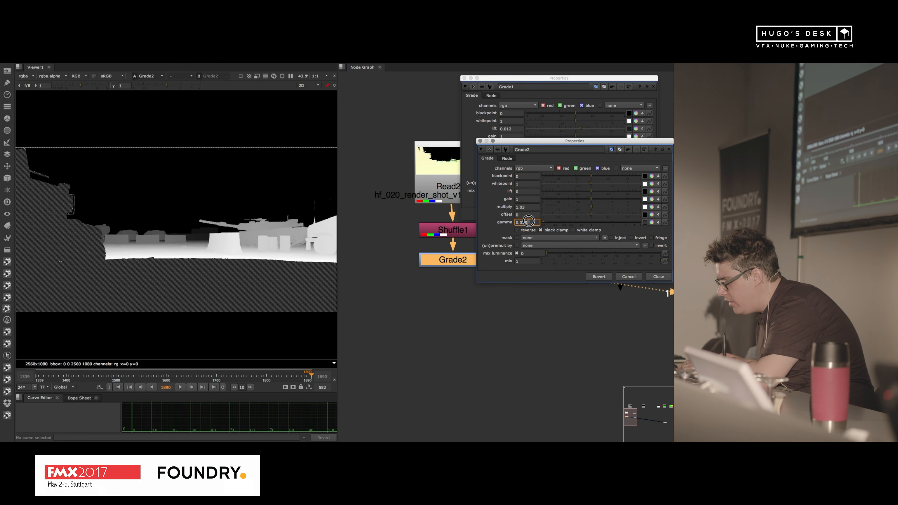
{"action": "key", "text": "Down"}
{"action": "key", "text": "Down"}
{"action": "key", "text": "Down"}
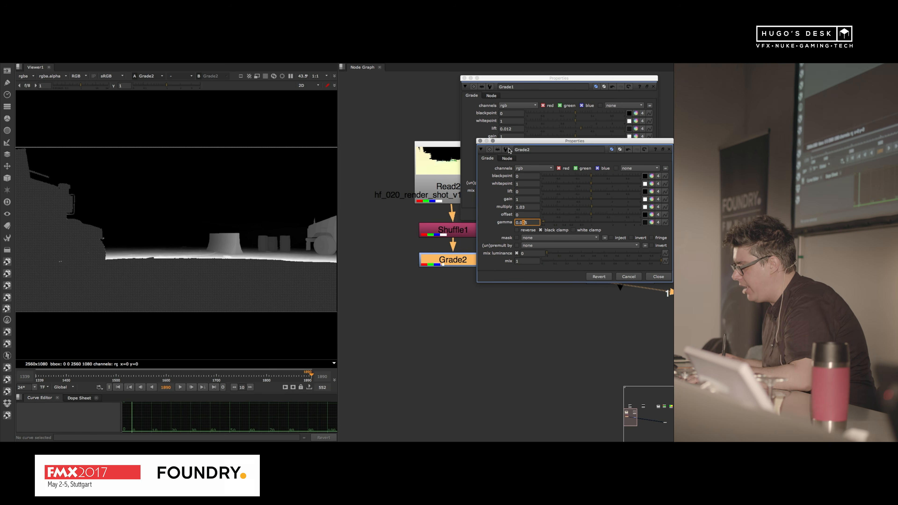
{"action": "left_click", "coordinate": [480, 141]}
Step: Display Grade1 and examine the fog on the distant vehicles and barriers in the full-size viewer
{"action": "left_click", "coordinate": [614, 281]}
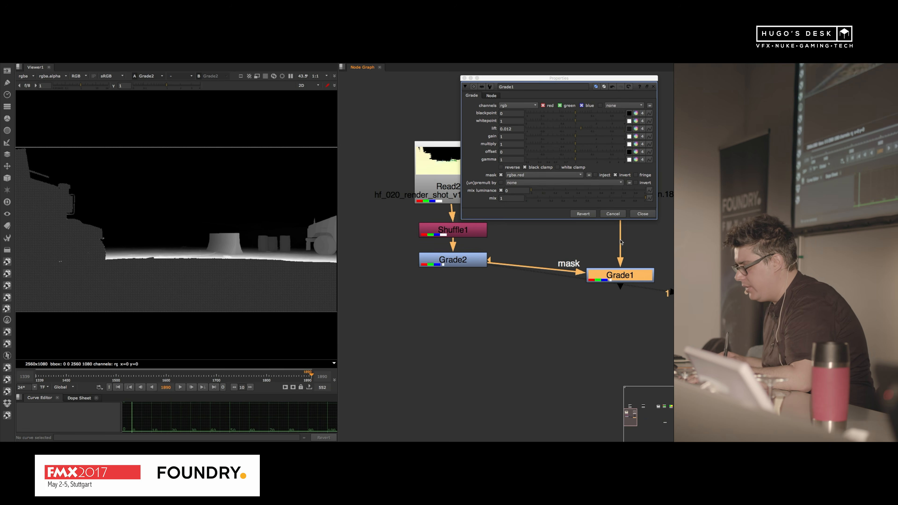
{"action": "key", "text": "1"}
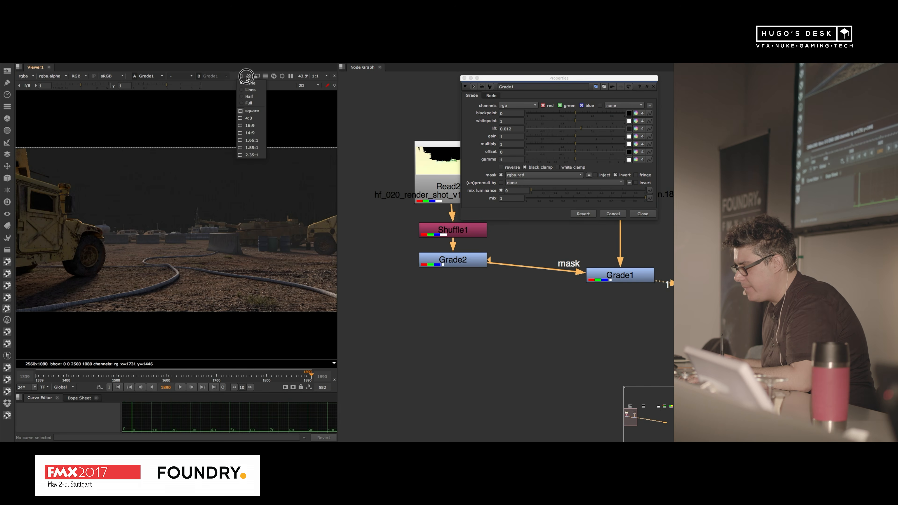
{"action": "left_click", "coordinate": [249, 77]}
{"action": "left_click", "coordinate": [262, 89]}
{"action": "scroll", "coordinate": [244, 255], "scroll_direction": "up", "scroll_amount": 5}
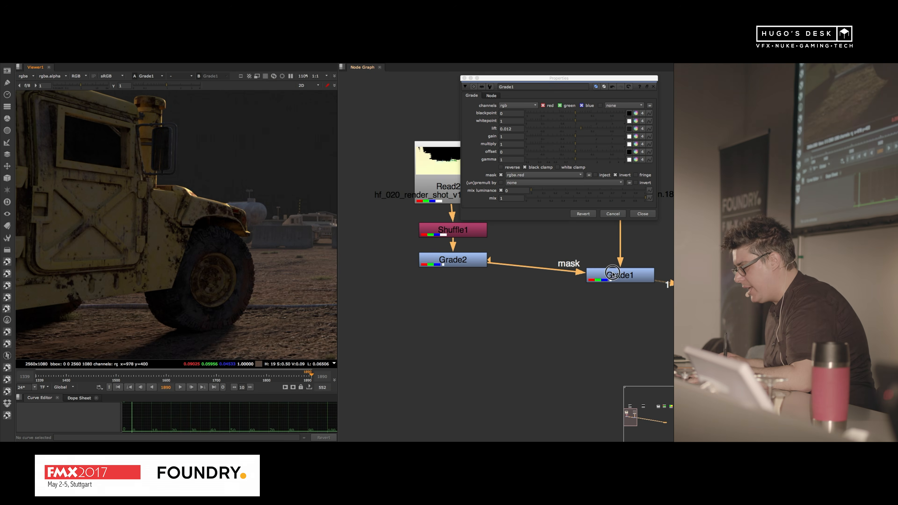
{"action": "key", "text": "space"}
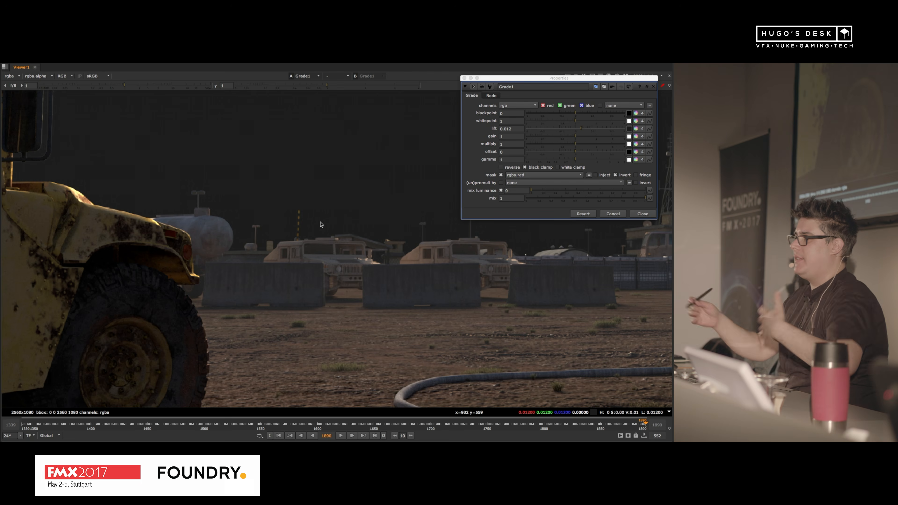
{"action": "scroll", "coordinate": [239, 236], "scroll_direction": "up", "scroll_amount": 2}
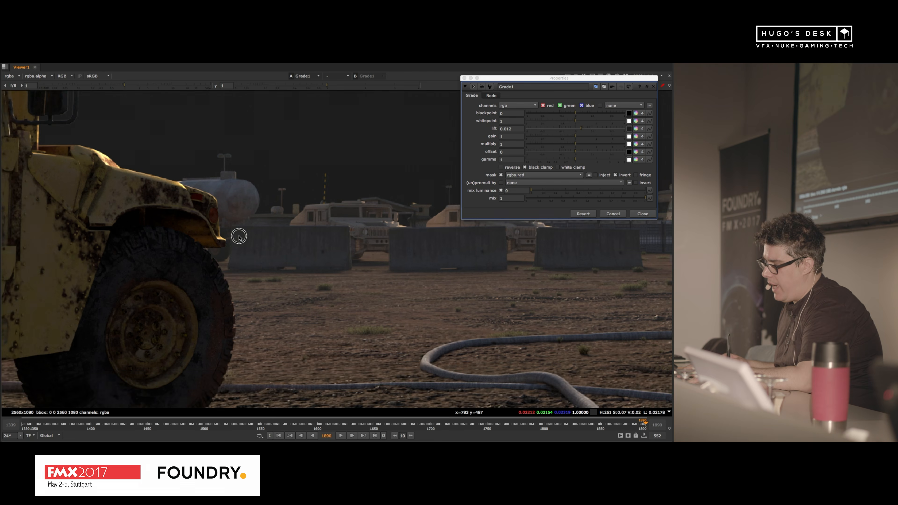
{"action": "scroll", "coordinate": [238, 236], "scroll_direction": "down", "scroll_amount": 3}
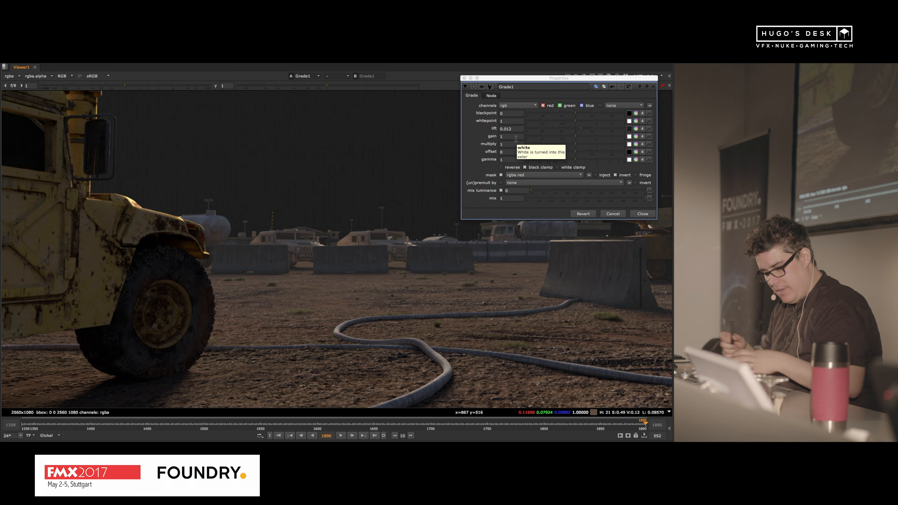
Step: Open the script 2_5D_Smoke_v001.nk from the FMX project's 04_2_5D_Smoke folder
{"action": "key", "text": "super+o"}
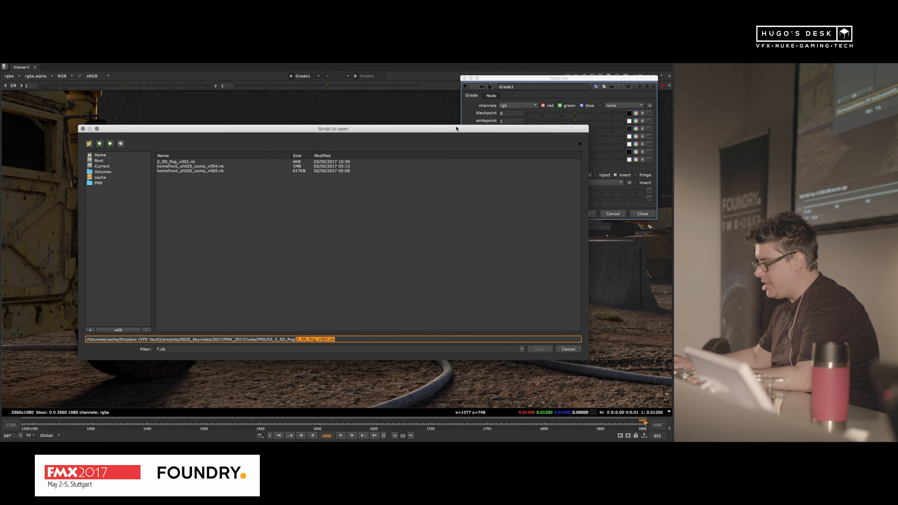
{"action": "left_click", "coordinate": [99, 144]}
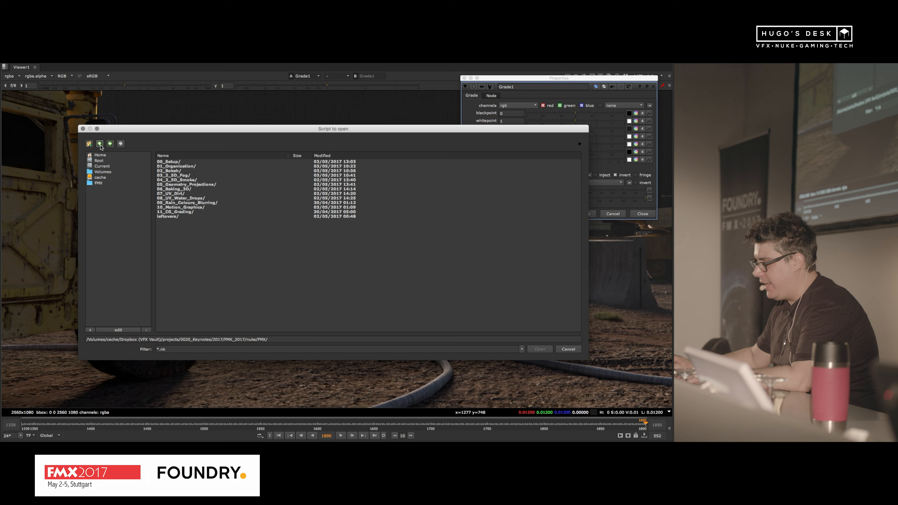
{"action": "double_click", "coordinate": [201, 189]}
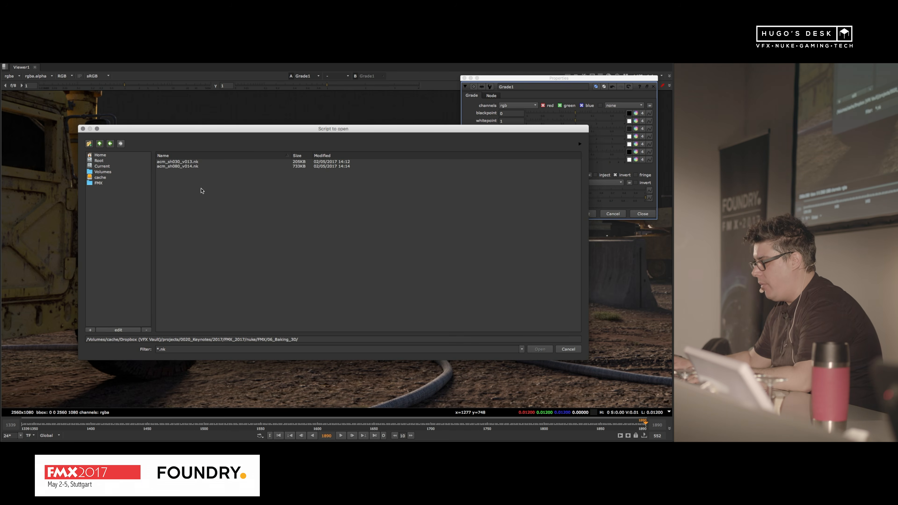
{"action": "left_click", "coordinate": [99, 143]}
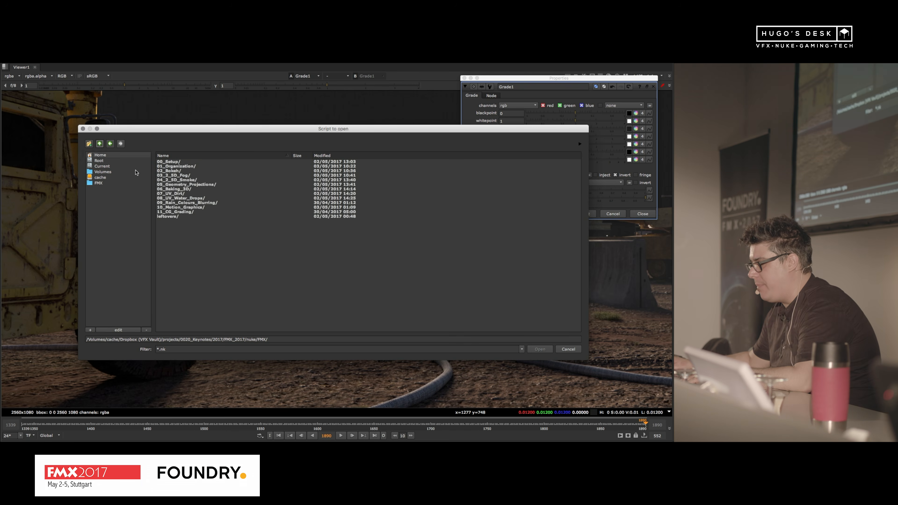
{"action": "double_click", "coordinate": [201, 176]}
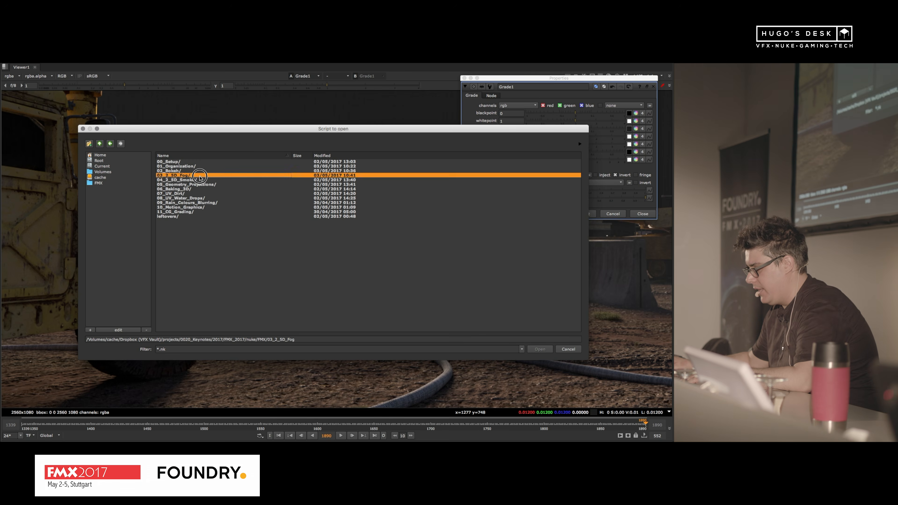
{"action": "left_click", "coordinate": [99, 144]}
{"action": "double_click", "coordinate": [211, 180]}
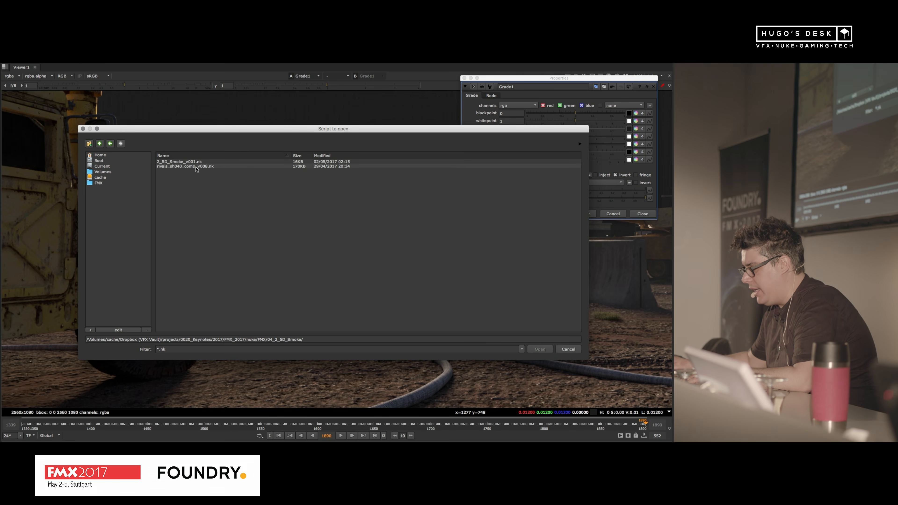
{"action": "left_click", "coordinate": [184, 161]}
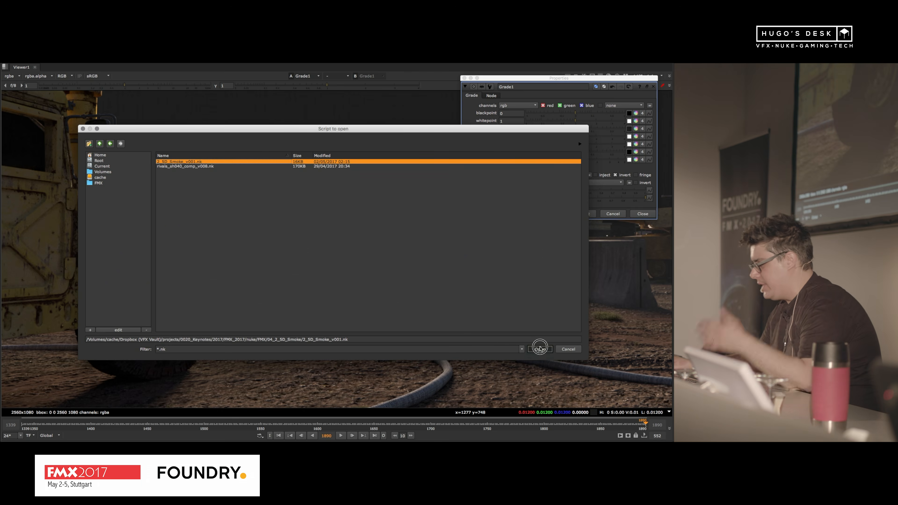
{"action": "left_click", "coordinate": [540, 349]}
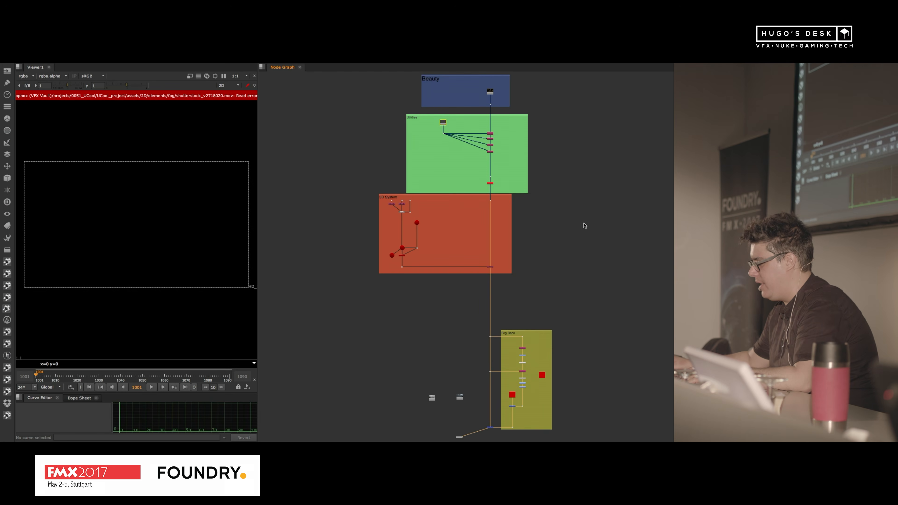
Step: Survey the smoke script's node graph from the Beauty backdrop through 3D System to Fog Bank
{"action": "middle_click_drag", "start_coordinate": [488, 319], "coordinate": [466, 228]}
{"action": "middle_click_drag", "start_coordinate": [465, 145], "coordinate": [490, 272]}
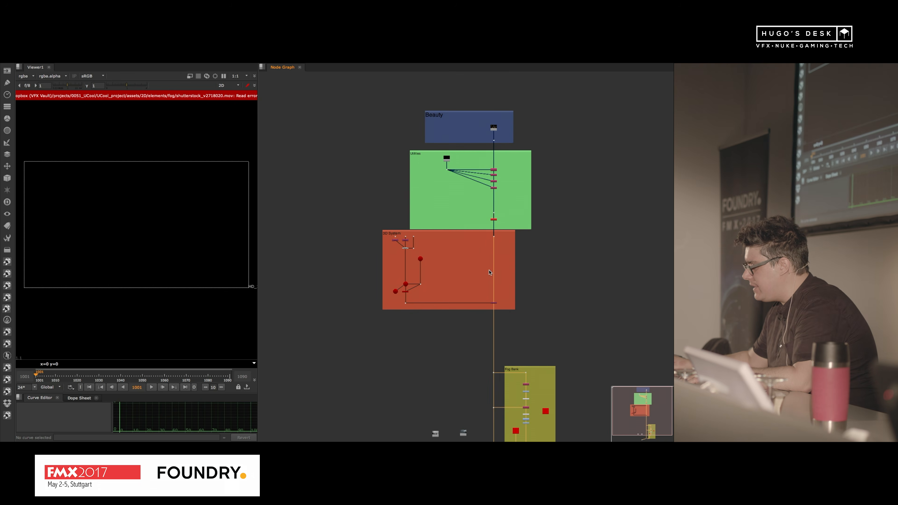
{"action": "scroll", "coordinate": [498, 136], "scroll_direction": "up", "scroll_amount": 5}
{"action": "scroll", "coordinate": [498, 137], "scroll_direction": "down", "scroll_amount": 3}
{"action": "middle_click_drag", "start_coordinate": [538, 291], "coordinate": [510, 201]}
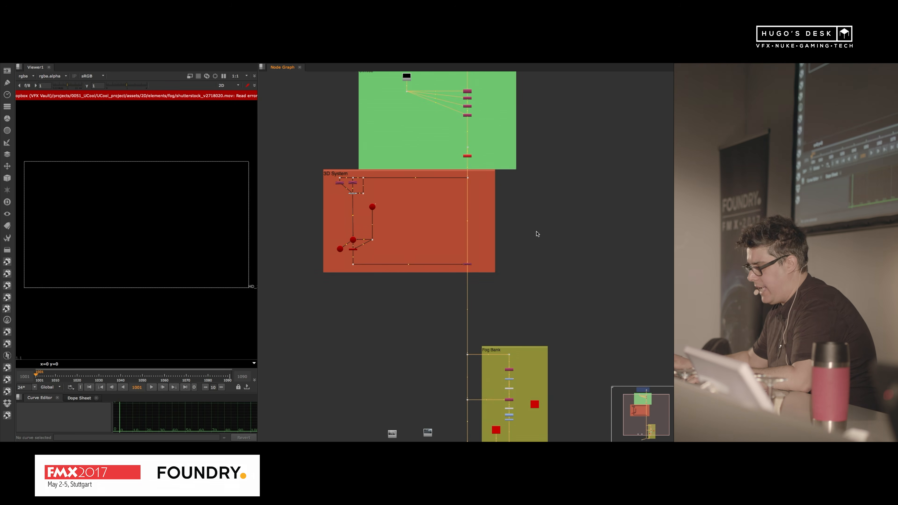
Step: Switch to Finder and browse the cache drive to the projects folder inside Dropbox (VFX Vault)
{"action": "key", "text": "super+Tab"}
{"action": "left_click", "coordinate": [320, 253]}
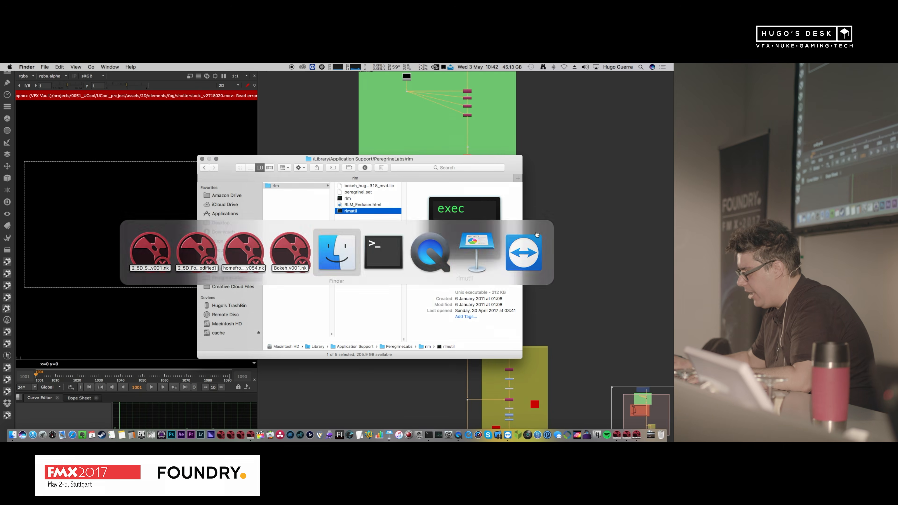
{"action": "left_click", "coordinate": [295, 227]}
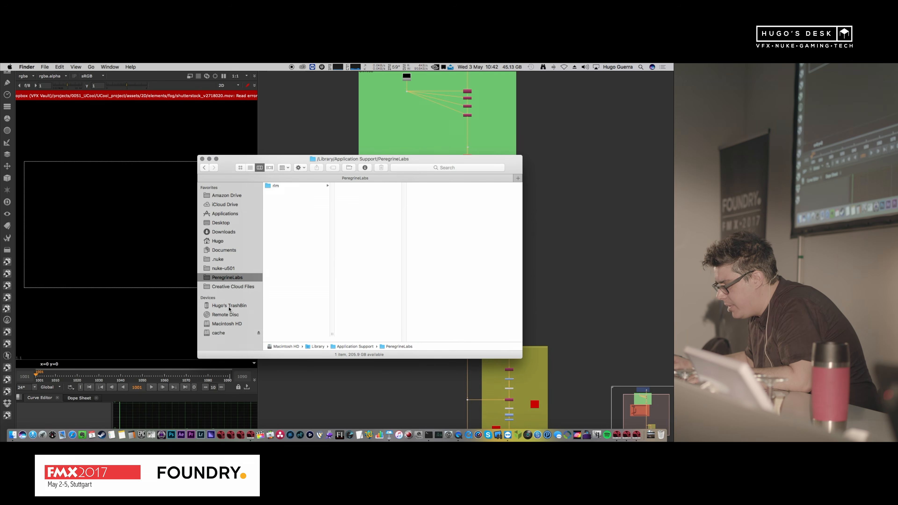
{"action": "left_click", "coordinate": [219, 333]}
{"action": "left_click", "coordinate": [292, 194]}
{"action": "left_click", "coordinate": [352, 193]}
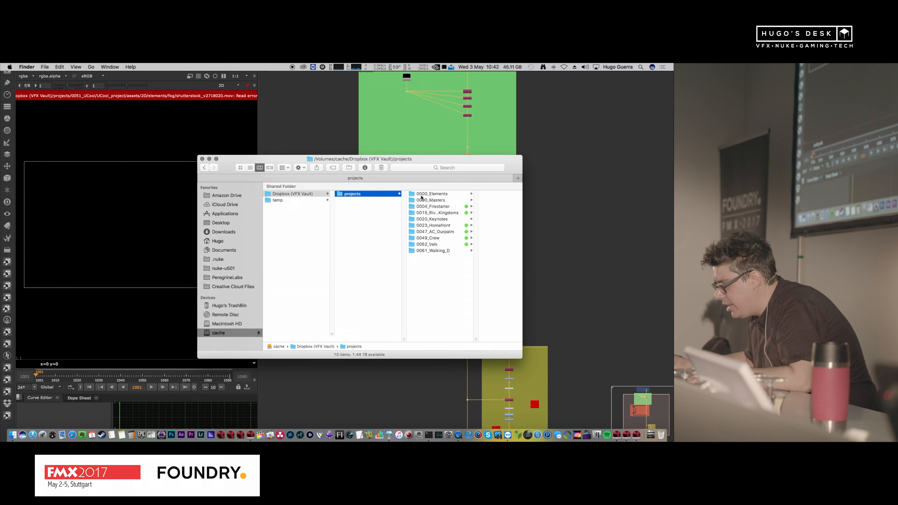
Step: Search the 0052_Valk, 0047_AC_Ourpalm and 0015_Rival_Kingdoms project folders, following the latter through rivals and sequences to edit60
{"action": "left_click", "coordinate": [452, 232]}
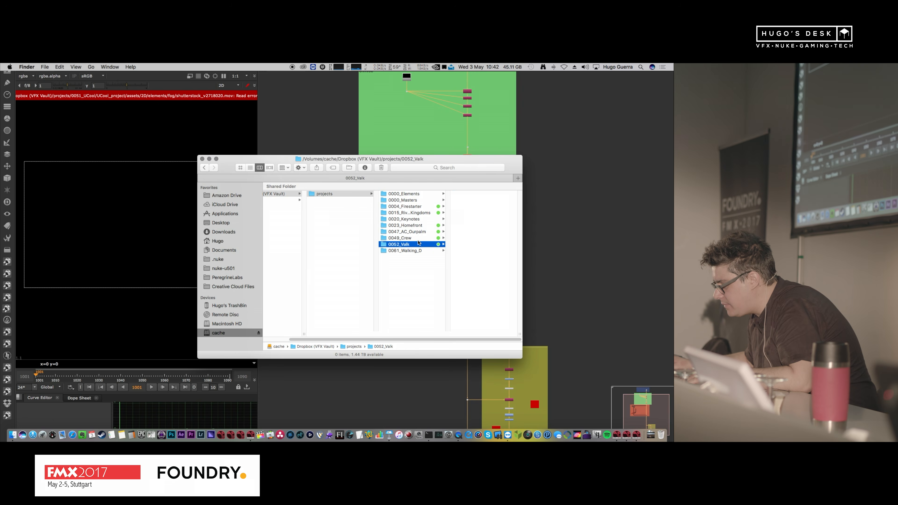
{"action": "left_click", "coordinate": [480, 195]}
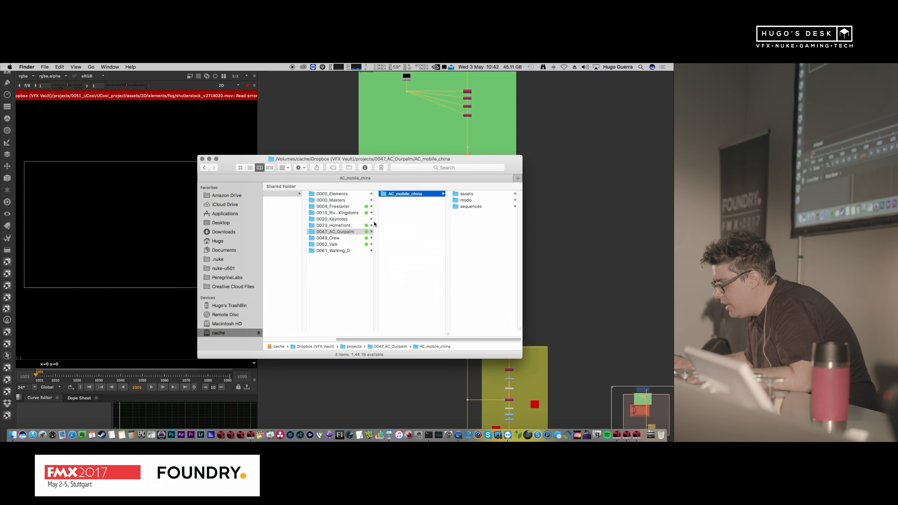
{"action": "left_click", "coordinate": [353, 226]}
{"action": "left_click", "coordinate": [353, 213]}
{"action": "left_click", "coordinate": [415, 194]}
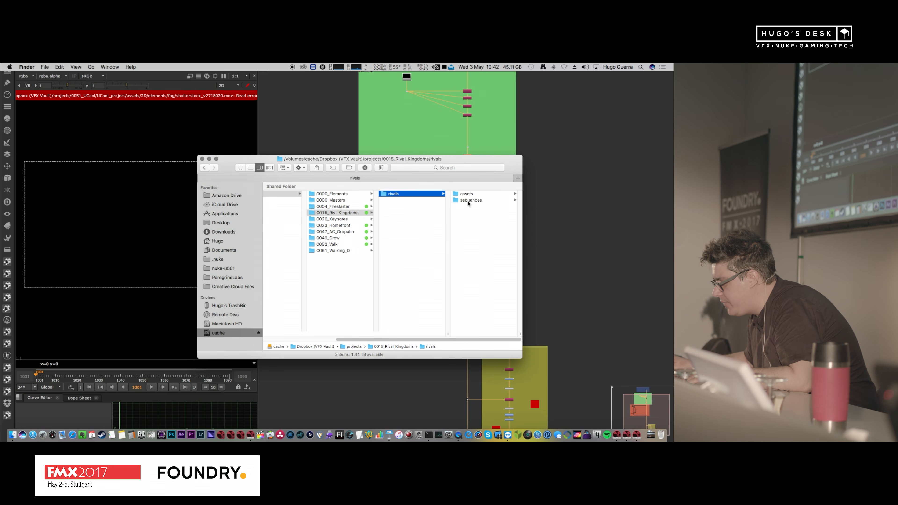
{"action": "left_click", "coordinate": [471, 200]}
{"action": "left_click", "coordinate": [477, 196]}
{"action": "left_click", "coordinate": [286, 268]}
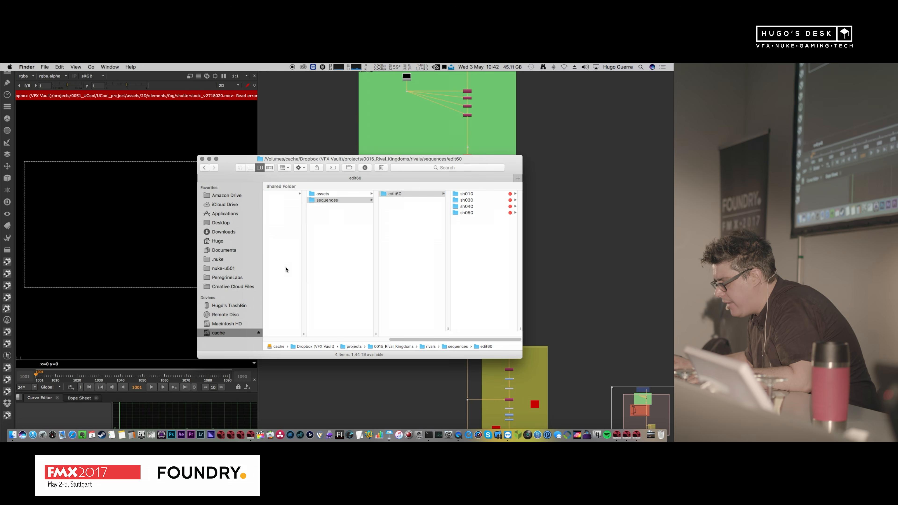
{"action": "left_click", "coordinate": [298, 258]}
Step: Open the 04_2_5D_Smoke folder within 0020_Keynotes/2017/FMX_2017/nuke/FMX
{"action": "left_click", "coordinate": [363, 220]}
{"action": "left_click", "coordinate": [424, 194]}
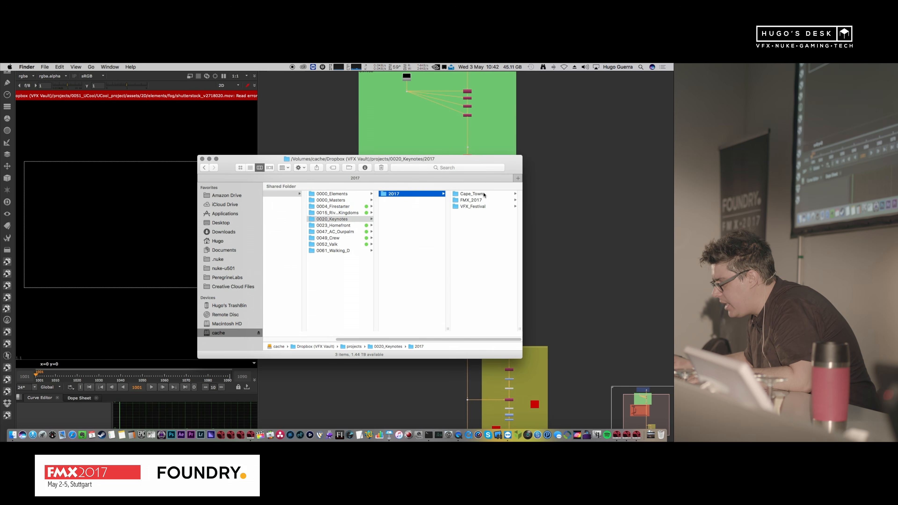
{"action": "left_click", "coordinate": [480, 200]}
{"action": "left_click", "coordinate": [476, 194]}
{"action": "left_click", "coordinate": [426, 200]}
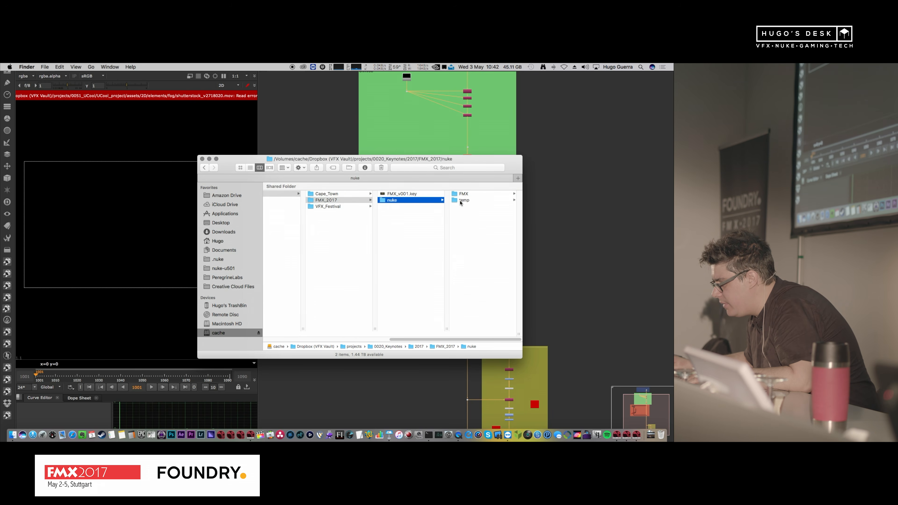
{"action": "left_click", "coordinate": [479, 200]}
{"action": "left_click", "coordinate": [464, 194]}
{"action": "left_click", "coordinate": [492, 212]}
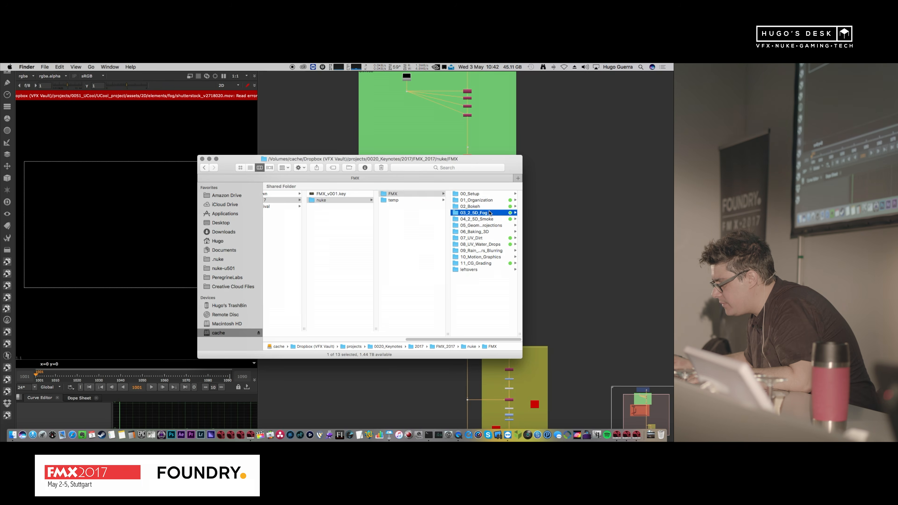
{"action": "left_click", "coordinate": [431, 218]}
Step: Close the Assassin's Creed movie and open 150518_RK-235.mov from the smoke folder with QuickTime Player 7
{"action": "double_click", "coordinate": [473, 200]}
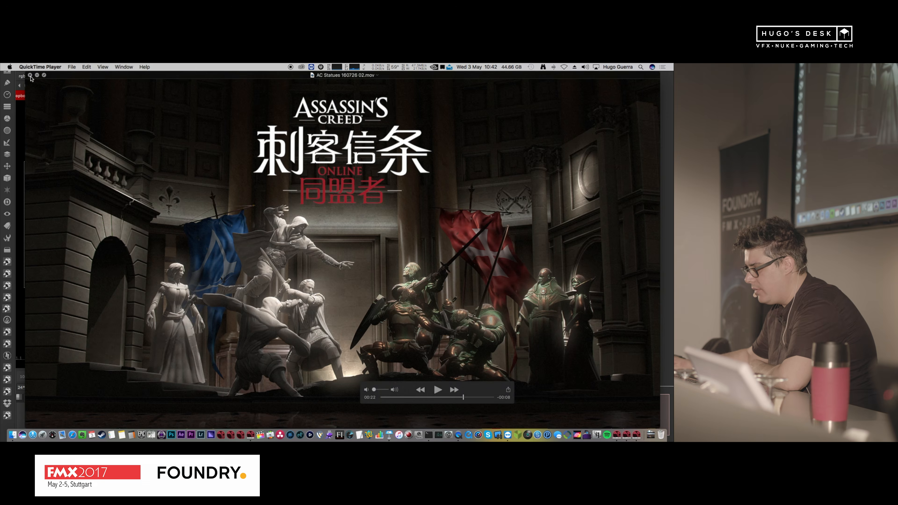
{"action": "left_click", "coordinate": [5, 75]}
{"action": "right_click", "coordinate": [410, 207]}
{"action": "mouse_move", "coordinate": [459, 215]}
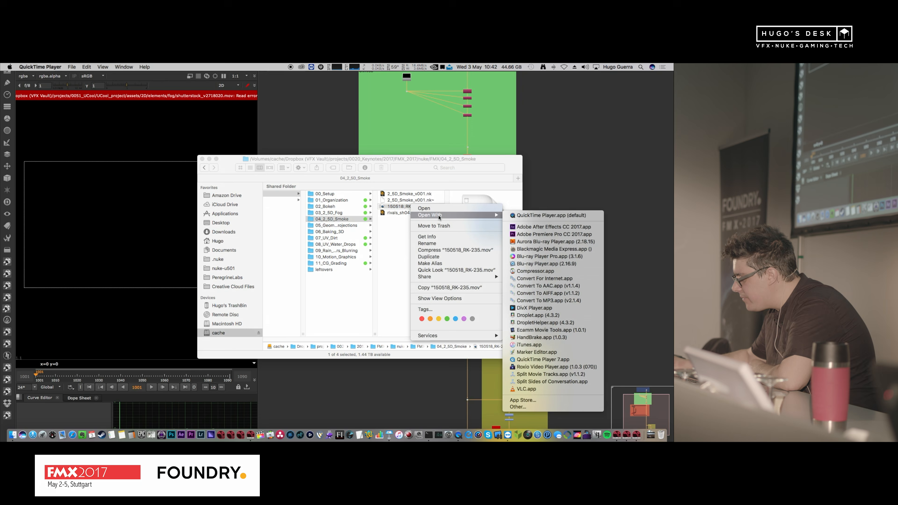
{"action": "left_click", "coordinate": [559, 361]}
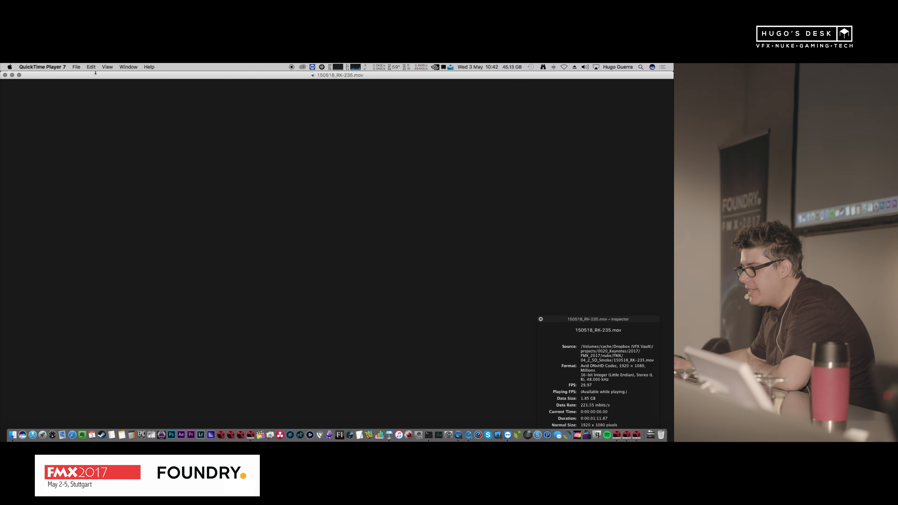
Step: Show the movie at half size, enlarge its window and scrub to the backlit statue shot about 19 seconds in
{"action": "left_click", "coordinate": [107, 67]}
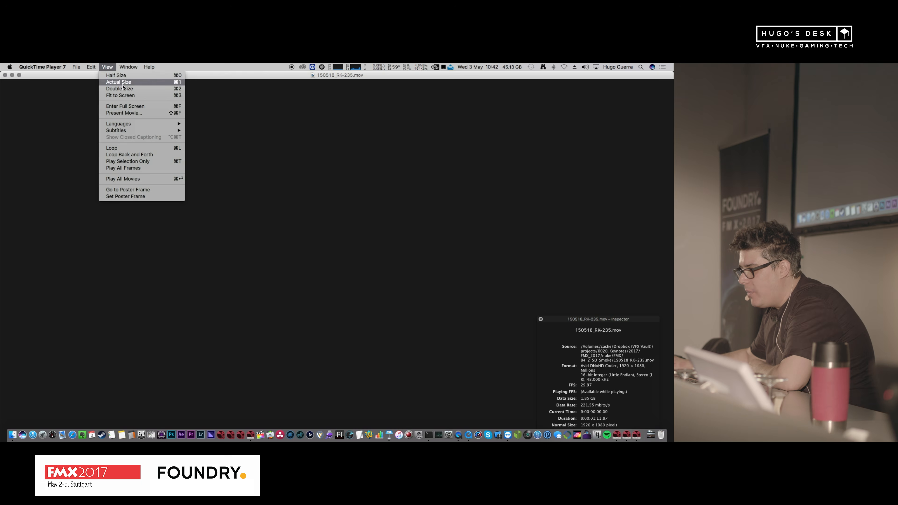
{"action": "left_click", "coordinate": [113, 75]}
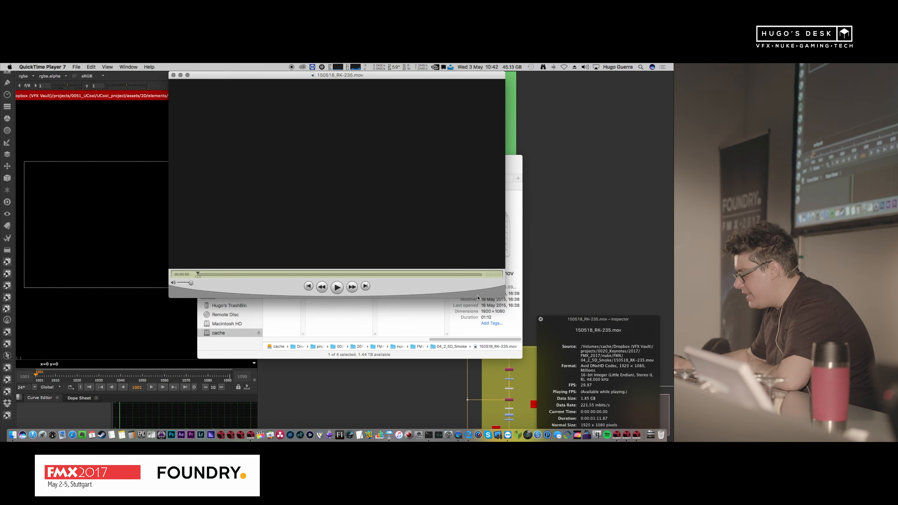
{"action": "left_click_drag", "start_coordinate": [501, 294], "coordinate": [659, 384]}
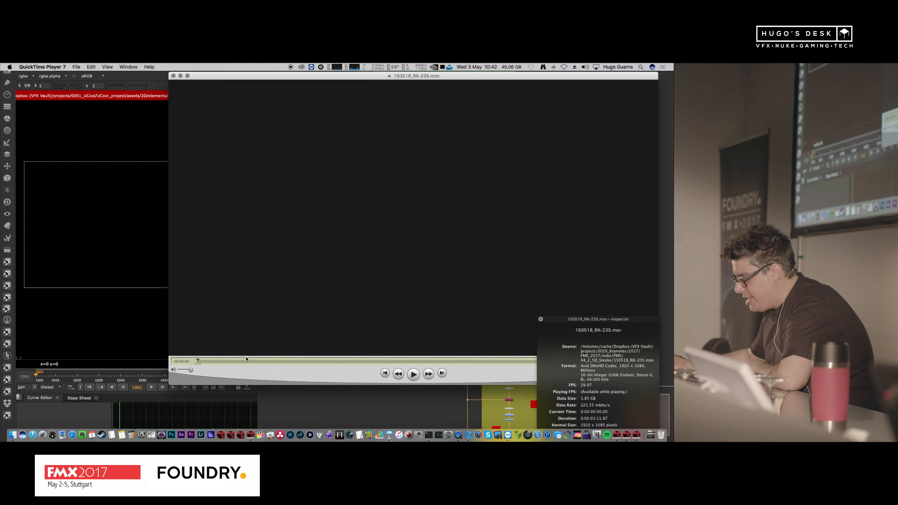
{"action": "left_click_drag", "start_coordinate": [228, 362], "coordinate": [316, 362]}
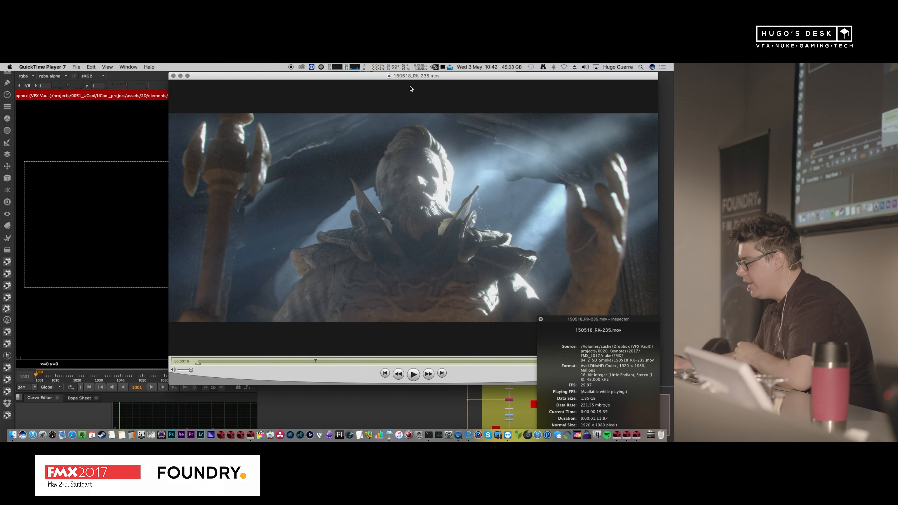
{"action": "left_click_drag", "start_coordinate": [411, 88], "coordinate": [287, 88]}
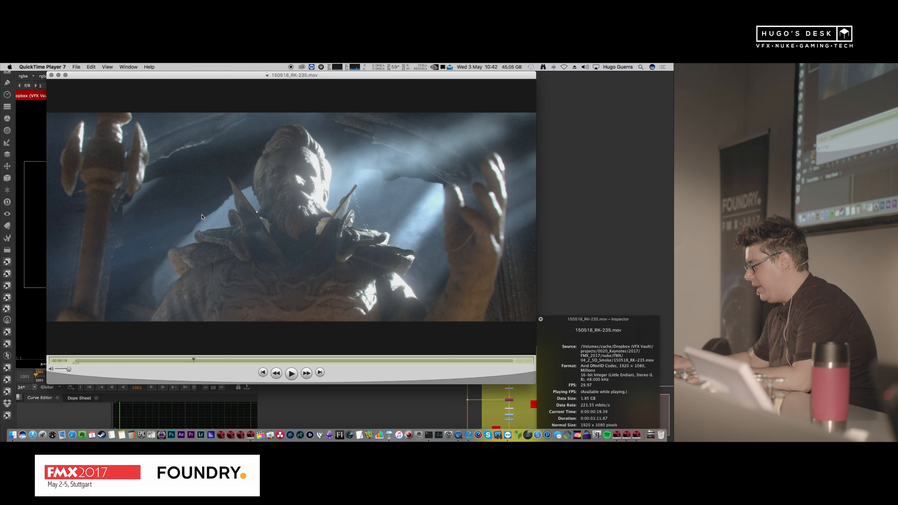
Step: Switch back to Nuke and open the script rivals_sh040_comp_v008.nk from the smoke folder
{"action": "left_click", "coordinate": [606, 207]}
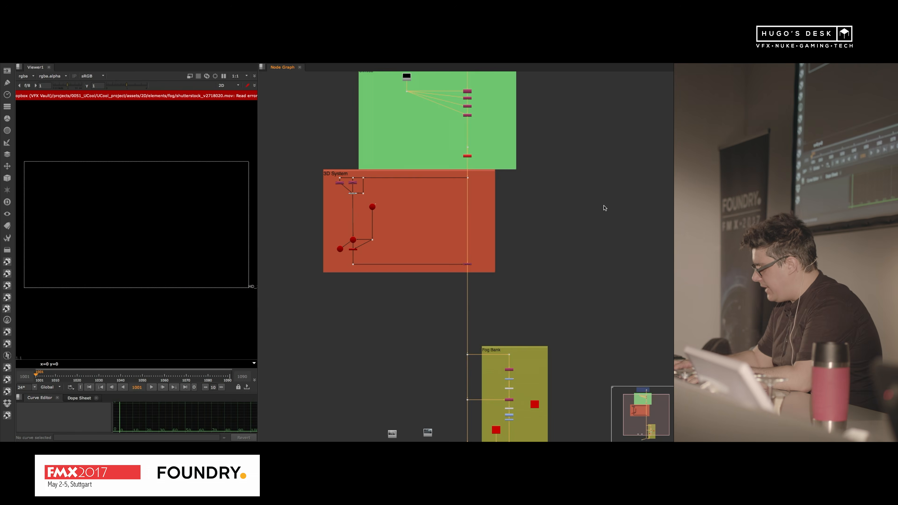
{"action": "key", "text": "super+o"}
{"action": "left_click", "coordinate": [194, 166]}
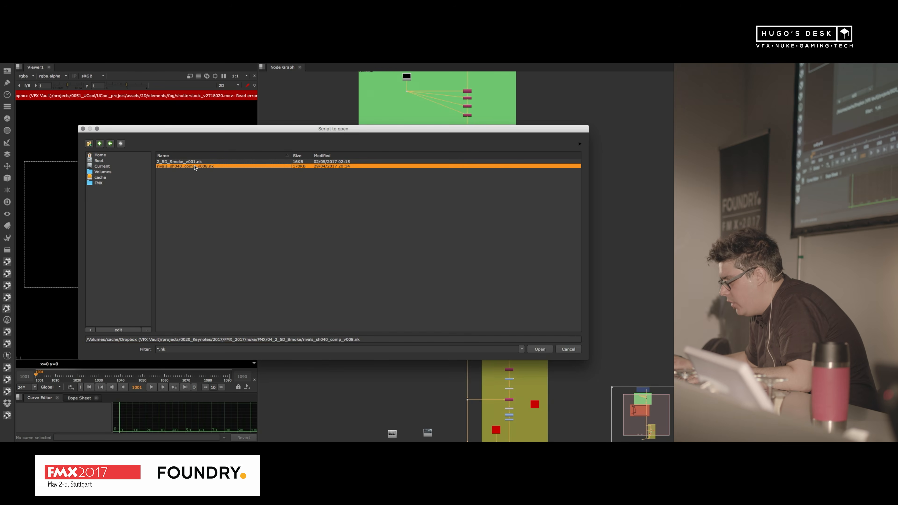
{"action": "left_click", "coordinate": [535, 350]}
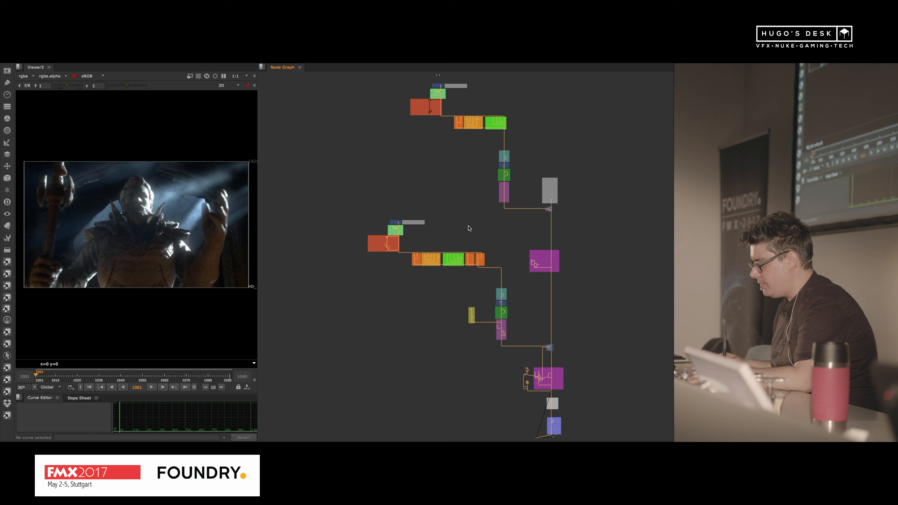
Step: Enlarge the viewer area and display the Read node in the Room section's Beauty backdrop
{"action": "scroll", "coordinate": [138, 209], "scroll_direction": "up", "scroll_amount": 3}
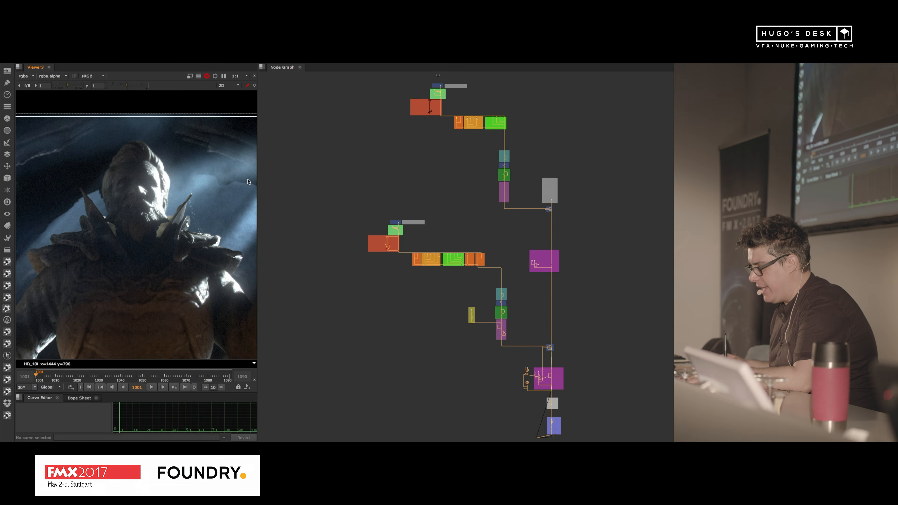
{"action": "left_click_drag", "start_coordinate": [257, 178], "coordinate": [310, 177]}
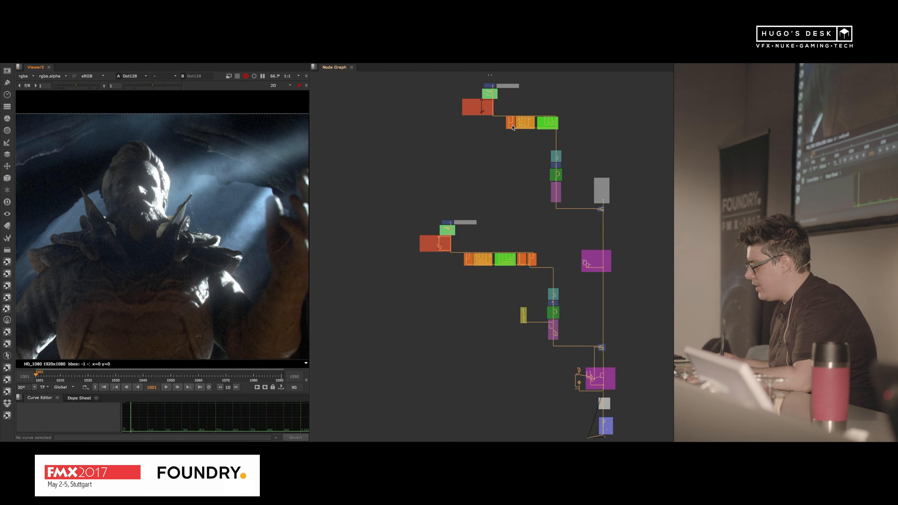
{"action": "scroll", "coordinate": [510, 122], "scroll_direction": "up", "scroll_amount": 4}
{"action": "middle_click_drag", "start_coordinate": [510, 122], "coordinate": [531, 286]}
{"action": "middle_click_drag", "start_coordinate": [497, 196], "coordinate": [555, 172], "text": "alt"}
{"action": "left_click", "coordinate": [500, 250]}
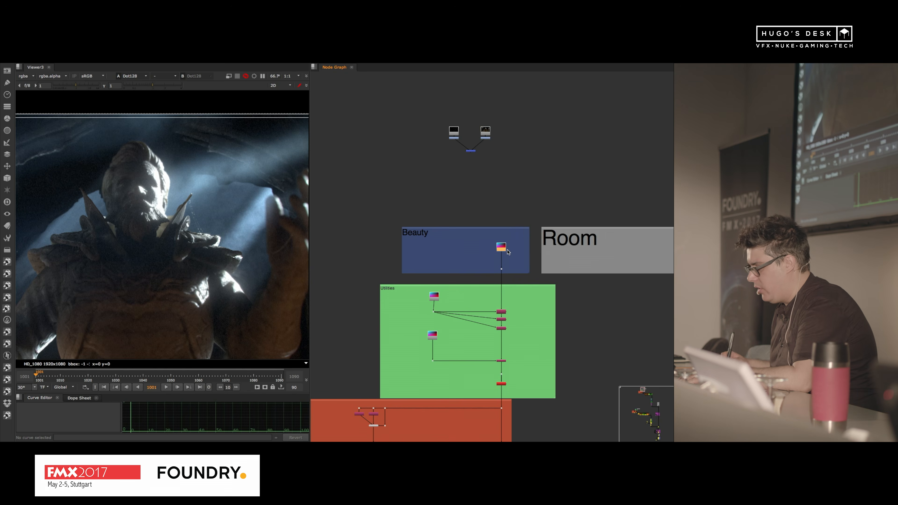
{"action": "key", "text": "1"}
Step: Display the beauty Read node of the Statue section in the viewer
{"action": "middle_click_drag", "start_coordinate": [473, 223], "coordinate": [422, 255], "text": "alt"}
{"action": "middle_click_drag", "start_coordinate": [453, 343], "coordinate": [421, 146]}
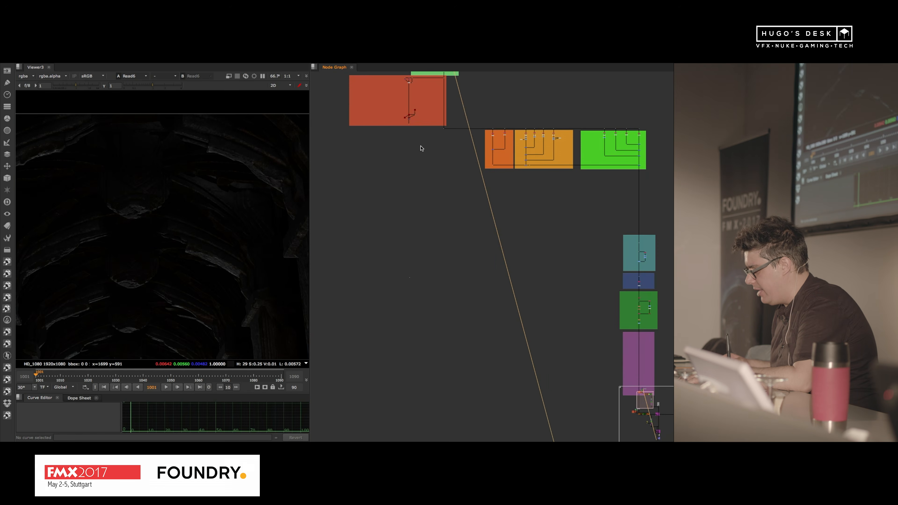
{"action": "middle_click_drag", "start_coordinate": [421, 357], "coordinate": [561, 107]}
{"action": "middle_click_drag", "start_coordinate": [460, 228], "coordinate": [523, 206], "text": "alt"}
{"action": "left_click", "coordinate": [424, 226]}
{"action": "key", "text": "1"}
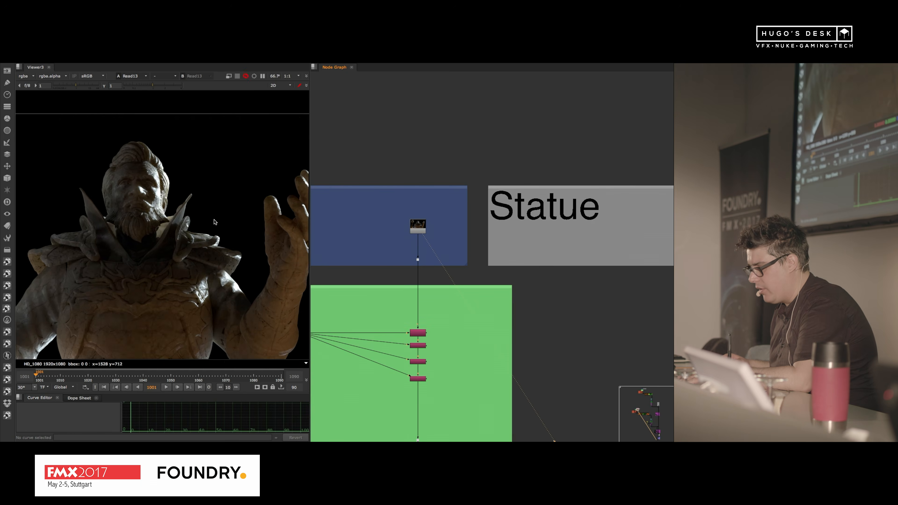
Step: Review the statue render's layer list, keep rgba displayed and widen the viewer to show the whole statue
{"action": "mouse_move", "coordinate": [209, 244]}
{"action": "middle_mouse_down", "text": "alt"}
{"action": "mouse_move", "coordinate": [183, 252]}
{"action": "mouse_move", "coordinate": [216, 238]}
{"action": "middle_mouse_up", "text": "alt"}
{"action": "left_click", "coordinate": [28, 76]}
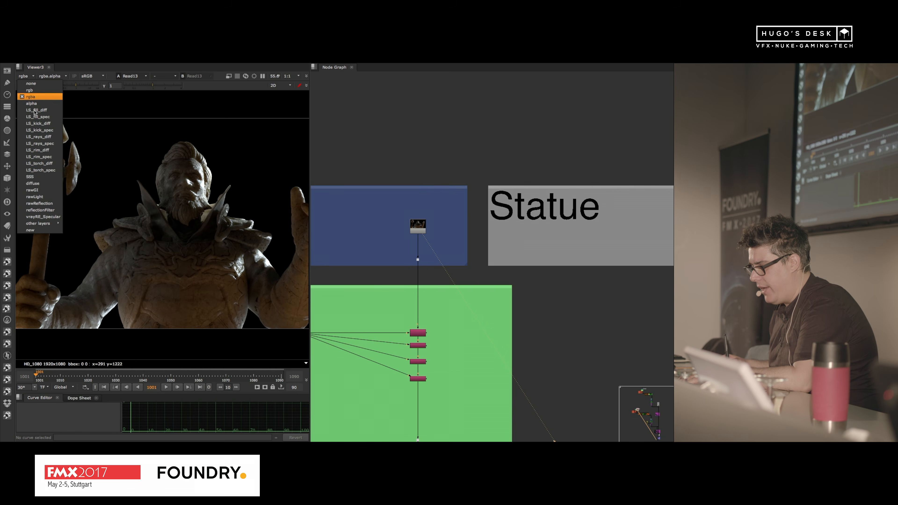
{"action": "left_click", "coordinate": [44, 97]}
{"action": "scroll", "coordinate": [172, 205], "scroll_direction": "up", "scroll_amount": 2}
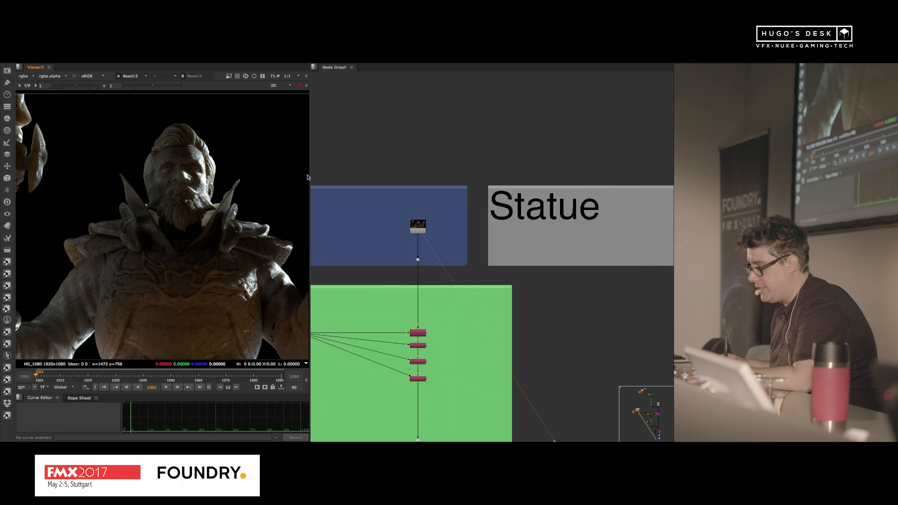
{"action": "left_click_drag", "start_coordinate": [310, 174], "coordinate": [389, 177]}
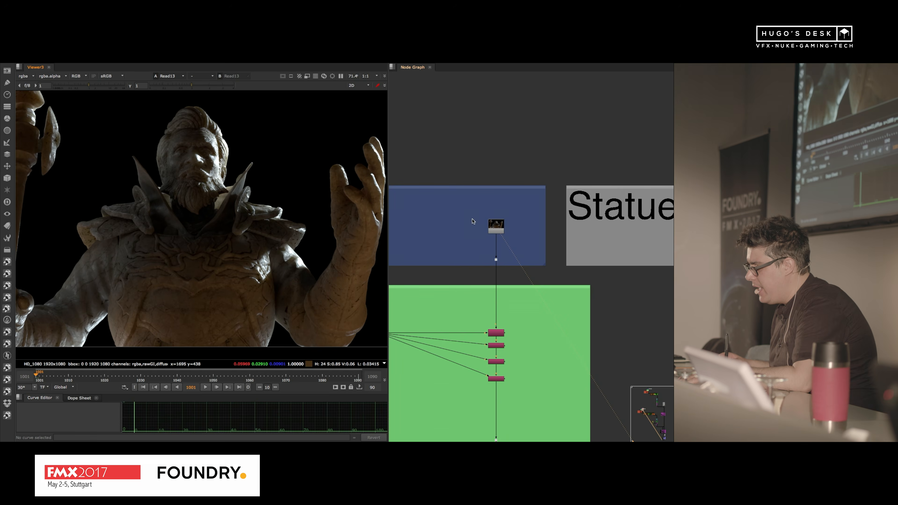
Step: Trace the node graph from the Statue section down to the 3D node setups beside the lower purple light backdrop
{"action": "scroll", "coordinate": [490, 177], "scroll_direction": "down", "scroll_amount": 5}
{"action": "middle_click_drag", "start_coordinate": [490, 176], "coordinate": [421, 70]}
{"action": "scroll", "coordinate": [532, 234], "scroll_direction": "down", "scroll_amount": 5}
{"action": "middle_click_drag", "start_coordinate": [587, 251], "coordinate": [390, 123]}
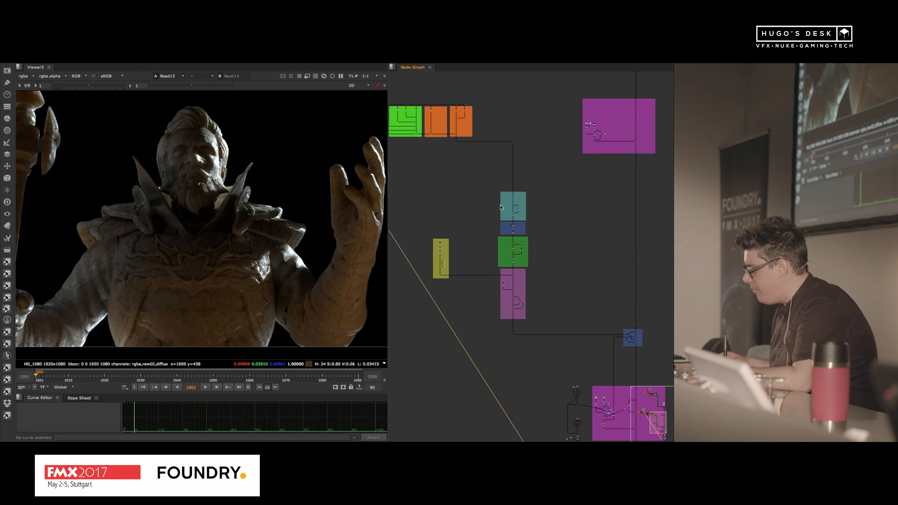
{"action": "middle_click_drag", "start_coordinate": [579, 271], "coordinate": [481, 118]}
{"action": "scroll", "coordinate": [514, 257], "scroll_direction": "up", "scroll_amount": 5}
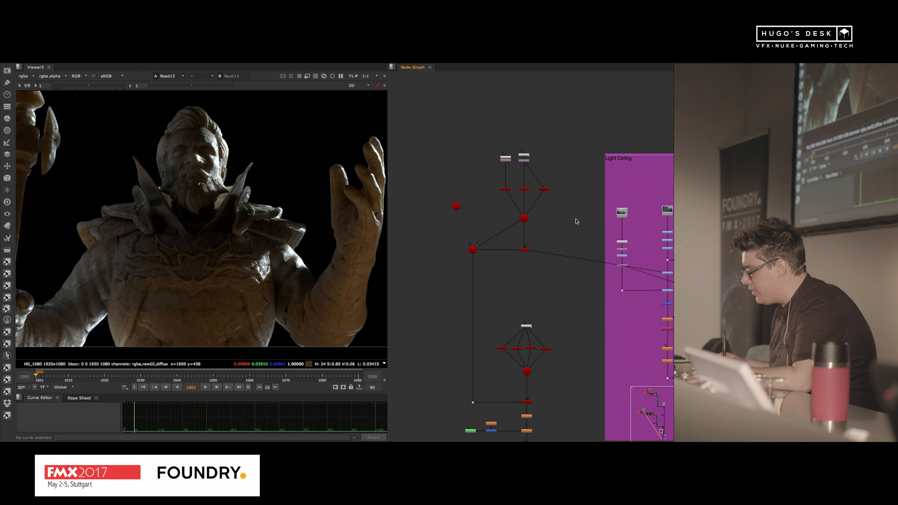
{"action": "left_click_drag", "start_coordinate": [542, 247], "coordinate": [503, 264]}
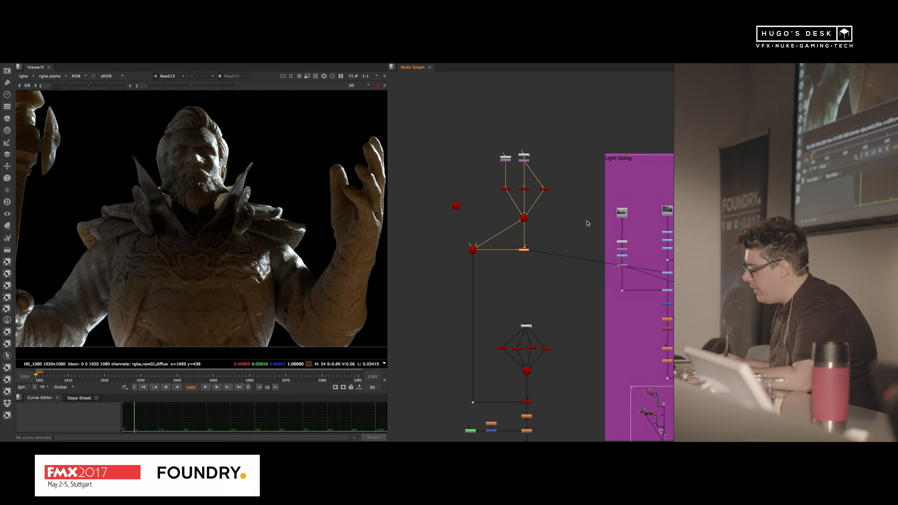
{"action": "middle_click_drag", "start_coordinate": [580, 222], "coordinate": [495, 163]}
{"action": "middle_click_drag", "start_coordinate": [495, 272], "coordinate": [562, 210]}
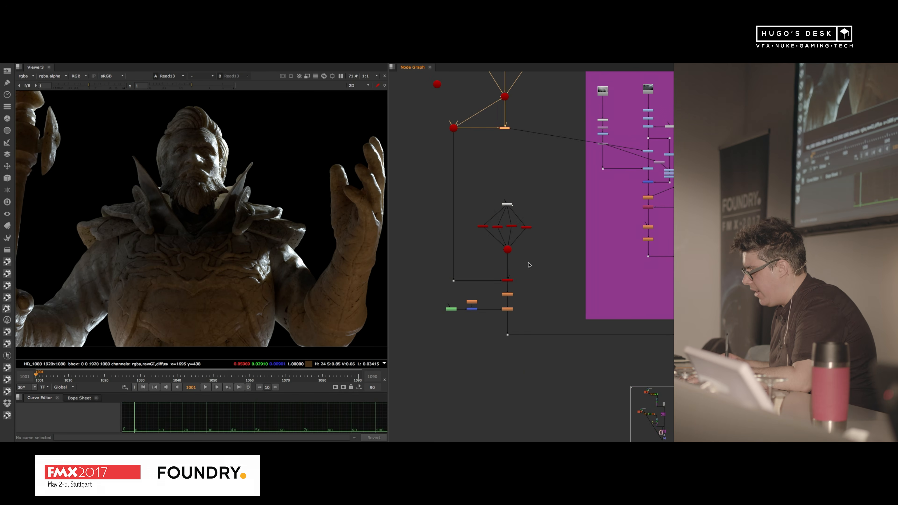
Step: Display the lower ScanlineRender setup in the 3D view and look through the scene's camera, Camera3
{"action": "left_click_drag", "start_coordinate": [523, 270], "coordinate": [486, 293]}
{"action": "key", "text": "1"}
{"action": "key", "text": "f"}
{"action": "key", "text": "Tab"}
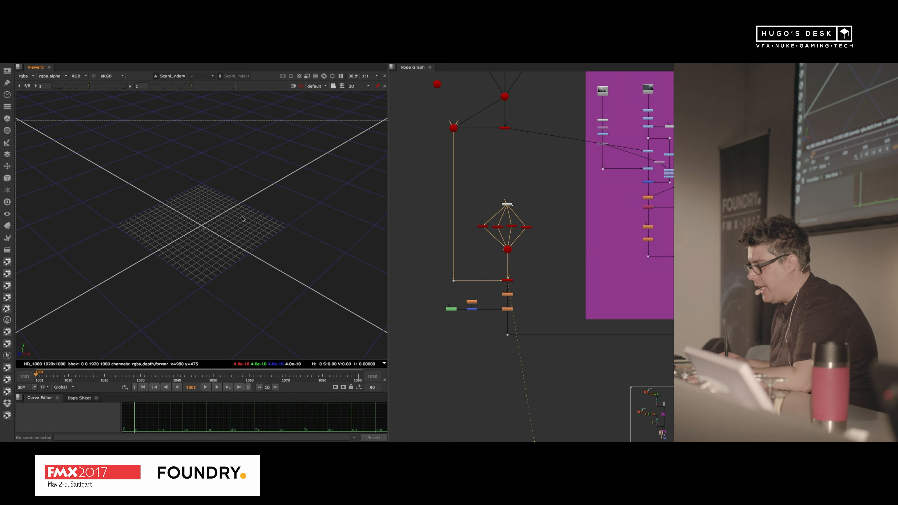
{"action": "left_click", "coordinate": [262, 242]}
{"action": "key", "text": "f"}
{"action": "middle_click_drag", "start_coordinate": [268, 224], "coordinate": [300, 167], "text": "alt"}
{"action": "left_click", "coordinate": [314, 87]}
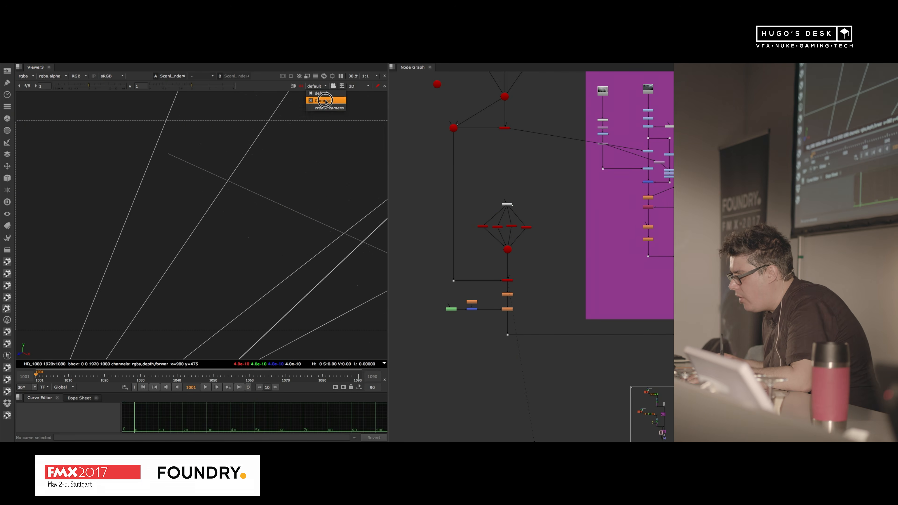
{"action": "left_click", "coordinate": [319, 96]}
Step: Play the timeline and examine the small particles moving through the Camera3 view
{"action": "scroll", "coordinate": [228, 245], "scroll_direction": "up", "scroll_amount": 2}
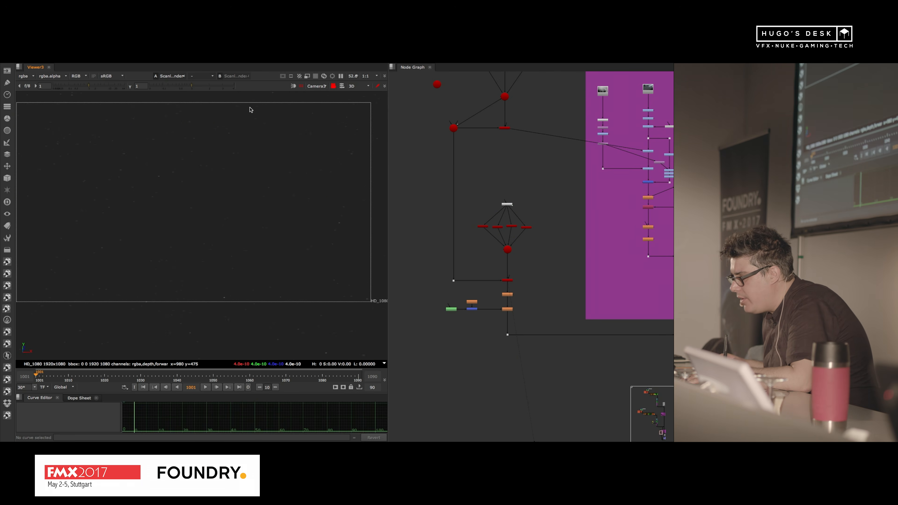
{"action": "left_click", "coordinate": [203, 387]}
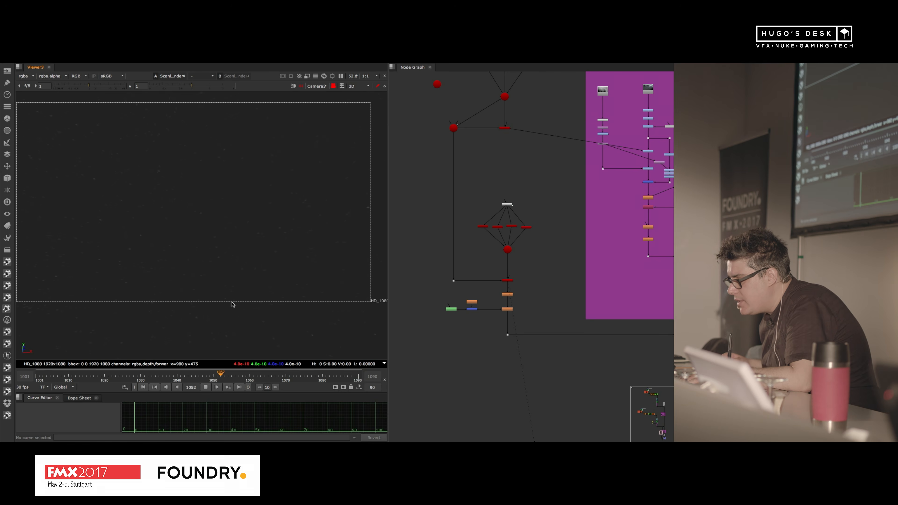
{"action": "scroll", "coordinate": [191, 178], "scroll_direction": "up", "scroll_amount": 4}
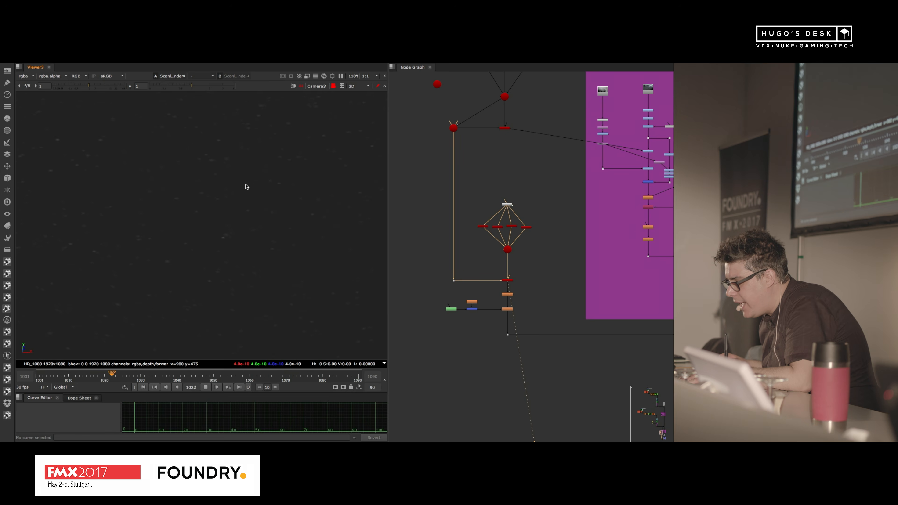
{"action": "scroll", "coordinate": [209, 226], "scroll_direction": "down", "scroll_amount": 4}
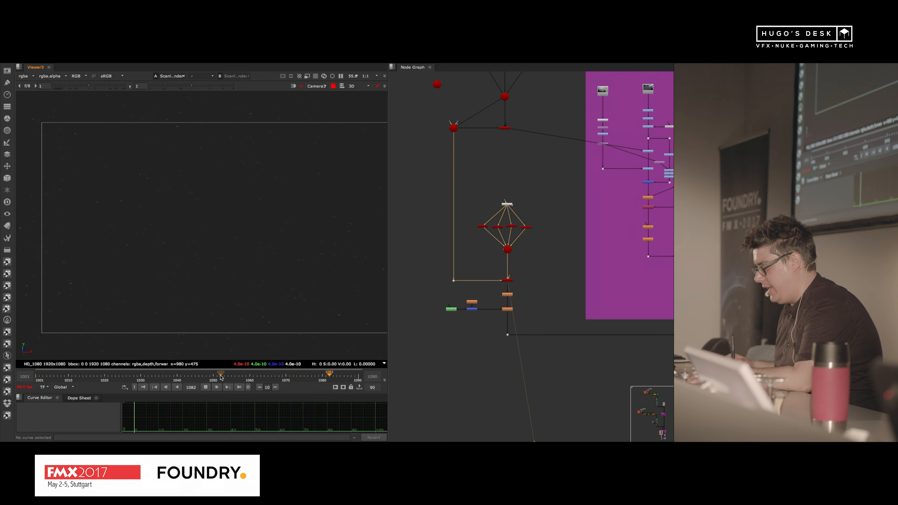
Step: Stop the playback and display the Read8 smoke clip and the Read12 light-ray render in the purple light section
{"action": "left_click", "coordinate": [207, 386]}
{"action": "scroll", "coordinate": [561, 170], "scroll_direction": "up", "scroll_amount": 5}
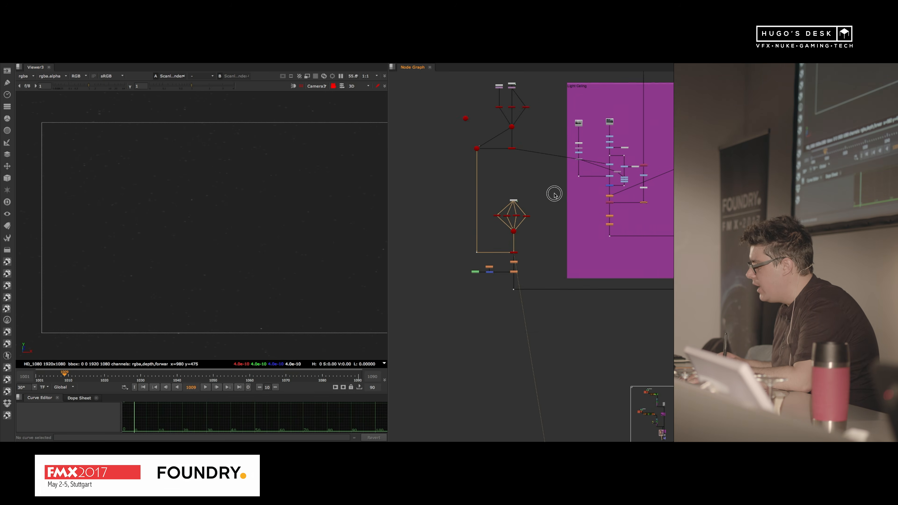
{"action": "middle_click_drag", "start_coordinate": [507, 145], "coordinate": [570, 205]}
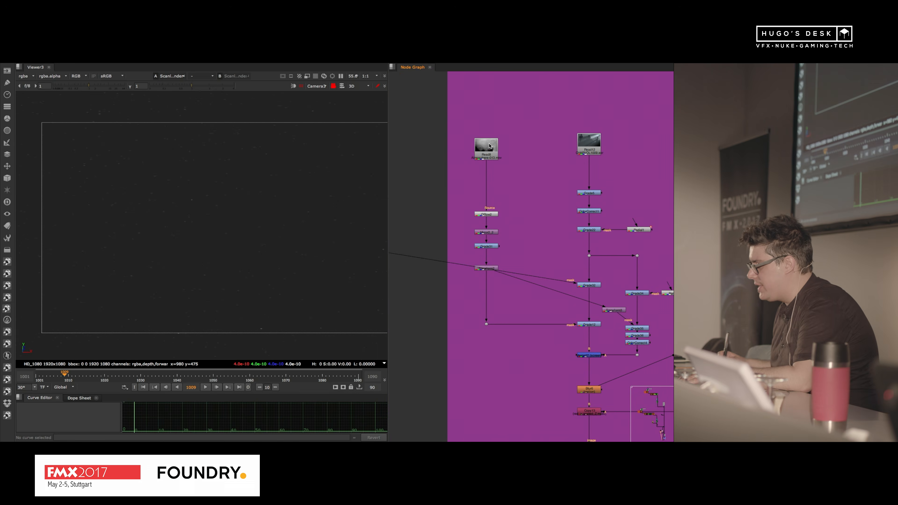
{"action": "left_click", "coordinate": [488, 146]}
{"action": "key", "text": "1"}
{"action": "middle_click_drag", "start_coordinate": [254, 225], "coordinate": [232, 205]}
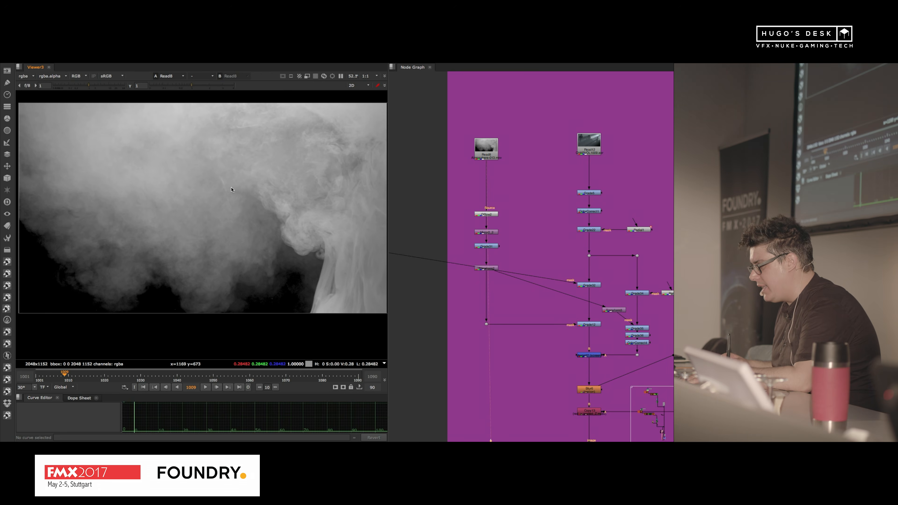
{"action": "left_click_drag", "start_coordinate": [590, 142], "coordinate": [590, 139]}
{"action": "key", "text": "1"}
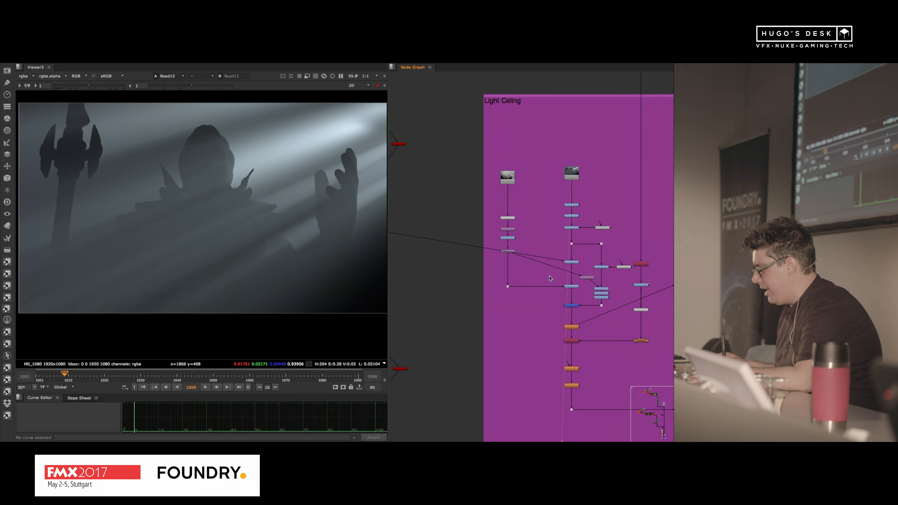
Step: Display Grade32 in an enlarged viewer and play the timeline to examine the smoke-masked light rays
{"action": "scroll", "coordinate": [587, 285], "scroll_direction": "up", "scroll_amount": 3}
{"action": "scroll", "coordinate": [547, 209], "scroll_direction": "down", "scroll_amount": 2}
{"action": "key", "text": "1"}
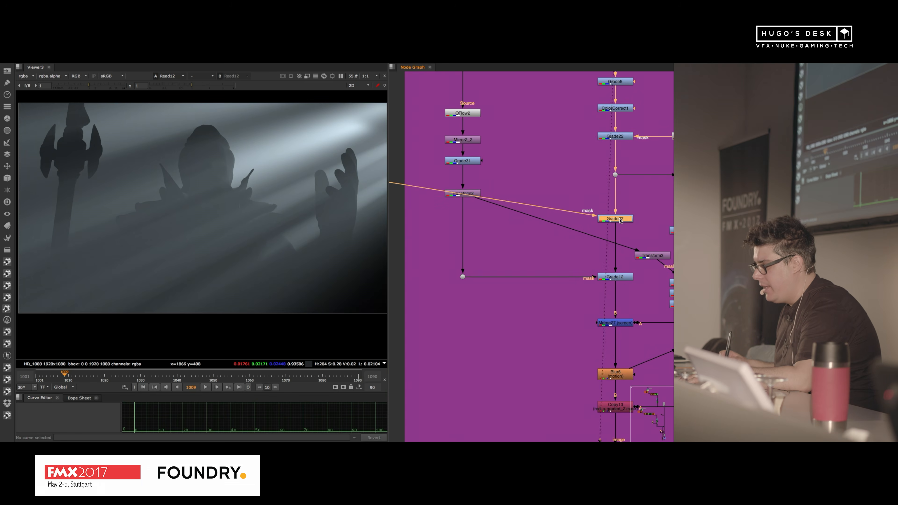
{"action": "key", "text": "space"}
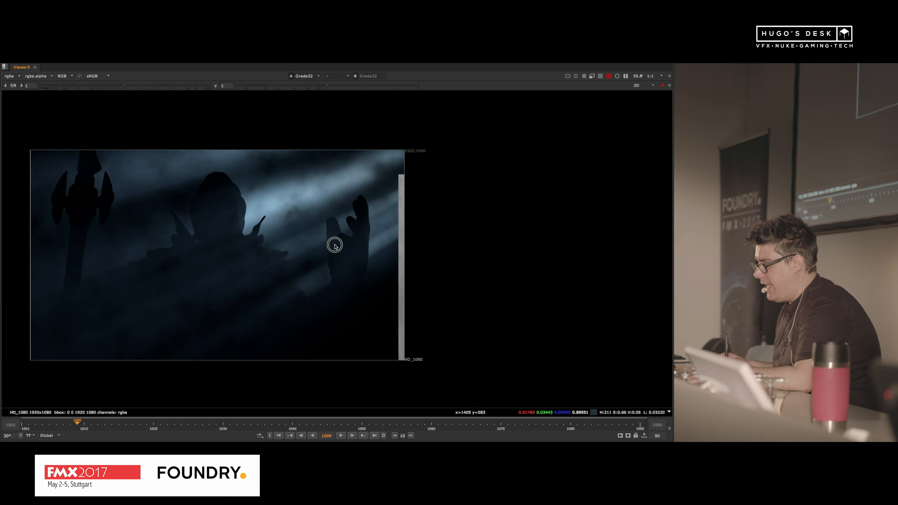
{"action": "key", "text": "f"}
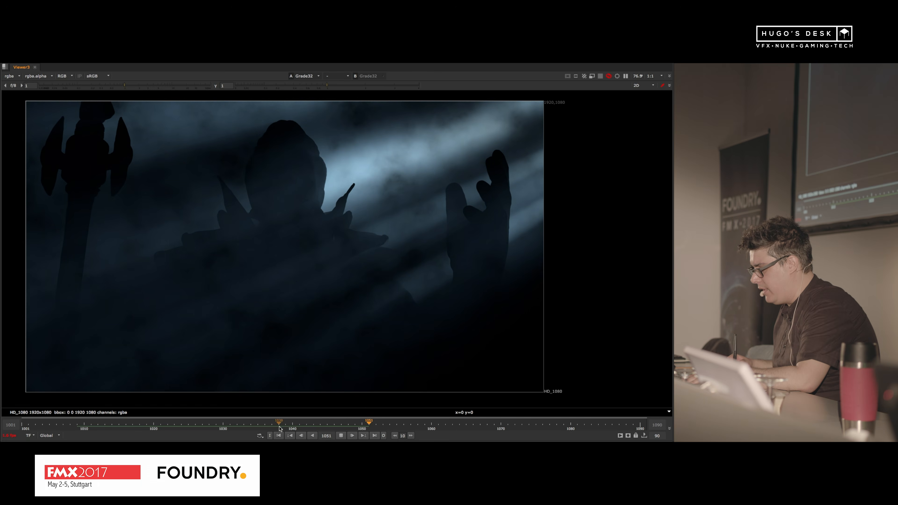
{"action": "left_click", "coordinate": [279, 435]}
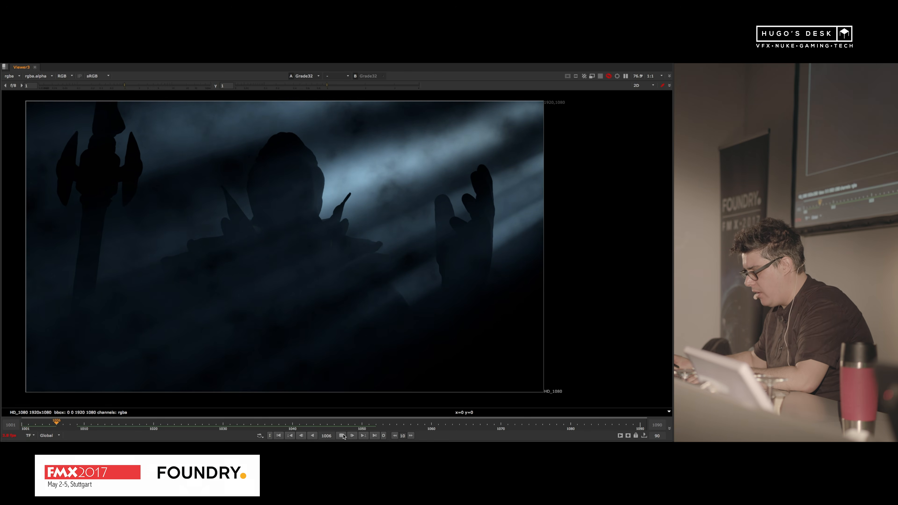
{"action": "left_click", "coordinate": [33, 423]}
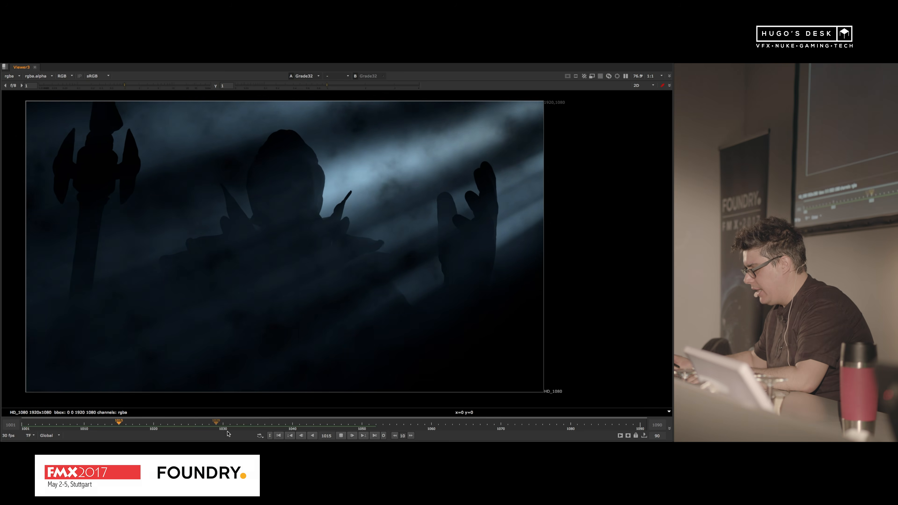
{"action": "left_click", "coordinate": [342, 436]}
Step: Switch to the other Nuke script whose name starts with 2_5D_S and locate its Fog Bank section
{"action": "key", "text": "super+Tab"}
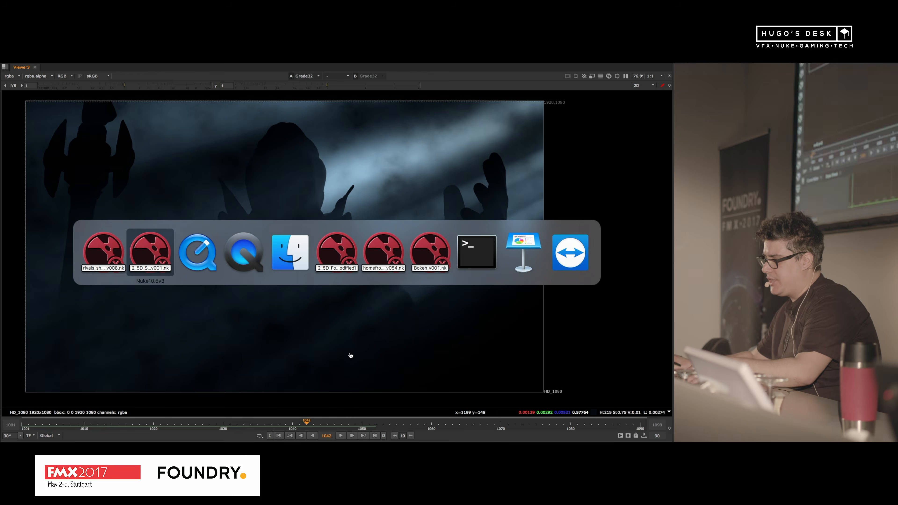
{"action": "middle_click_drag", "start_coordinate": [489, 251], "coordinate": [472, 176]}
{"action": "middle_click_drag", "start_coordinate": [454, 354], "coordinate": [455, 328]}
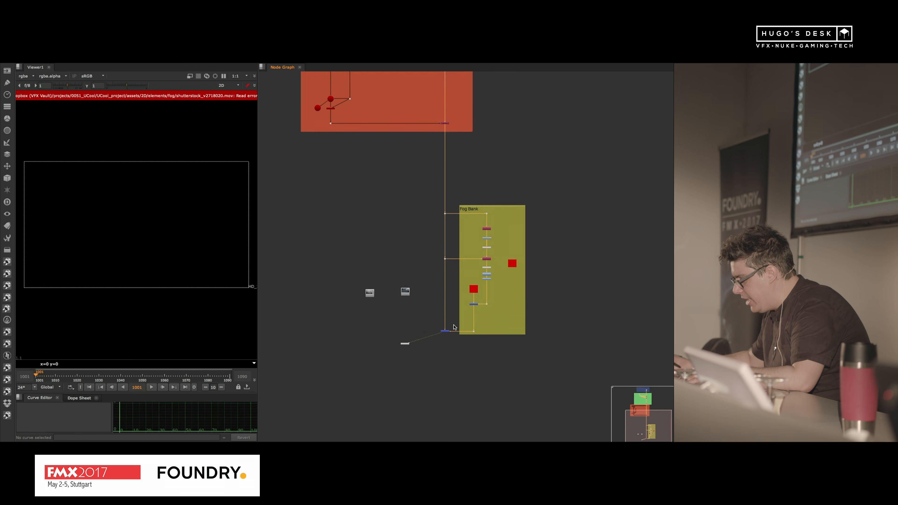
{"action": "scroll", "coordinate": [454, 326], "scroll_direction": "up", "scroll_amount": 6}
{"action": "scroll", "coordinate": [465, 288], "scroll_direction": "down", "scroll_amount": 1}
{"action": "scroll", "coordinate": [464, 287], "scroll_direction": "down", "scroll_amount": 1}
{"action": "middle_click_drag", "start_coordinate": [467, 203], "coordinate": [479, 244]}
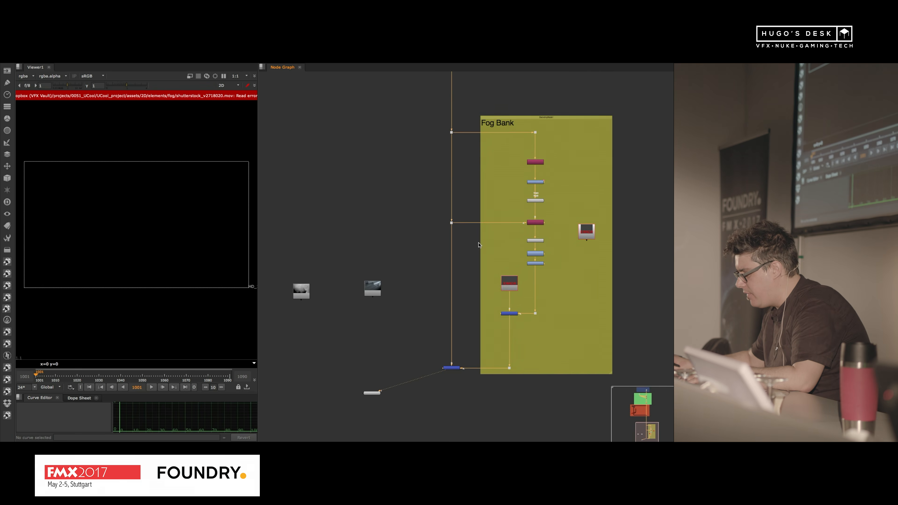
Step: Display the statue render that feeds into the Fog Bank section
{"action": "middle_click_drag", "start_coordinate": [468, 122], "coordinate": [458, 181]}
{"action": "left_click_drag", "start_coordinate": [456, 180], "coordinate": [425, 199]}
{"action": "key", "text": "1"}
{"action": "middle_click_drag", "start_coordinate": [476, 230], "coordinate": [471, 244]}
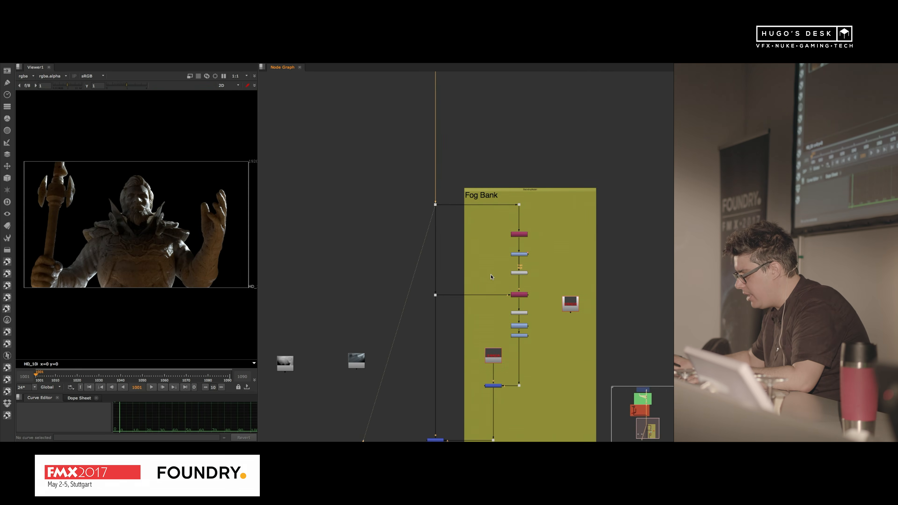
{"action": "left_click_drag", "start_coordinate": [479, 269], "coordinate": [411, 311]}
{"action": "key", "text": "1"}
Step: Check the file path of the Read1 clip shutterstock_v2718020.mov in its properties and close them
{"action": "middle_click_drag", "start_coordinate": [503, 347], "coordinate": [493, 270]}
{"action": "scroll", "coordinate": [493, 269], "scroll_direction": "up", "scroll_amount": 5}
{"action": "double_click", "coordinate": [465, 296]}
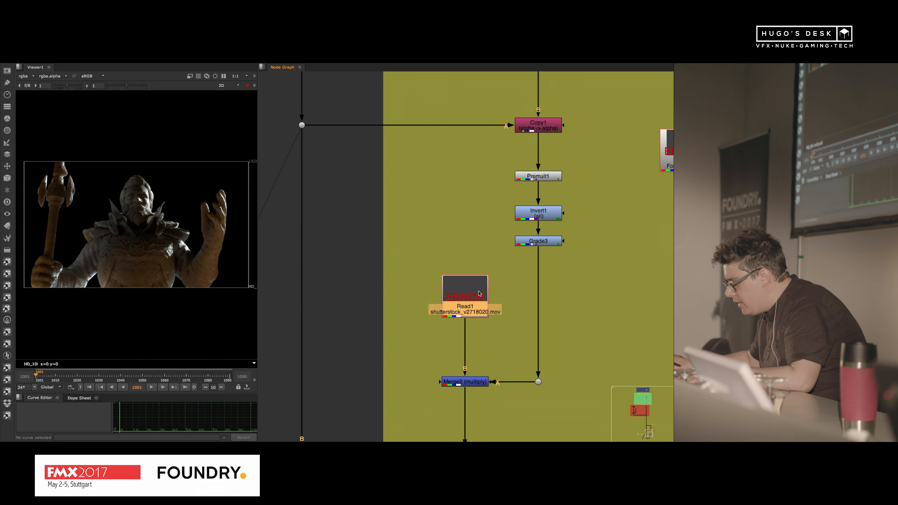
{"action": "left_click", "coordinate": [294, 243]}
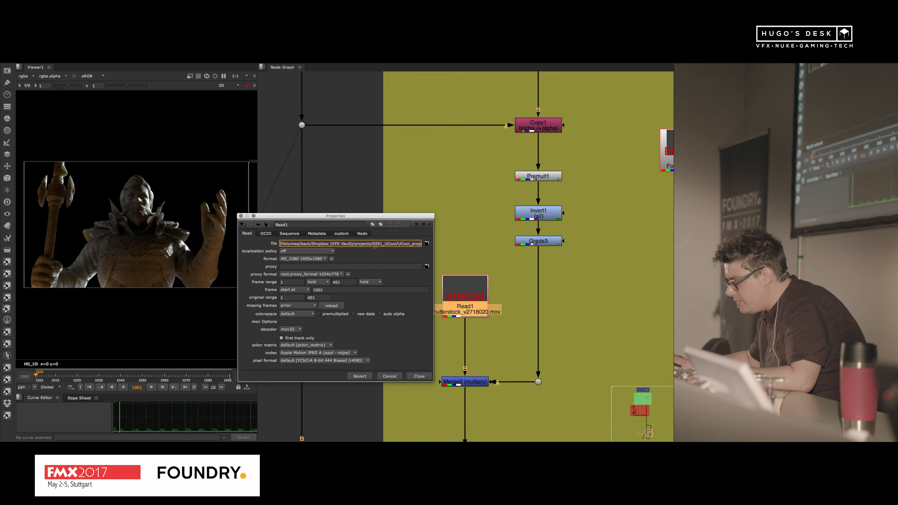
{"action": "left_click", "coordinate": [430, 225]}
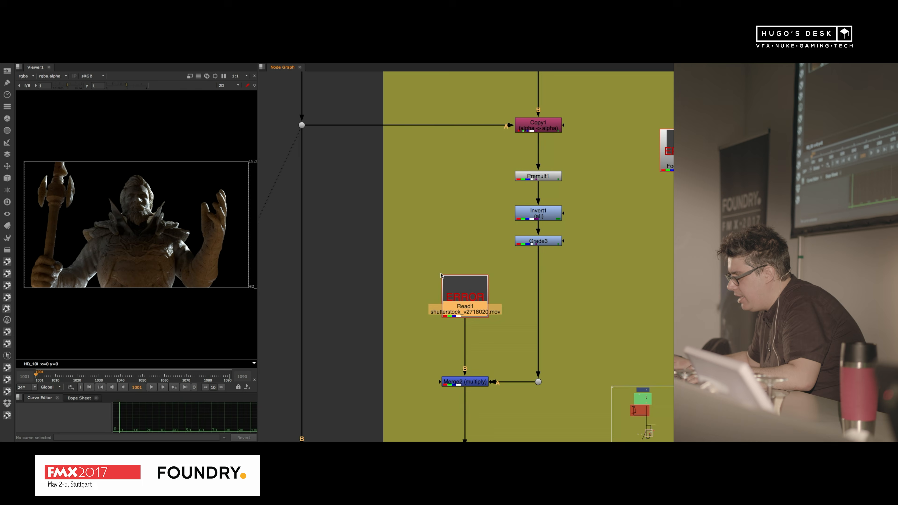
Step: Bring the Read8 clip Atmosphere-013.mov into the Fog Bank section and connect it to the Merge2 multiply in place of Read1
{"action": "scroll", "coordinate": [546, 258], "scroll_direction": "down", "scroll_amount": 3}
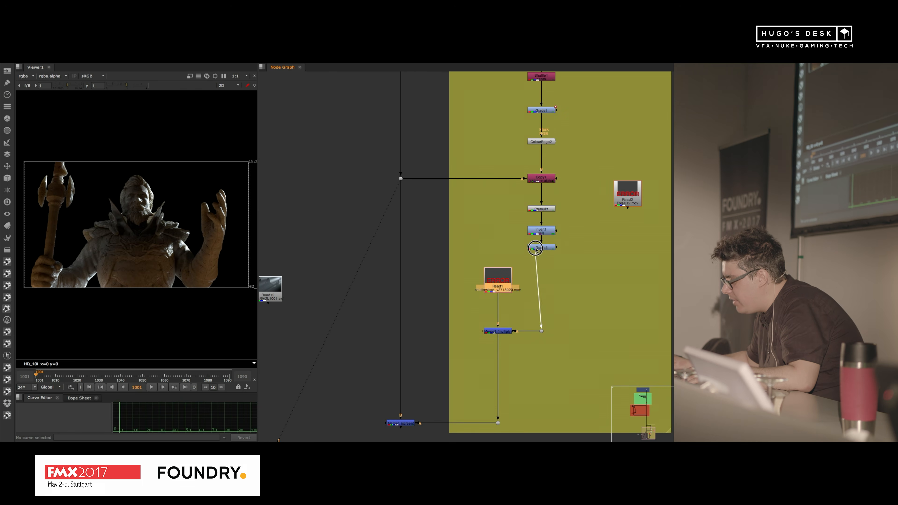
{"action": "scroll", "coordinate": [470, 248], "scroll_direction": "down", "scroll_amount": 4}
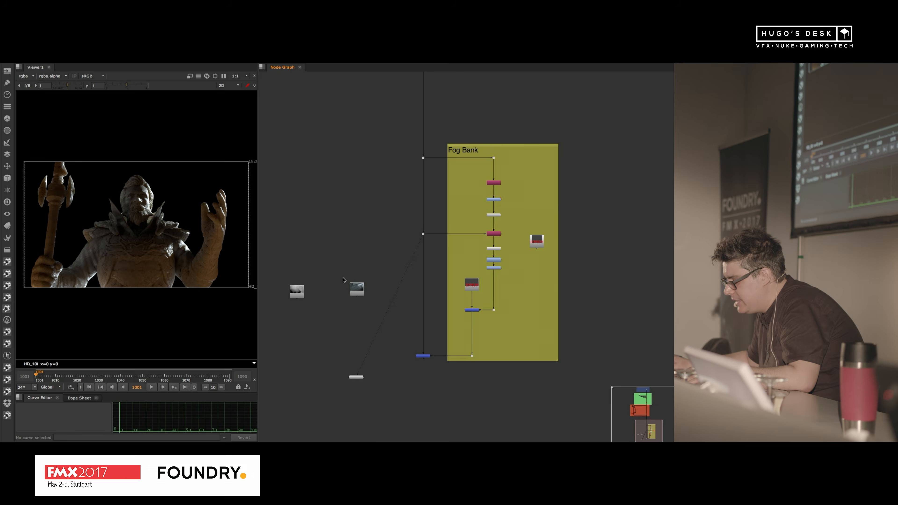
{"action": "scroll", "coordinate": [315, 329], "scroll_direction": "up", "scroll_amount": 3}
{"action": "left_click_drag", "start_coordinate": [327, 319], "coordinate": [557, 285]}
{"action": "middle_click_drag", "start_coordinate": [608, 313], "coordinate": [482, 300]}
{"action": "scroll", "coordinate": [482, 300], "scroll_direction": "up", "scroll_amount": 4}
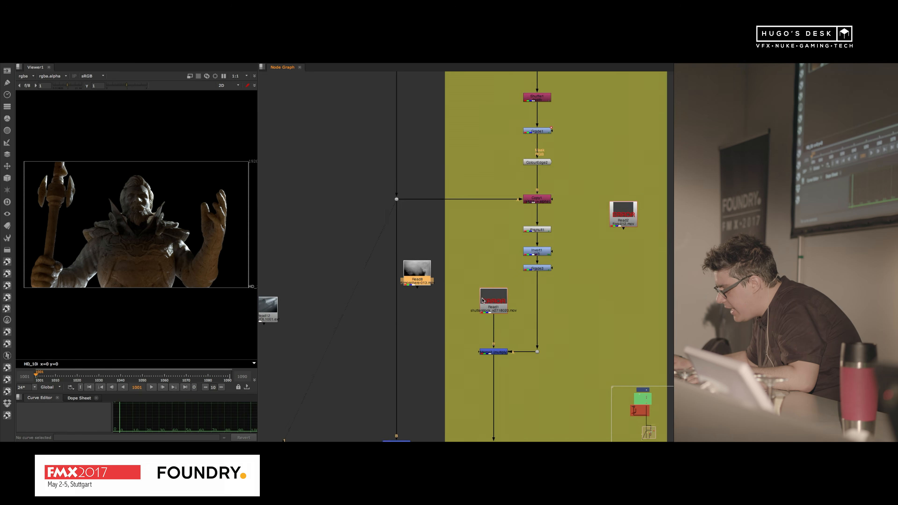
{"action": "left_click_drag", "start_coordinate": [397, 275], "coordinate": [459, 272]}
{"action": "left_click_drag", "start_coordinate": [505, 308], "coordinate": [523, 246]}
{"action": "left_click_drag", "start_coordinate": [514, 277], "coordinate": [500, 302]}
{"action": "middle_click_drag", "start_coordinate": [451, 315], "coordinate": [466, 219]}
Step: Display the Merge1 screen result and widen the viewer to examine the fog over the statue
{"action": "left_click", "coordinate": [377, 408]}
{"action": "key", "text": "1"}
{"action": "left_click", "coordinate": [411, 325]}
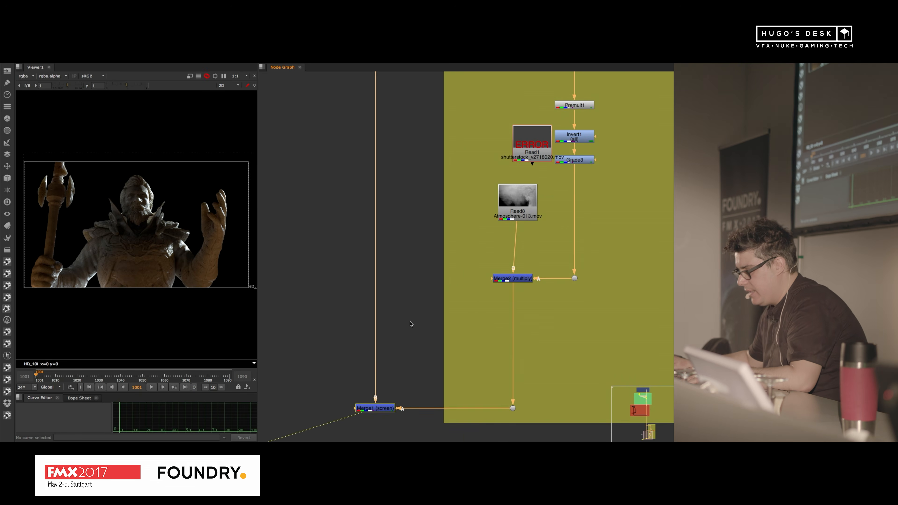
{"action": "scroll", "coordinate": [170, 310], "scroll_direction": "up", "scroll_amount": 2}
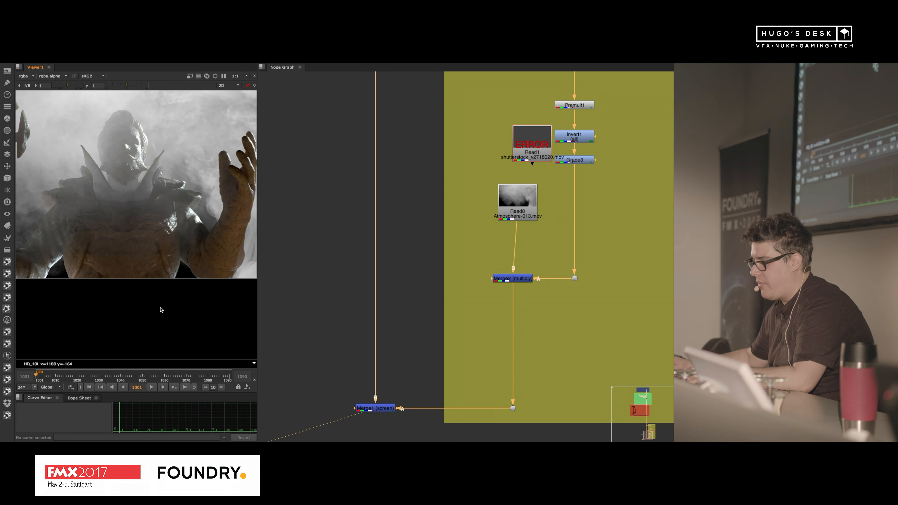
{"action": "left_click_drag", "start_coordinate": [258, 311], "coordinate": [354, 310]}
{"action": "scroll", "coordinate": [250, 326], "scroll_direction": "up", "scroll_amount": 1}
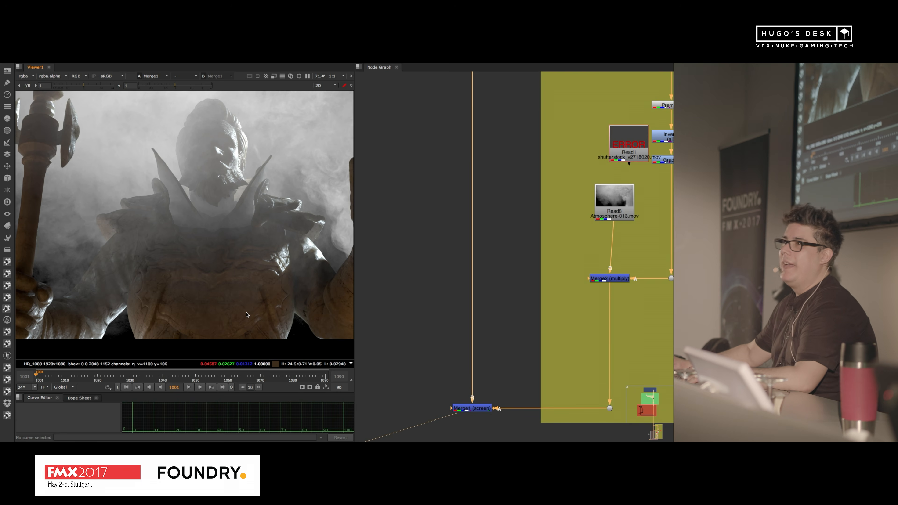
Step: Display the plain statue render at the dot above the Fog Bank branch for comparison
{"action": "middle_click_drag", "start_coordinate": [530, 122], "coordinate": [485, 298]}
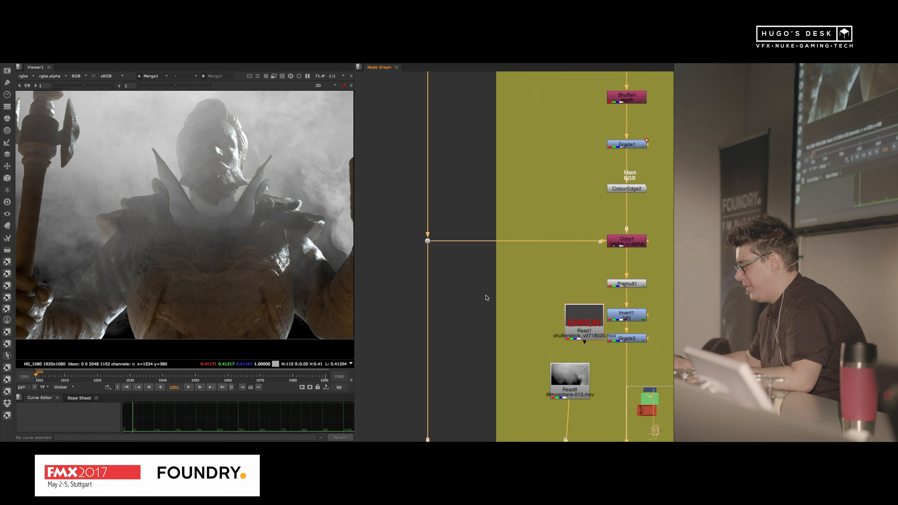
{"action": "middle_click_drag", "start_coordinate": [480, 96], "coordinate": [503, 325]}
{"action": "left_click", "coordinate": [451, 252]}
{"action": "key", "text": "1"}
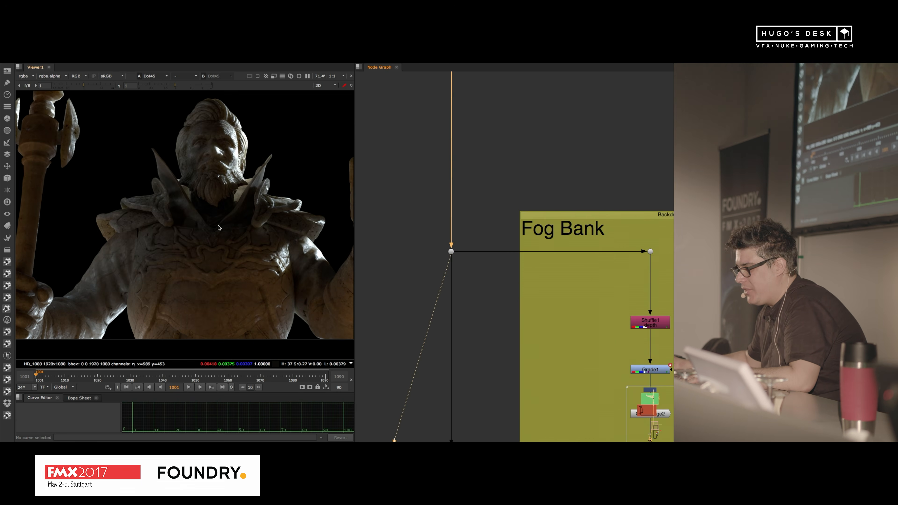
{"action": "middle_click_drag", "start_coordinate": [219, 228], "coordinate": [226, 234]}
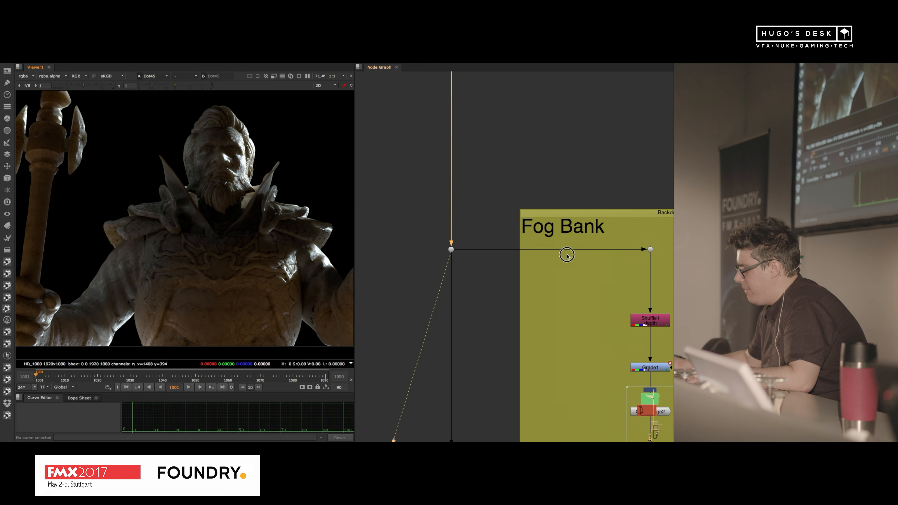
Step: Display the statue's depth channel from Shuffle1 and its graded version from Grade1
{"action": "middle_click_drag", "start_coordinate": [567, 255], "coordinate": [515, 158]}
{"action": "left_click", "coordinate": [604, 224]}
{"action": "key", "text": "1"}
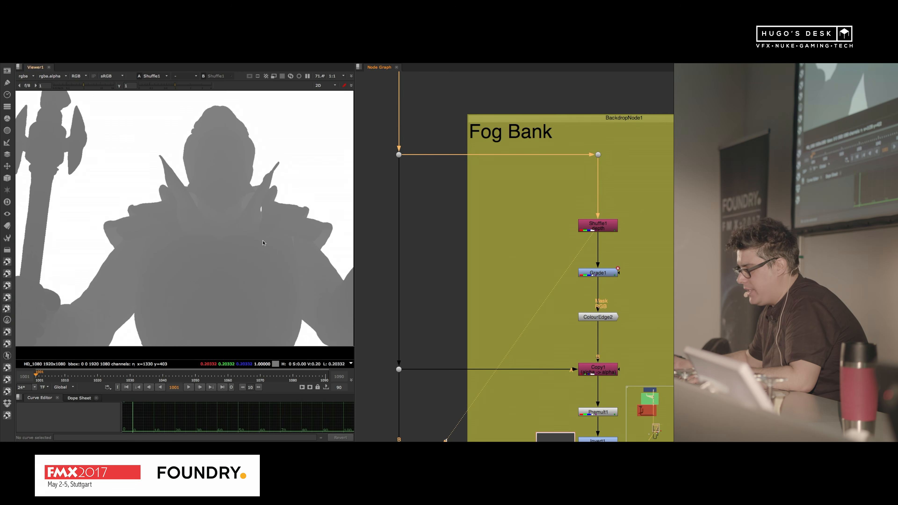
{"action": "middle_click_drag", "start_coordinate": [551, 263], "coordinate": [546, 208]}
{"action": "left_click", "coordinate": [609, 220]}
{"action": "key", "text": "1"}
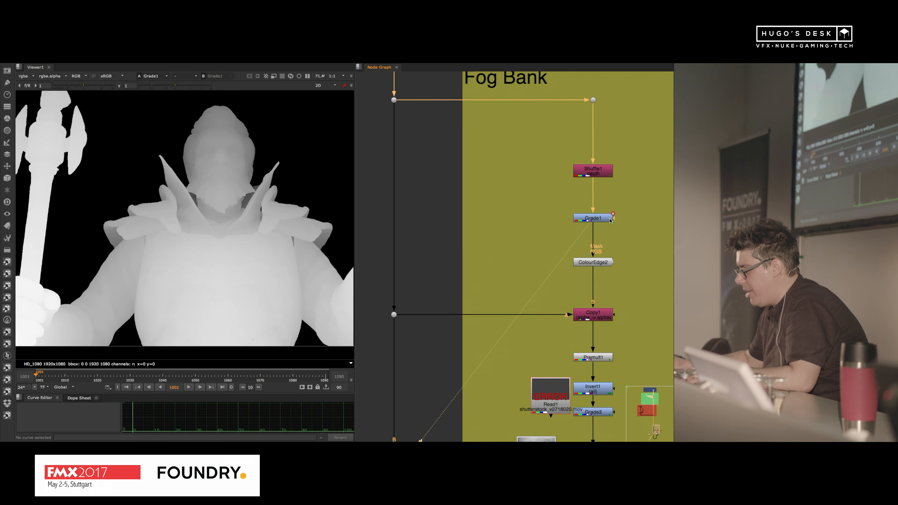
Step: Display the edge-extended depth at ColourEdge2 and the inverted depth matte at Grade3
{"action": "left_click", "coordinate": [599, 262]}
{"action": "key", "text": "1"}
{"action": "middle_click_drag", "start_coordinate": [588, 319], "coordinate": [590, 265]}
{"action": "left_click", "coordinate": [590, 265]}
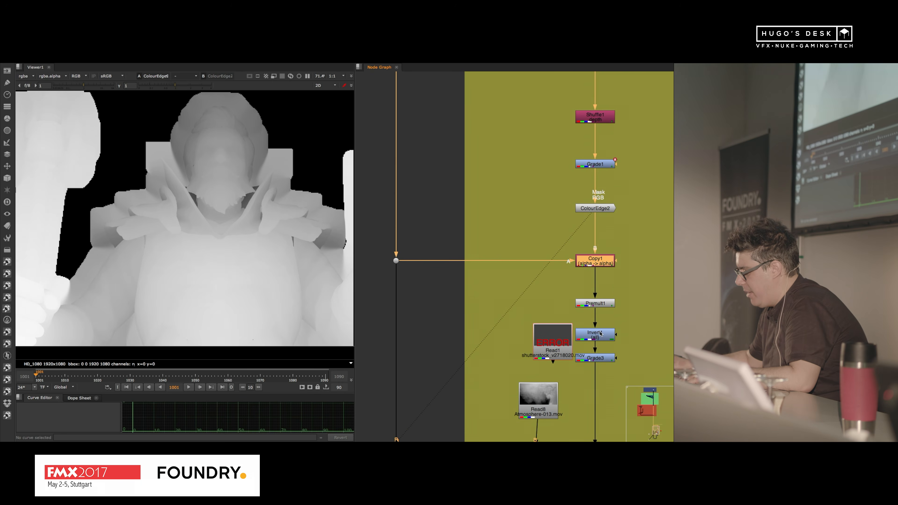
{"action": "left_click", "coordinate": [597, 358]}
{"action": "key", "text": "1"}
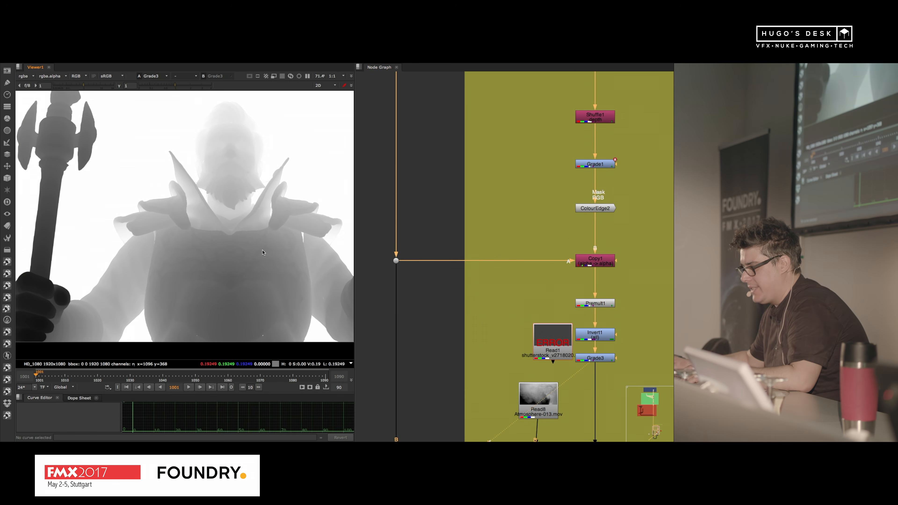
{"action": "scroll", "coordinate": [234, 237], "scroll_direction": "down", "scroll_amount": 2}
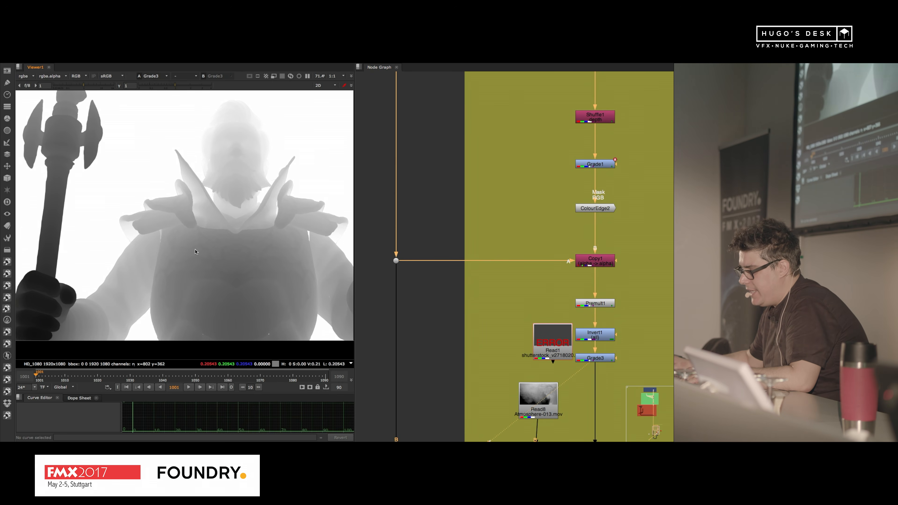
Step: Display the Read8 smoke clip and its multiplication with the depth matte at Merge2
{"action": "middle_click_drag", "start_coordinate": [441, 292], "coordinate": [532, 180]}
{"action": "middle_click_drag", "start_coordinate": [603, 280], "coordinate": [550, 204]}
{"action": "left_click_drag", "start_coordinate": [566, 207], "coordinate": [510, 195]}
{"action": "key", "text": "1"}
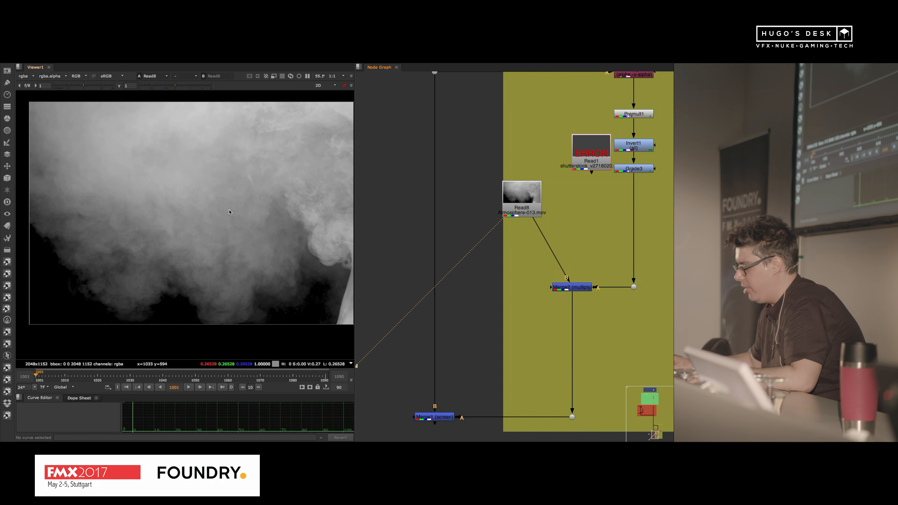
{"action": "left_click", "coordinate": [572, 287]}
{"action": "key", "text": "1"}
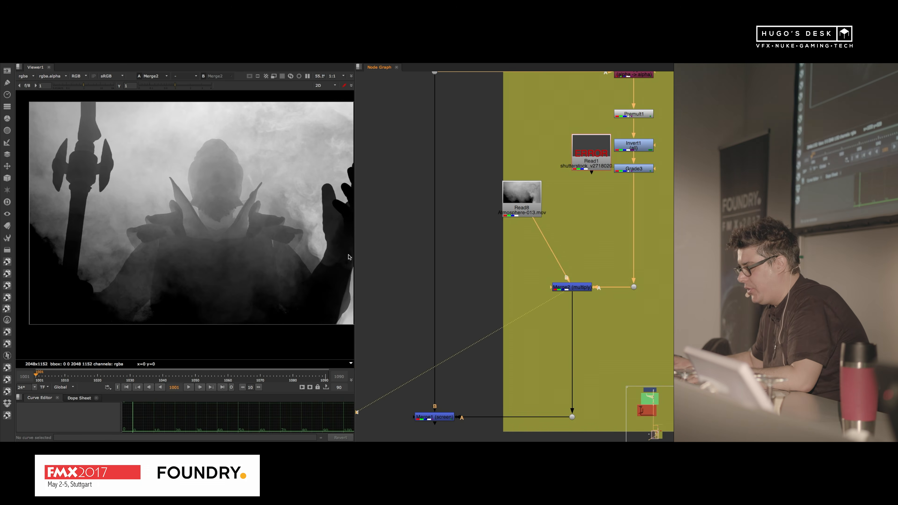
Step: Enlarge the viewer to examine the Merge2 fog, play the timeline briefly and jump to the last frame
{"action": "key", "text": "space"}
{"action": "middle_click_drag", "start_coordinate": [260, 273], "coordinate": [401, 256]}
{"action": "scroll", "coordinate": [388, 257], "scroll_direction": "up", "scroll_amount": 4}
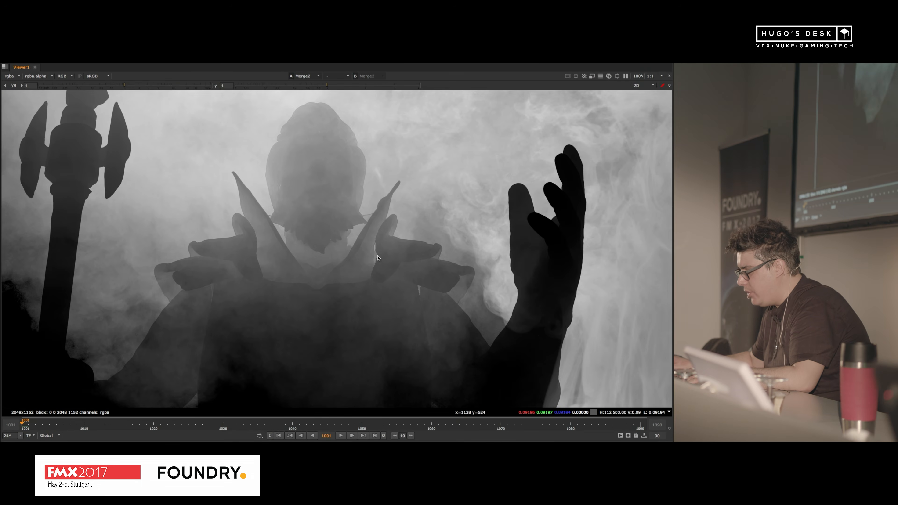
{"action": "scroll", "coordinate": [388, 257], "scroll_direction": "down", "scroll_amount": 1}
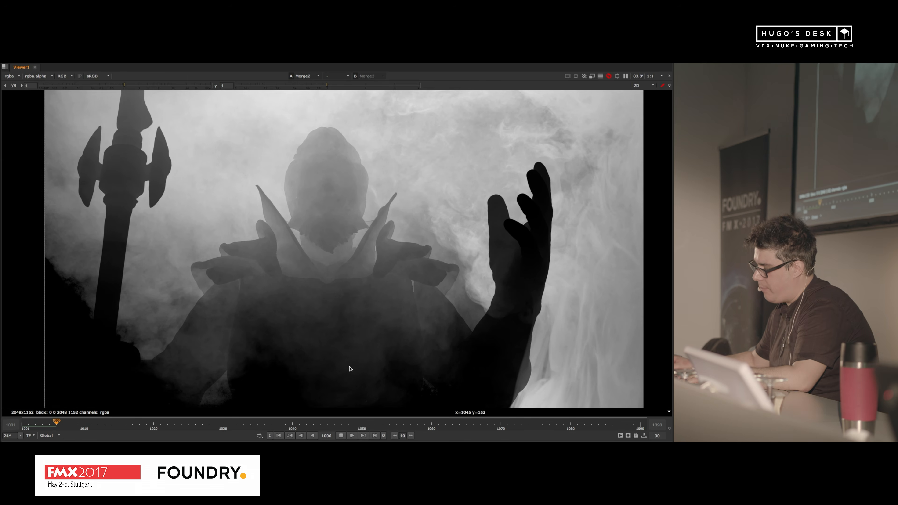
{"action": "left_click", "coordinate": [341, 434]}
{"action": "left_click", "coordinate": [375, 436]}
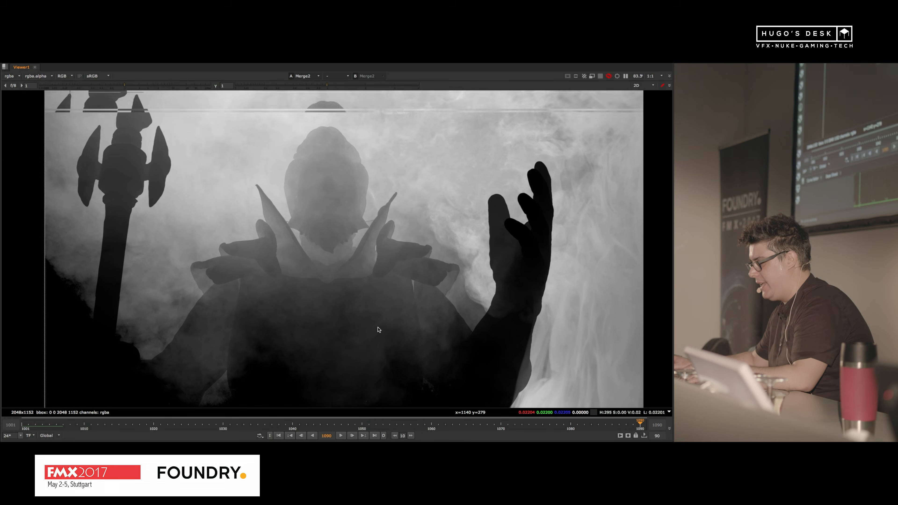
Step: Add a Grade node after the fog's Merge2 with multiply 0.34 and gamma 0.73 while viewing the Merge1 composite
{"action": "key", "text": "space"}
{"action": "key", "text": "1"}
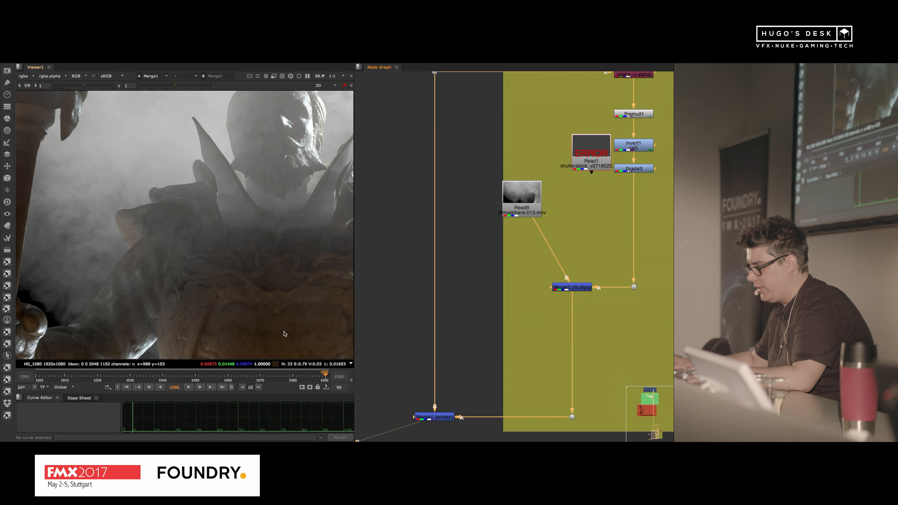
{"action": "left_click", "coordinate": [573, 289]}
{"action": "key", "text": "g"}
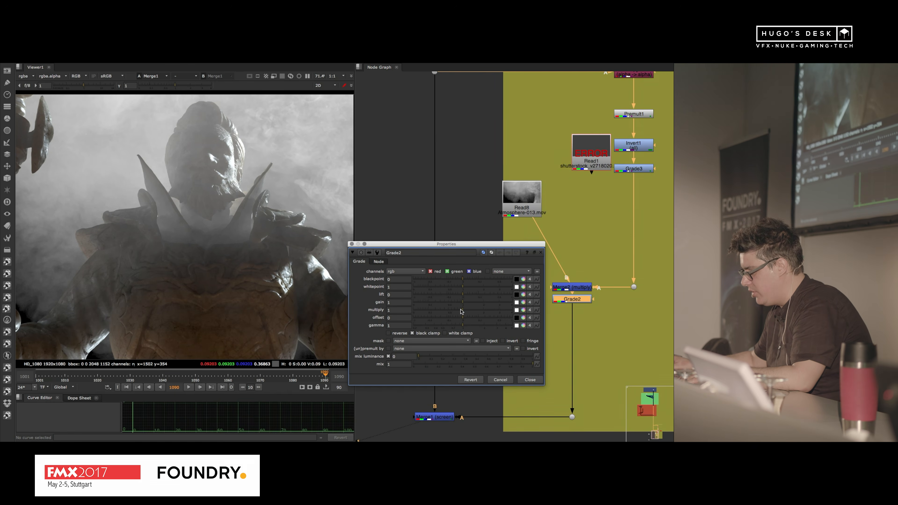
{"action": "left_click_drag", "start_coordinate": [463, 313], "coordinate": [453, 328]}
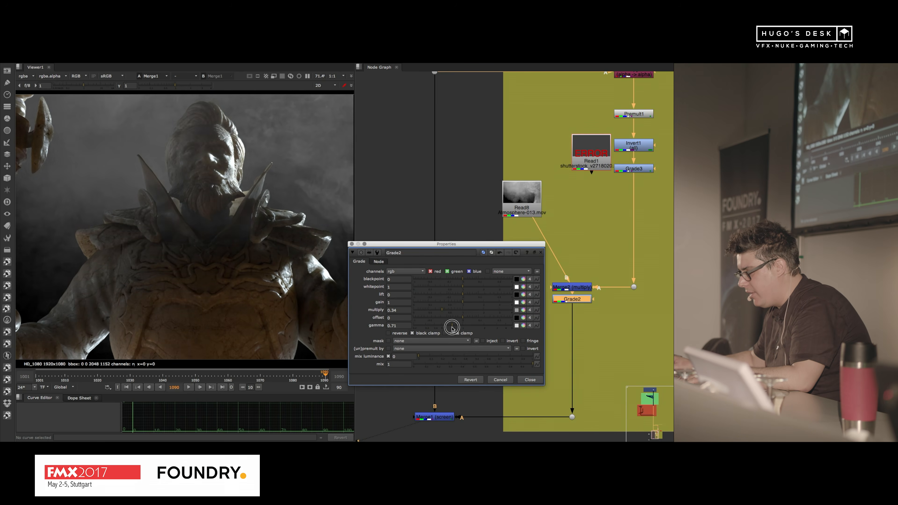
{"action": "scroll", "coordinate": [227, 262], "scroll_direction": "up", "scroll_amount": 3}
{"action": "scroll", "coordinate": [225, 261], "scroll_direction": "down", "scroll_amount": 5}
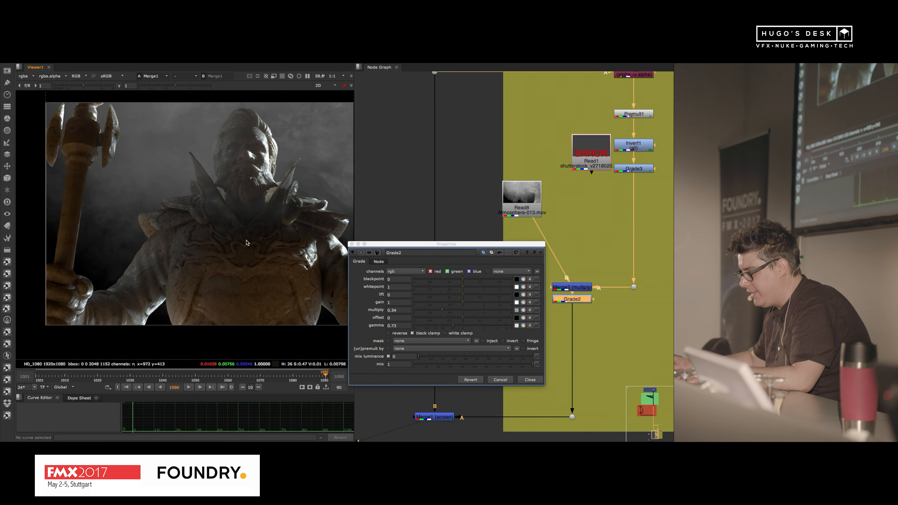
Step: Switch to QuickTime Player and scrub 150518_RK-235.mov from the wide statue shot to the close-up of the statue's face
{"action": "key", "text": "super+Tab"}
{"action": "key", "text": "super+Tab"}
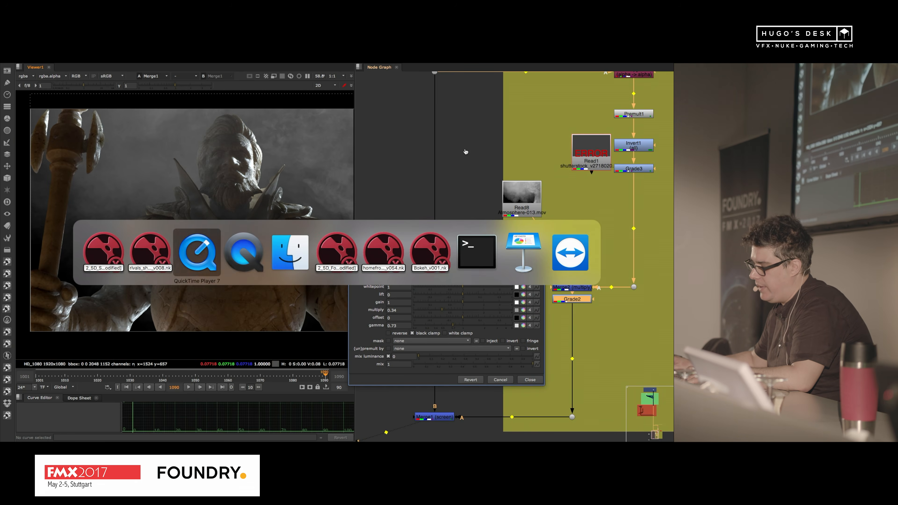
{"action": "key", "text": "ctrl+Up"}
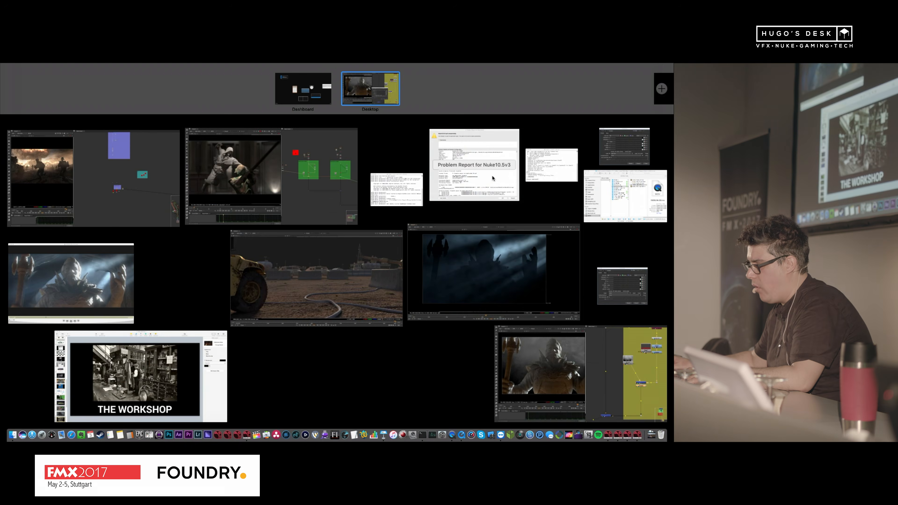
{"action": "left_click", "coordinate": [459, 277]}
{"action": "key", "text": "ctrl+Up"}
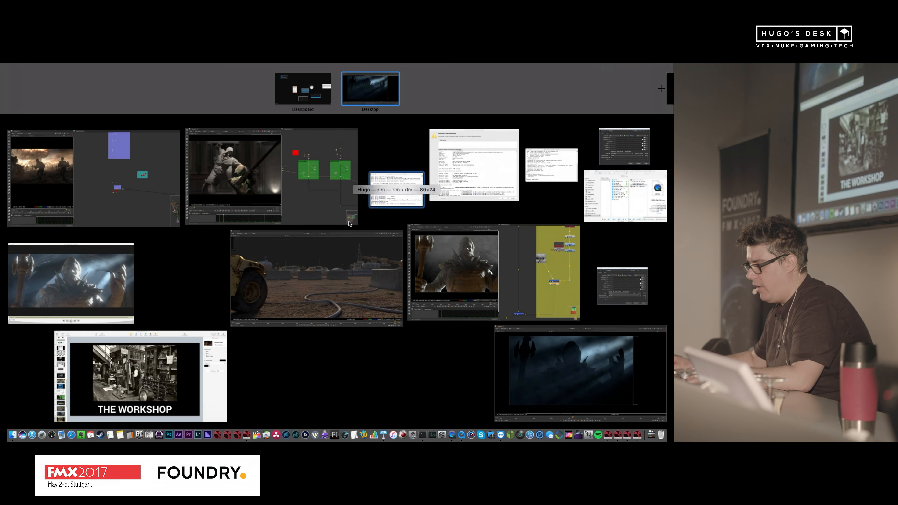
{"action": "left_click", "coordinate": [106, 285]}
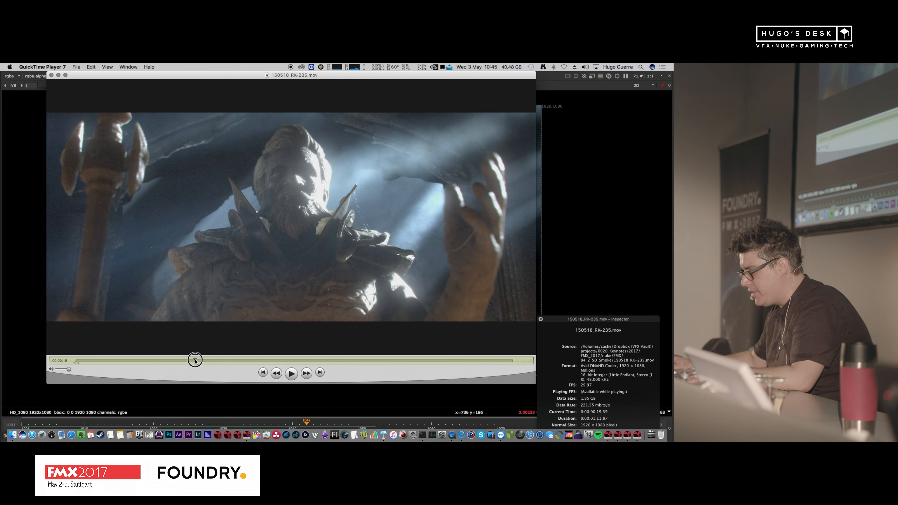
{"action": "left_click_drag", "start_coordinate": [195, 360], "coordinate": [208, 364]}
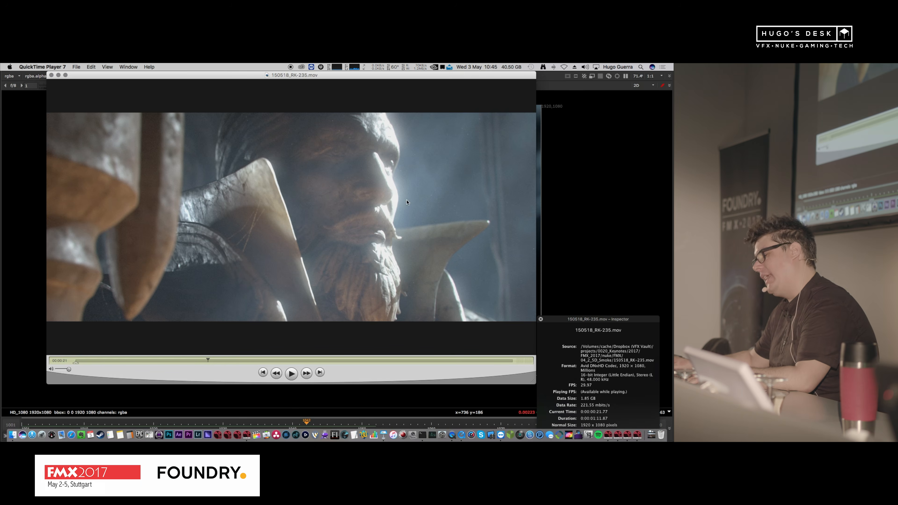
Step: Return to Nuke and open the script acm_sh030_v013.nk from the 06_Baking_3D folder
{"action": "left_click", "coordinate": [620, 183]}
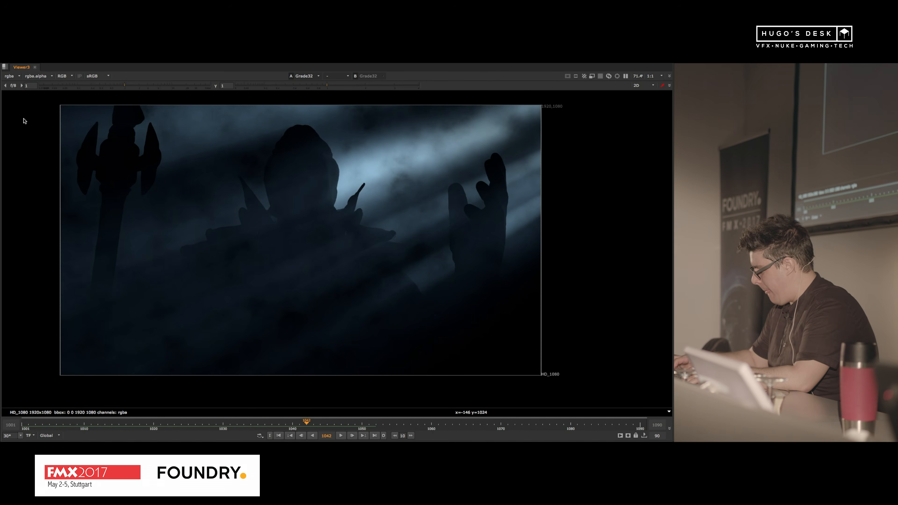
{"action": "key", "text": "super+o"}
{"action": "left_click", "coordinate": [99, 143]}
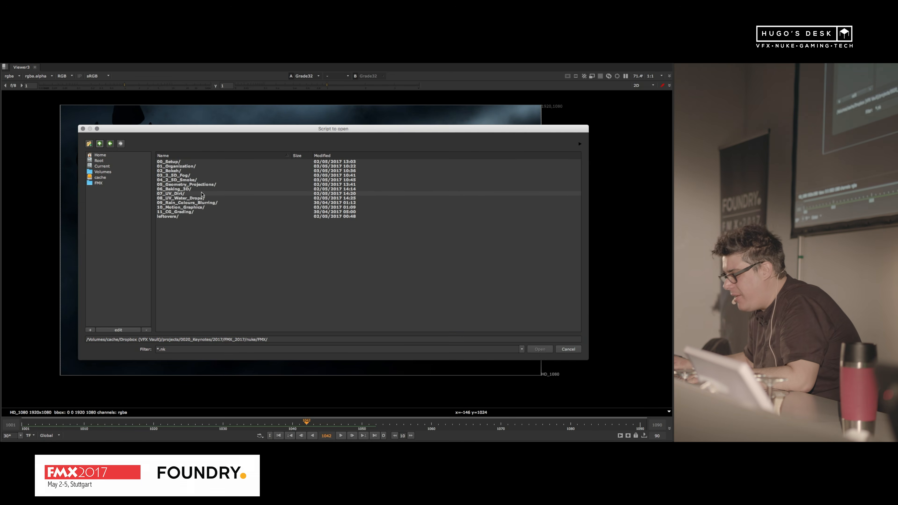
{"action": "double_click", "coordinate": [196, 189]}
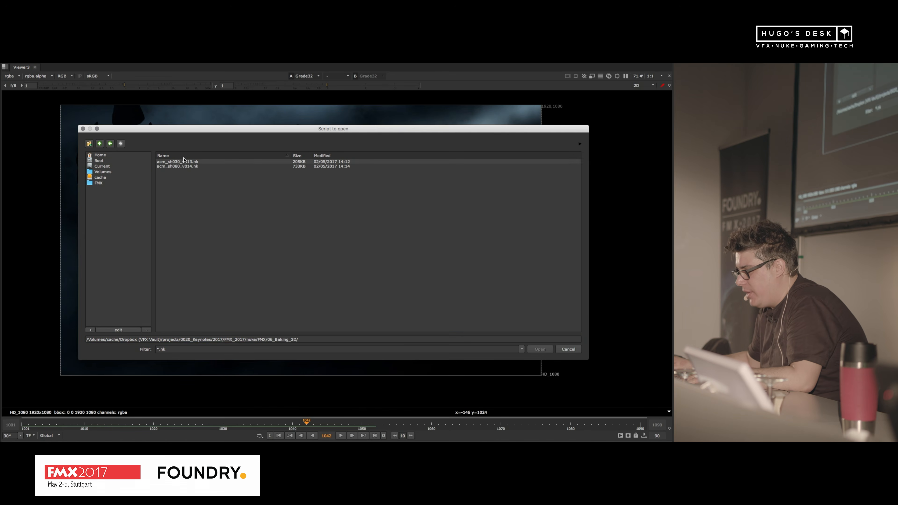
{"action": "left_click", "coordinate": [195, 163]}
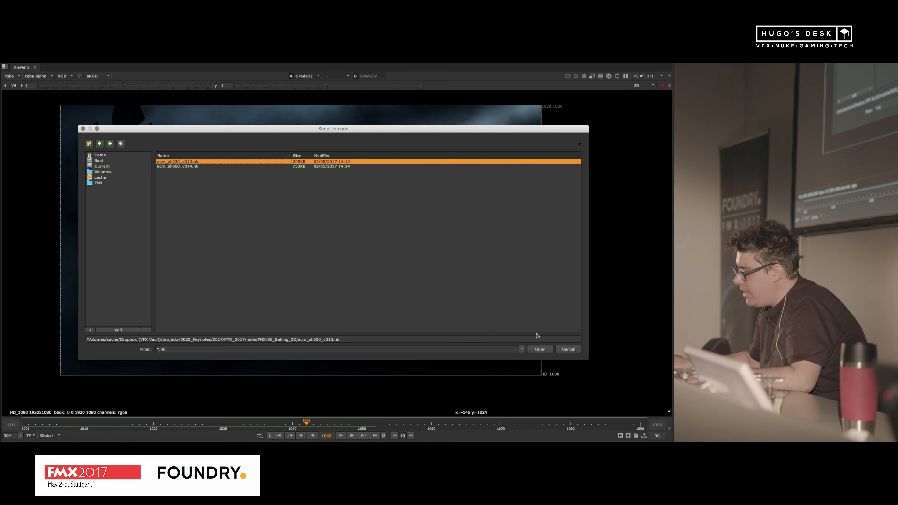
{"action": "left_click", "coordinate": [540, 350]}
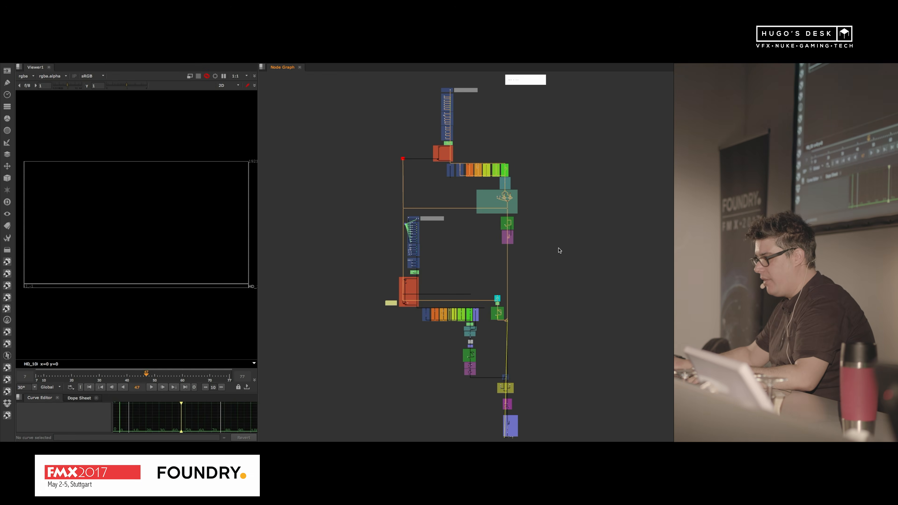
Step: Quit the Nuke sessions holding the Rival Kingdoms light-ray comp and the 2_5D_Smoke_v001.nk script
{"action": "key", "text": "super+Tab"}
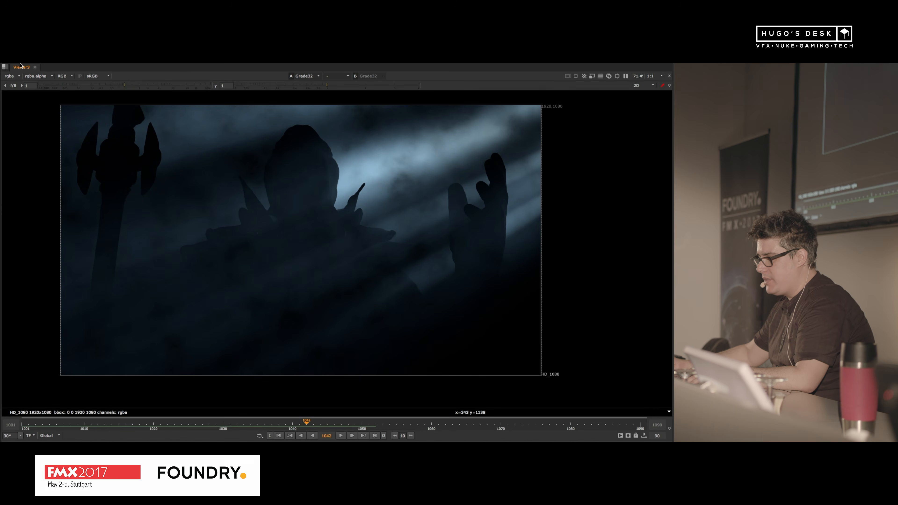
{"action": "left_click", "coordinate": [32, 67]}
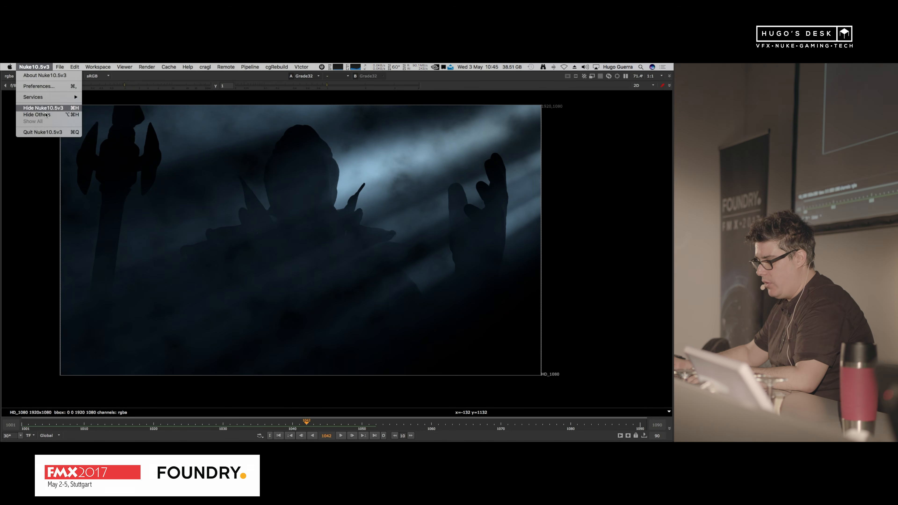
{"action": "left_click", "coordinate": [41, 132]}
{"action": "key", "text": "super+Tab"}
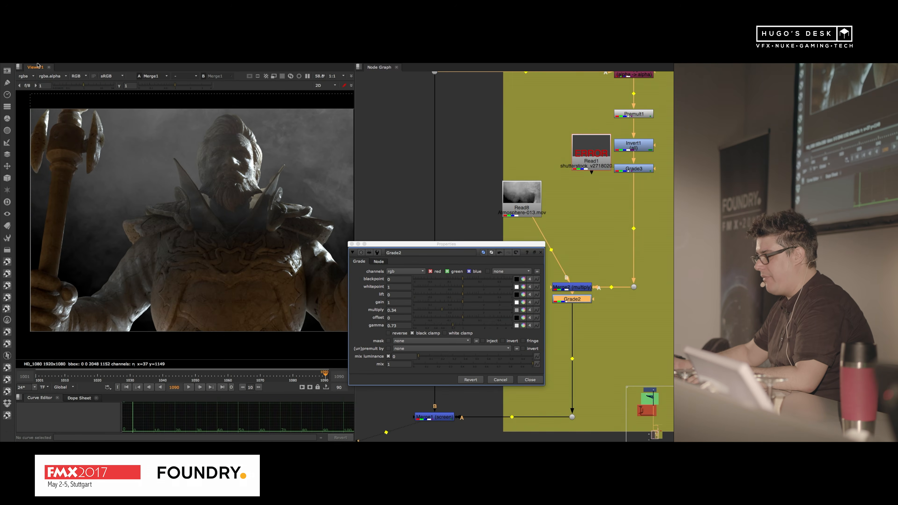
{"action": "left_click", "coordinate": [34, 67]}
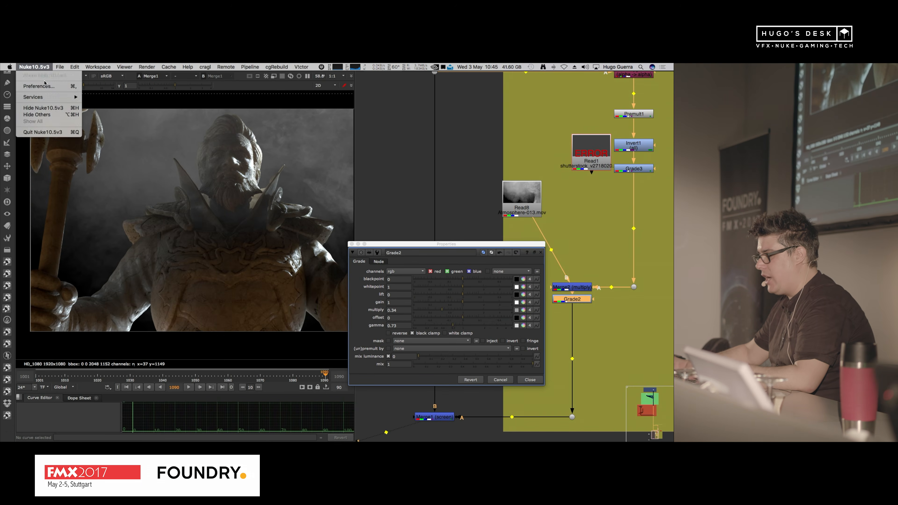
{"action": "left_click", "coordinate": [42, 131]}
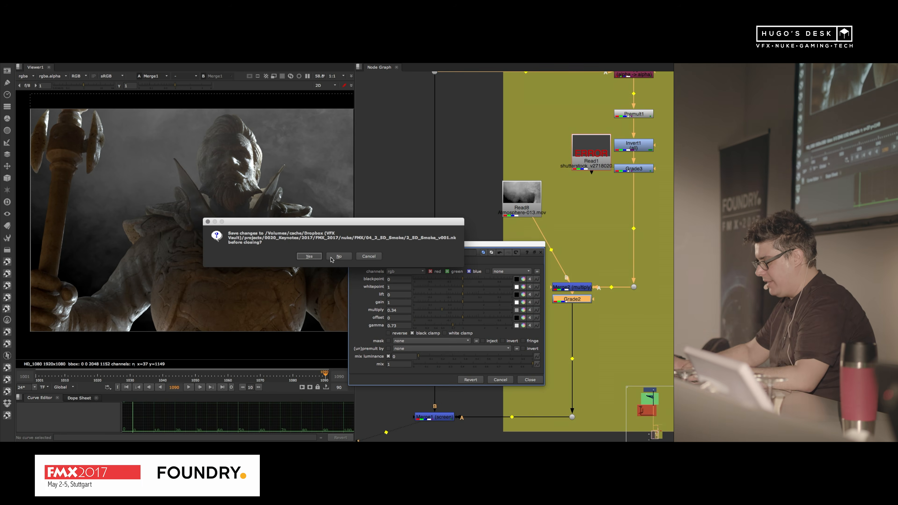
{"action": "left_click", "coordinate": [309, 256]}
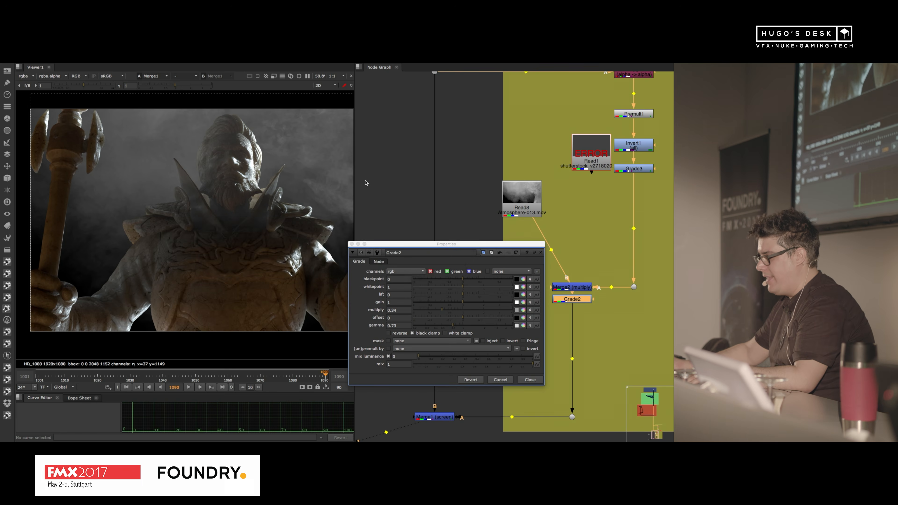
Step: Quit the Nuke sessions holding the Humvee fog script and the soldiers explosion comp
{"action": "key", "text": "super+Tab"}
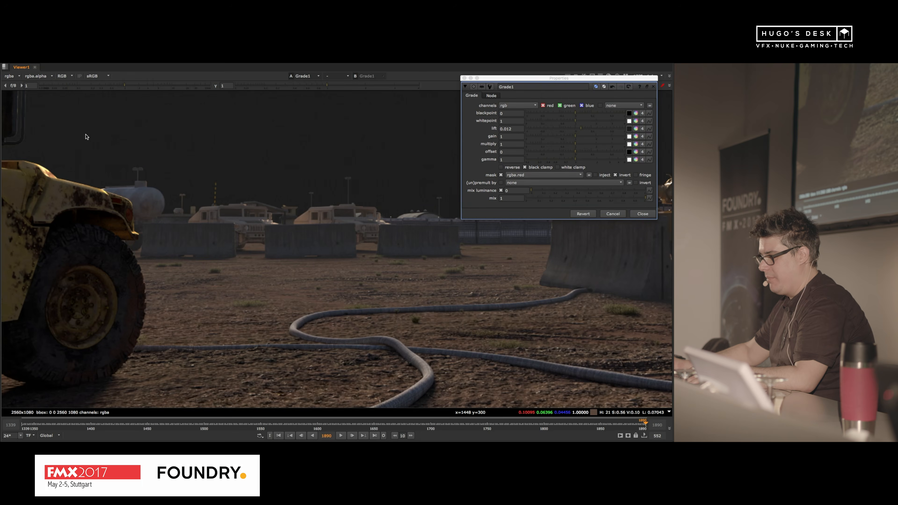
{"action": "left_click", "coordinate": [34, 66]}
{"action": "left_click", "coordinate": [53, 132]}
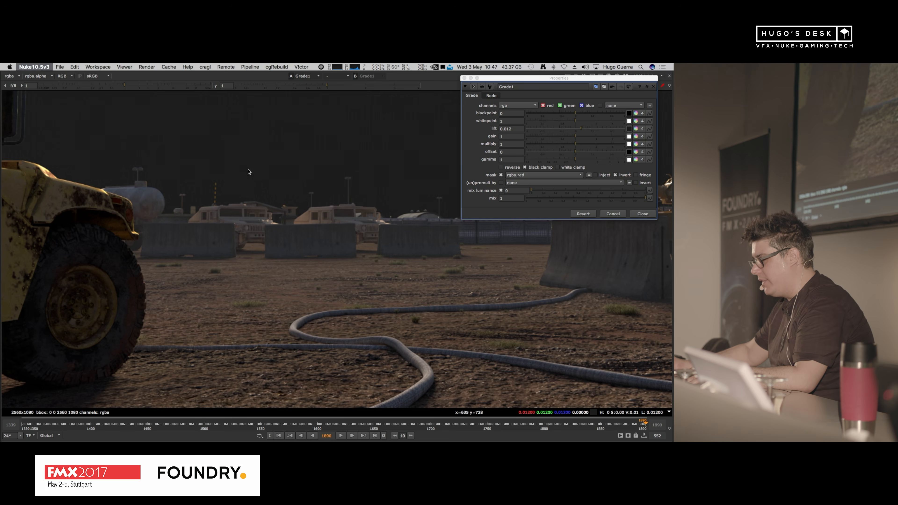
{"action": "left_click", "coordinate": [320, 256]}
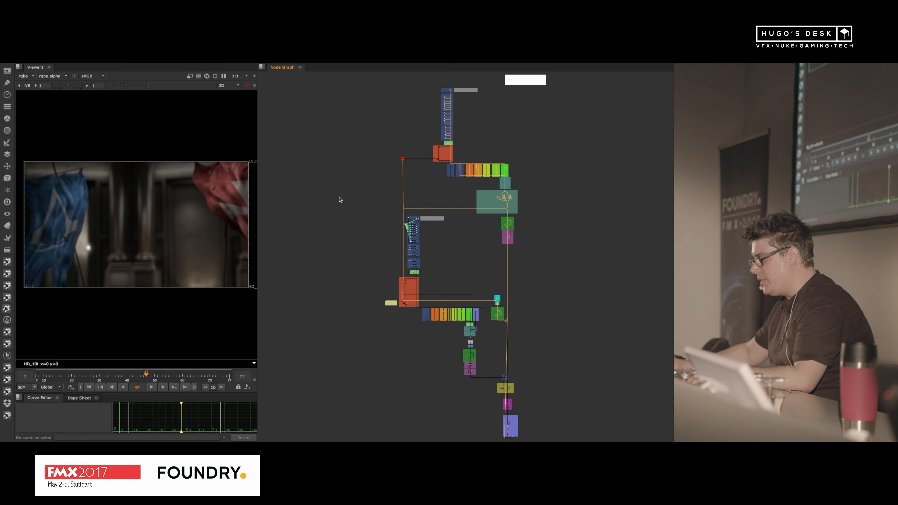
{"action": "key", "text": "super+Tab"}
{"action": "key", "text": "super+Tab"}
{"action": "key", "text": "super+Tab"}
{"action": "key", "text": "super+Tab"}
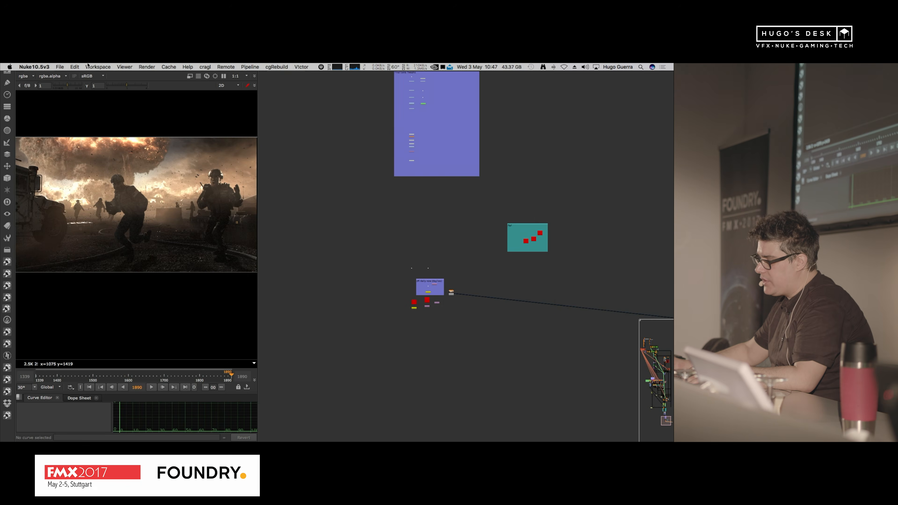
{"action": "left_click", "coordinate": [34, 67]}
{"action": "left_click", "coordinate": [51, 133]}
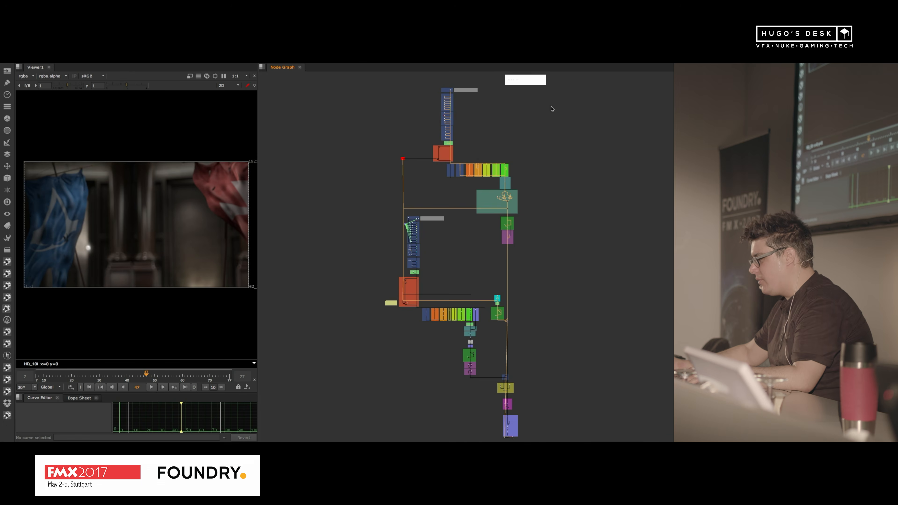
Step: Display the BG Beauty render in the viewer and open the properties of its Read53 node
{"action": "middle_click_drag", "start_coordinate": [457, 109], "coordinate": [455, 166]}
{"action": "scroll", "coordinate": [511, 265], "scroll_direction": "up", "scroll_amount": 10}
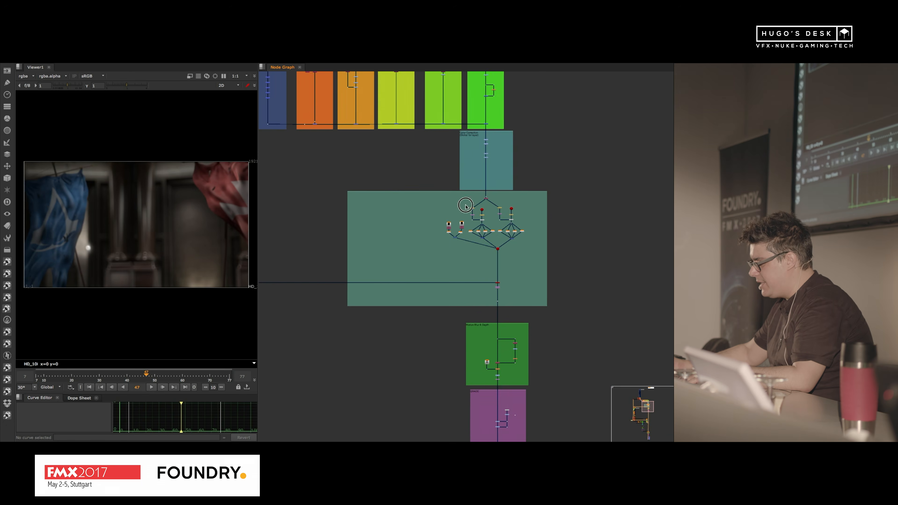
{"action": "middle_click_drag", "start_coordinate": [371, 113], "coordinate": [564, 333]}
{"action": "middle_click_drag", "start_coordinate": [372, 154], "coordinate": [443, 431]}
{"action": "scroll", "coordinate": [492, 196], "scroll_direction": "up", "scroll_amount": 6}
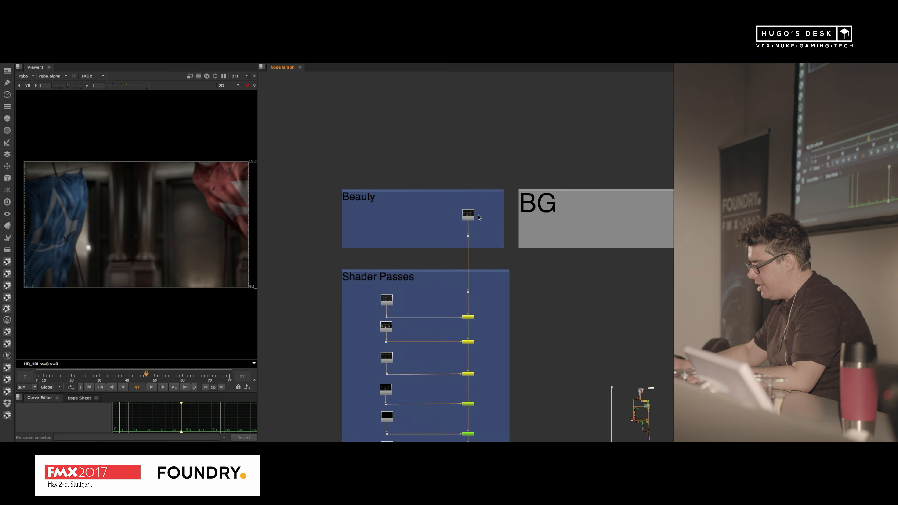
{"action": "left_click", "coordinate": [471, 216]}
{"action": "key", "text": "1"}
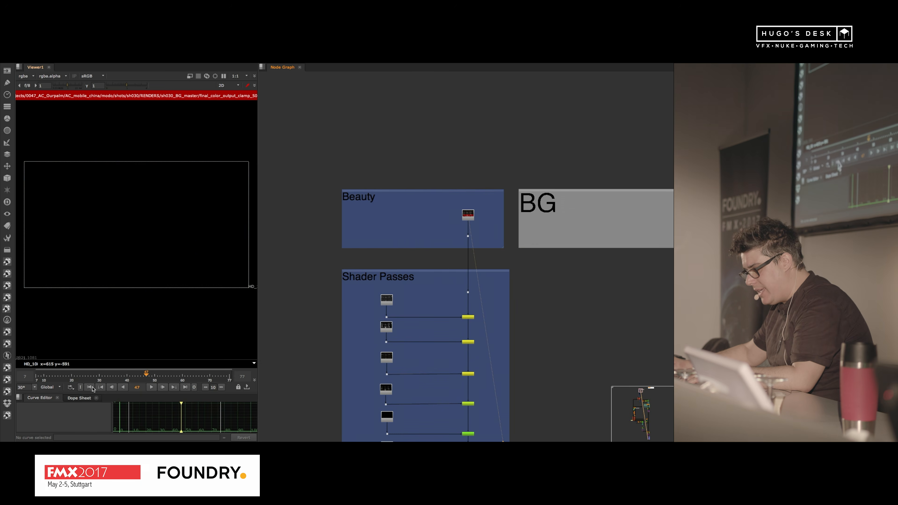
{"action": "double_click", "coordinate": [470, 217]}
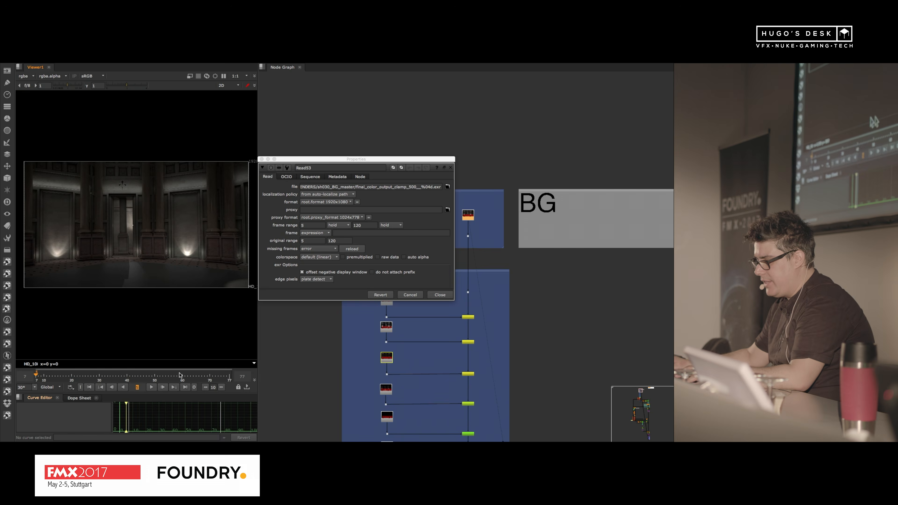
Step: Examine the Read53 background render in an enlarged viewer and jump to frame 120, then restore the layout
{"action": "key", "text": "space"}
{"action": "left_click_drag", "start_coordinate": [342, 159], "coordinate": [68, 175]}
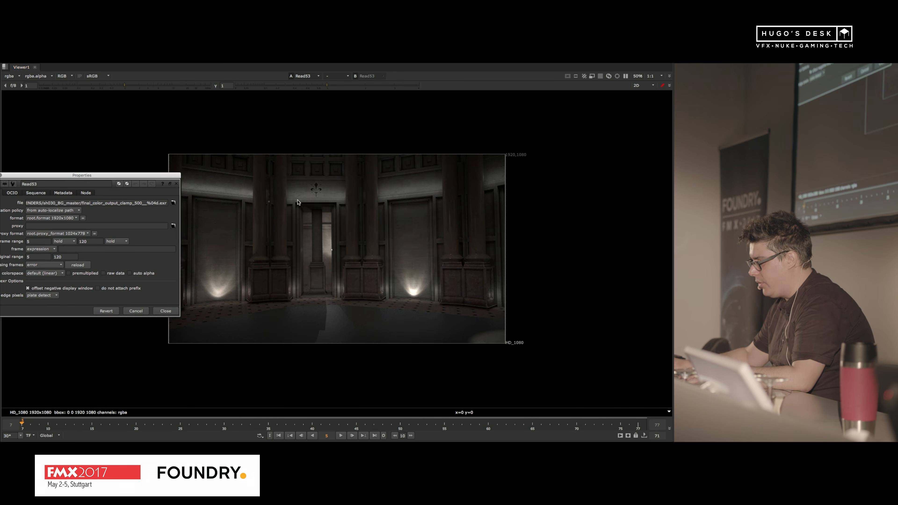
{"action": "scroll", "coordinate": [355, 254], "scroll_direction": "up", "scroll_amount": 3}
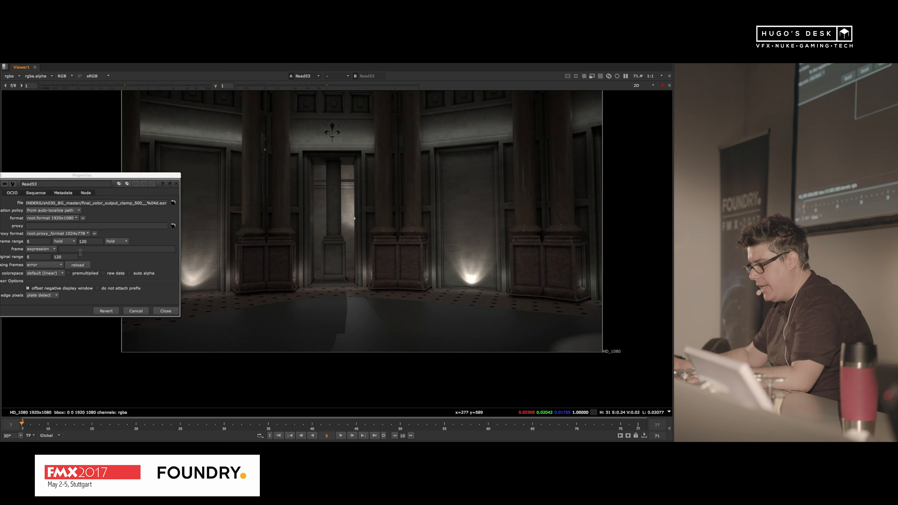
{"action": "left_click", "coordinate": [75, 243]}
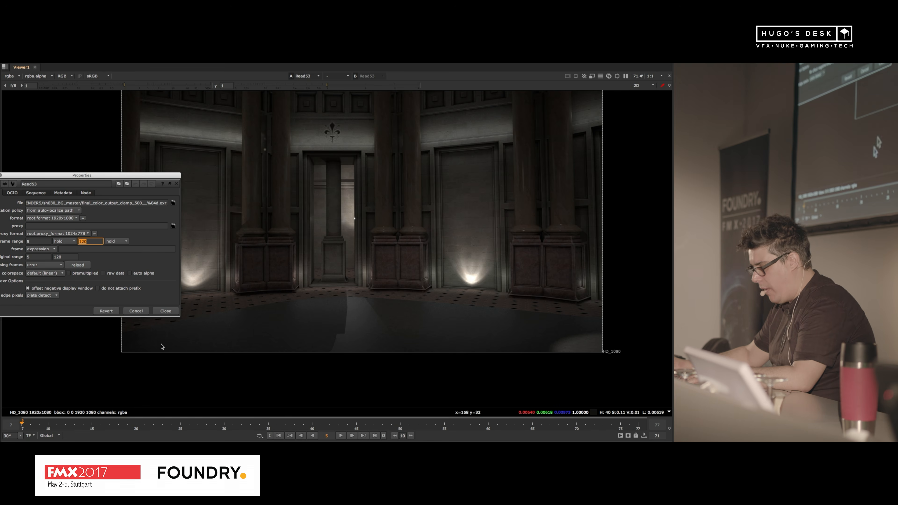
{"action": "left_click", "coordinate": [326, 436]}
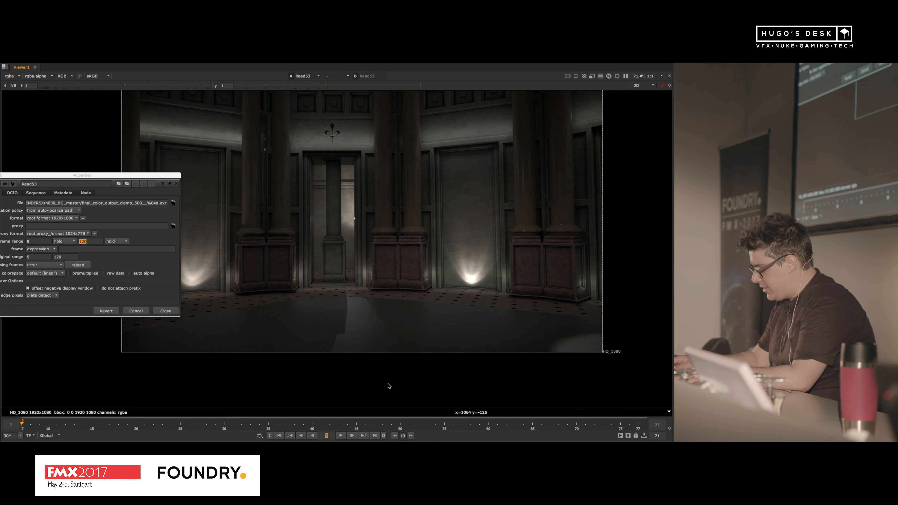
{"action": "type", "text": "120"}
{"action": "key", "text": "Return"}
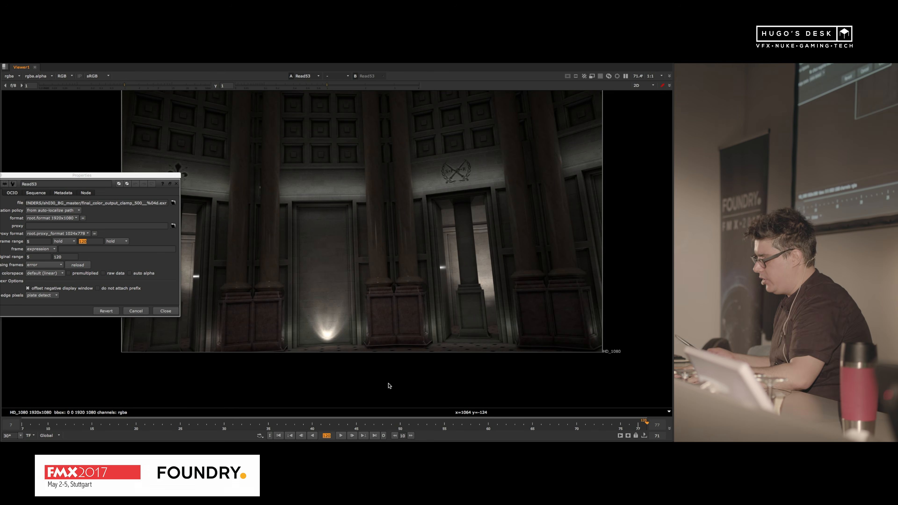
{"action": "key", "text": "space"}
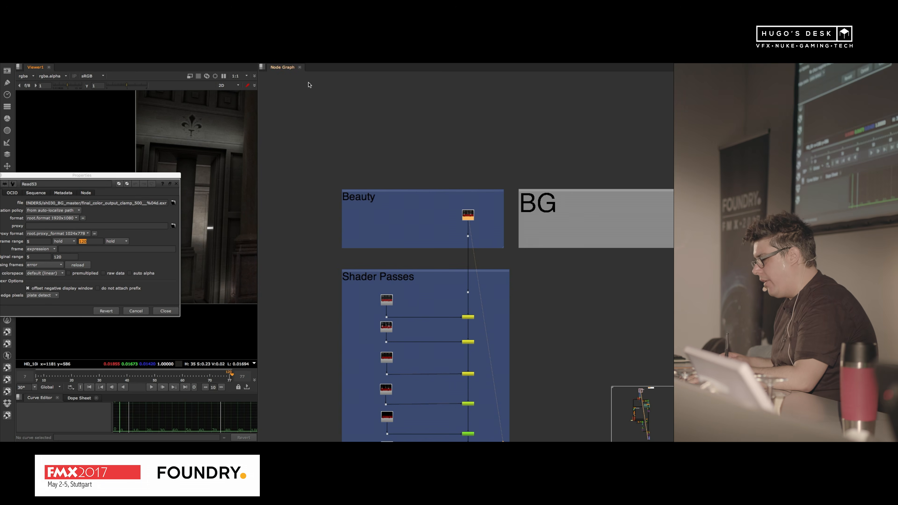
Step: Close the Read53 properties and display the Scene node of the projection setup in an enlarged viewer
{"action": "left_click", "coordinate": [177, 183]}
{"action": "scroll", "coordinate": [397, 243], "scroll_direction": "down", "scroll_amount": 6}
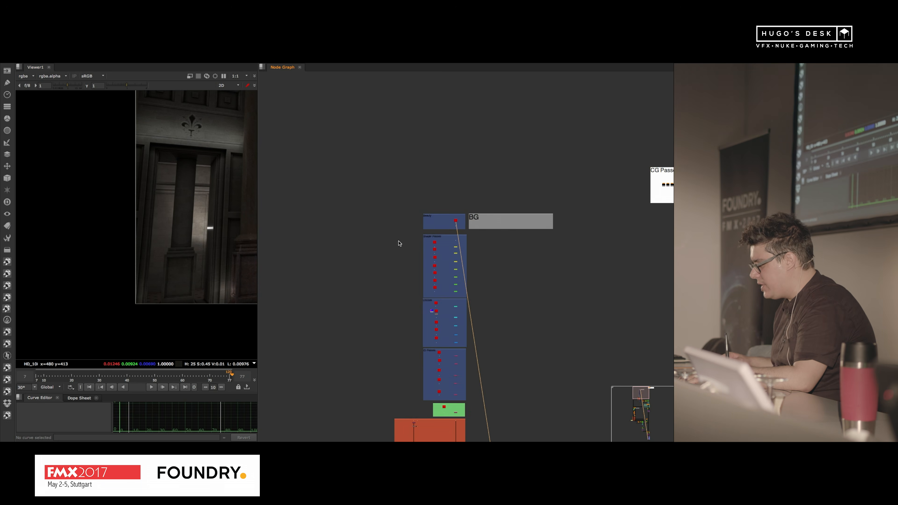
{"action": "scroll", "coordinate": [538, 383], "scroll_direction": "up", "scroll_amount": 6}
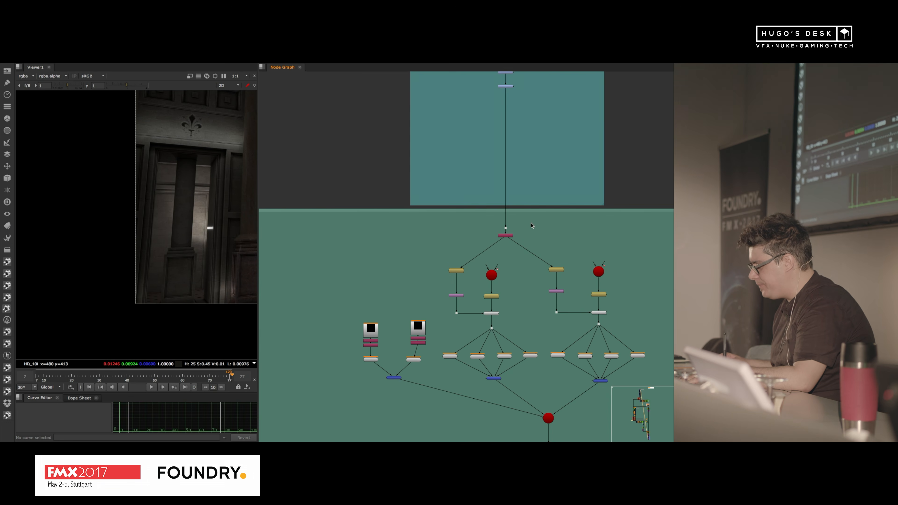
{"action": "middle_click_drag", "start_coordinate": [545, 396], "coordinate": [535, 322]}
{"action": "left_click_drag", "start_coordinate": [528, 319], "coordinate": [553, 358]}
{"action": "key", "text": "1"}
{"action": "key", "text": "space"}
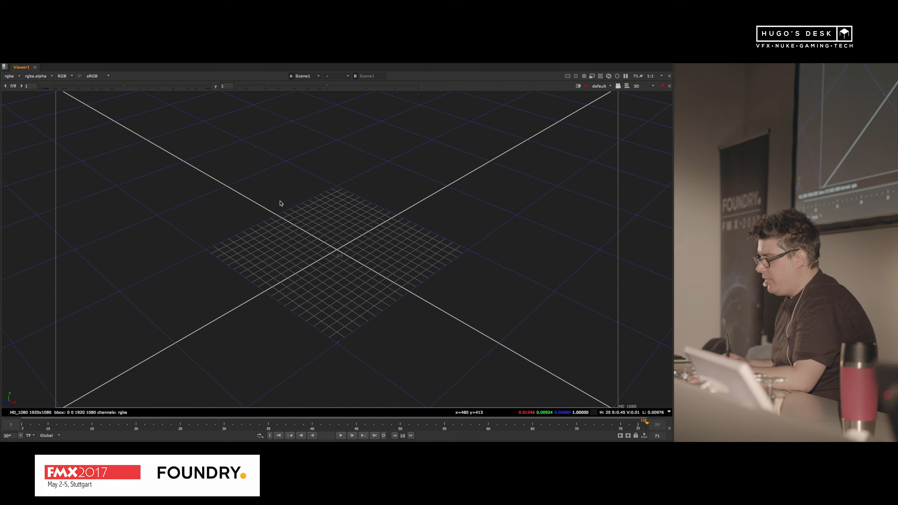
Step: Examine the projected room geometry and the cameras of the 3D scene from several angles
{"action": "middle_click_drag", "start_coordinate": [261, 200], "coordinate": [236, 224], "text": "alt"}
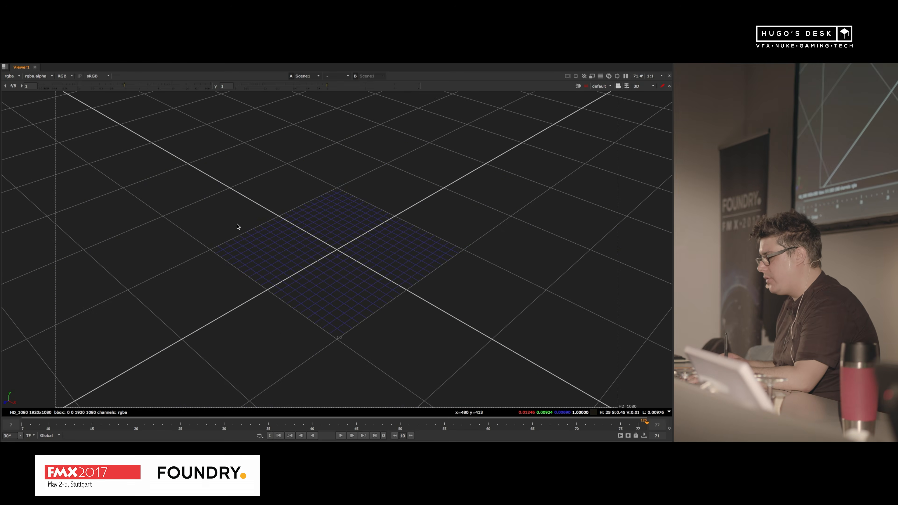
{"action": "mouse_move", "coordinate": [287, 206]}
{"action": "middle_mouse_down", "text": "alt"}
{"action": "mouse_move", "coordinate": [250, 239]}
{"action": "mouse_move", "coordinate": [252, 232]}
{"action": "middle_mouse_up", "text": "alt"}
{"action": "left_click_drag", "start_coordinate": [369, 263], "coordinate": [373, 375], "text": "alt"}
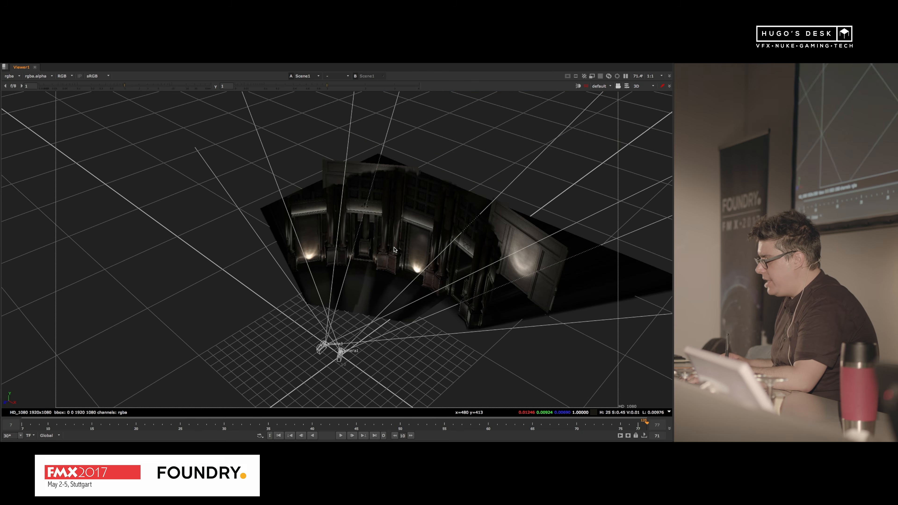
{"action": "middle_click_drag", "start_coordinate": [367, 217], "coordinate": [444, 211], "text": "alt"}
{"action": "left_click_drag", "start_coordinate": [444, 210], "coordinate": [467, 191], "text": "super"}
{"action": "mouse_move", "coordinate": [360, 242]}
{"action": "left_mouse_down", "text": "alt"}
{"action": "mouse_move", "coordinate": [356, 205]}
{"action": "mouse_move", "coordinate": [331, 261]}
{"action": "mouse_move", "coordinate": [397, 263]}
{"action": "mouse_move", "coordinate": [304, 296]}
{"action": "mouse_move", "coordinate": [321, 291]}
{"action": "mouse_move", "coordinate": [313, 297]}
{"action": "left_mouse_up", "text": "alt"}
{"action": "mouse_move", "coordinate": [371, 210]}
{"action": "left_mouse_down", "text": "super"}
{"action": "mouse_move", "coordinate": [355, 255]}
{"action": "mouse_move", "coordinate": [388, 319]}
{"action": "mouse_move", "coordinate": [389, 255]}
{"action": "mouse_move", "coordinate": [419, 299]}
{"action": "mouse_move", "coordinate": [410, 308]}
{"action": "left_mouse_up", "text": "super"}
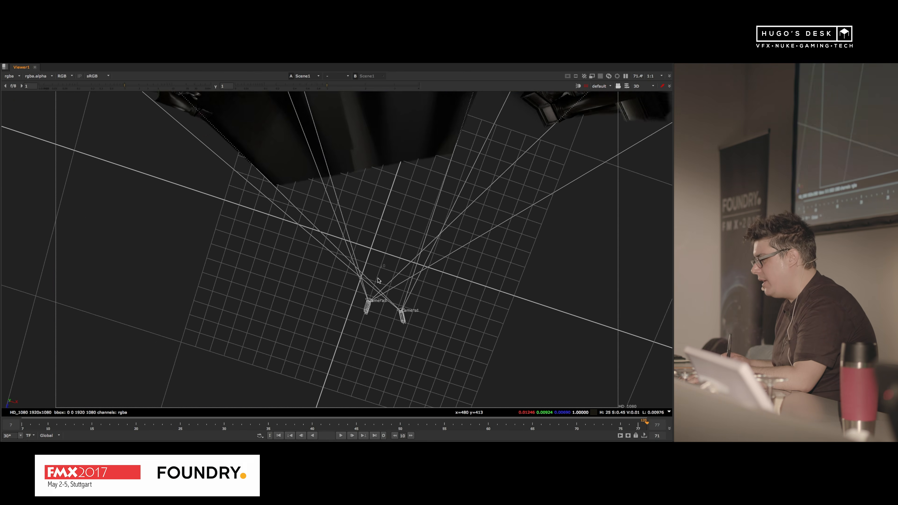
{"action": "mouse_move", "coordinate": [375, 149]}
{"action": "left_mouse_down", "text": "super"}
{"action": "mouse_move", "coordinate": [365, 134]}
{"action": "mouse_move", "coordinate": [395, 172]}
{"action": "mouse_move", "coordinate": [455, 189]}
{"action": "mouse_move", "coordinate": [353, 191]}
{"action": "left_mouse_up", "text": "super"}
Step: Select the room geometry to inspect its complete wireframe, and clear the selection in the 3D view
{"action": "scroll", "coordinate": [366, 136], "scroll_direction": "up", "scroll_amount": 5}
{"action": "left_click", "coordinate": [370, 146]}
{"action": "scroll", "coordinate": [407, 171], "scroll_direction": "down", "scroll_amount": 5}
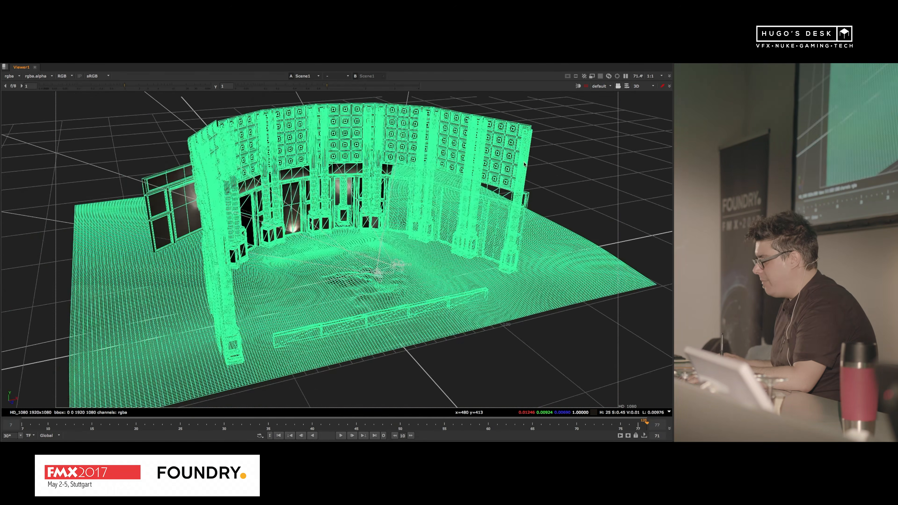
{"action": "left_click", "coordinate": [580, 155]}
{"action": "left_click", "coordinate": [600, 86]}
{"action": "left_click", "coordinate": [606, 92]}
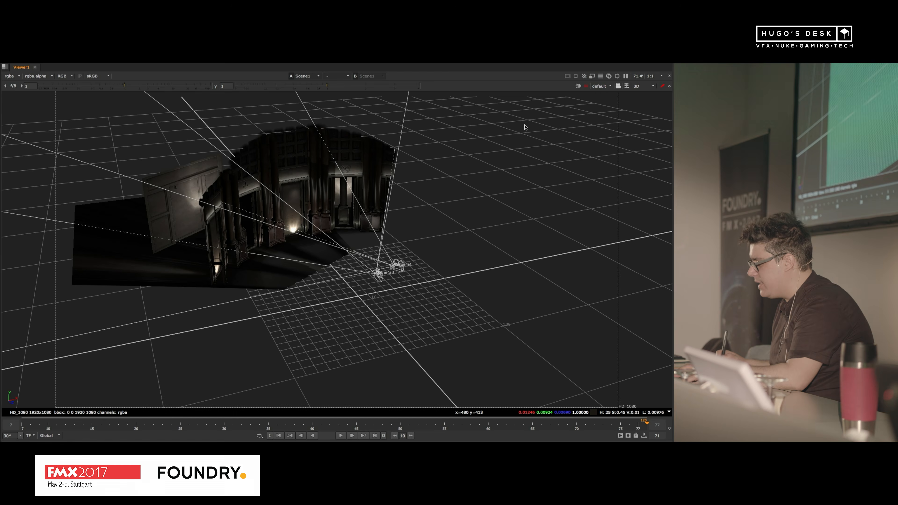
{"action": "left_click", "coordinate": [525, 128]}
Step: Deselect the Scene node in the node graph and bring the viewer back to its 3D view of the scene
{"action": "key", "text": "space"}
{"action": "scroll", "coordinate": [553, 403], "scroll_direction": "down", "scroll_amount": 10}
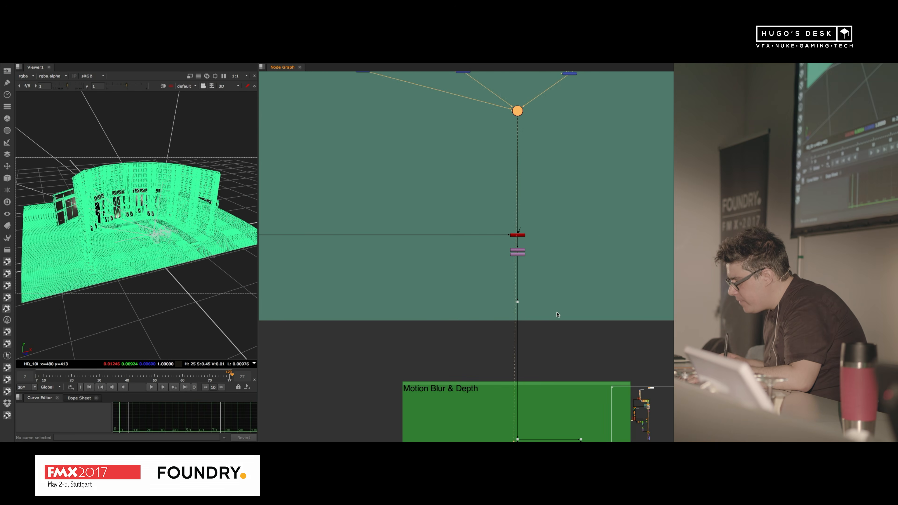
{"action": "left_click", "coordinate": [499, 238]}
{"action": "key", "text": "space"}
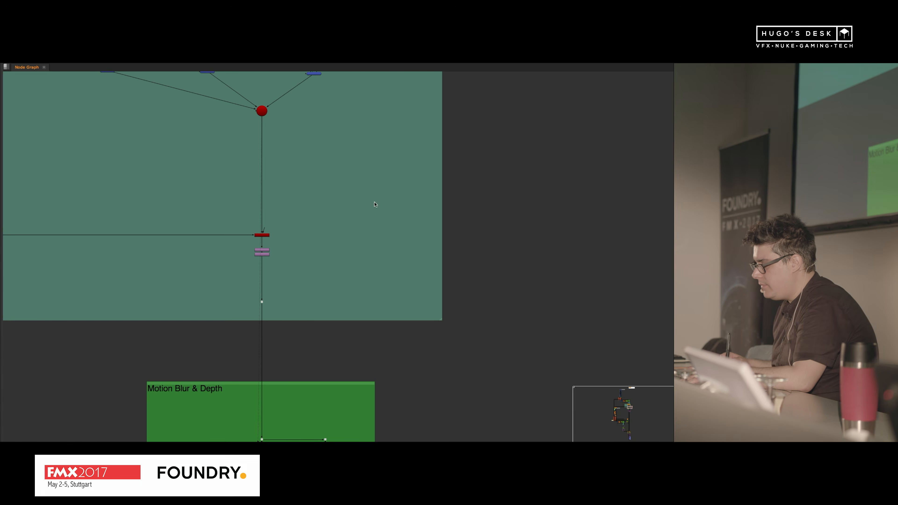
{"action": "key", "text": "space"}
{"action": "key", "text": "Tab"}
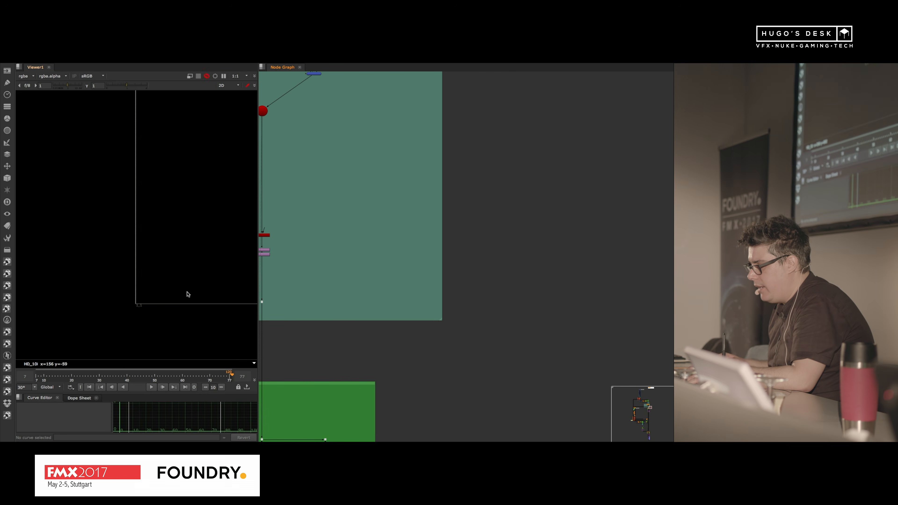
{"action": "key", "text": "Tab"}
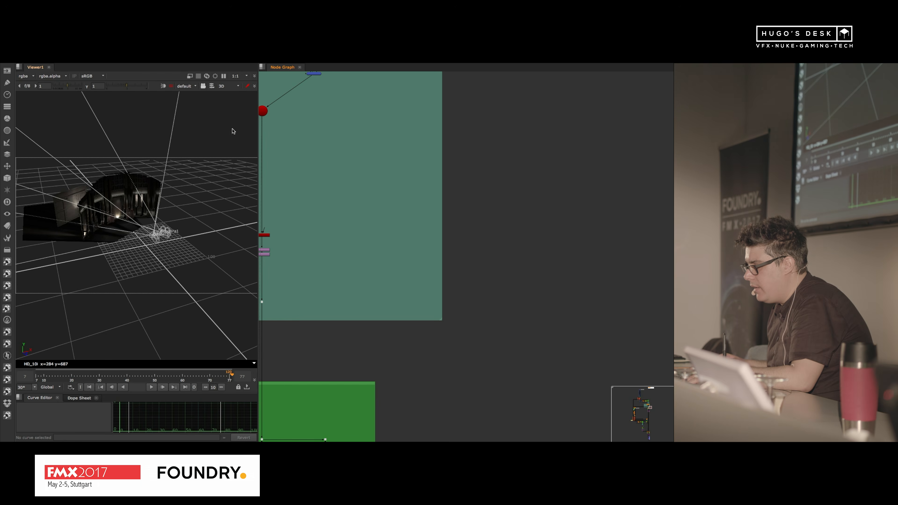
{"action": "key", "text": "space"}
Step: Look through a scene camera in the enlarged viewer, lock the 3D view to it and play the shot
{"action": "key", "text": "space"}
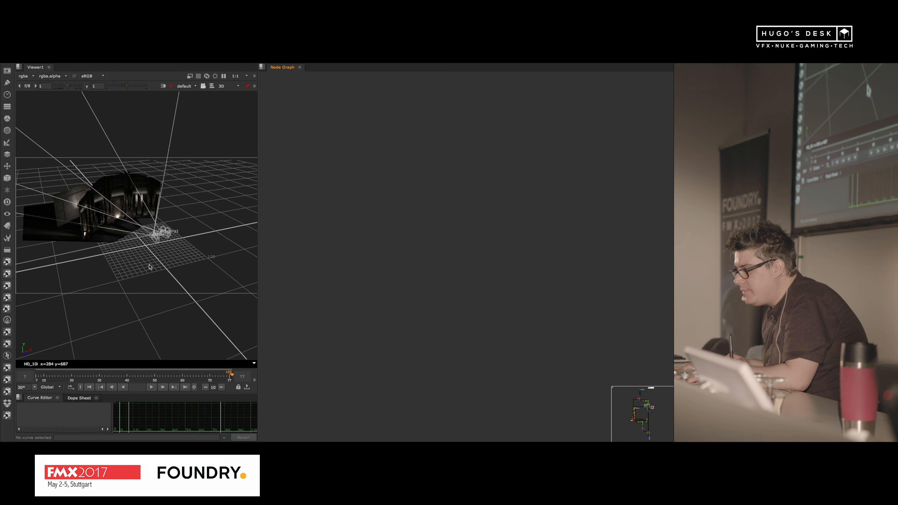
{"action": "key", "text": "space"}
{"action": "left_click", "coordinate": [598, 86]}
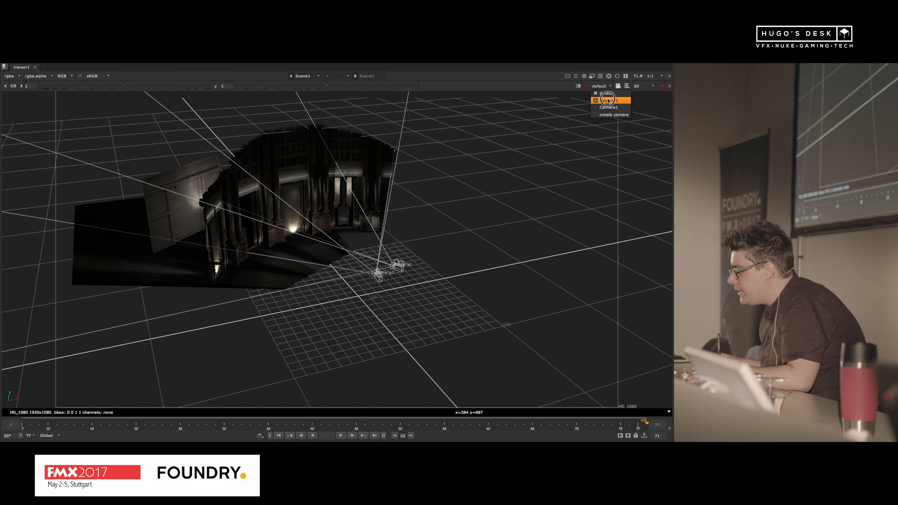
{"action": "left_click", "coordinate": [608, 107]}
{"action": "middle_click_drag", "start_coordinate": [460, 254], "coordinate": [455, 254], "text": "alt"}
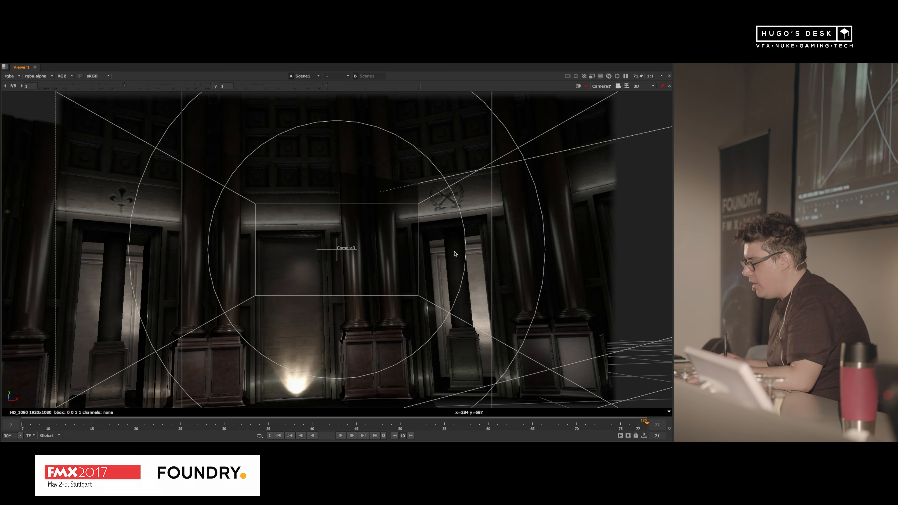
{"action": "left_click", "coordinate": [618, 86]}
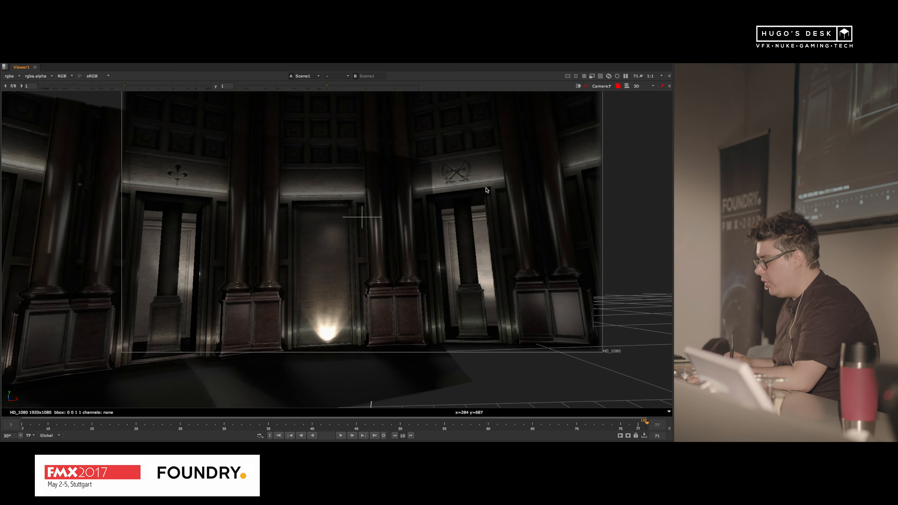
{"action": "left_click", "coordinate": [340, 436]}
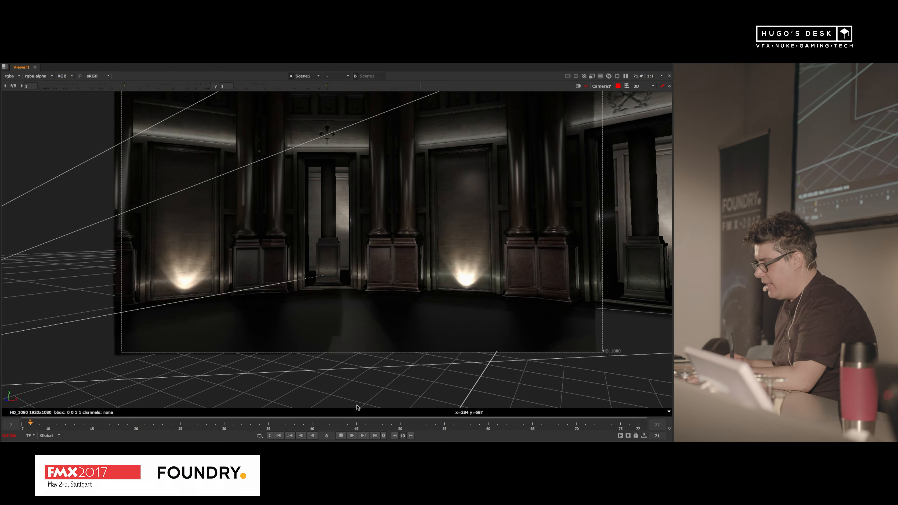
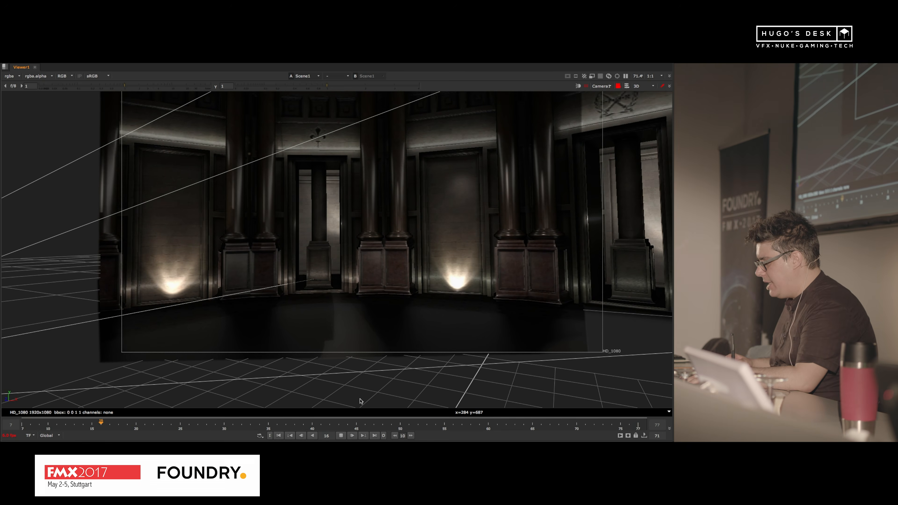
Step: Restore the pane layout and examine the background projection node tree in the node graph
{"action": "key", "text": "space"}
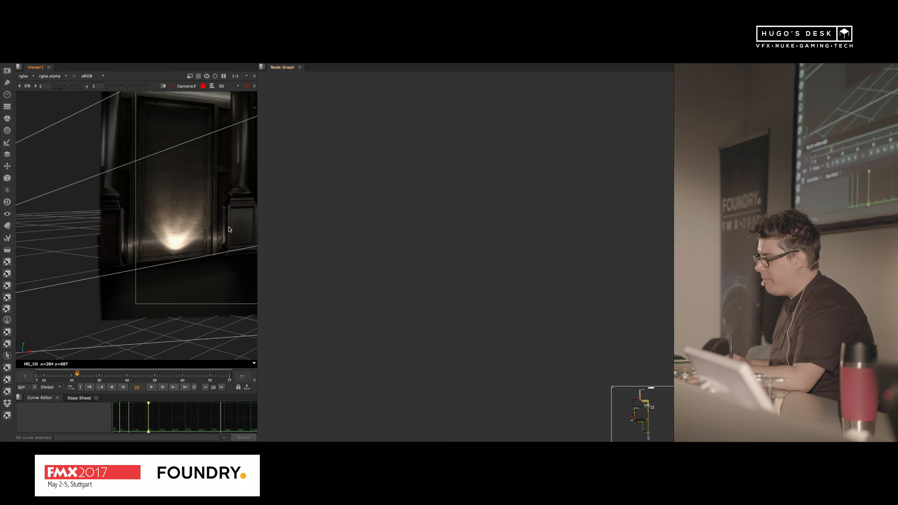
{"action": "middle_click_drag", "start_coordinate": [229, 227], "coordinate": [165, 260]}
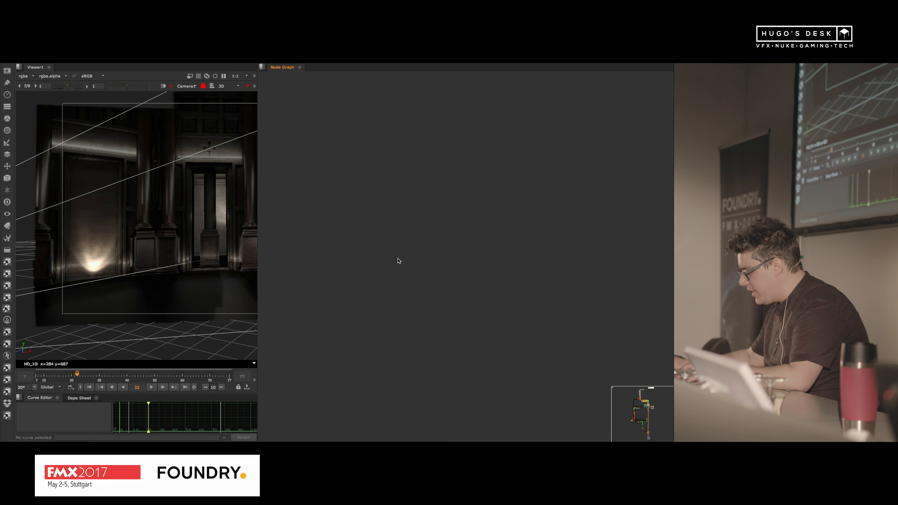
{"action": "key", "text": "space"}
{"action": "key", "text": "space"}
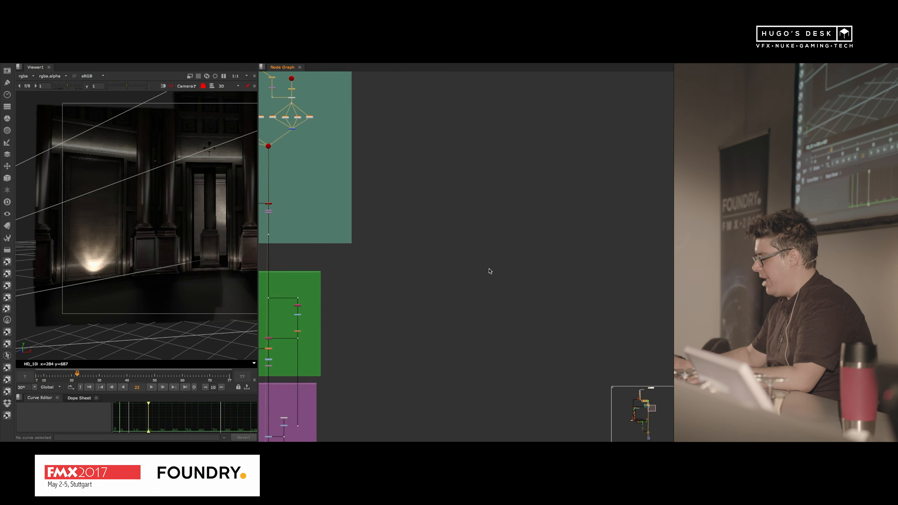
{"action": "scroll", "coordinate": [489, 272], "scroll_direction": "down", "scroll_amount": 5}
{"action": "middle_click_drag", "start_coordinate": [429, 274], "coordinate": [503, 329]}
{"action": "scroll", "coordinate": [470, 295], "scroll_direction": "up", "scroll_amount": 7}
{"action": "left_click_drag", "start_coordinate": [513, 316], "coordinate": [472, 330]}
{"action": "scroll", "coordinate": [474, 198], "scroll_direction": "up", "scroll_amount": 3}
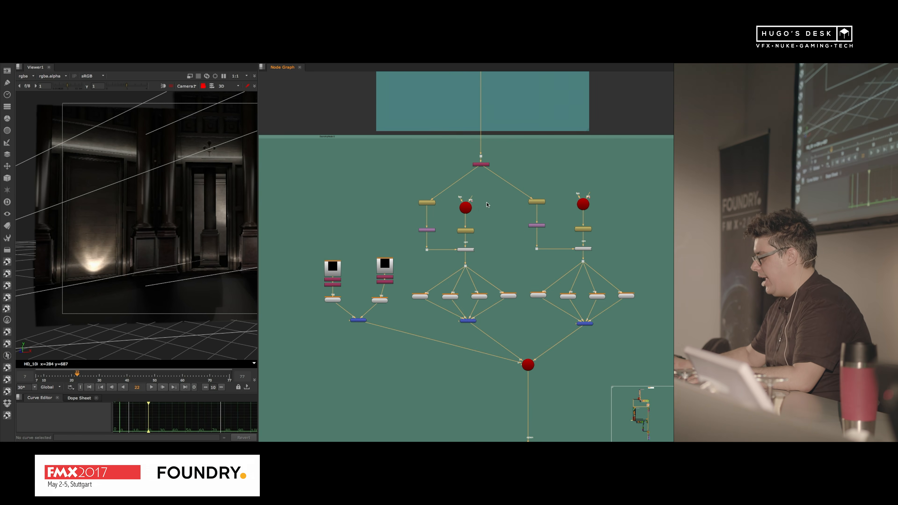
Step: Display the flags.exr Read node from the Flags section in the enlarged viewer and inspect the baked flag textures
{"action": "scroll", "coordinate": [520, 230], "scroll_direction": "down", "scroll_amount": 8}
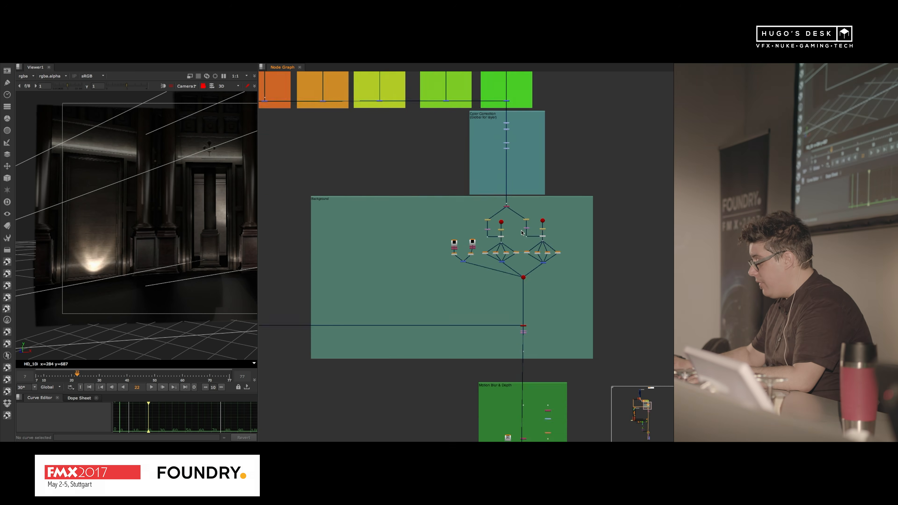
{"action": "middle_click_drag", "start_coordinate": [511, 316], "coordinate": [465, 217]}
{"action": "scroll", "coordinate": [466, 277], "scroll_direction": "up", "scroll_amount": 5}
{"action": "scroll", "coordinate": [474, 279], "scroll_direction": "down", "scroll_amount": 8}
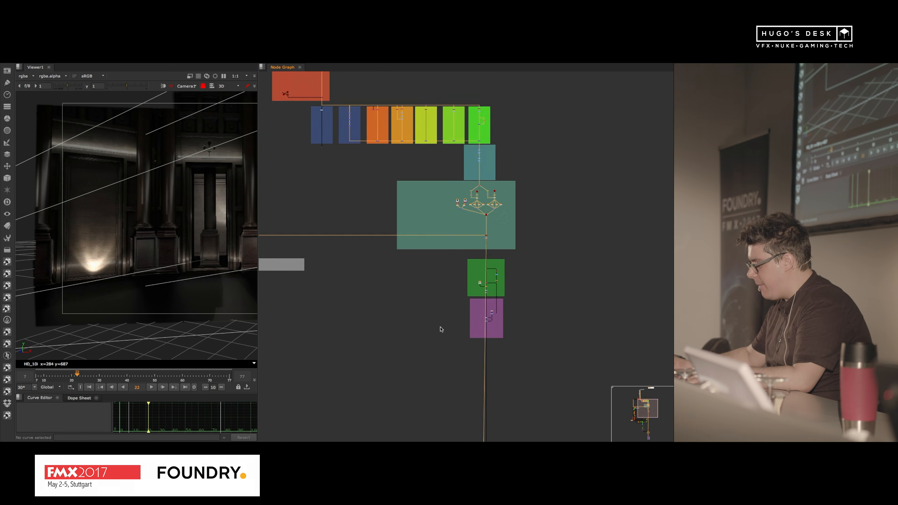
{"action": "middle_click_drag", "start_coordinate": [440, 329], "coordinate": [470, 93]}
{"action": "scroll", "coordinate": [515, 252], "scroll_direction": "up", "scroll_amount": 10}
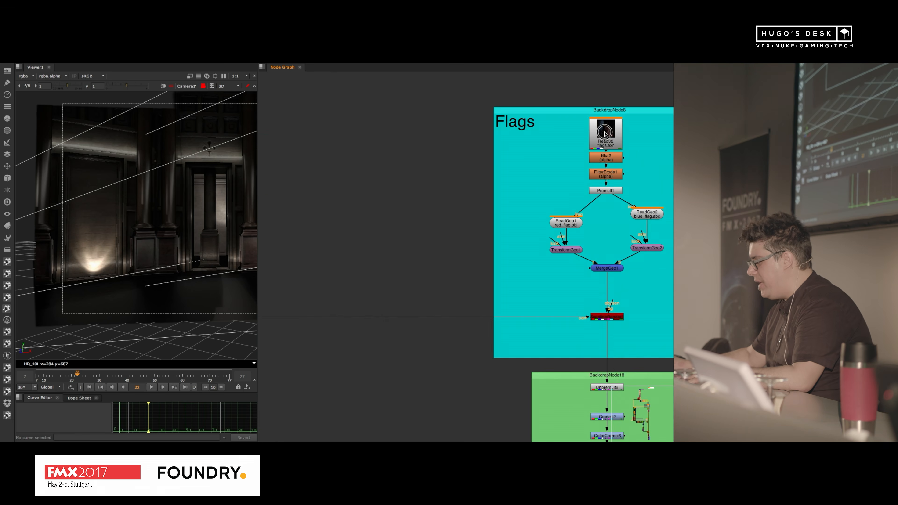
{"action": "key", "text": "1"}
{"action": "key", "text": "space"}
{"action": "key", "text": "f"}
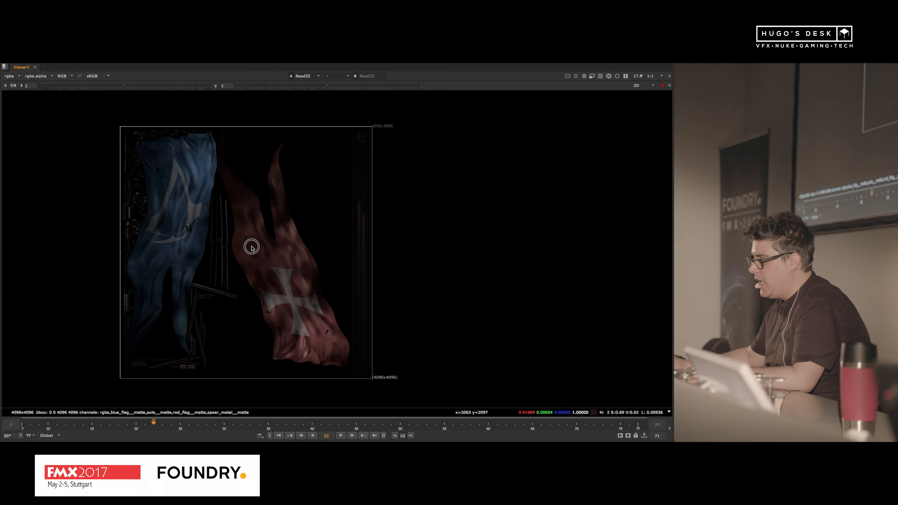
{"action": "middle_click_drag", "start_coordinate": [251, 246], "coordinate": [267, 236]}
{"action": "scroll", "coordinate": [266, 237], "scroll_direction": "up", "scroll_amount": 1}
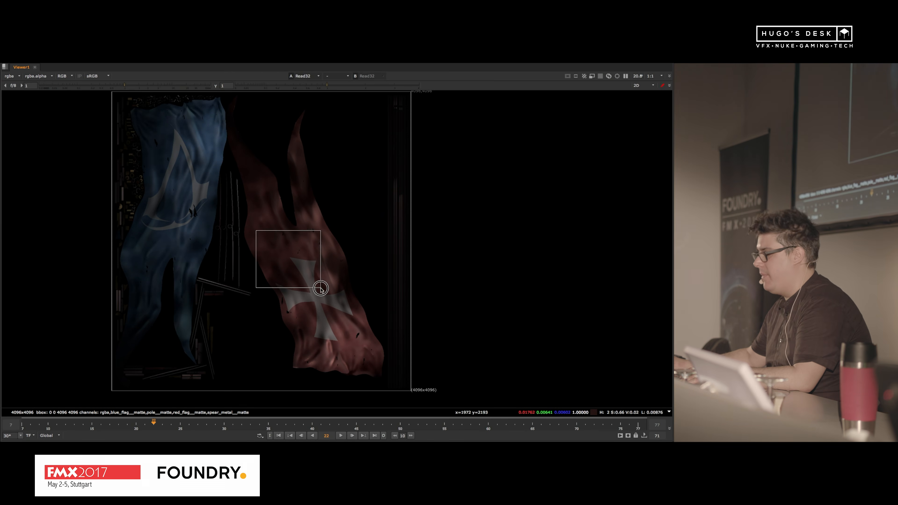
Step: Display the MergeGeo node of the Flags section in the enlarged 3D view and inspect both textured flags from several angles
{"action": "key", "text": "space"}
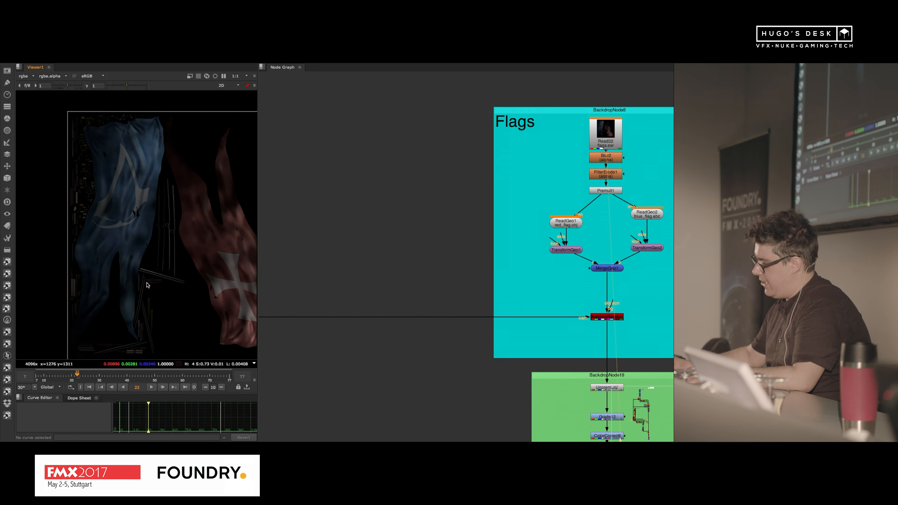
{"action": "key", "text": "f"}
{"action": "key", "text": "Tab"}
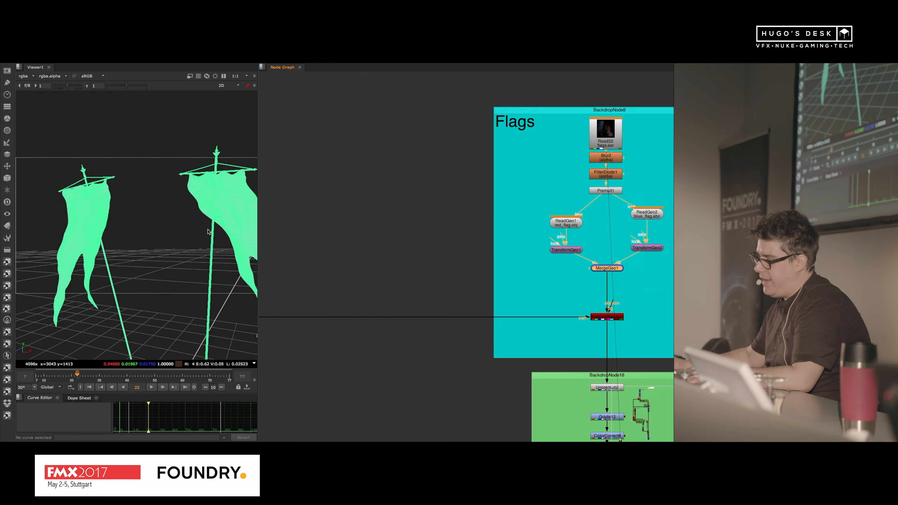
{"action": "key", "text": "space"}
{"action": "left_click_drag", "start_coordinate": [229, 225], "coordinate": [287, 276], "text": "super"}
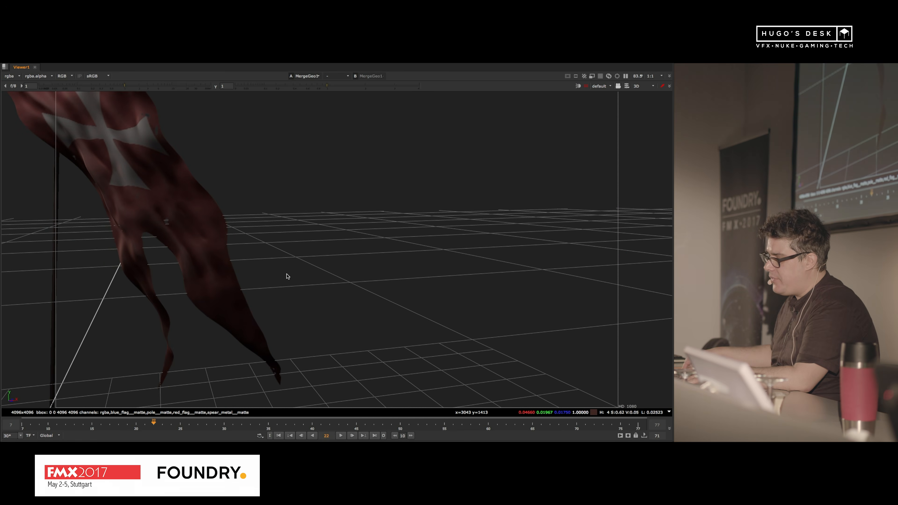
{"action": "middle_click_drag", "start_coordinate": [361, 181], "coordinate": [232, 228], "text": "alt"}
{"action": "left_click_drag", "start_coordinate": [231, 229], "coordinate": [332, 208], "text": "super"}
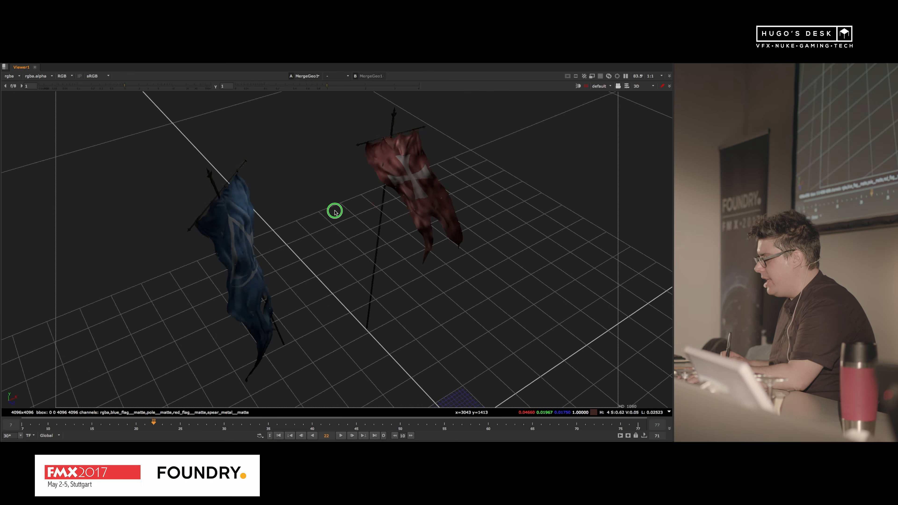
Step: Display the ScanlineRender node of the Flags section in the enlarged 2D viewer, with the whole frame in view
{"action": "key", "text": "space"}
{"action": "left_click_drag", "start_coordinate": [584, 293], "coordinate": [427, 217], "text": "alt"}
{"action": "left_click", "coordinate": [453, 241]}
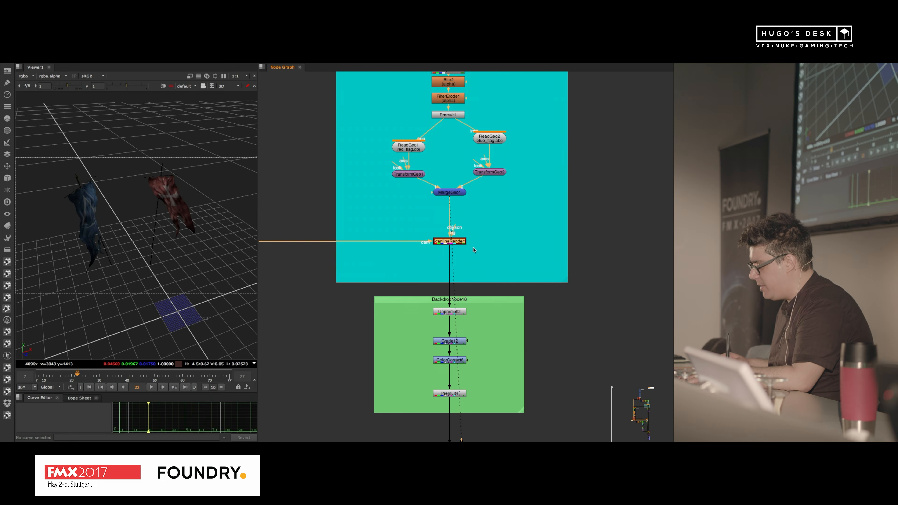
{"action": "key", "text": "1"}
{"action": "left_click_drag", "start_coordinate": [477, 384], "coordinate": [473, 293], "text": "alt"}
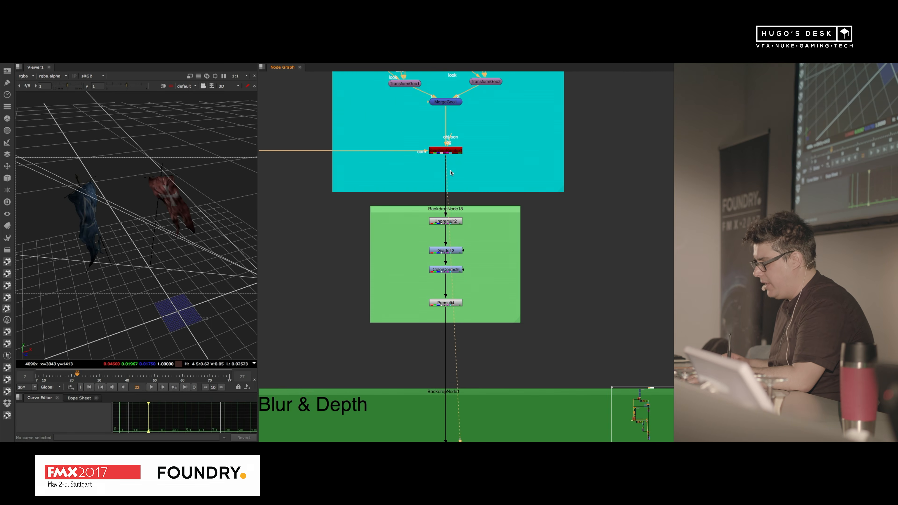
{"action": "key", "text": "Tab"}
{"action": "key", "text": "space"}
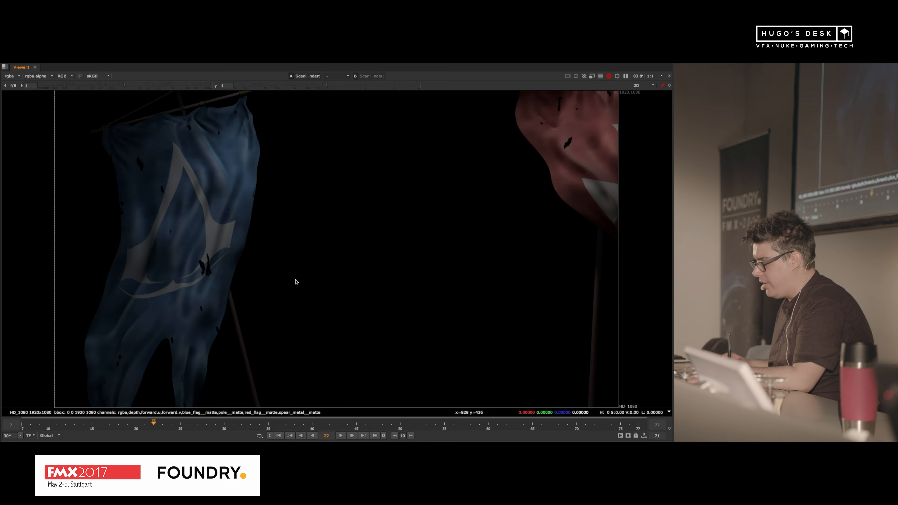
{"action": "scroll", "coordinate": [296, 282], "scroll_direction": "down", "scroll_amount": 3}
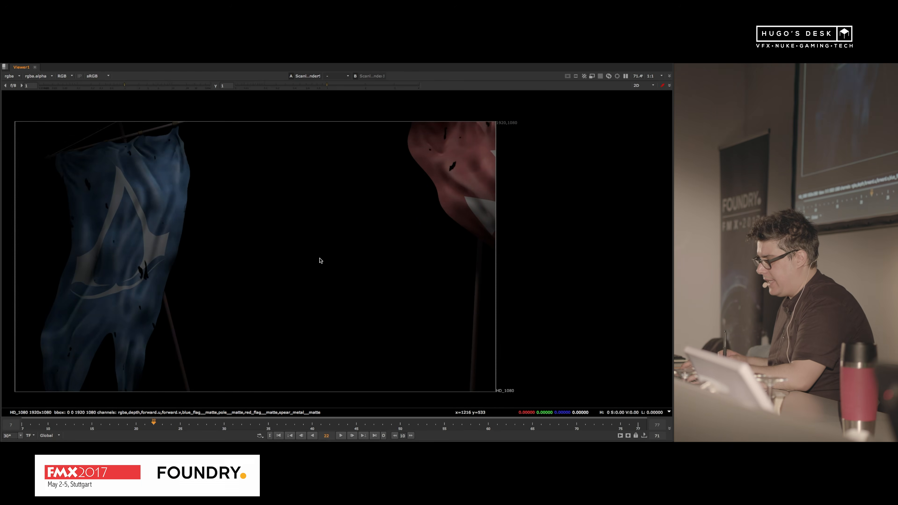
Step: Display the acm_sh030_v013 Read node at the end of the node tree in the enlarged viewer, fitted to the frame
{"action": "key", "text": "space"}
{"action": "middle_click_drag", "start_coordinate": [187, 263], "coordinate": [156, 276], "text": "alt"}
{"action": "left_click_drag", "start_coordinate": [198, 280], "coordinate": [97, 263], "text": "alt"}
{"action": "middle_click_drag", "start_coordinate": [457, 261], "coordinate": [386, 308], "text": "alt"}
{"action": "left_click_drag", "start_coordinate": [520, 393], "coordinate": [477, 203], "text": "alt"}
{"action": "middle_click_drag", "start_coordinate": [446, 213], "coordinate": [407, 252], "text": "alt"}
{"action": "left_click_drag", "start_coordinate": [457, 305], "coordinate": [405, 108], "text": "alt"}
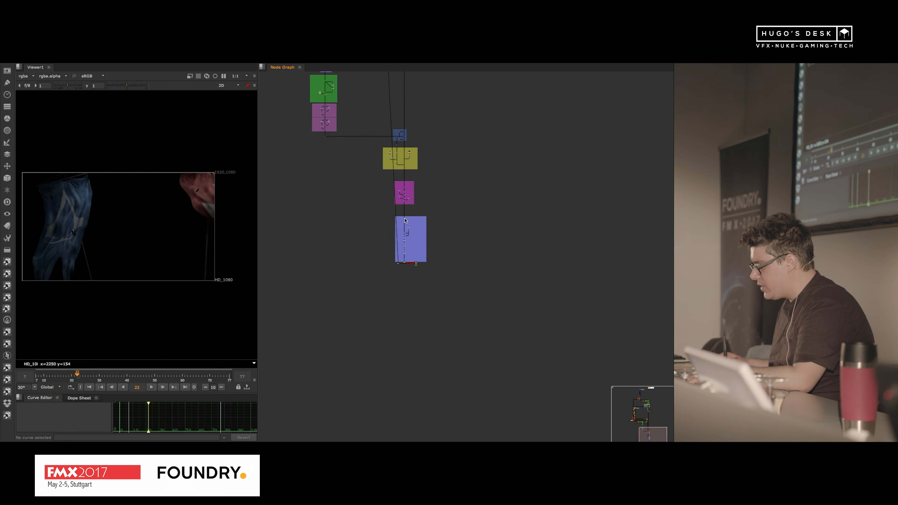
{"action": "middle_click_drag", "start_coordinate": [405, 263], "coordinate": [484, 190], "text": "alt"}
{"action": "scroll", "coordinate": [434, 246], "scroll_direction": "up", "scroll_amount": 3}
{"action": "left_click", "coordinate": [629, 247]}
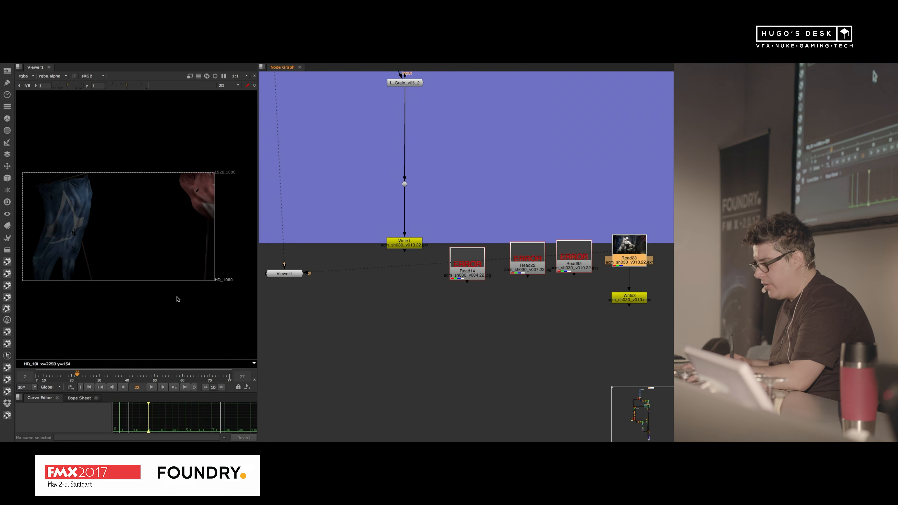
{"action": "key", "text": "1"}
{"action": "key", "text": "space"}
{"action": "key", "text": "f"}
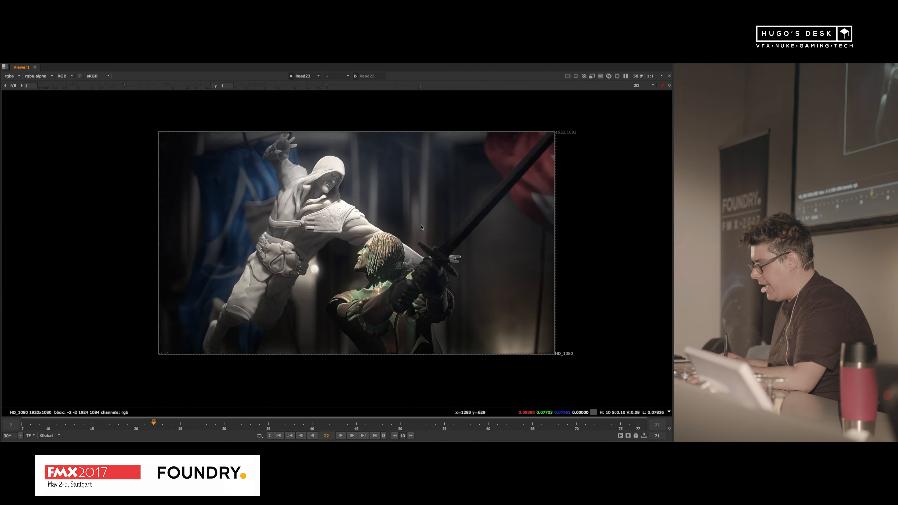
Step: Play the final composite from its first frame, stop near the end and restore the pane layout
{"action": "left_click", "coordinate": [278, 435]}
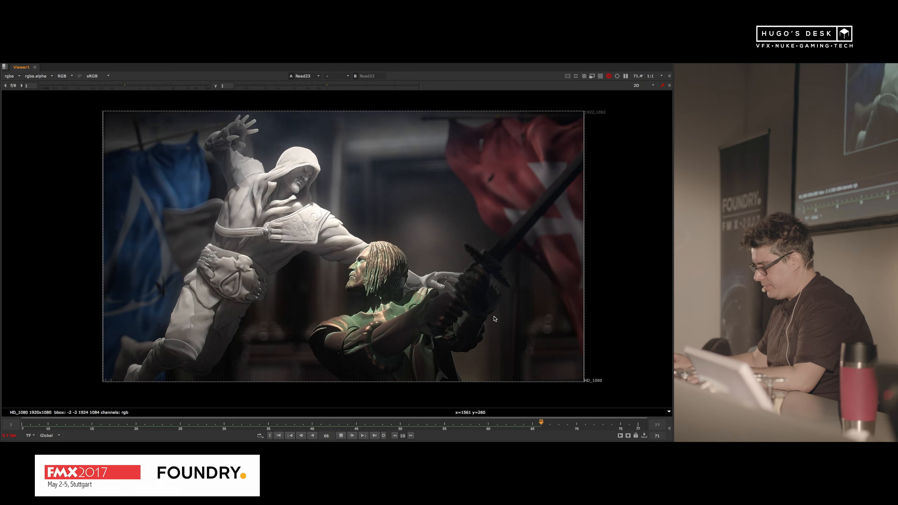
{"action": "left_click", "coordinate": [342, 436]}
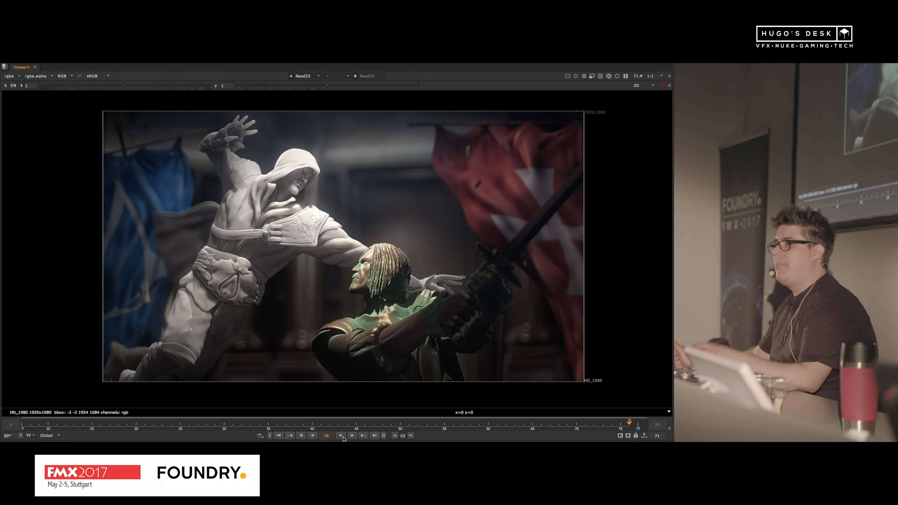
{"action": "key", "text": "space"}
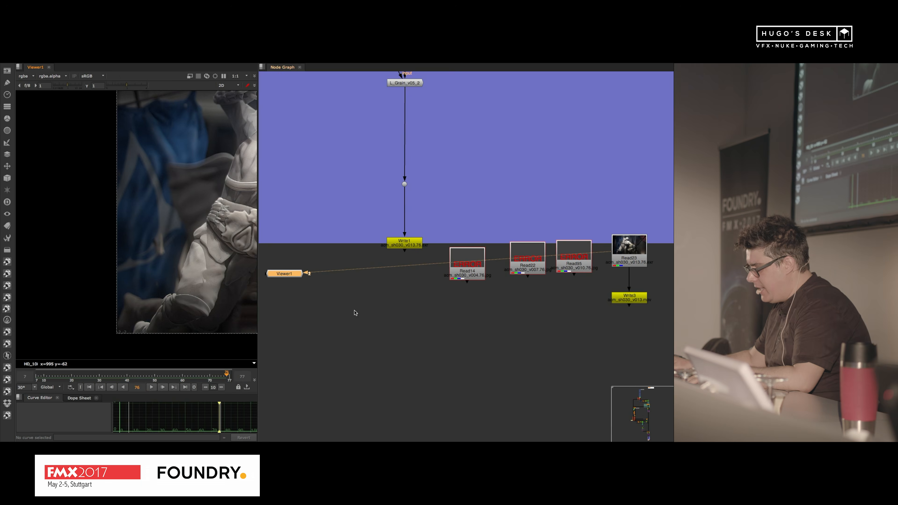
Step: Open the script UV_Water_Drops_v001.nk from the 08_UV_Water_Drops folder
{"action": "key", "text": "ctrl+o"}
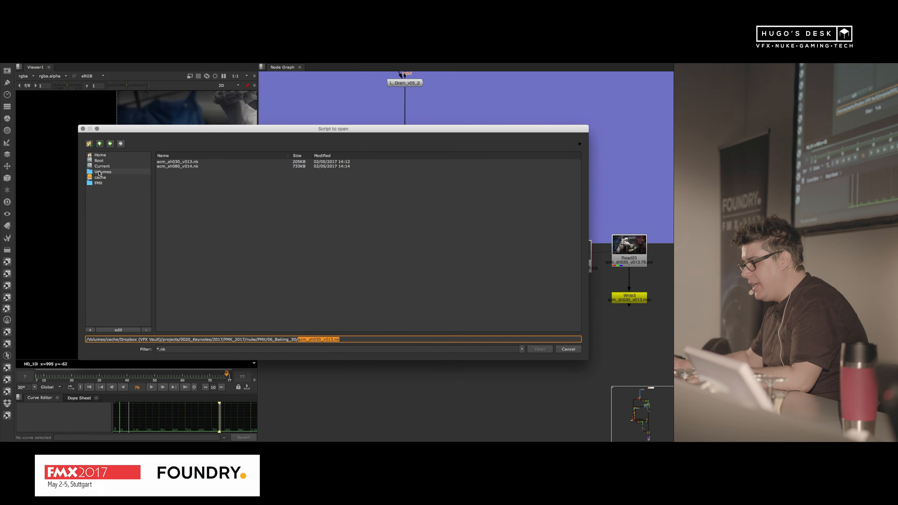
{"action": "left_click", "coordinate": [100, 144]}
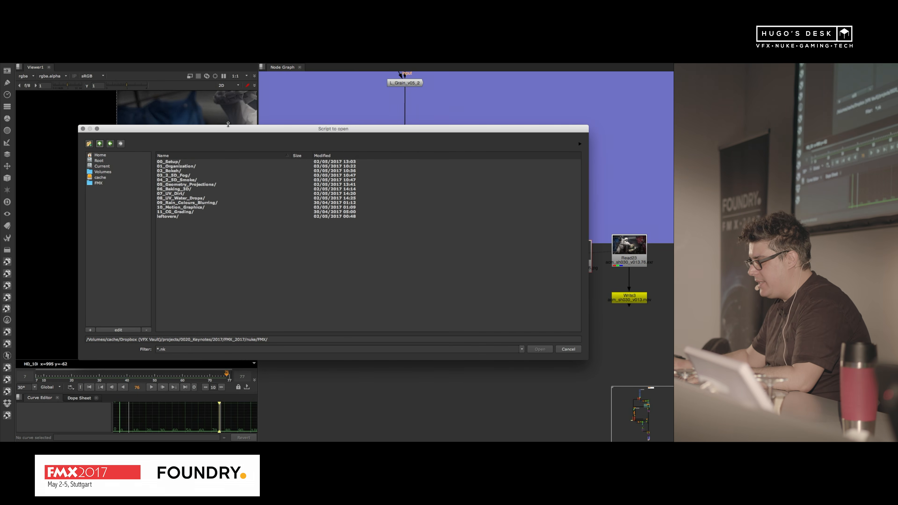
{"action": "left_click_drag", "start_coordinate": [240, 131], "coordinate": [271, 136]}
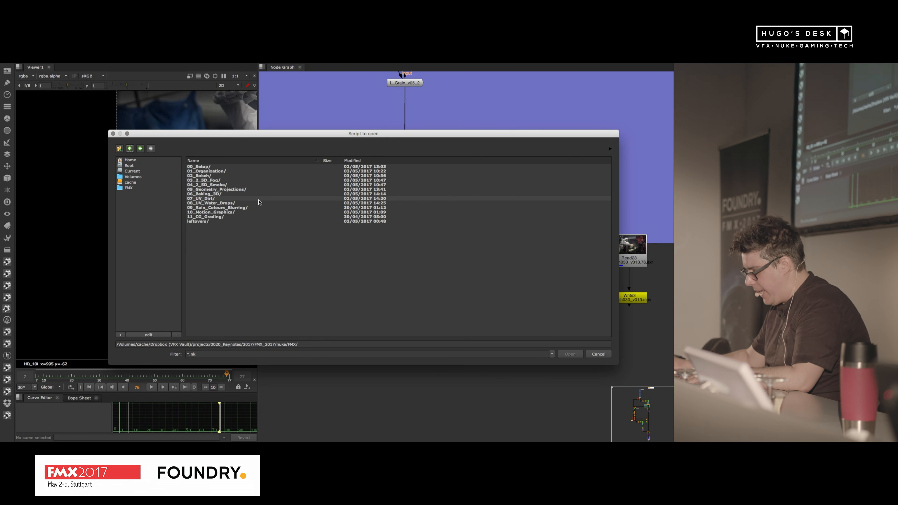
{"action": "double_click", "coordinate": [222, 203]}
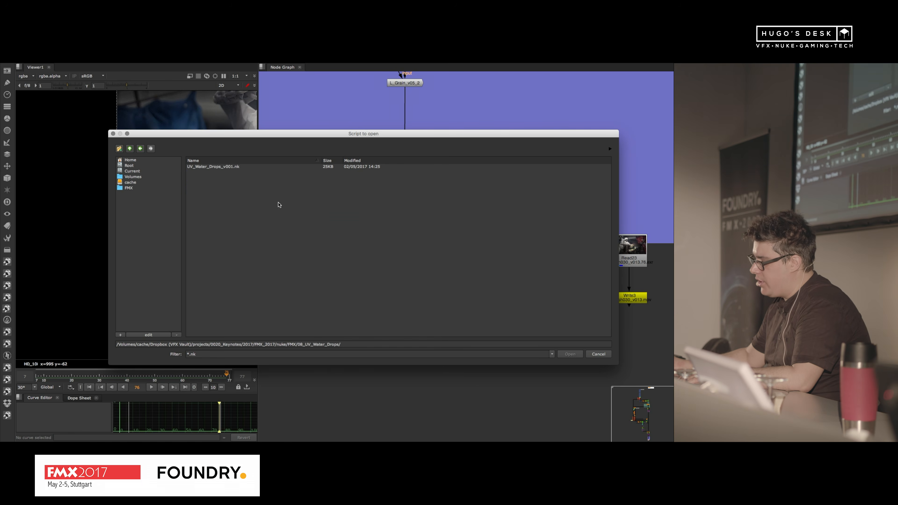
{"action": "left_click", "coordinate": [139, 149]}
{"action": "double_click", "coordinate": [224, 204]}
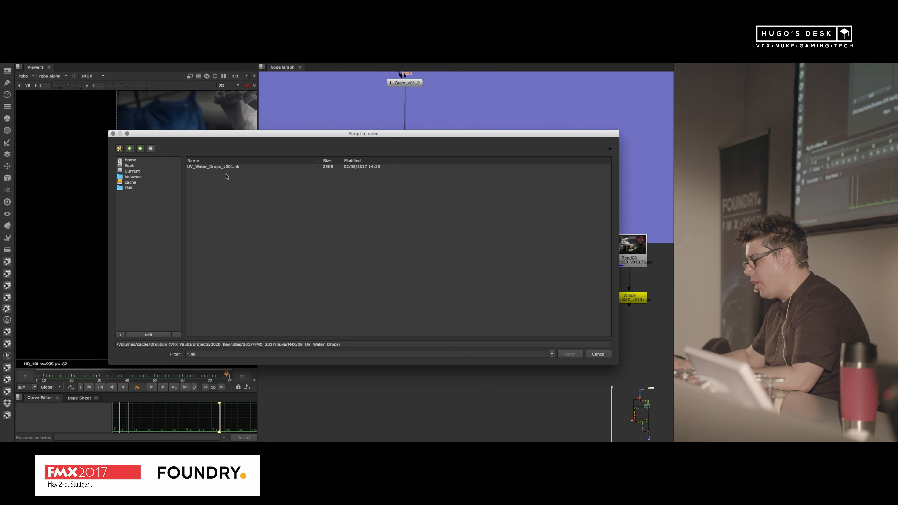
{"action": "left_click", "coordinate": [226, 167]}
{"action": "left_click", "coordinate": [565, 355]}
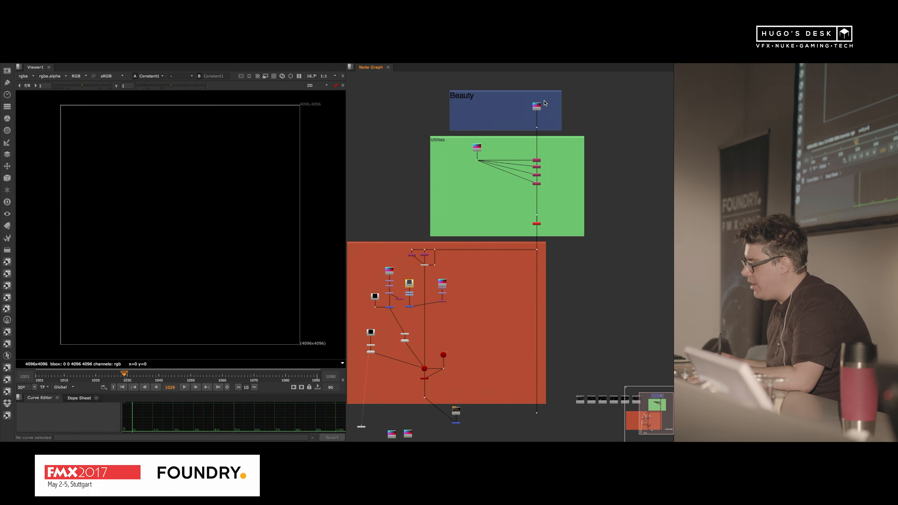
Step: Display the character render from the Read node in the Beauty section in the viewer
{"action": "middle_click_drag", "start_coordinate": [544, 100], "coordinate": [556, 92], "text": "alt"}
{"action": "left_click", "coordinate": [545, 112]}
{"action": "key", "text": "1"}
{"action": "middle_click_drag", "start_coordinate": [193, 205], "coordinate": [209, 198], "text": "alt"}
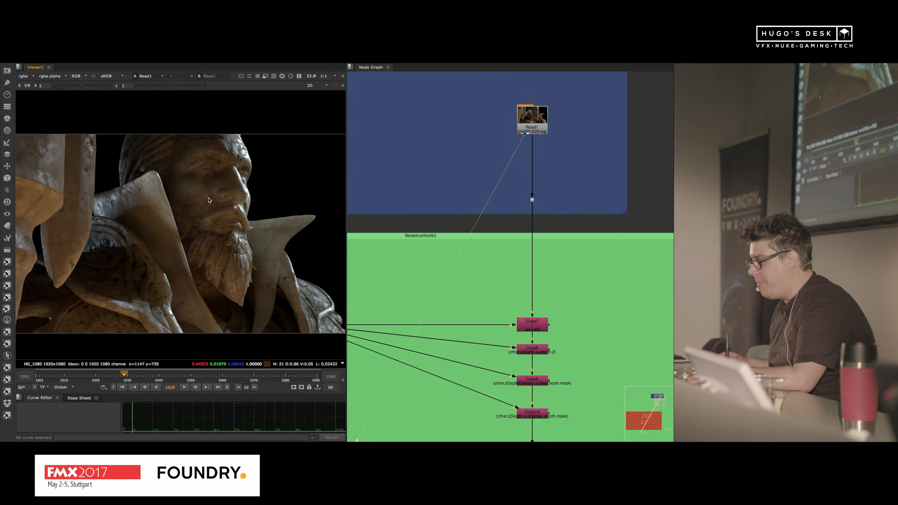
Step: Display the PositionToPoints node beneath the two shuffles in the 3D viewer and bring its point cloud into view
{"action": "middle_click_drag", "start_coordinate": [397, 280], "coordinate": [508, 194]}
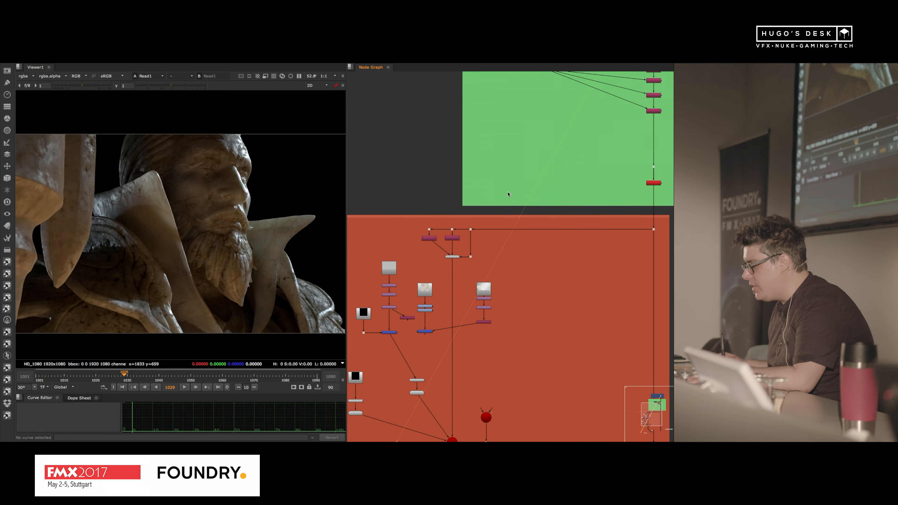
{"action": "middle_click_drag", "start_coordinate": [440, 277], "coordinate": [448, 255], "text": "alt"}
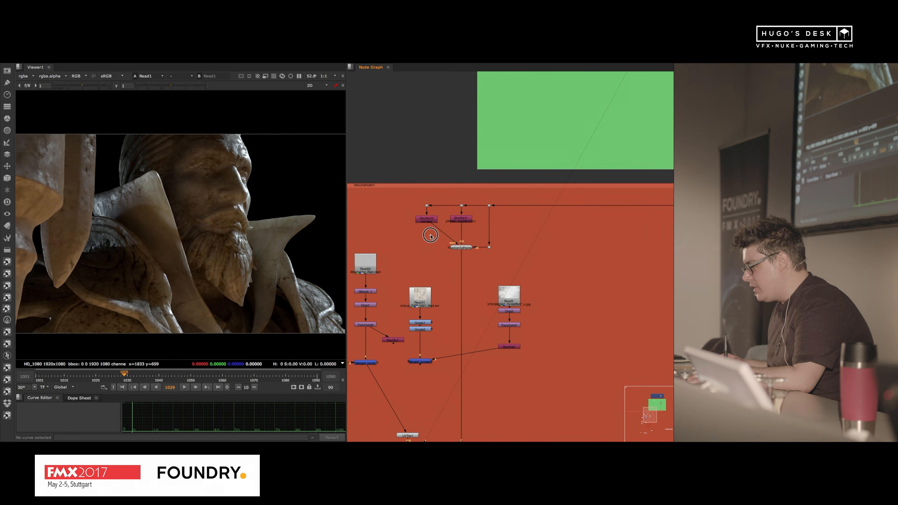
{"action": "left_click_drag", "start_coordinate": [430, 235], "coordinate": [485, 248]}
{"action": "key", "text": "1"}
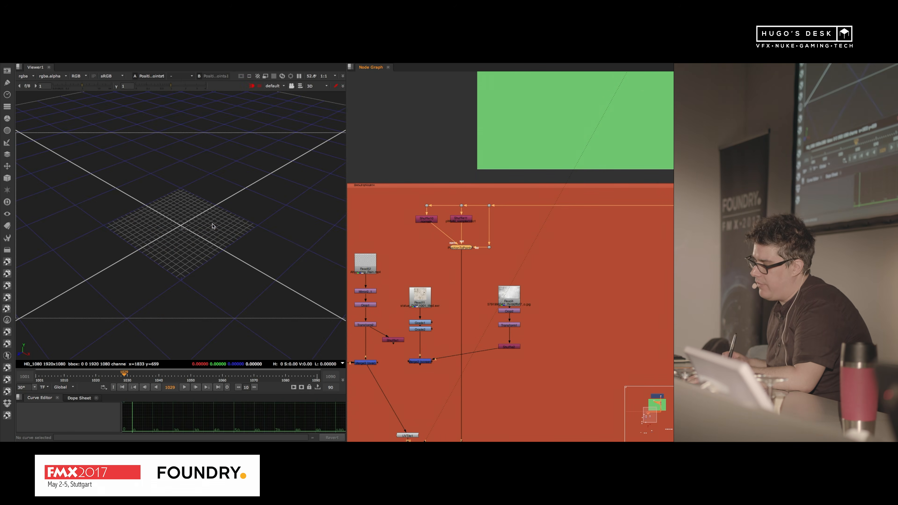
{"action": "middle_click_drag", "start_coordinate": [206, 180], "coordinate": [141, 223], "text": "alt"}
{"action": "scroll", "coordinate": [141, 254], "scroll_direction": "down", "scroll_amount": 10}
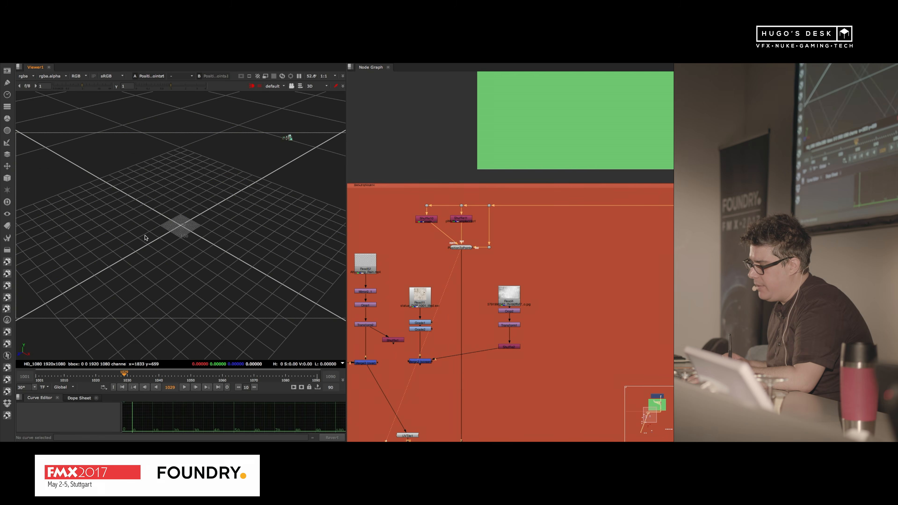
{"action": "scroll", "coordinate": [184, 225], "scroll_direction": "up", "scroll_amount": 4}
{"action": "scroll", "coordinate": [226, 209], "scroll_direction": "down", "scroll_amount": 2}
{"action": "left_click_drag", "start_coordinate": [284, 179], "coordinate": [160, 303], "text": "alt"}
{"action": "scroll", "coordinate": [255, 180], "scroll_direction": "up", "scroll_amount": 6}
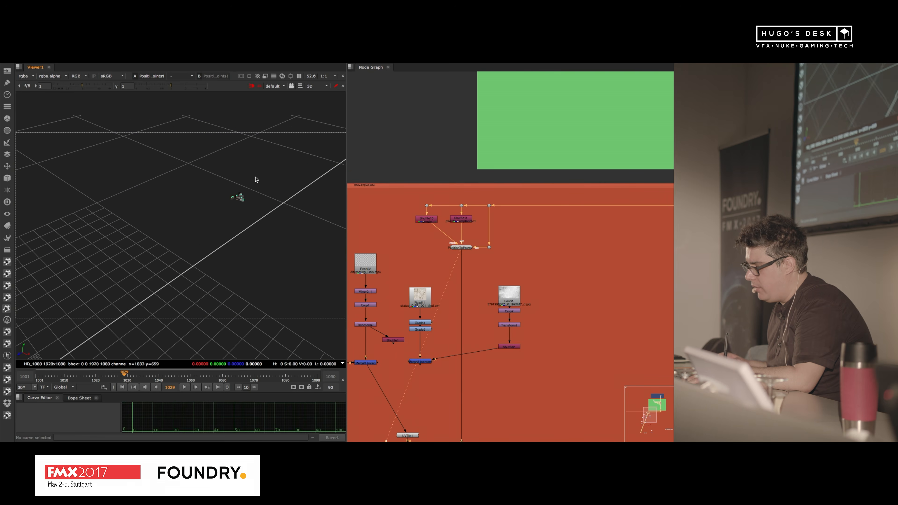
{"action": "left_click_drag", "start_coordinate": [265, 191], "coordinate": [231, 238], "text": "alt"}
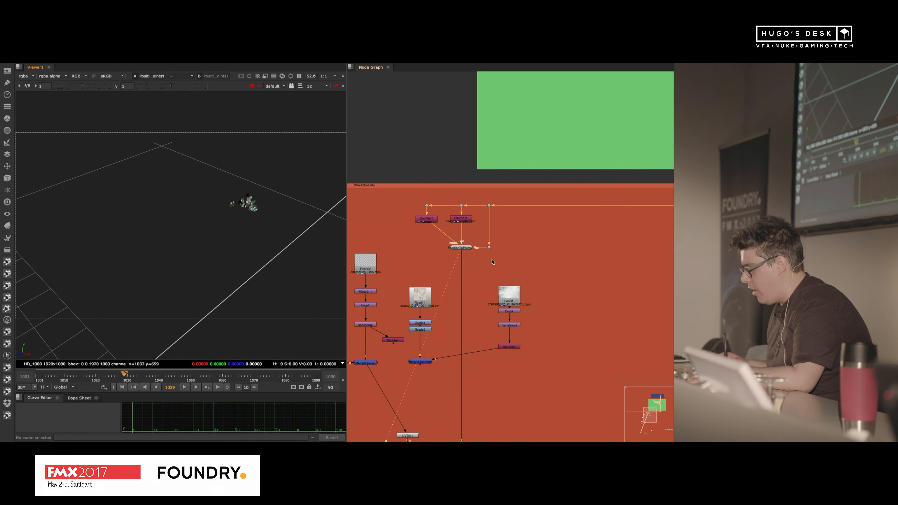
Step: Display the ReadGeo2 statue geometry in the 3D viewer and frame its head
{"action": "scroll", "coordinate": [492, 262], "scroll_direction": "down", "scroll_amount": 10}
{"action": "scroll", "coordinate": [475, 275], "scroll_direction": "up", "scroll_amount": 11}
{"action": "left_click_drag", "start_coordinate": [615, 345], "coordinate": [507, 312], "text": "alt"}
{"action": "left_click", "coordinate": [479, 326]}
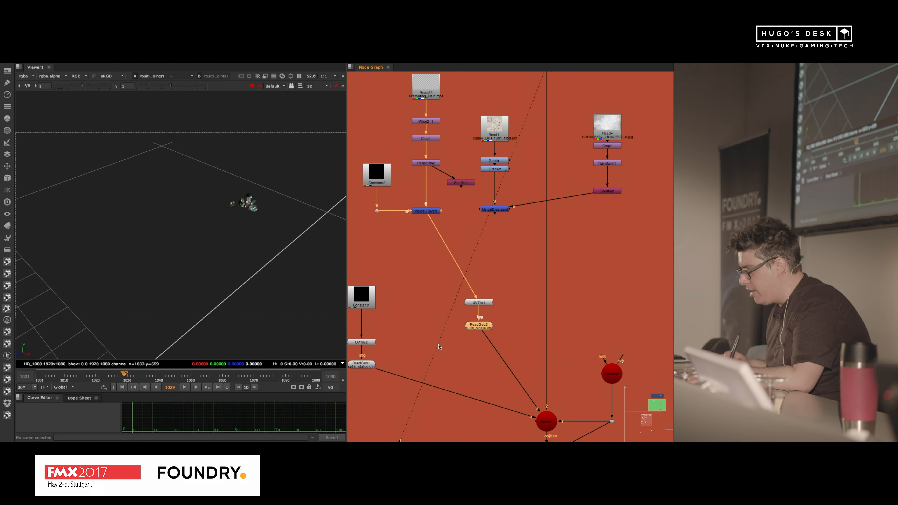
{"action": "key", "text": "1"}
{"action": "left_click", "coordinate": [236, 261]}
{"action": "scroll", "coordinate": [274, 221], "scroll_direction": "up", "scroll_amount": 2}
{"action": "left_click_drag", "start_coordinate": [293, 199], "coordinate": [308, 245], "text": "alt"}
{"action": "scroll", "coordinate": [296, 209], "scroll_direction": "up", "scroll_amount": 5}
Step: Display the statue_DIFF.1001_tiled.exr texture from Read11 in the viewer, fitted to the frame
{"action": "left_click_drag", "start_coordinate": [570, 128], "coordinate": [532, 258], "text": "alt"}
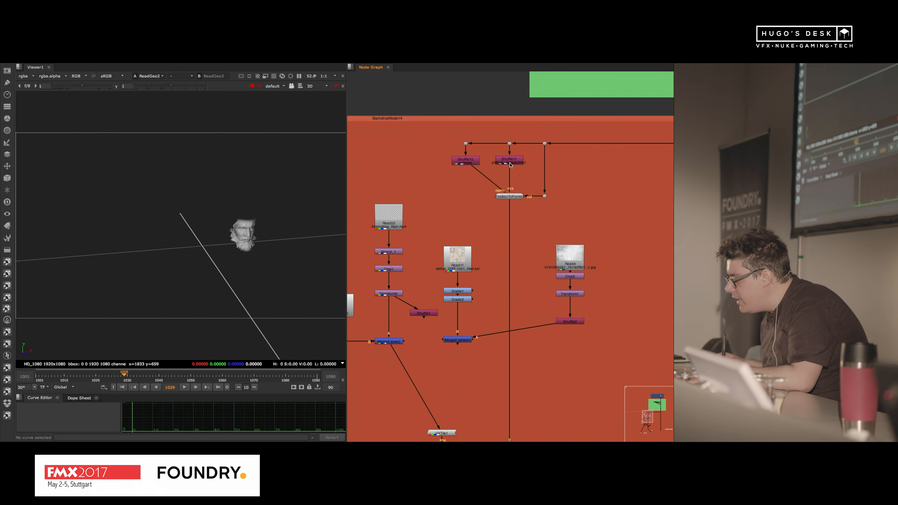
{"action": "left_click", "coordinate": [516, 197]}
{"action": "left_click_drag", "start_coordinate": [493, 306], "coordinate": [526, 162], "text": "alt"}
{"action": "left_click_drag", "start_coordinate": [444, 277], "coordinate": [502, 296]}
{"action": "left_click_drag", "start_coordinate": [250, 282], "coordinate": [271, 158], "text": "alt"}
{"action": "left_click_drag", "start_coordinate": [439, 133], "coordinate": [480, 223], "text": "alt"}
{"action": "middle_click_drag", "start_coordinate": [465, 181], "coordinate": [630, 230], "text": "alt"}
{"action": "left_click", "coordinate": [630, 231]}
{"action": "key", "text": "1"}
{"action": "middle_click_drag", "start_coordinate": [230, 219], "coordinate": [275, 206], "text": "alt"}
{"action": "key", "text": "f"}
{"action": "left_click", "coordinate": [633, 232]}
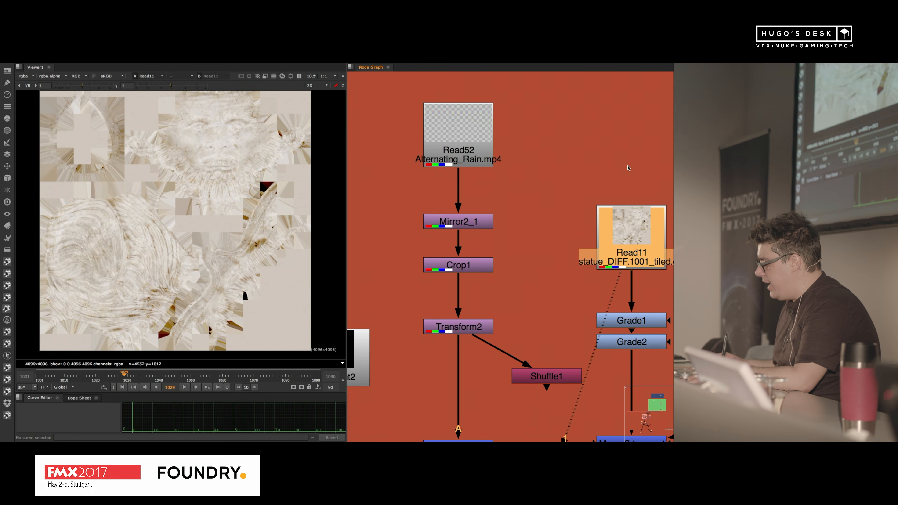
Step: Display the output of Merge2 (screen) beneath the statue texture branch in the viewer
{"action": "left_click_drag", "start_coordinate": [642, 265], "coordinate": [582, 240], "text": "alt"}
{"action": "scroll", "coordinate": [187, 171], "scroll_direction": "down", "scroll_amount": 1}
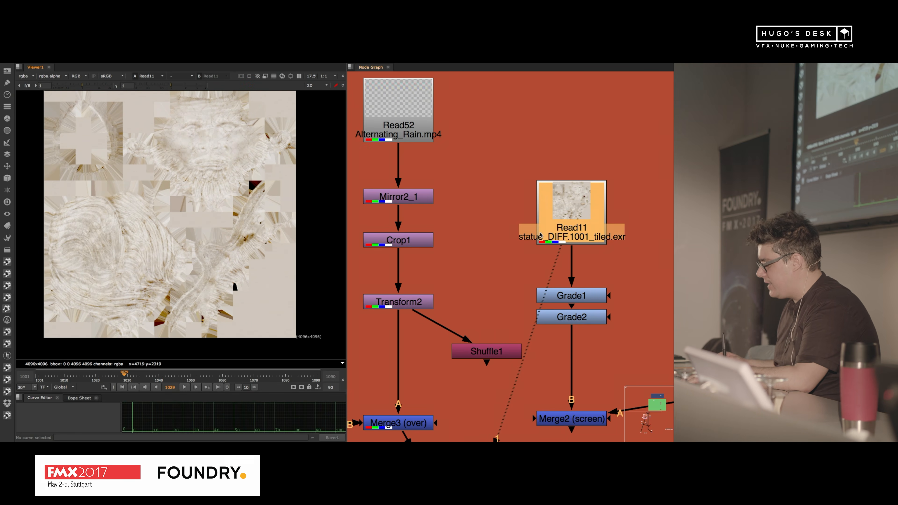
{"action": "left_click_drag", "start_coordinate": [594, 424], "coordinate": [513, 309], "text": "alt"}
{"action": "left_click", "coordinate": [500, 299]}
{"action": "key", "text": "1"}
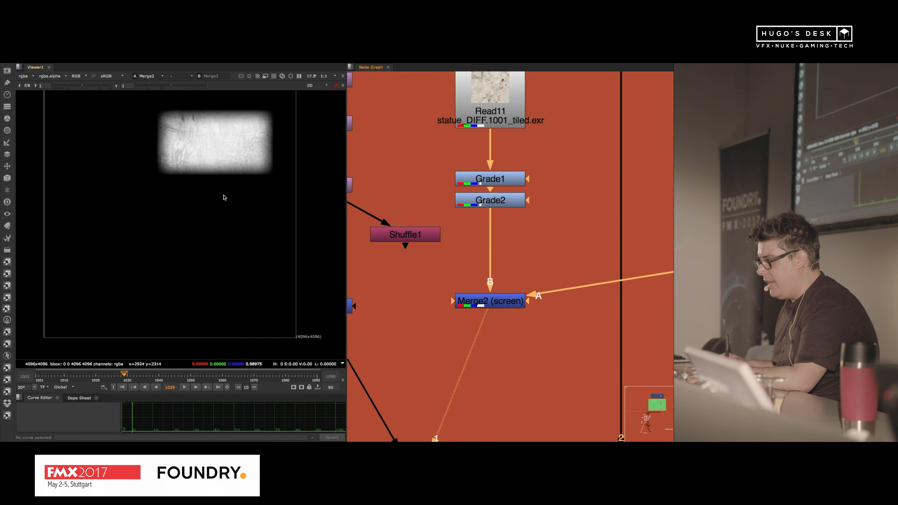
Step: View the grunge image in Read4, followed by the output of Shuffle2 at the end of its branch
{"action": "scroll", "coordinate": [558, 192], "scroll_direction": "down", "scroll_amount": 5}
{"action": "left_click_drag", "start_coordinate": [642, 169], "coordinate": [559, 220], "text": "alt"}
{"action": "scroll", "coordinate": [560, 220], "scroll_direction": "up", "scroll_amount": 5}
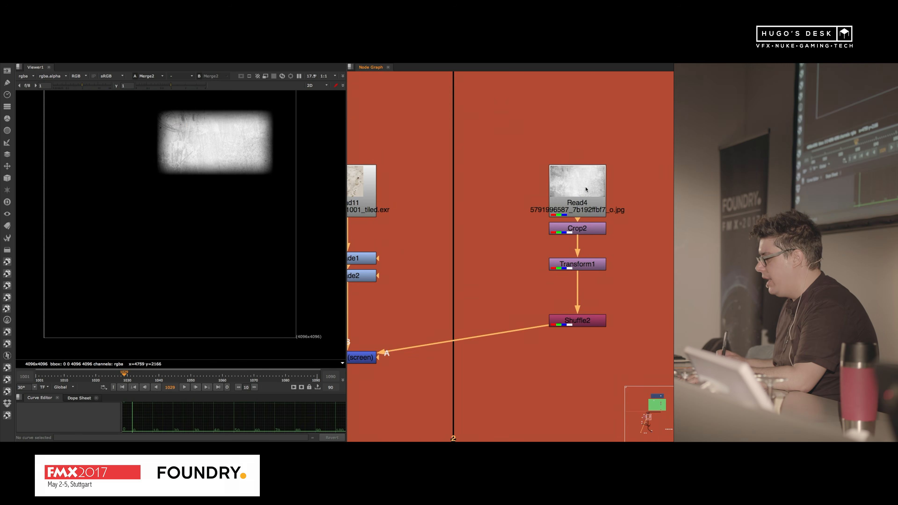
{"action": "left_click", "coordinate": [585, 188]}
{"action": "key", "text": "1"}
{"action": "scroll", "coordinate": [171, 209], "scroll_direction": "up", "scroll_amount": 2}
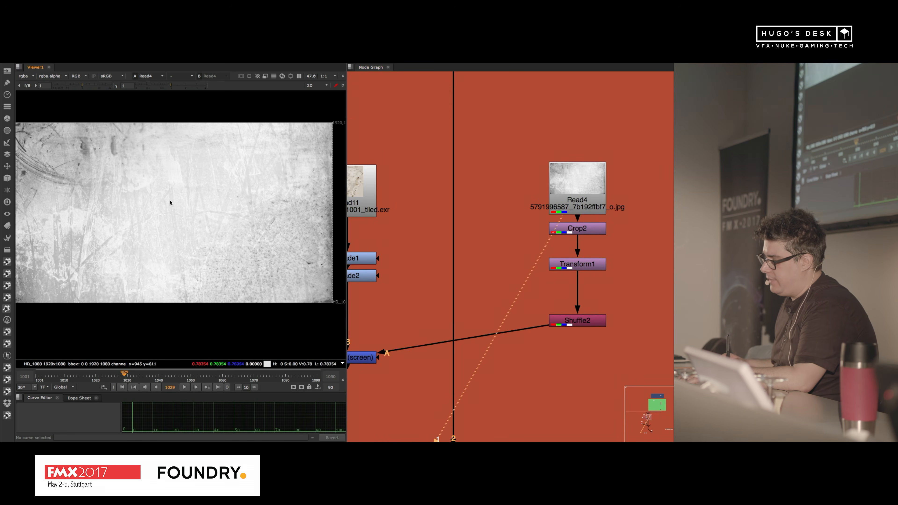
{"action": "left_click", "coordinate": [585, 326]}
{"action": "key", "text": "1"}
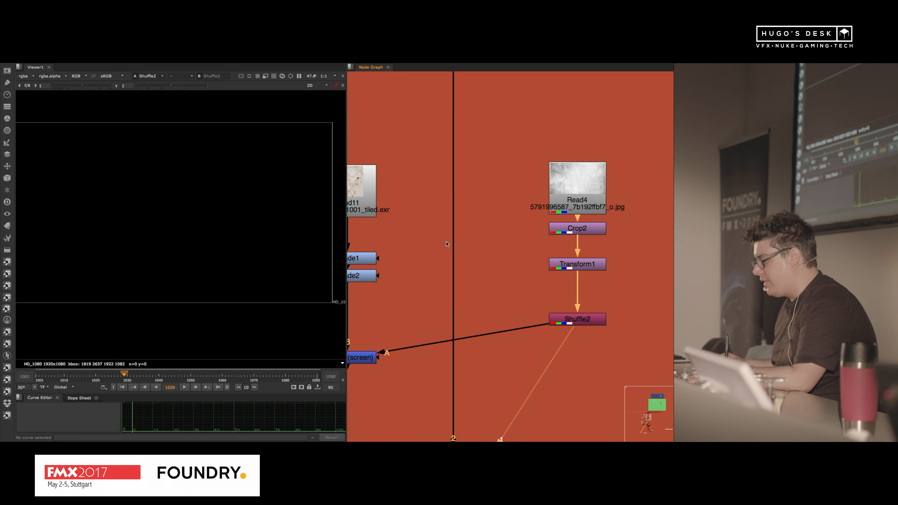
Step: Return the viewer to Merge2 (screen) and examine the grunge patch up close
{"action": "left_click_drag", "start_coordinate": [436, 255], "coordinate": [568, 188], "text": "alt"}
{"action": "left_click", "coordinate": [485, 289]}
{"action": "key", "text": "1"}
{"action": "left_click_drag", "start_coordinate": [226, 142], "coordinate": [171, 249], "text": "alt"}
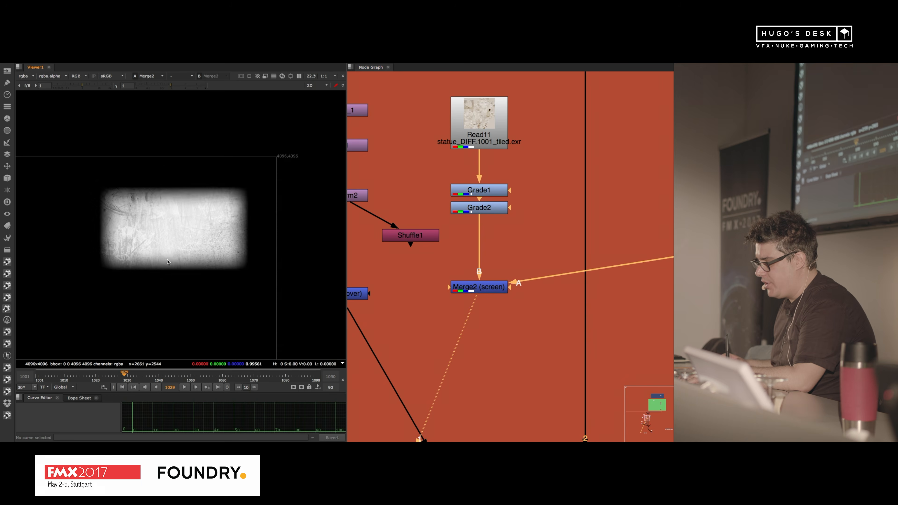
{"action": "scroll", "coordinate": [171, 249], "scroll_direction": "up", "scroll_amount": 6}
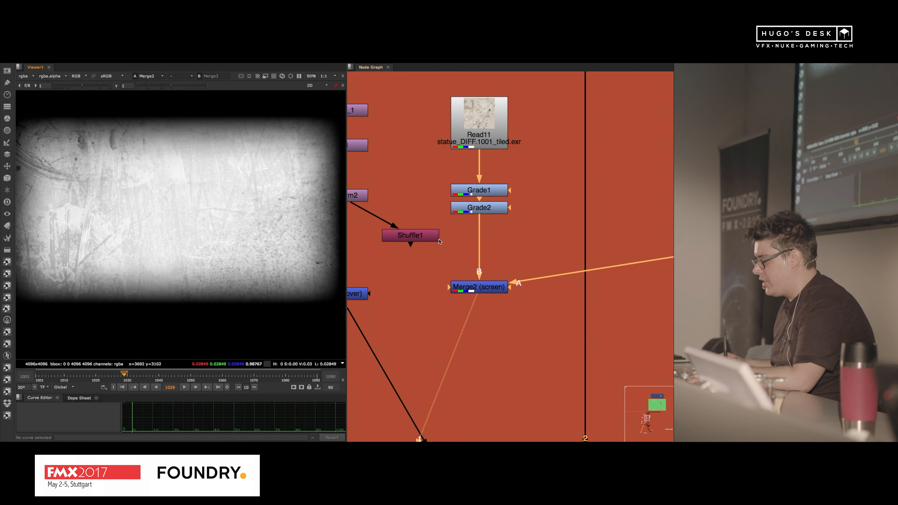
Step: Feed UVTile1 from Merge2 (screen) and inspect the textured face on the ReadGeo2 geometry in the 3D viewer
{"action": "scroll", "coordinate": [433, 264], "scroll_direction": "down", "scroll_amount": 4}
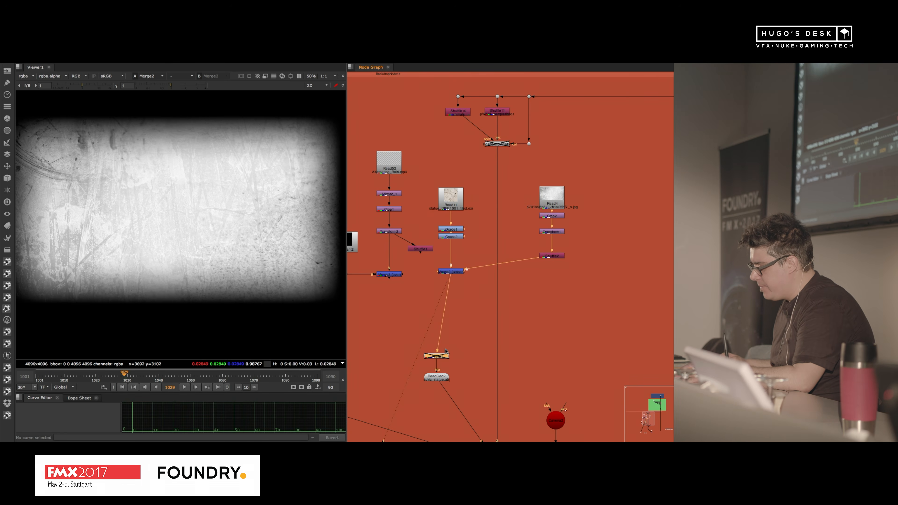
{"action": "left_click", "coordinate": [437, 377]}
{"action": "key", "text": "1"}
{"action": "scroll", "coordinate": [318, 148], "scroll_direction": "up", "scroll_amount": 6}
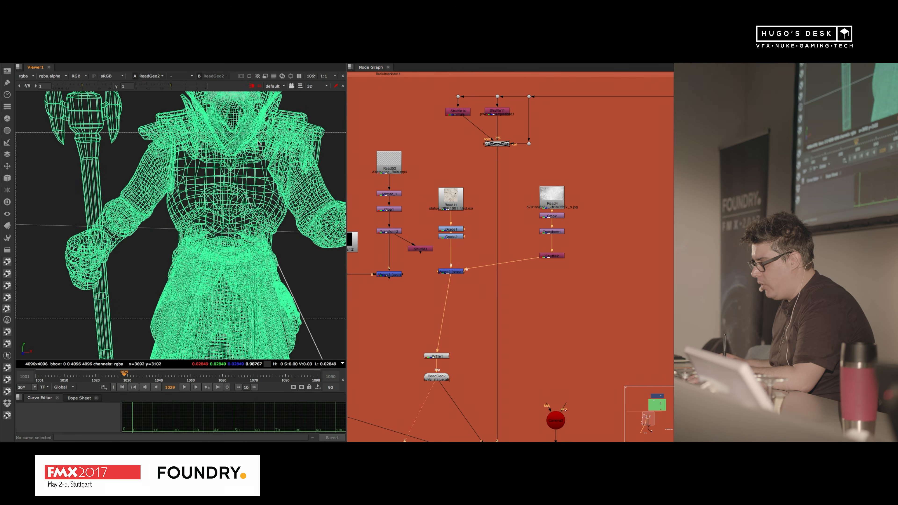
{"action": "left_click_drag", "start_coordinate": [280, 164], "coordinate": [225, 300], "text": "alt"}
{"action": "left_click_drag", "start_coordinate": [200, 198], "coordinate": [182, 247], "text": "alt"}
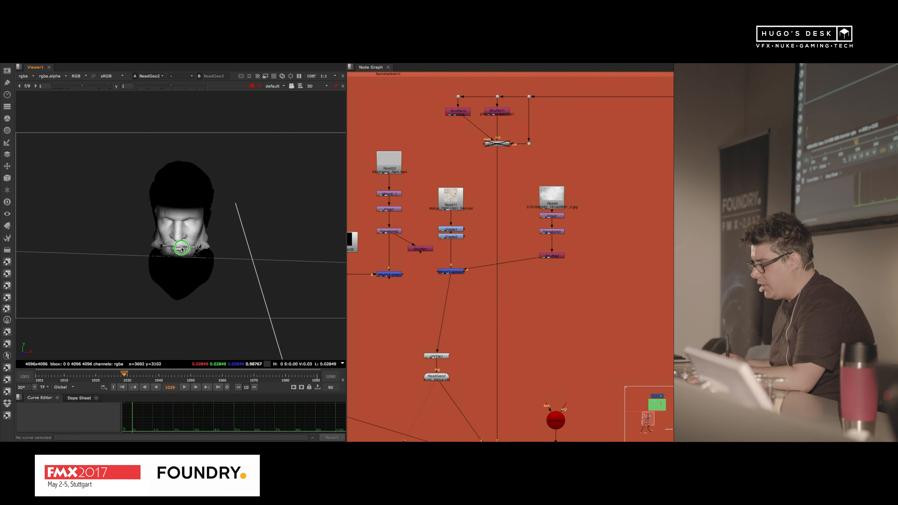
{"action": "left_click_drag", "start_coordinate": [226, 223], "coordinate": [237, 229], "text": "ctrl"}
Step: Display the ScanlineRender output below the red scene node in the 2D viewer
{"action": "scroll", "coordinate": [545, 283], "scroll_direction": "down", "scroll_amount": 5}
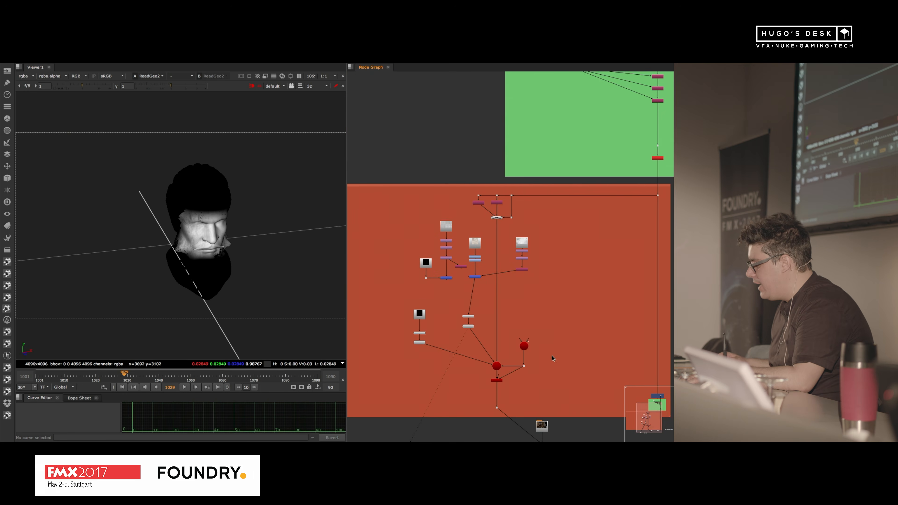
{"action": "left_click_drag", "start_coordinate": [553, 359], "coordinate": [495, 258], "text": "alt"}
{"action": "scroll", "coordinate": [444, 283], "scroll_direction": "up", "scroll_amount": 5}
{"action": "left_click", "coordinate": [438, 278]}
{"action": "key", "text": "1"}
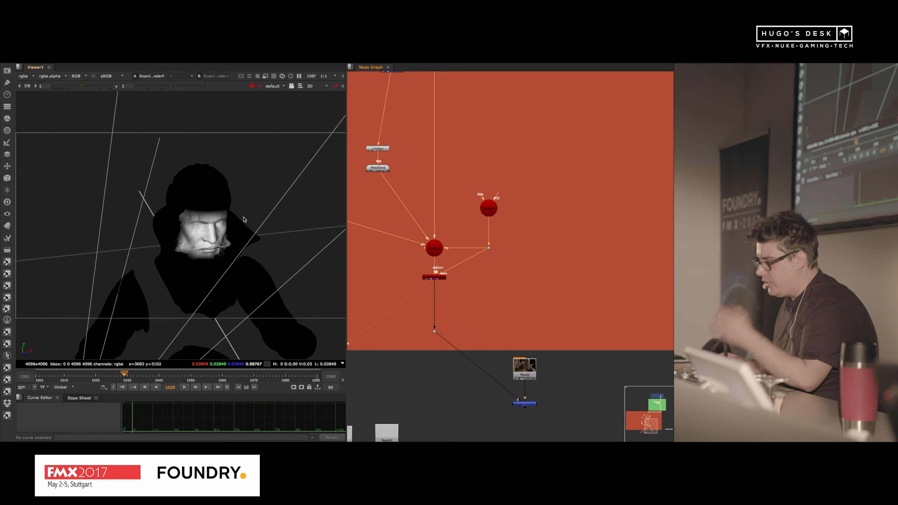
{"action": "key", "text": "Tab"}
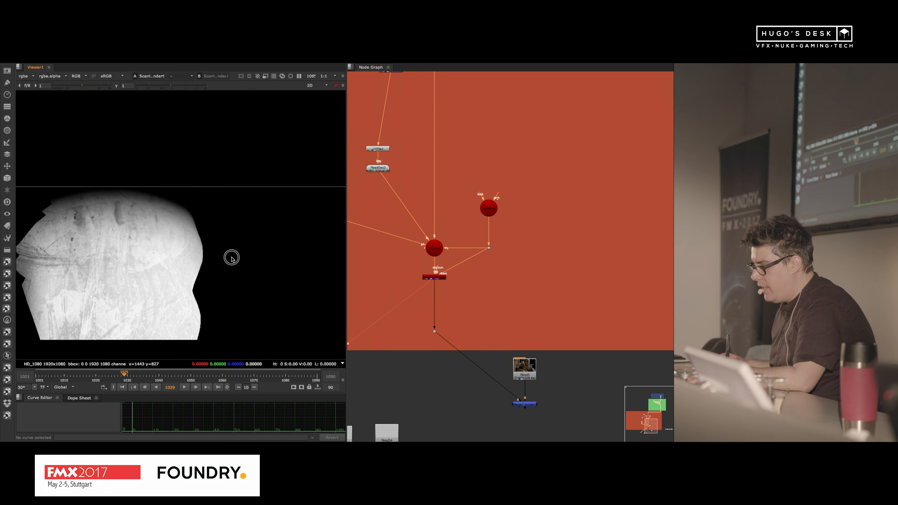
Step: Display Merge1 (screen), which combines the projected texture with the Read3 character render
{"action": "left_click_drag", "start_coordinate": [537, 412], "coordinate": [491, 269], "text": "alt"}
{"action": "scroll", "coordinate": [486, 264], "scroll_direction": "up", "scroll_amount": 5}
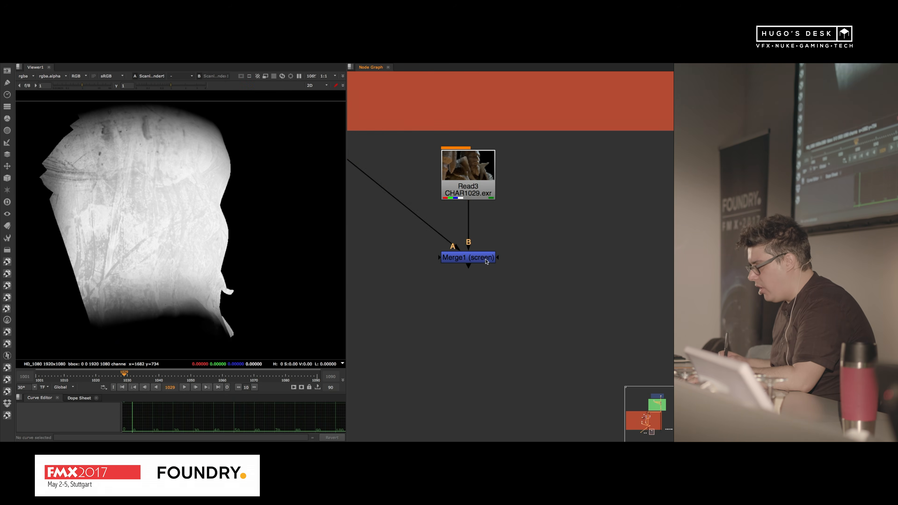
{"action": "left_click", "coordinate": [486, 262]}
{"action": "key", "text": "1"}
{"action": "left_click_drag", "start_coordinate": [414, 193], "coordinate": [548, 234], "text": "alt"}
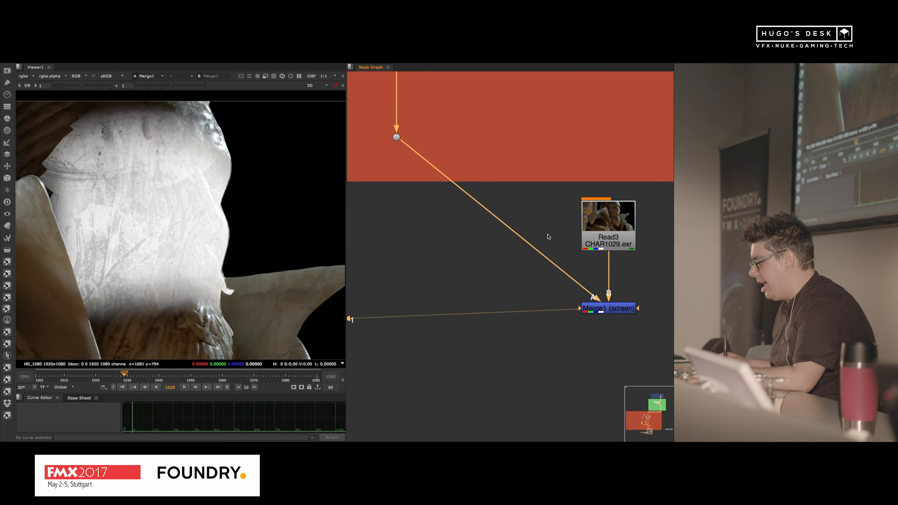
Step: Set the Merge1 operation to multiply and inspect the face up close
{"action": "double_click", "coordinate": [608, 310]}
{"action": "left_click", "coordinate": [425, 287]}
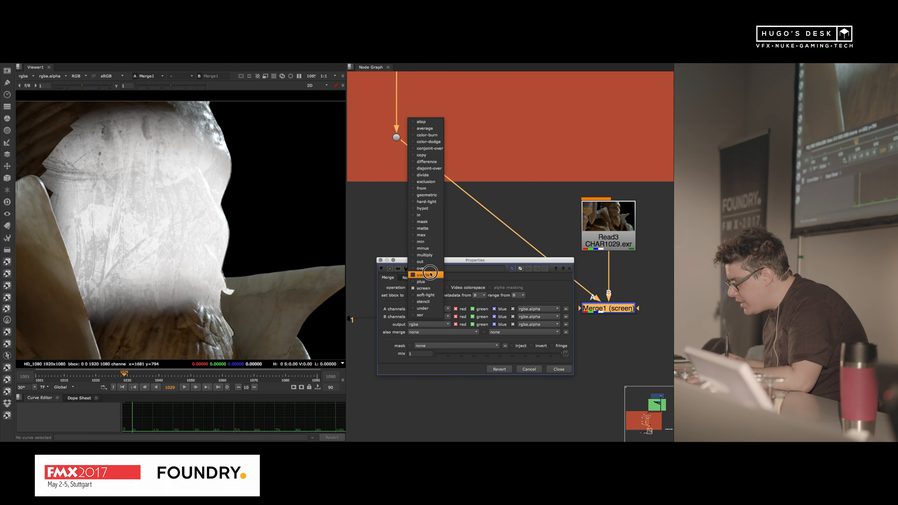
{"action": "left_click", "coordinate": [425, 254]}
{"action": "scroll", "coordinate": [233, 215], "scroll_direction": "up", "scroll_amount": 4}
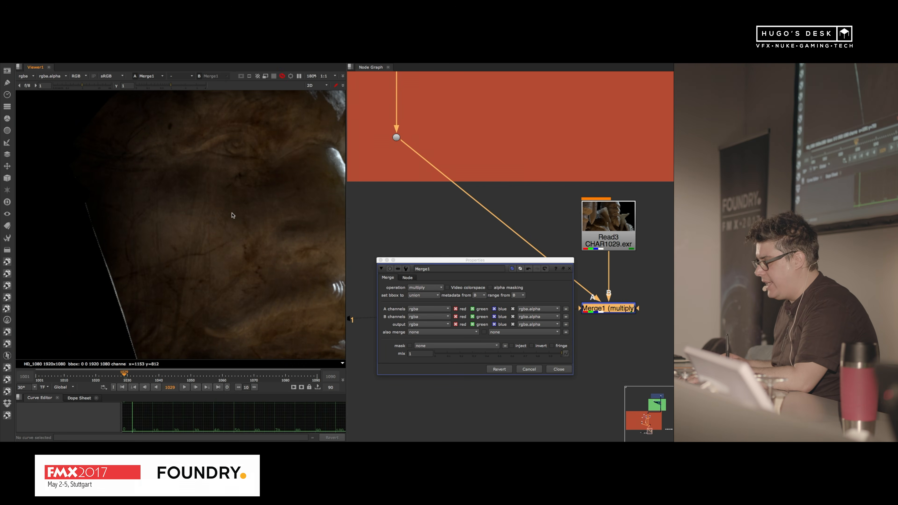
{"action": "scroll", "coordinate": [245, 186], "scroll_direction": "up", "scroll_amount": 1}
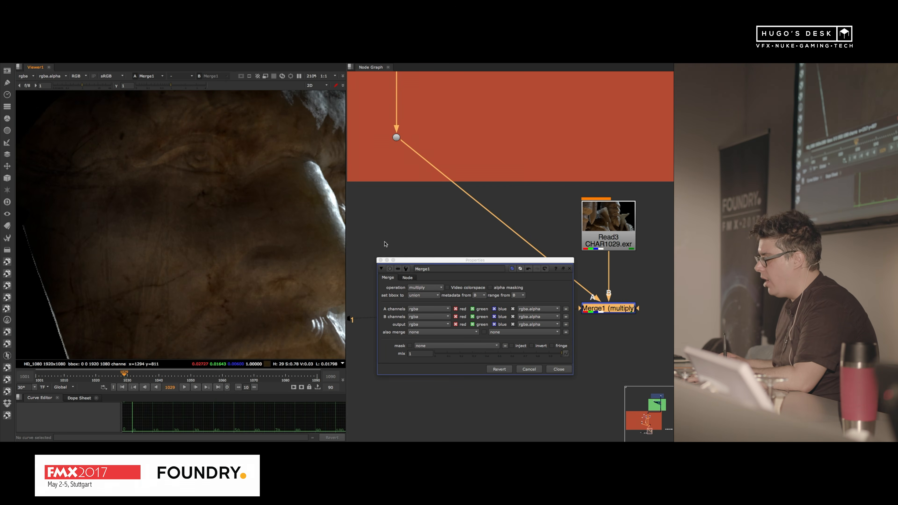
Step: Toggle Merge1 off and on to compare the face with and without the projected texture, and close its properties
{"action": "left_click", "coordinate": [608, 308]}
{"action": "key", "text": "d"}
{"action": "key", "text": "d"}
{"action": "key", "text": "d"}
{"action": "key", "text": "d"}
{"action": "key", "text": "d"}
{"action": "key", "text": "d"}
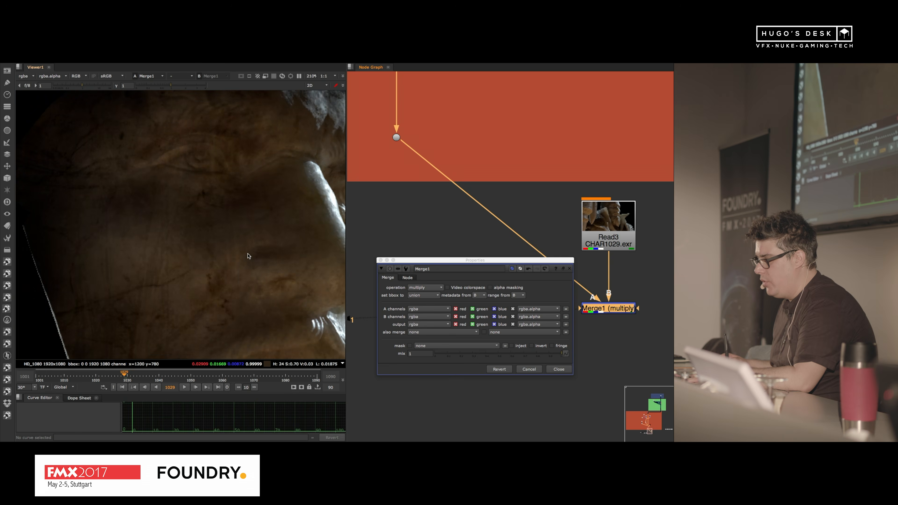
{"action": "scroll", "coordinate": [220, 242], "scroll_direction": "down", "scroll_amount": 5}
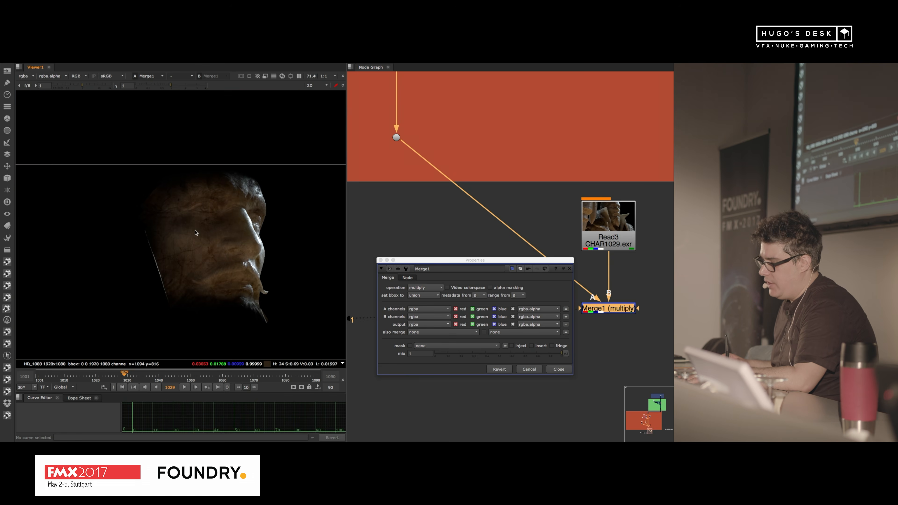
{"action": "left_click", "coordinate": [380, 260]}
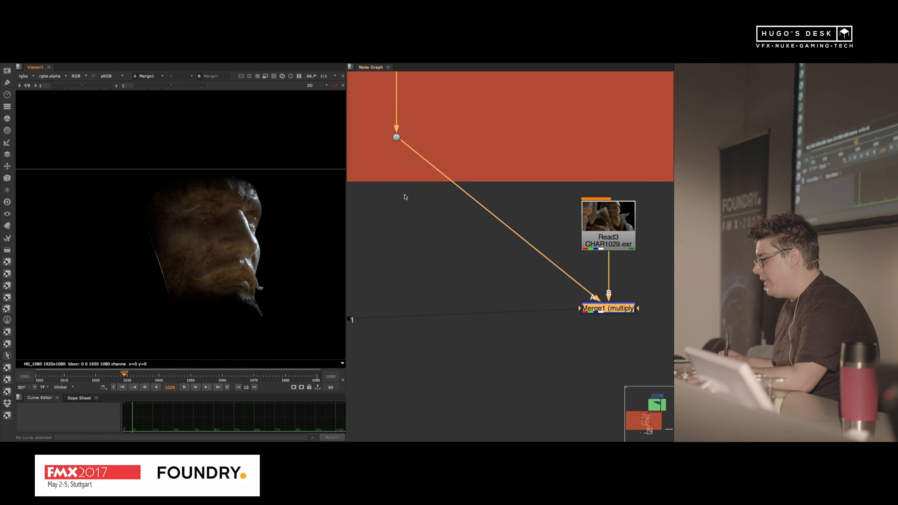
Step: Show the Read11 statue texture again and examine the unwrapped face up close
{"action": "scroll", "coordinate": [401, 177], "scroll_direction": "down", "scroll_amount": 3}
{"action": "middle_click_drag", "start_coordinate": [401, 178], "coordinate": [490, 386]}
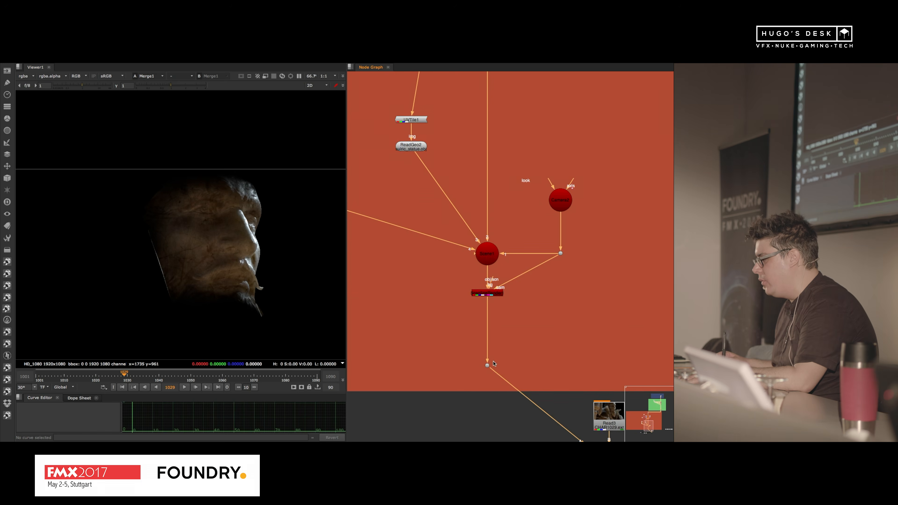
{"action": "middle_click_drag", "start_coordinate": [461, 161], "coordinate": [536, 377]}
{"action": "scroll", "coordinate": [483, 134], "scroll_direction": "up", "scroll_amount": 3}
{"action": "left_click", "coordinate": [520, 132]}
{"action": "key", "text": "1"}
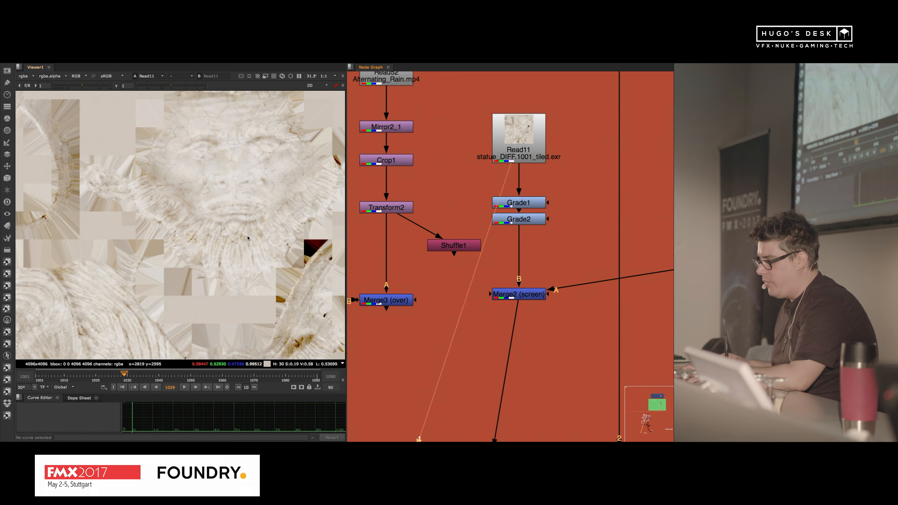
{"action": "scroll", "coordinate": [246, 206], "scroll_direction": "up", "scroll_amount": 2}
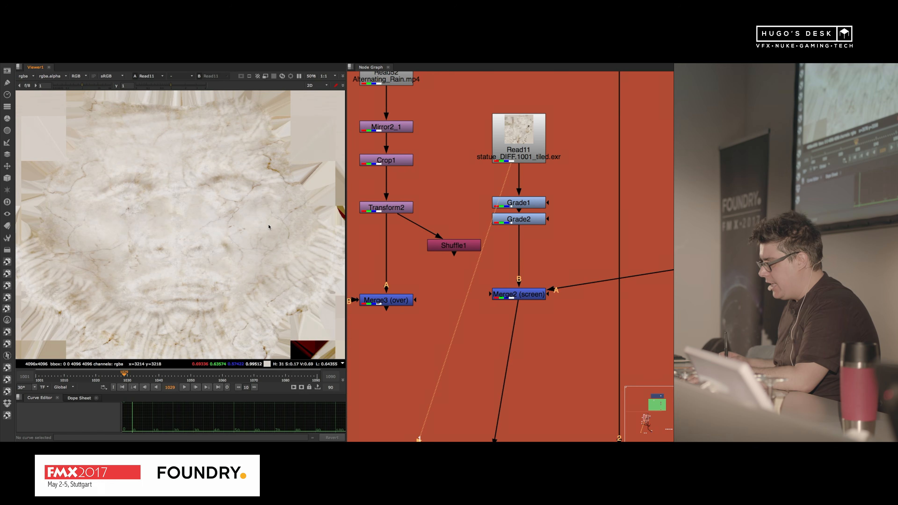
Step: Display the close-up leak clip from Read6, in the row of water footage beside the red backdrop
{"action": "scroll", "coordinate": [530, 187], "scroll_direction": "down", "scroll_amount": 5}
{"action": "middle_click_drag", "start_coordinate": [552, 269], "coordinate": [475, 221]}
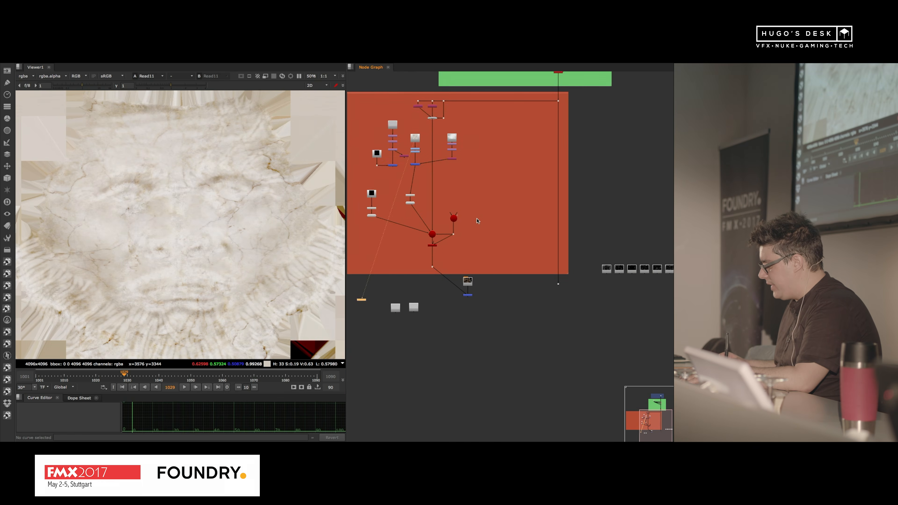
{"action": "scroll", "coordinate": [474, 225], "scroll_direction": "down", "scroll_amount": 3}
{"action": "scroll", "coordinate": [553, 255], "scroll_direction": "up", "scroll_amount": 8}
{"action": "left_click", "coordinate": [570, 229]}
{"action": "key", "text": "1"}
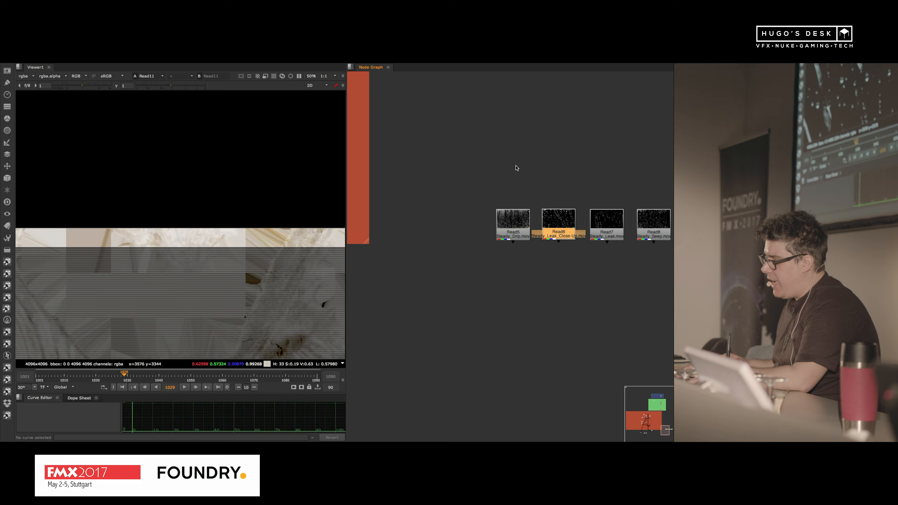
Step: Play the Read6 close-up leak clip in the enlarged viewer, with the whole frame in view
{"action": "key", "text": "space"}
{"action": "scroll", "coordinate": [368, 194], "scroll_direction": "down", "scroll_amount": 4}
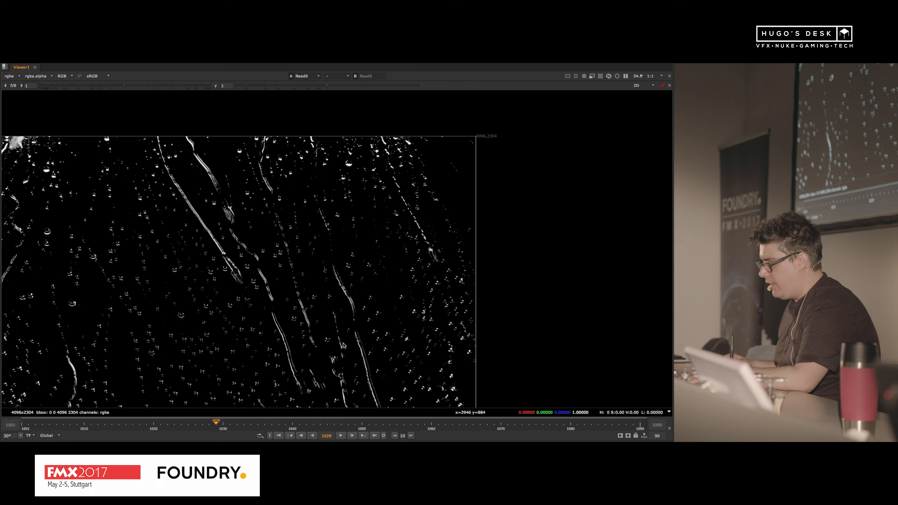
{"action": "middle_click_drag", "start_coordinate": [335, 356], "coordinate": [386, 327]}
{"action": "scroll", "coordinate": [388, 309], "scroll_direction": "down", "scroll_amount": 1}
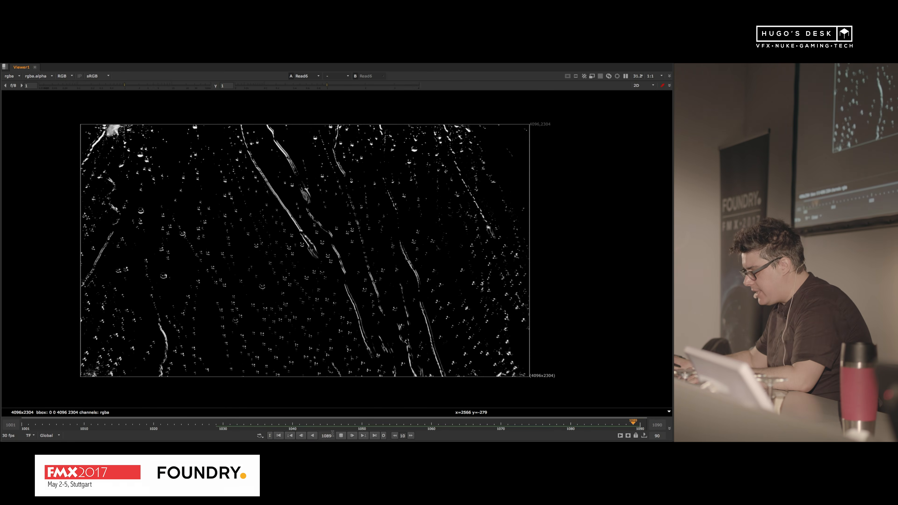
{"action": "key", "text": "space"}
Step: Set the Read6 clip's frame mode to start at 1001 and close its properties
{"action": "double_click", "coordinate": [543, 226]}
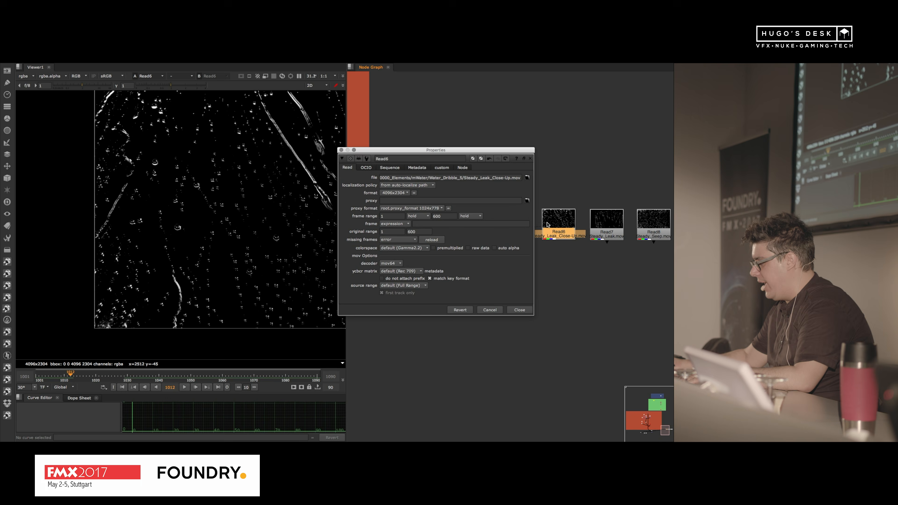
{"action": "left_click", "coordinate": [401, 231]}
{"action": "left_click", "coordinate": [431, 224]}
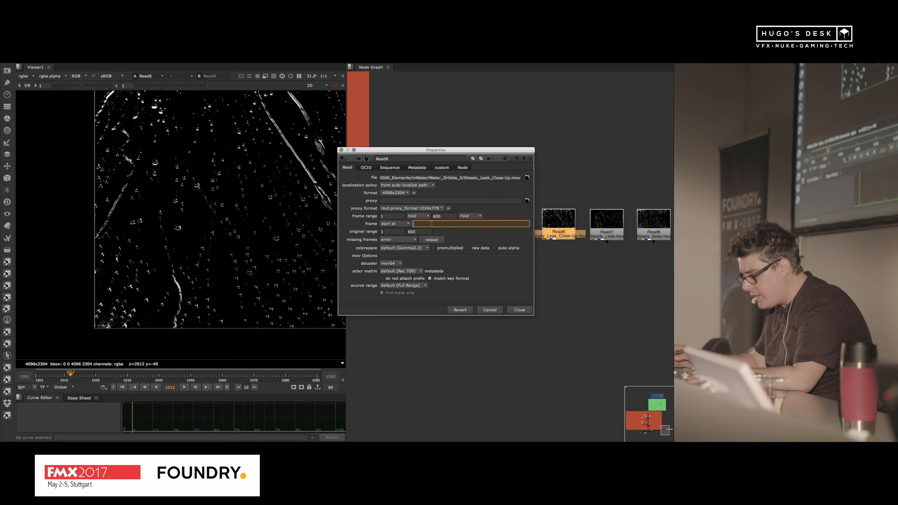
{"action": "type", "text": "1001"}
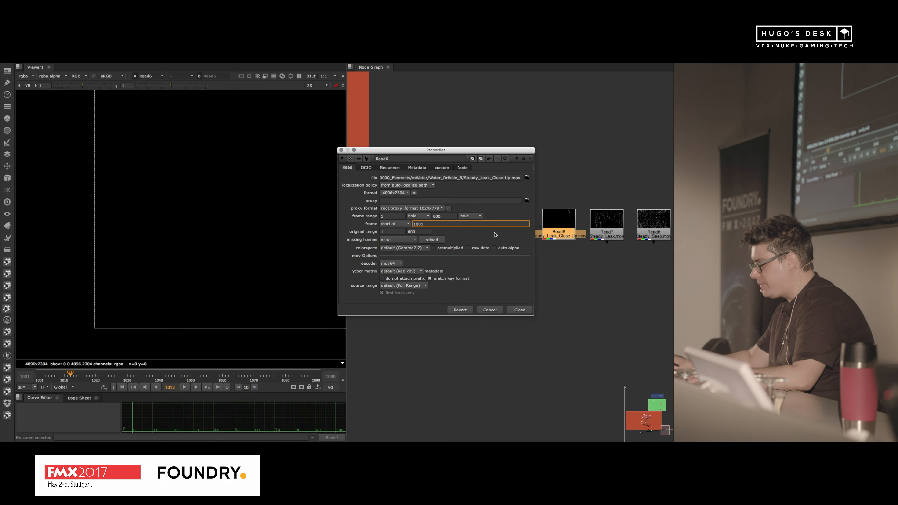
{"action": "left_click", "coordinate": [526, 308]}
Step: Play the retimed Read6 clip in the enlarged viewer to examine how the first drops run down
{"action": "left_click", "coordinate": [597, 236]}
{"action": "key", "text": "super+z"}
{"action": "key", "text": "super+z"}
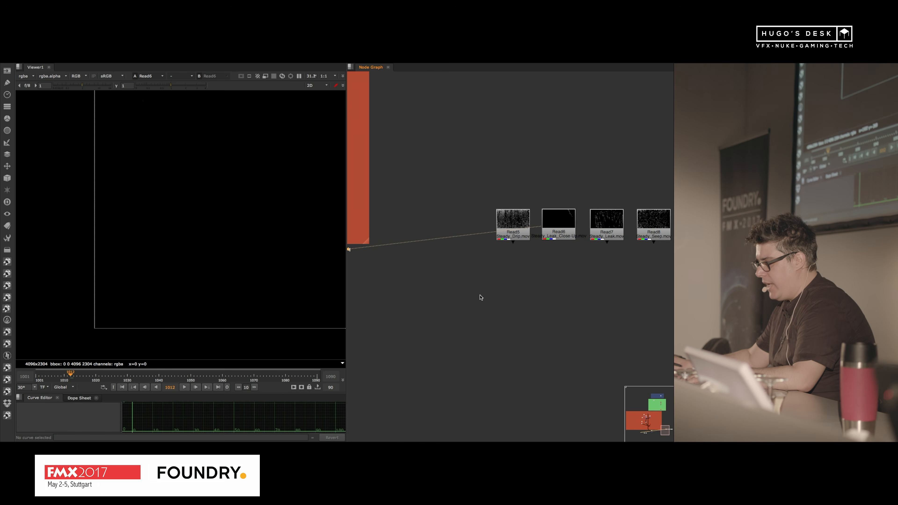
{"action": "key", "text": "space"}
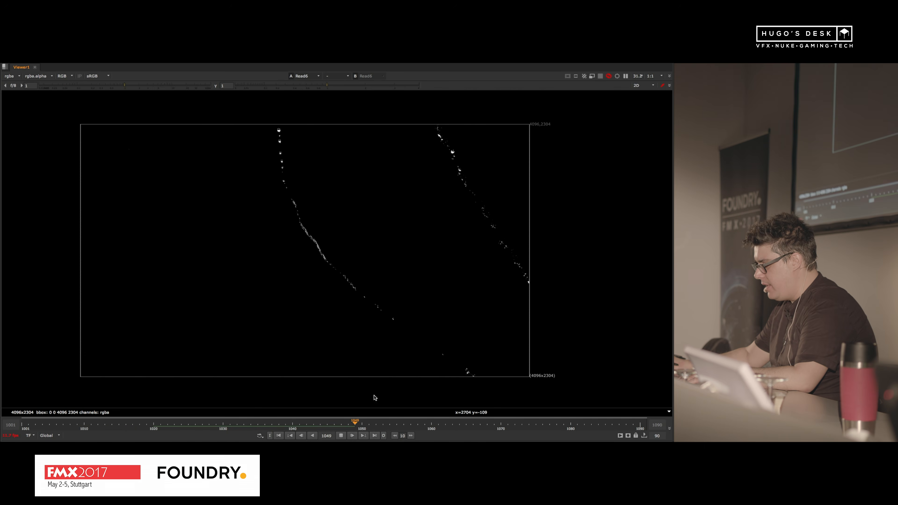
{"action": "key", "text": "space"}
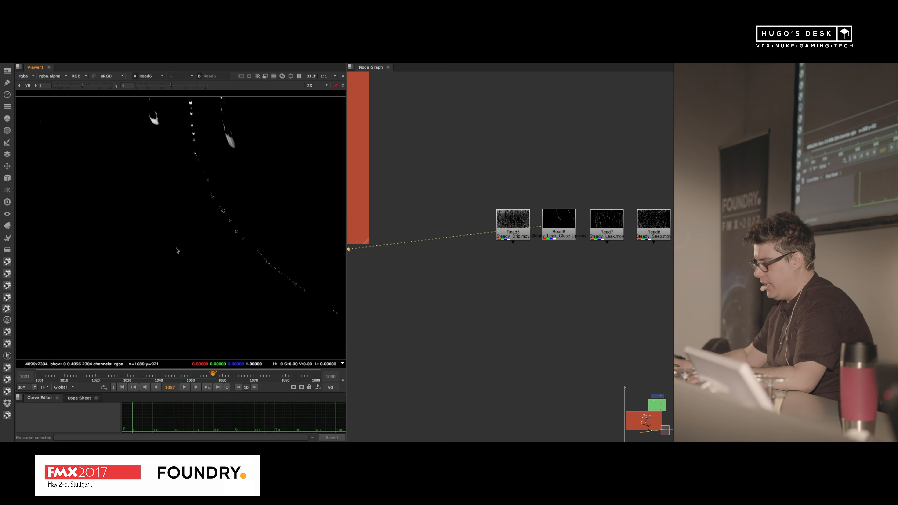
Step: Slide the Read6 clip earlier in the Dope Sheet so it starts at frame 857, and close its properties
{"action": "left_click", "coordinate": [79, 398]}
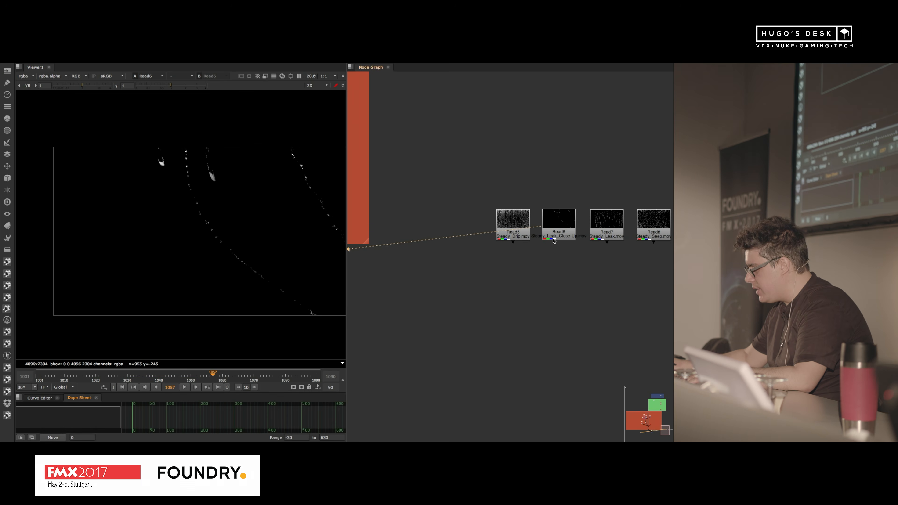
{"action": "left_click", "coordinate": [521, 225]}
{"action": "double_click", "coordinate": [558, 227]}
{"action": "left_click_drag", "start_coordinate": [299, 411], "coordinate": [281, 411]}
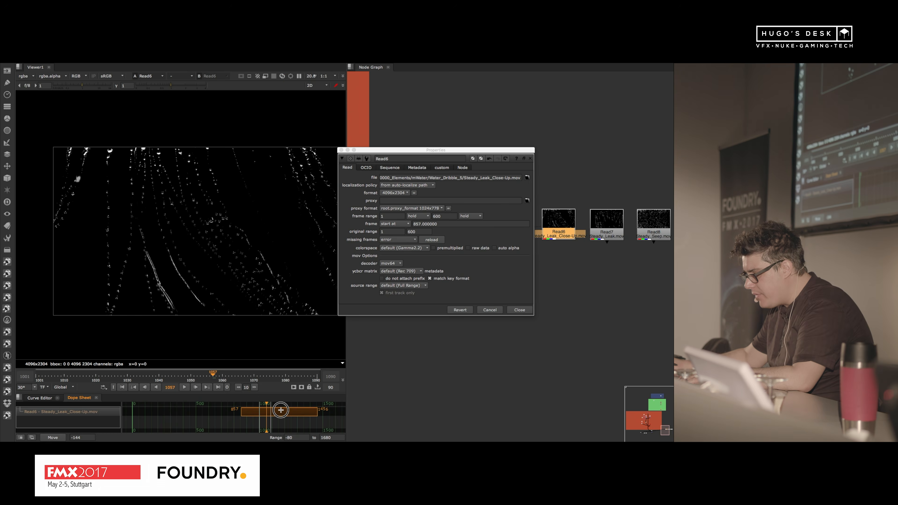
{"action": "left_click", "coordinate": [519, 310]}
{"action": "scroll", "coordinate": [212, 257], "scroll_direction": "up", "scroll_amount": 2}
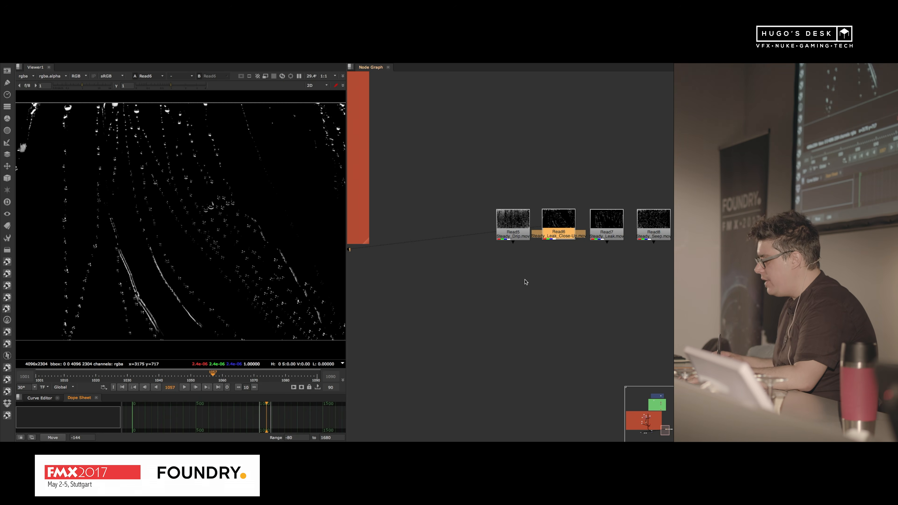
Step: Cut Read6 from the row of water footage, display the Read11 statue texture, and paste the clip beside it in the red backdrop
{"action": "left_click_drag", "start_coordinate": [564, 213], "coordinate": [565, 198]}
{"action": "key", "text": "ctrl+x"}
{"action": "scroll", "coordinate": [532, 176], "scroll_direction": "down", "scroll_amount": 8}
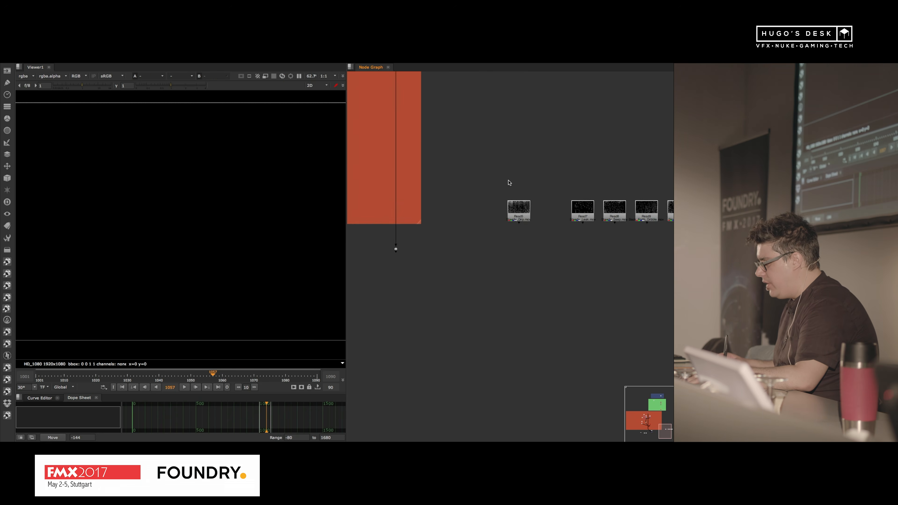
{"action": "middle_click_drag", "start_coordinate": [486, 168], "coordinate": [599, 341]}
{"action": "scroll", "coordinate": [471, 245], "scroll_direction": "up", "scroll_amount": 7}
{"action": "middle_click_drag", "start_coordinate": [486, 258], "coordinate": [522, 228]}
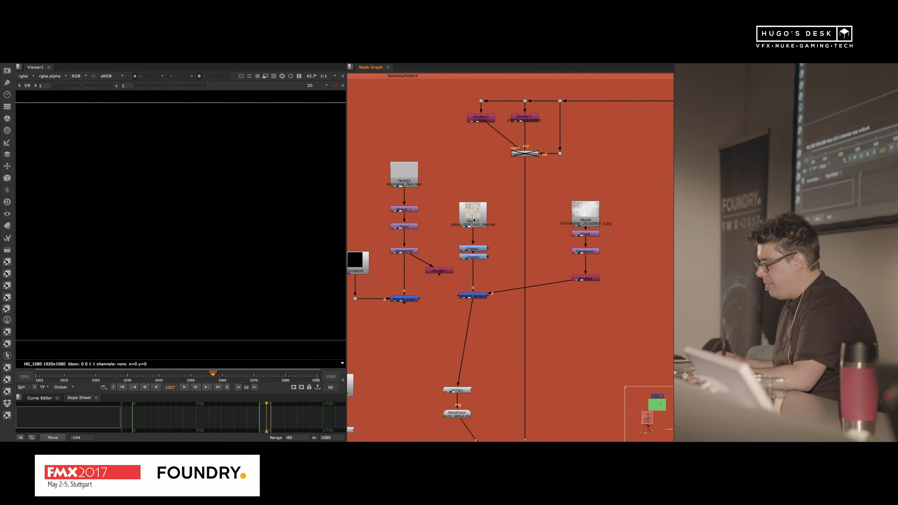
{"action": "left_click", "coordinate": [460, 211]}
{"action": "key", "text": "1"}
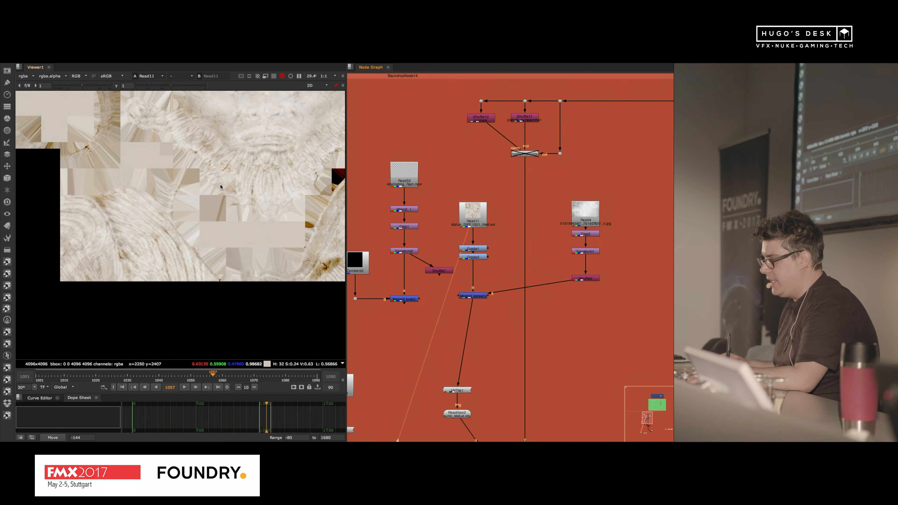
{"action": "key", "text": "ctrl+v"}
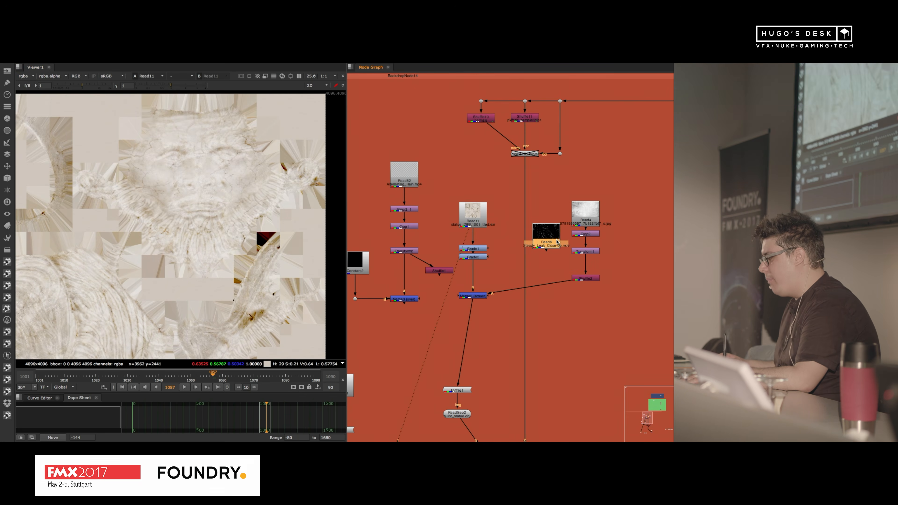
Step: Replace the image branch feeding Merge2 with the Read6 leak clip and display the merge result
{"action": "left_click_drag", "start_coordinate": [630, 168], "coordinate": [560, 313]}
{"action": "key", "text": "Delete"}
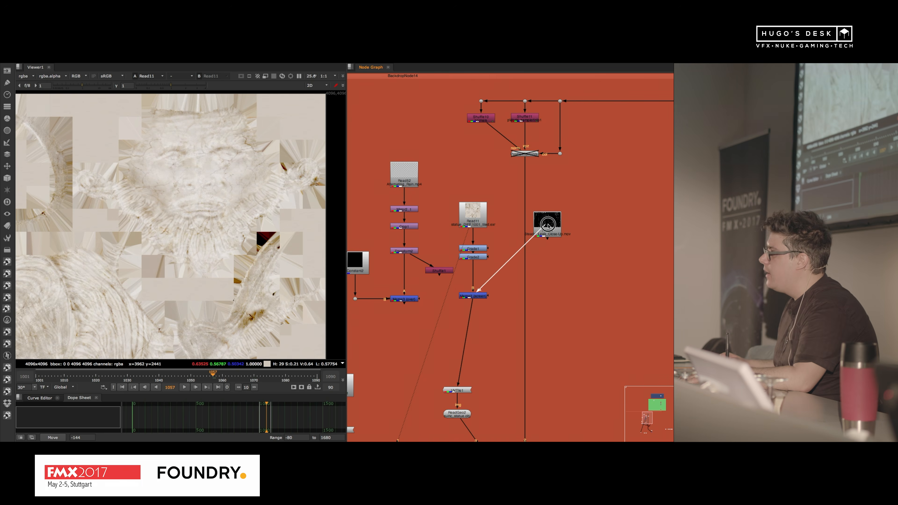
{"action": "key", "text": "1"}
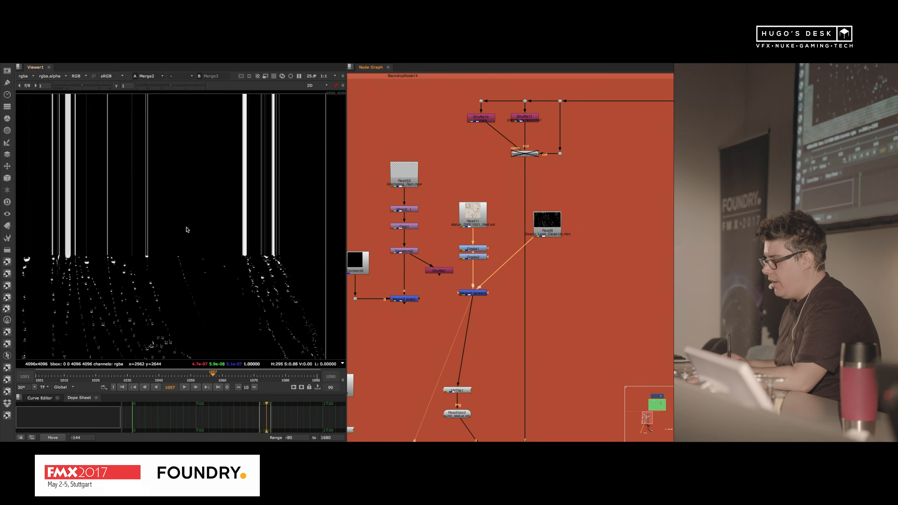
Step: Insert a Transform node between Read6 and Merge2 and close its properties
{"action": "left_click", "coordinate": [540, 230]}
{"action": "key", "text": "r"}
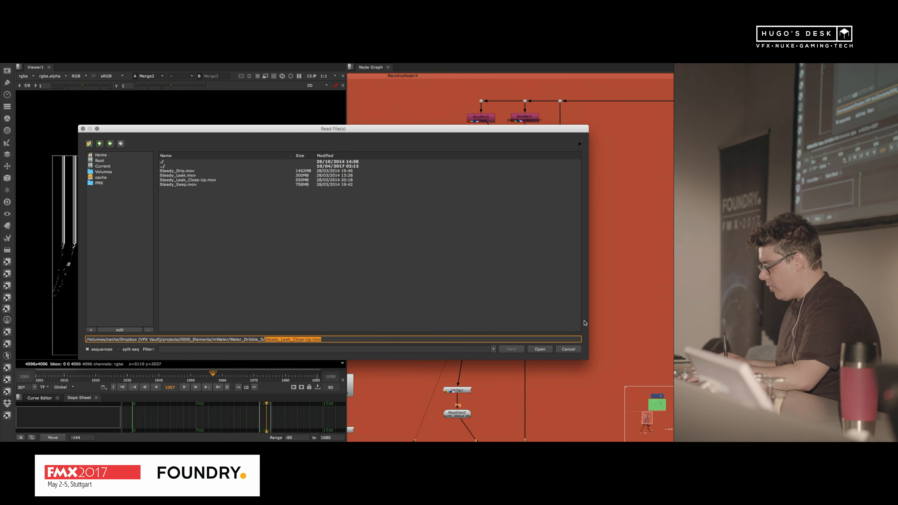
{"action": "left_click", "coordinate": [576, 346]}
{"action": "key", "text": "t"}
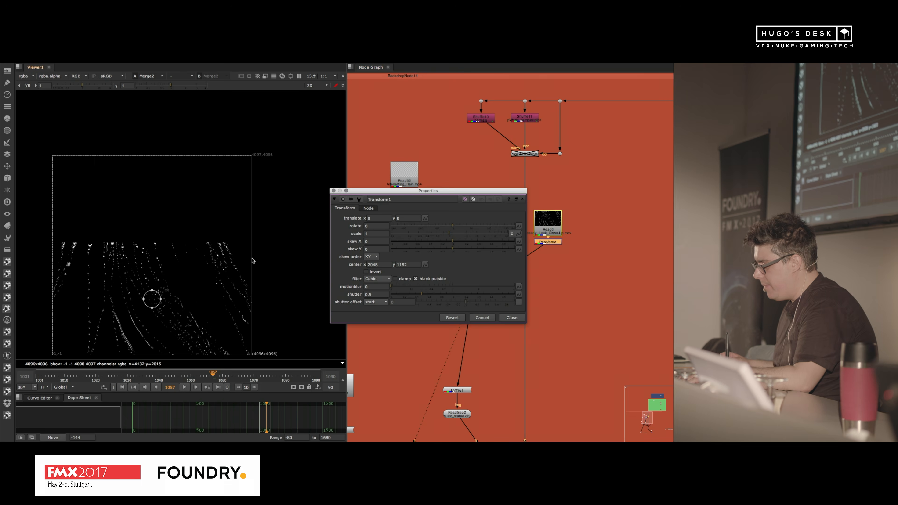
{"action": "left_click", "coordinate": [523, 319]}
{"action": "left_click", "coordinate": [486, 292]}
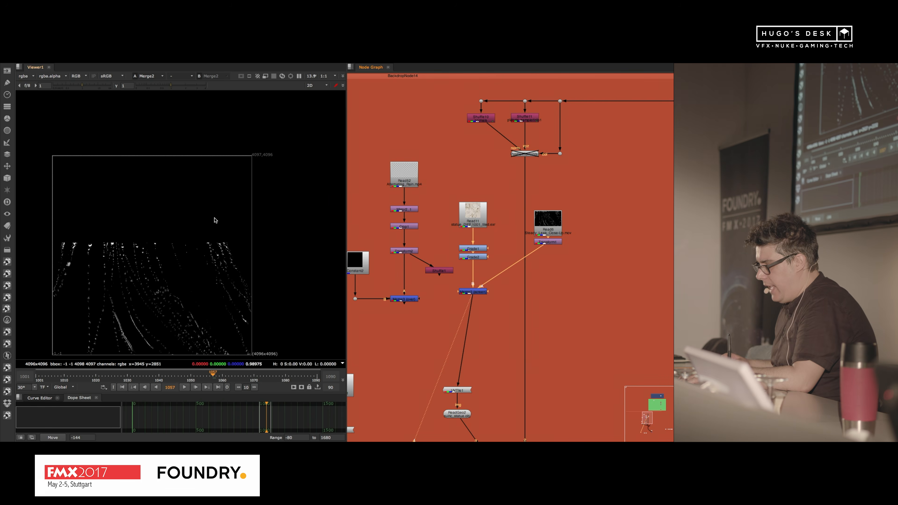
Step: Check the Merge2 settings and disable the two Grade nodes between the Read11 texture and the merge
{"action": "scroll", "coordinate": [215, 220], "scroll_direction": "down", "scroll_amount": 2}
{"action": "double_click", "coordinate": [472, 292]}
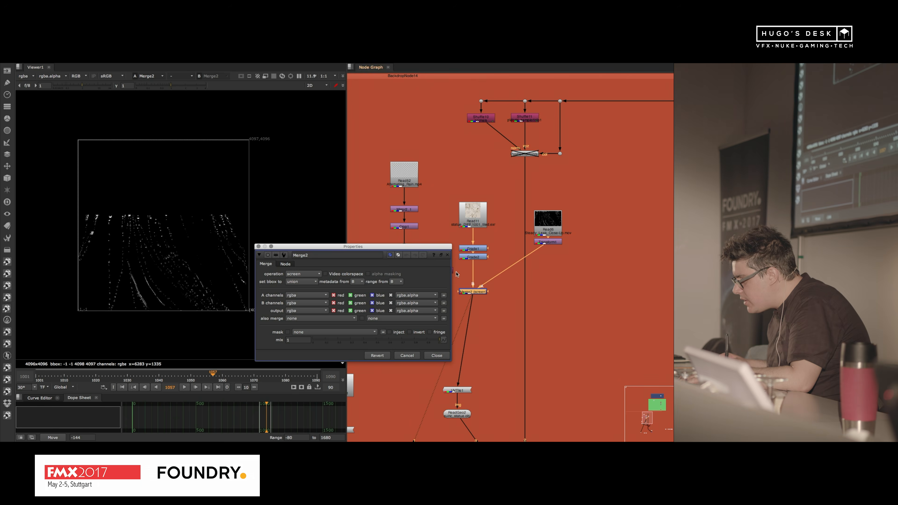
{"action": "left_click", "coordinate": [448, 256]}
{"action": "double_click", "coordinate": [474, 292]}
{"action": "left_click_drag", "start_coordinate": [503, 237], "coordinate": [448, 271]}
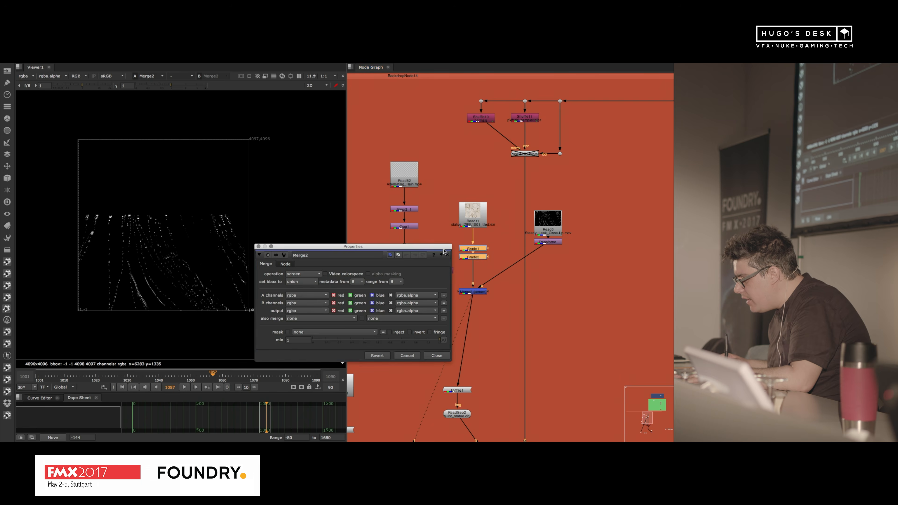
{"action": "left_click", "coordinate": [448, 255]}
{"action": "left_click_drag", "start_coordinate": [448, 226], "coordinate": [506, 273]}
{"action": "key", "text": "d"}
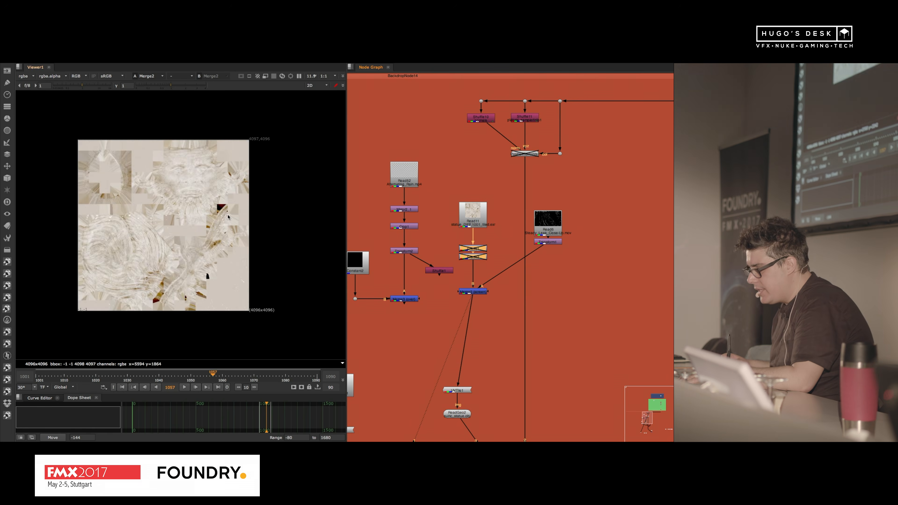
Step: Scale the leak footage to 0.37 in Transform1 and translate it to x 740, y 1932 over the statue's face
{"action": "double_click", "coordinate": [550, 243]}
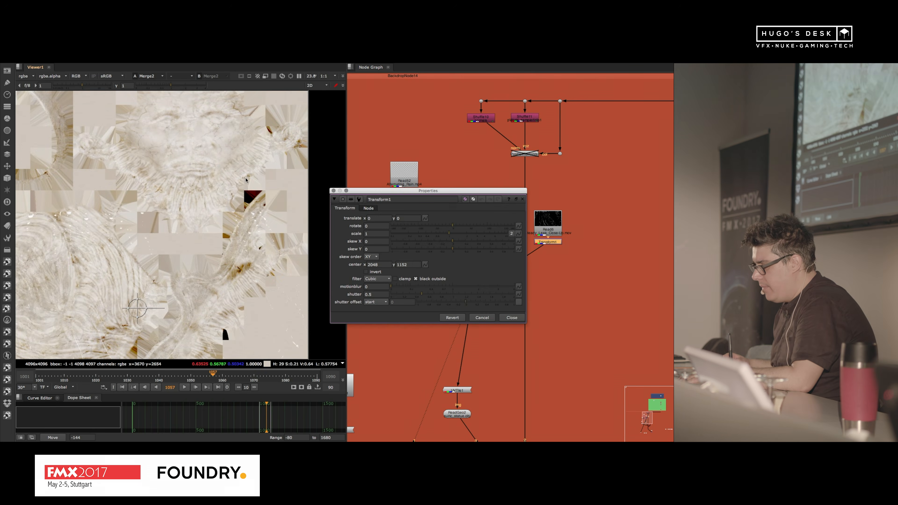
{"action": "left_click_drag", "start_coordinate": [137, 308], "coordinate": [182, 187]}
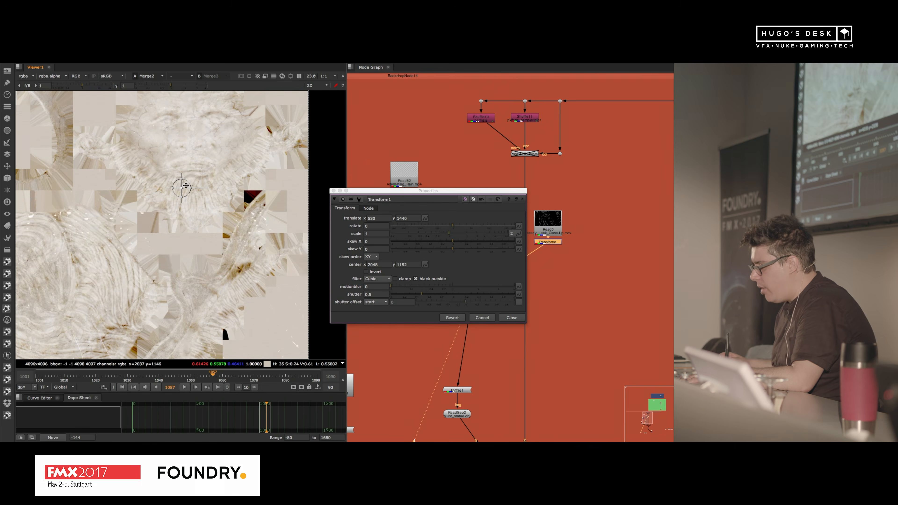
{"action": "left_click_drag", "start_coordinate": [440, 236], "coordinate": [439, 234]}
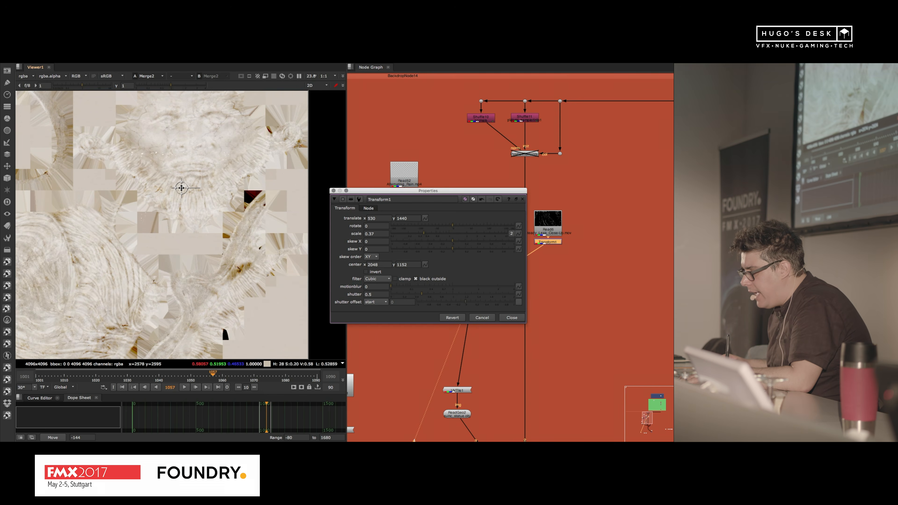
{"action": "left_click_drag", "start_coordinate": [182, 188], "coordinate": [199, 146]}
Step: Insert a Crop node between Read6 and Transform1 with a softness of 200
{"action": "scroll", "coordinate": [601, 212], "scroll_direction": "up", "scroll_amount": 3}
{"action": "left_click", "coordinate": [619, 192]}
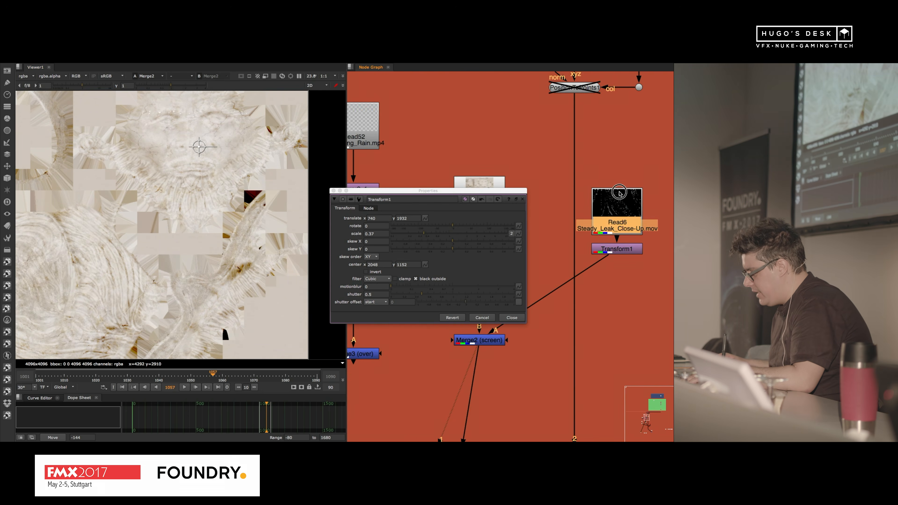
{"action": "left_click_drag", "start_coordinate": [619, 192], "coordinate": [619, 166]}
{"action": "key", "text": "Tab"}
{"action": "type", "text": "crop"}
{"action": "key", "text": "Return"}
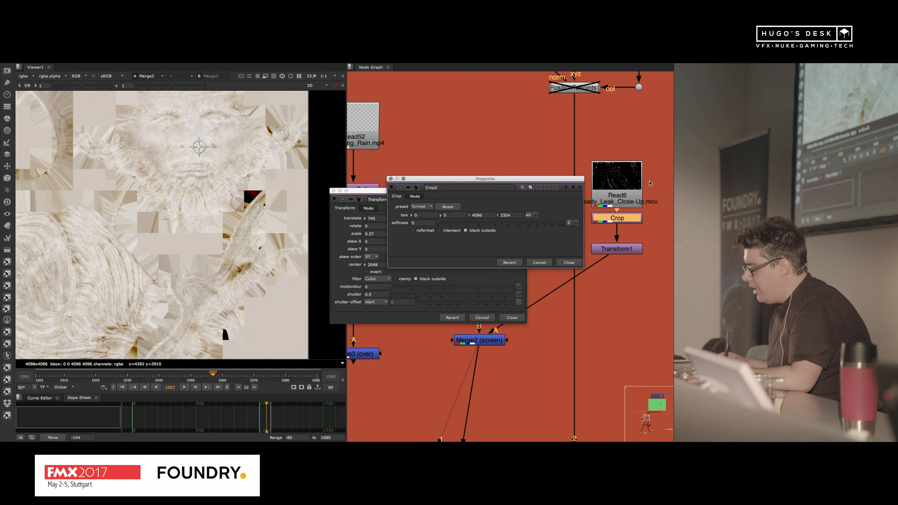
{"action": "left_click", "coordinate": [423, 222]}
{"action": "type", "text": "200"}
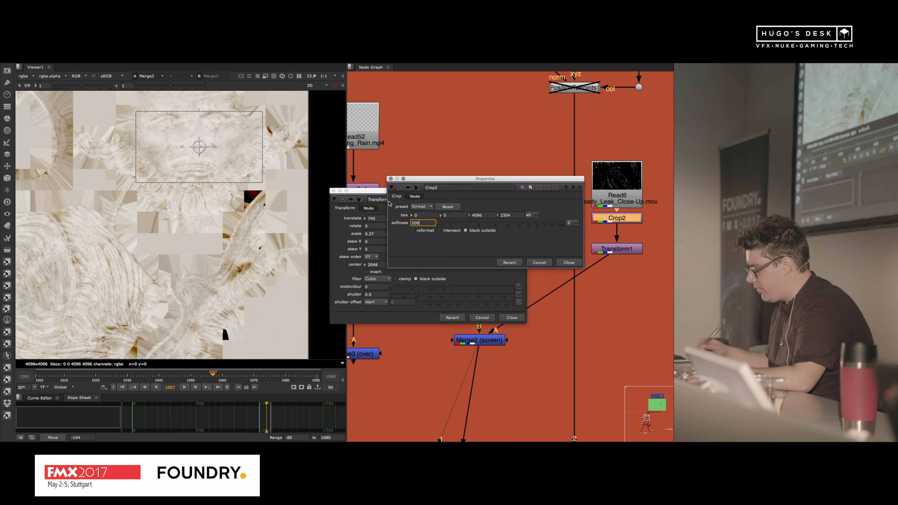
{"action": "left_click", "coordinate": [570, 262]}
Step: Display the Crop2 output, set its softness to 400, and close the Read6 and Transform1 properties
{"action": "double_click", "coordinate": [614, 209]}
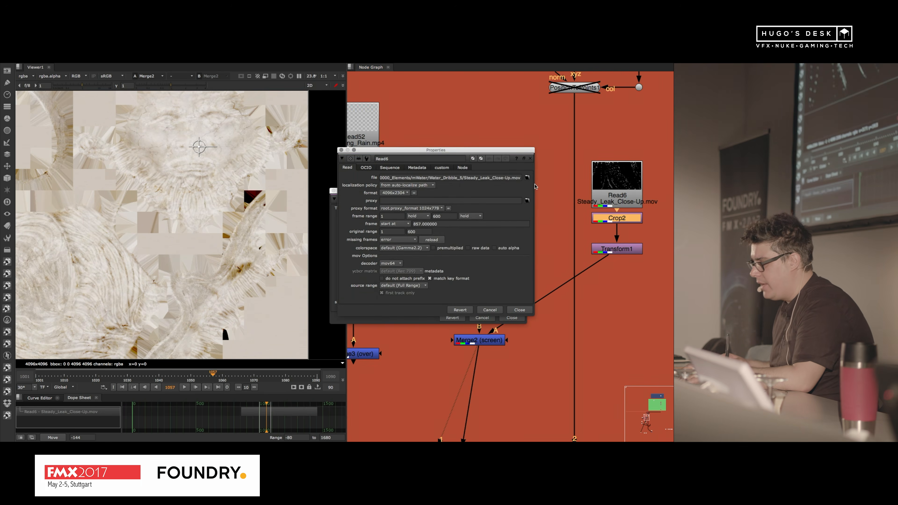
{"action": "key", "text": "1"}
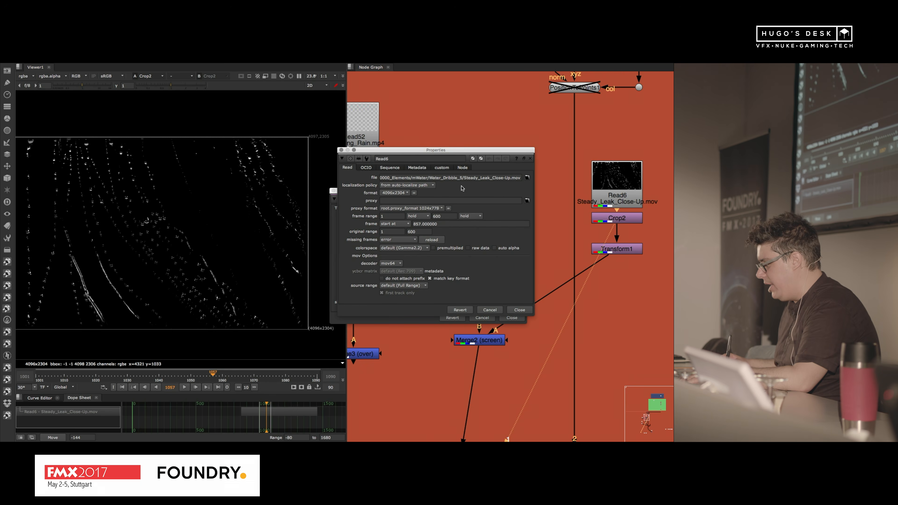
{"action": "double_click", "coordinate": [614, 218]}
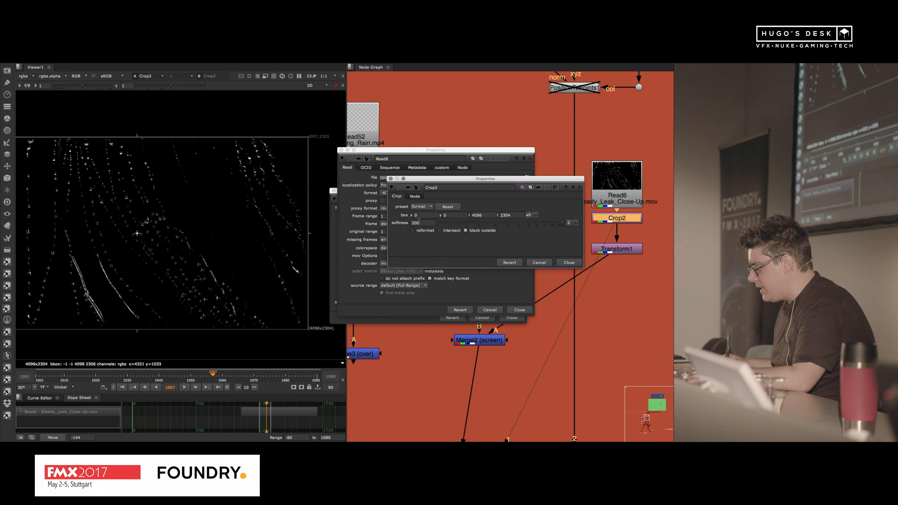
{"action": "type", "text": "4"}
{"action": "key", "text": "Return"}
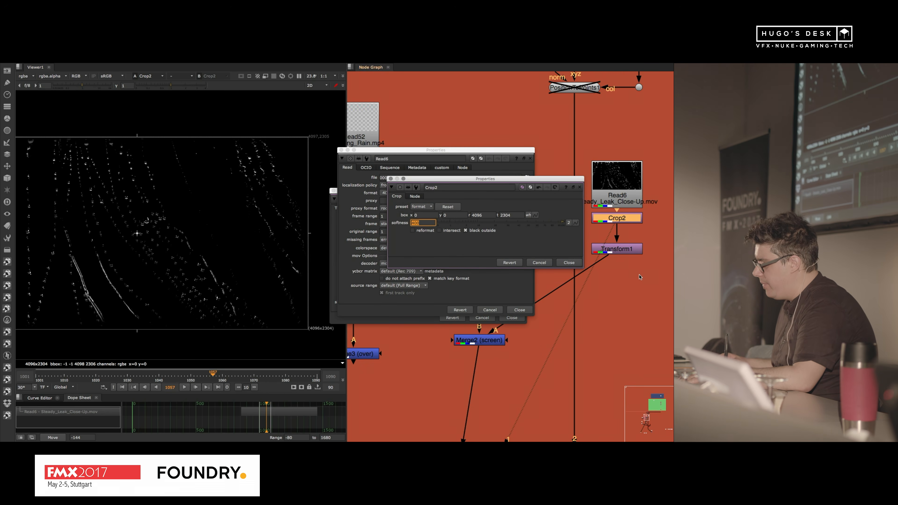
{"action": "left_click", "coordinate": [524, 314]}
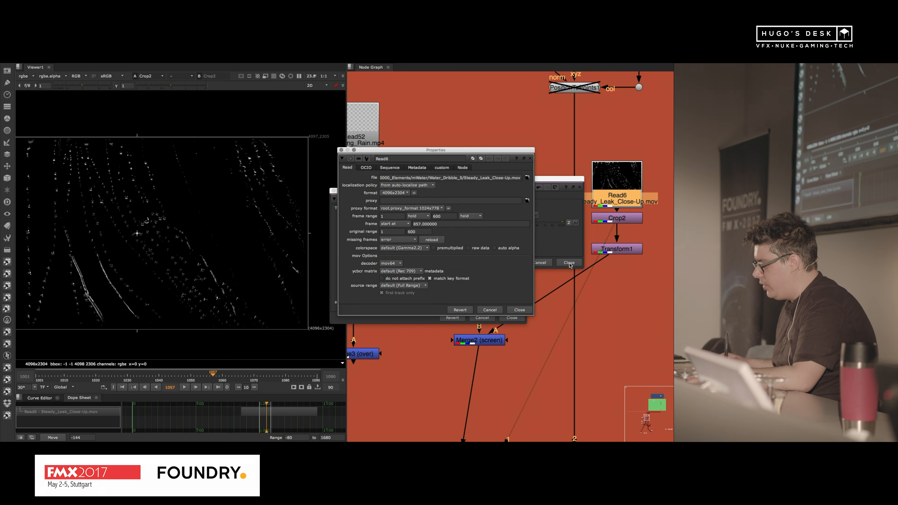
{"action": "left_click", "coordinate": [569, 263]}
{"action": "left_click", "coordinate": [519, 310]}
{"action": "left_click", "coordinate": [514, 316]}
{"action": "key", "text": "super+z"}
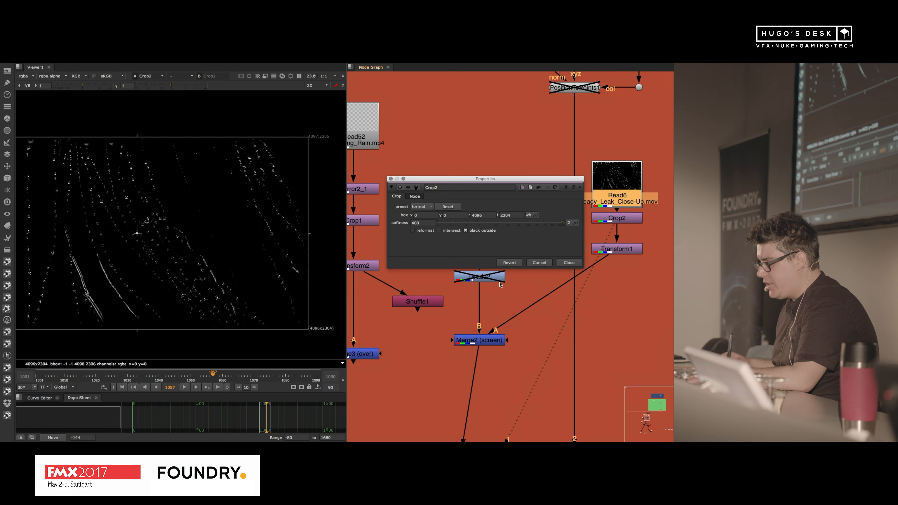
Step: Display the Merge2 output and reposition the leak footage over the statue's face to x 512, y 2046 in Transform1
{"action": "key", "text": "1"}
{"action": "left_click", "coordinate": [480, 340]}
{"action": "key", "text": "1"}
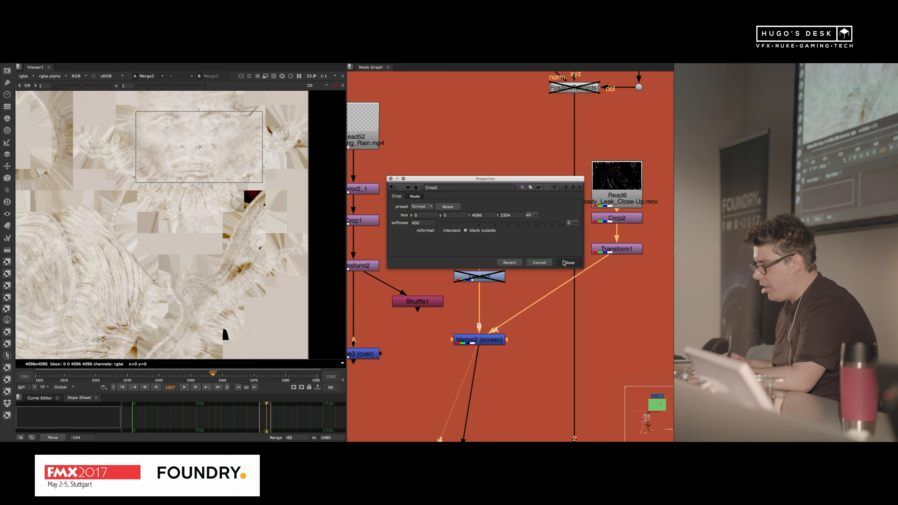
{"action": "middle_click_drag", "start_coordinate": [214, 156], "coordinate": [219, 266]}
{"action": "double_click", "coordinate": [623, 247]}
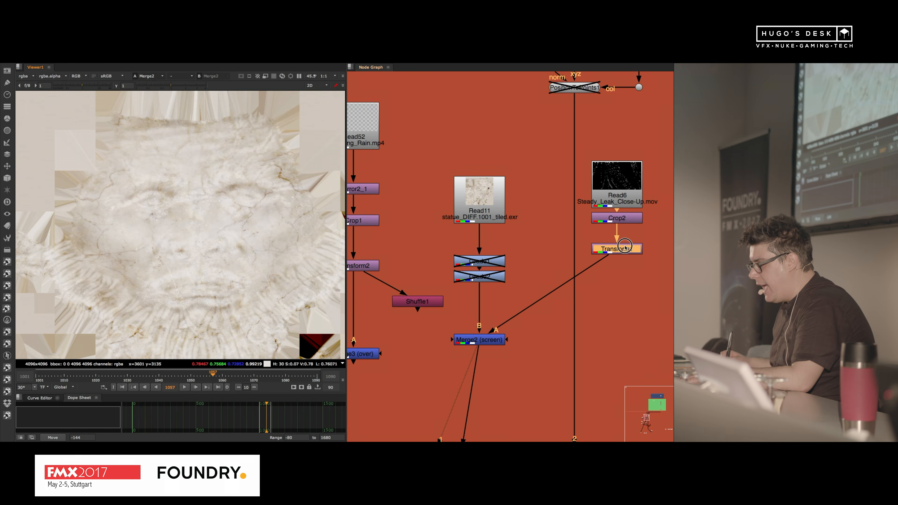
{"action": "left_click_drag", "start_coordinate": [209, 250], "coordinate": [177, 232]}
Step: Scale the leak footage up to 0.56 in Transform1 and translate it to x 742, y 2050
{"action": "left_click", "coordinate": [385, 234]}
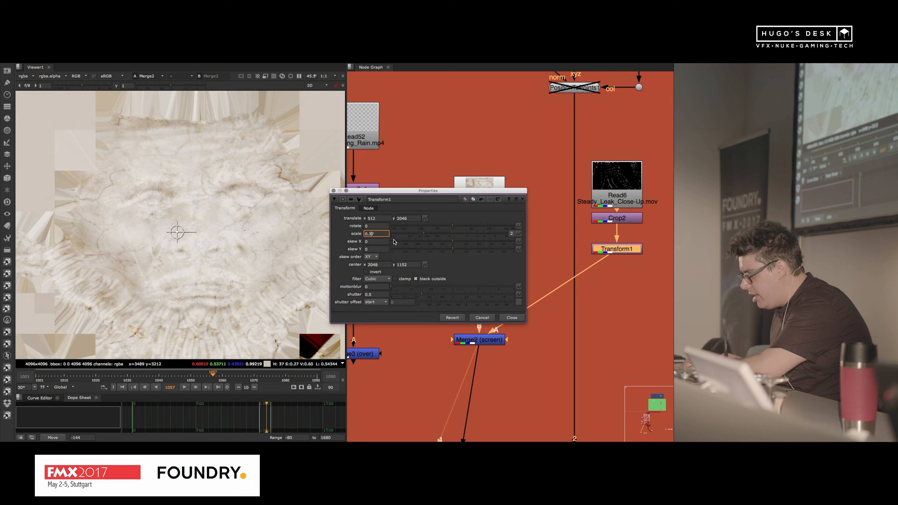
{"action": "key", "text": "Up"}
{"action": "key", "text": "Up"}
{"action": "key", "text": "Up"}
{"action": "key", "text": "Up"}
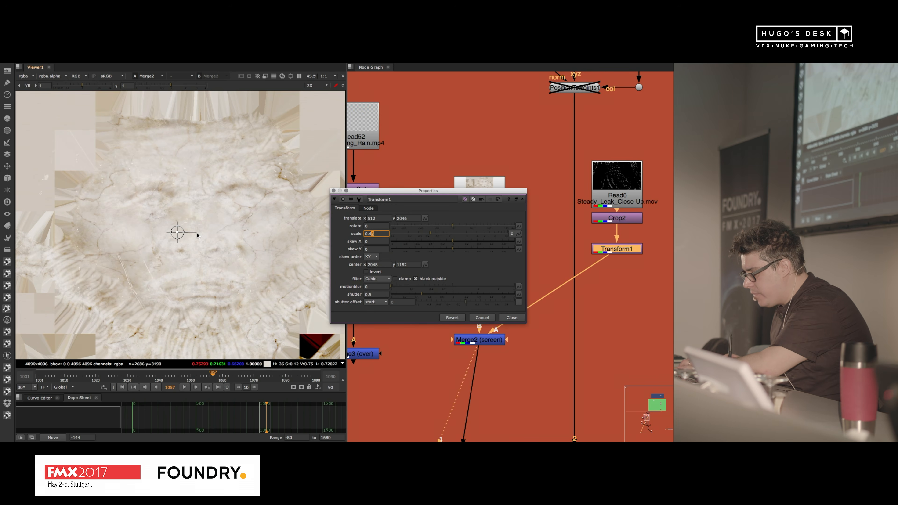
{"action": "left_click_drag", "start_coordinate": [179, 234], "coordinate": [214, 231]}
{"action": "left_click", "coordinate": [382, 234]}
{"action": "key", "text": "Up"}
{"action": "left_click", "coordinate": [507, 319]}
Step: Display the ReadGeo2 geometry in the 3D view and orbit around the textured head to inspect it
{"action": "scroll", "coordinate": [529, 268], "scroll_direction": "down", "scroll_amount": 8}
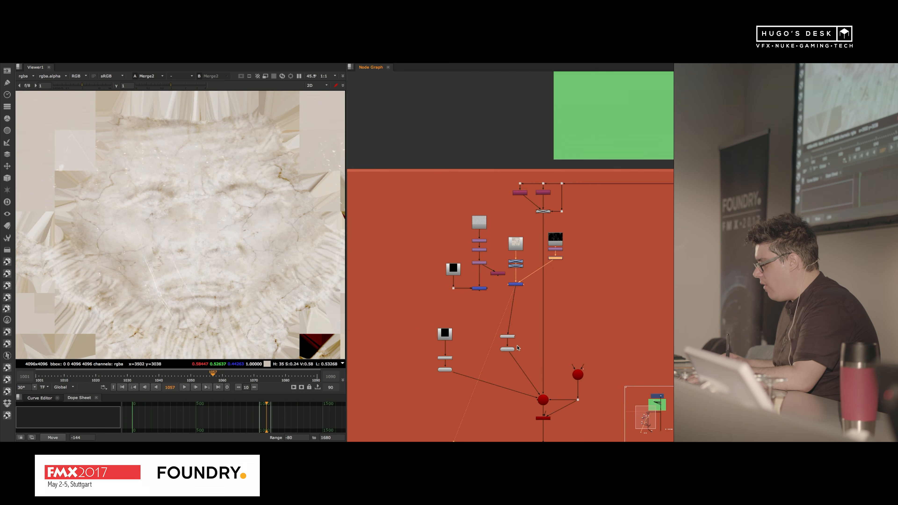
{"action": "scroll", "coordinate": [534, 380], "scroll_direction": "up", "scroll_amount": 6}
{"action": "left_click", "coordinate": [474, 308]}
{"action": "key", "text": "1"}
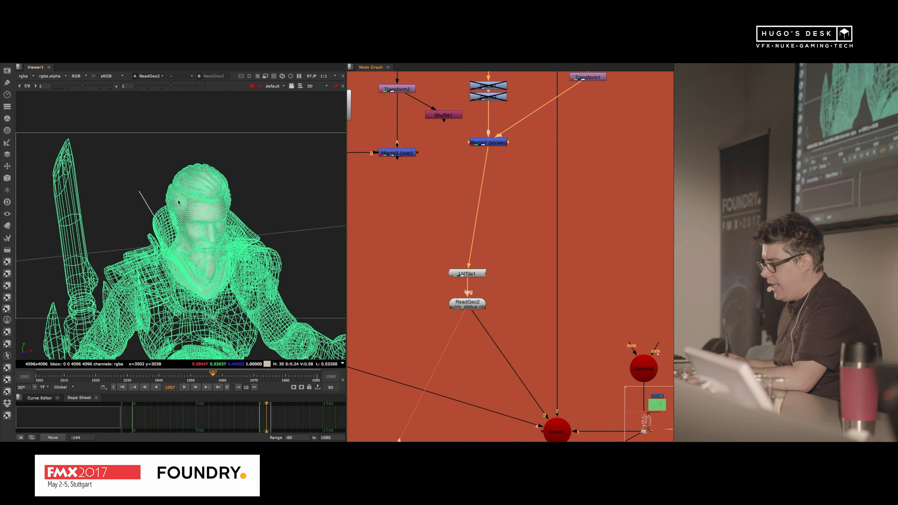
{"action": "middle_click_drag", "start_coordinate": [198, 233], "coordinate": [229, 201], "text": "alt"}
{"action": "left_click_drag", "start_coordinate": [229, 200], "coordinate": [170, 222], "text": "ctrl"}
{"action": "middle_click_drag", "start_coordinate": [169, 223], "coordinate": [93, 234], "text": "alt"}
{"action": "middle_click_drag", "start_coordinate": [499, 238], "coordinate": [469, 258], "text": "alt"}
{"action": "middle_click_drag", "start_coordinate": [434, 285], "coordinate": [422, 196], "text": "alt"}
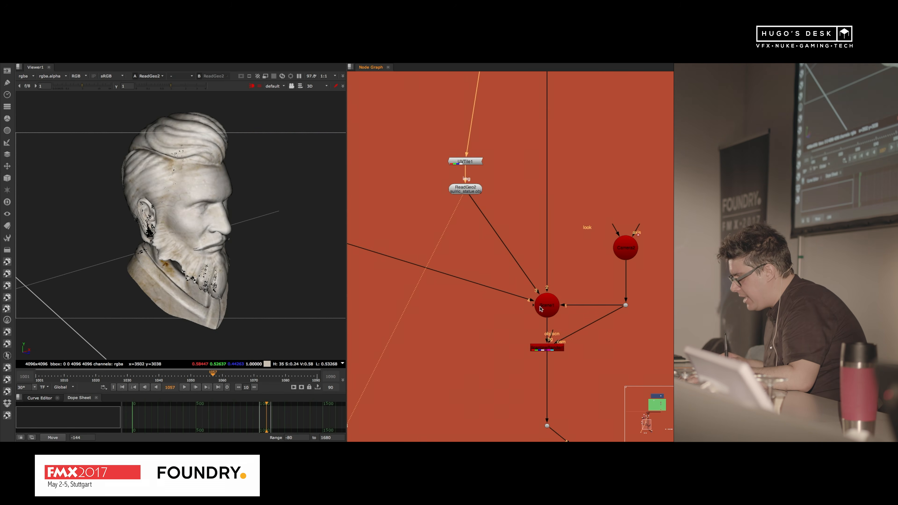
Step: Display the ScanlineRender scene in 3D and examine the statue's head and collar from several angles
{"action": "left_click", "coordinate": [547, 346]}
{"action": "key", "text": "1"}
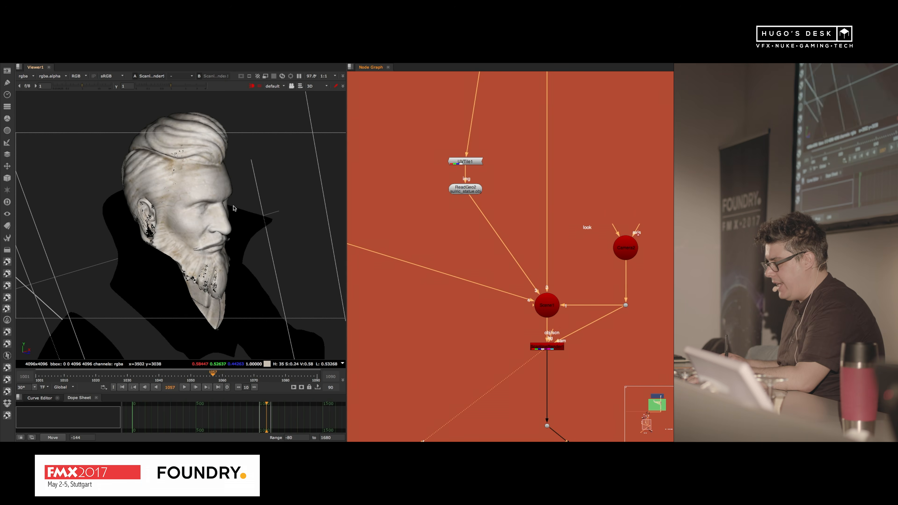
{"action": "left_click_drag", "start_coordinate": [262, 196], "coordinate": [220, 179], "text": "ctrl"}
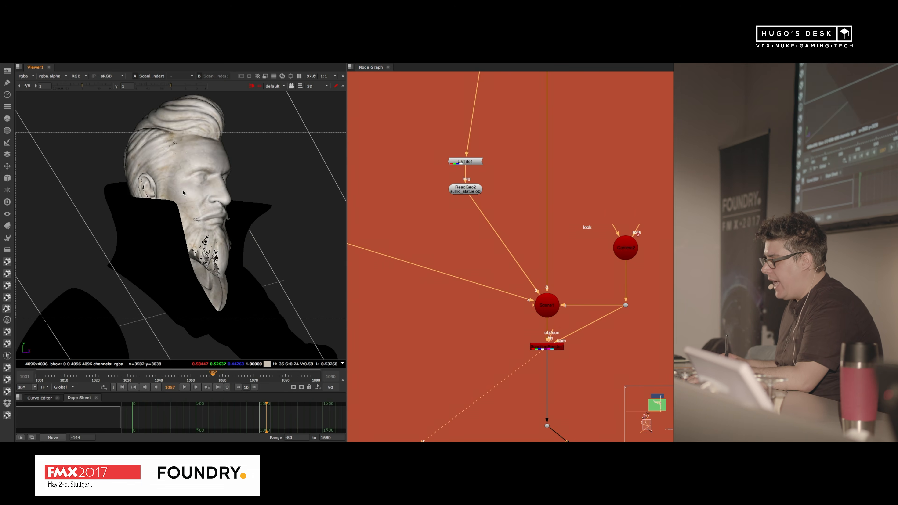
{"action": "scroll", "coordinate": [190, 183], "scroll_direction": "up", "scroll_amount": 5}
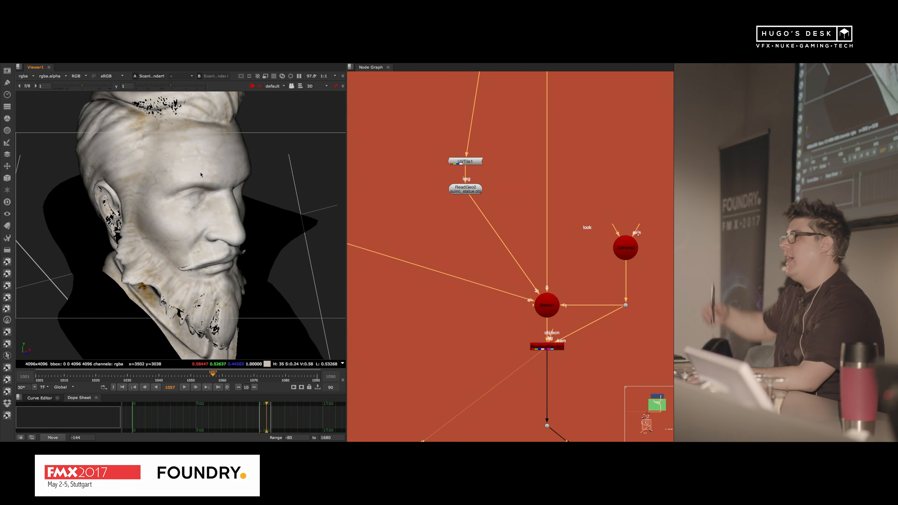
{"action": "left_click_drag", "start_coordinate": [158, 193], "coordinate": [165, 225], "text": "ctrl"}
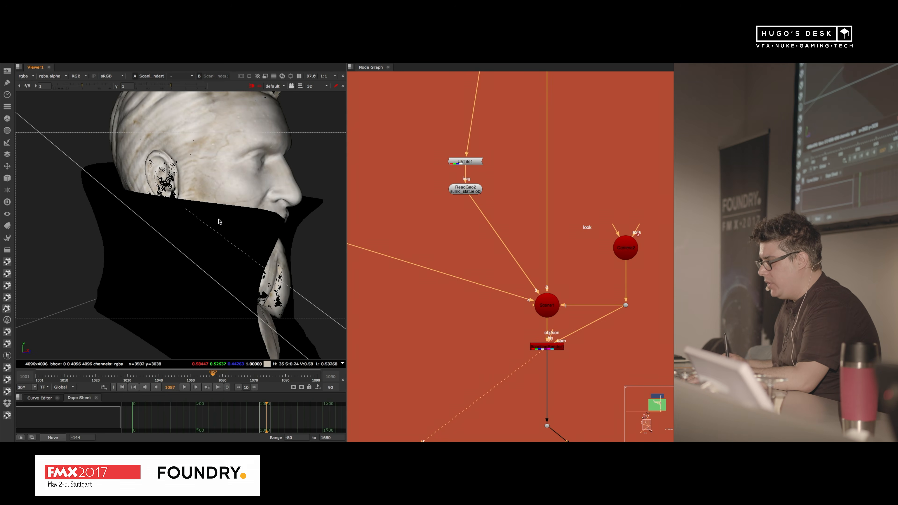
{"action": "left_click_drag", "start_coordinate": [271, 223], "coordinate": [200, 227], "text": "ctrl"}
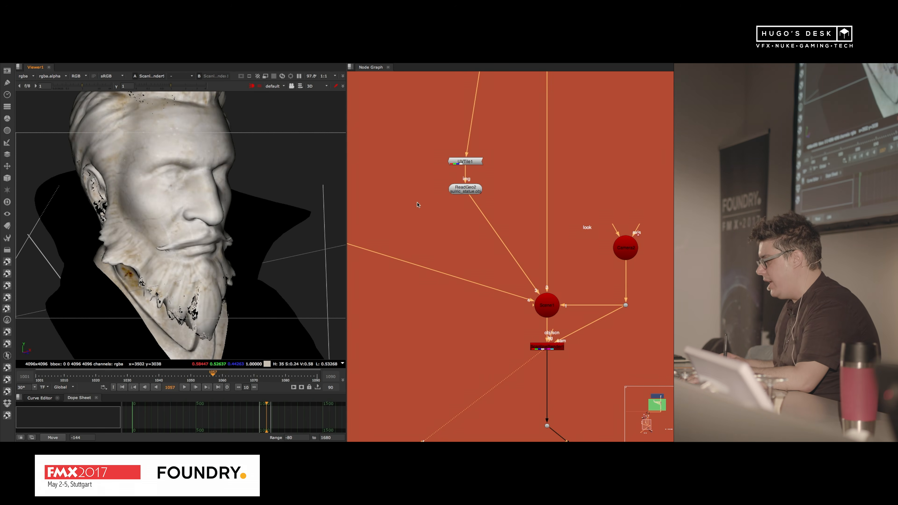
Step: Check the Constant1 node and the UDIM setting of UVTile2 feeding the ReadGeo1 statue geometry
{"action": "middle_click_drag", "start_coordinate": [416, 170], "coordinate": [583, 237]}
{"action": "scroll", "coordinate": [494, 252], "scroll_direction": "up", "scroll_amount": 5}
{"action": "left_click", "coordinate": [506, 175]}
{"action": "left_click_drag", "start_coordinate": [507, 176], "coordinate": [503, 162]}
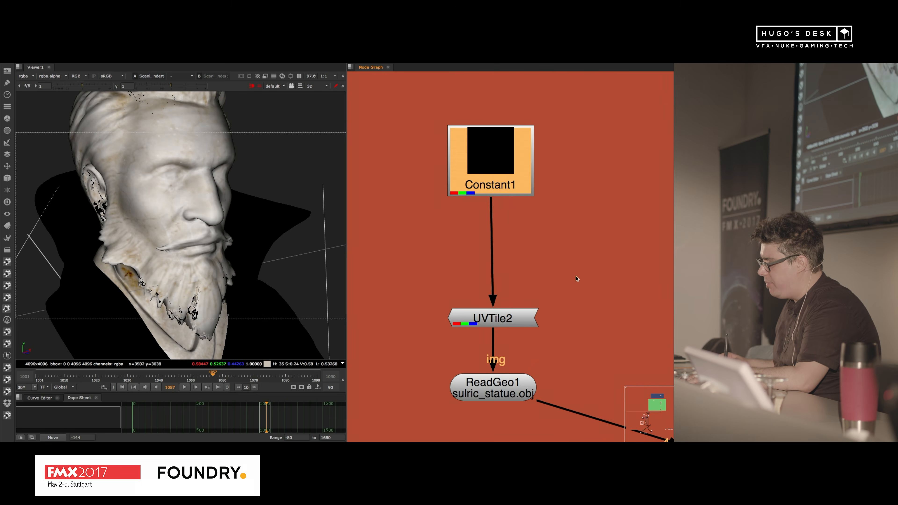
{"action": "middle_click_drag", "start_coordinate": [578, 279], "coordinate": [511, 179]}
{"action": "left_click_drag", "start_coordinate": [434, 214], "coordinate": [436, 198]}
{"action": "double_click", "coordinate": [432, 204]}
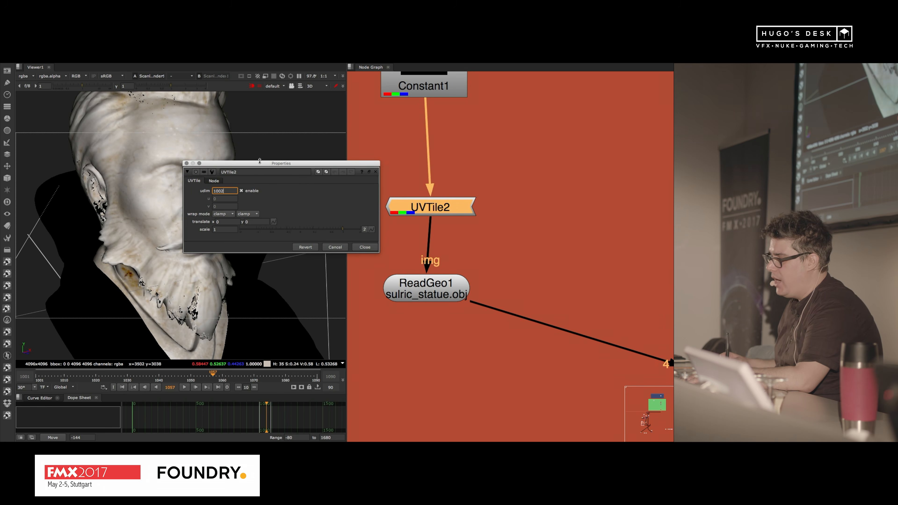
{"action": "left_click", "coordinate": [365, 247]}
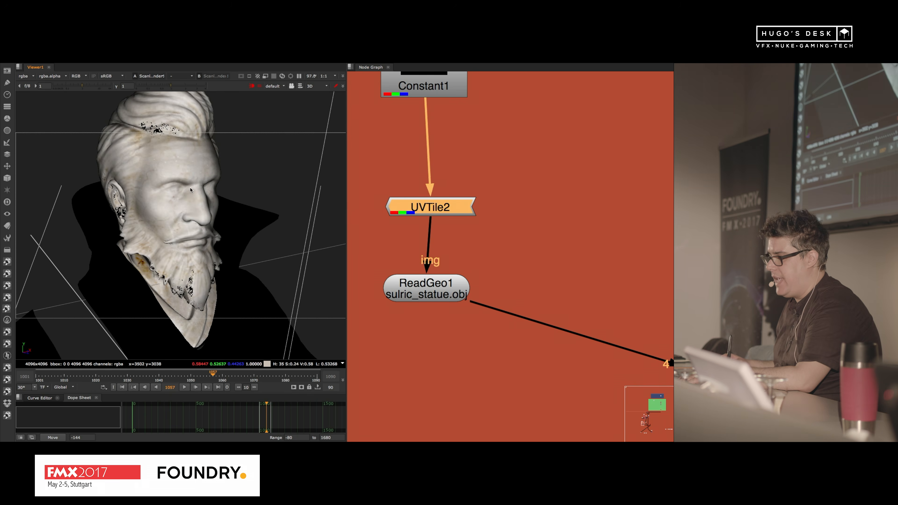
Step: Return to the ScanlineRender node and switch the viewer from 3D to its 2D camera render
{"action": "scroll", "coordinate": [174, 278], "scroll_direction": "down", "scroll_amount": 3}
{"action": "scroll", "coordinate": [560, 215], "scroll_direction": "down", "scroll_amount": 4}
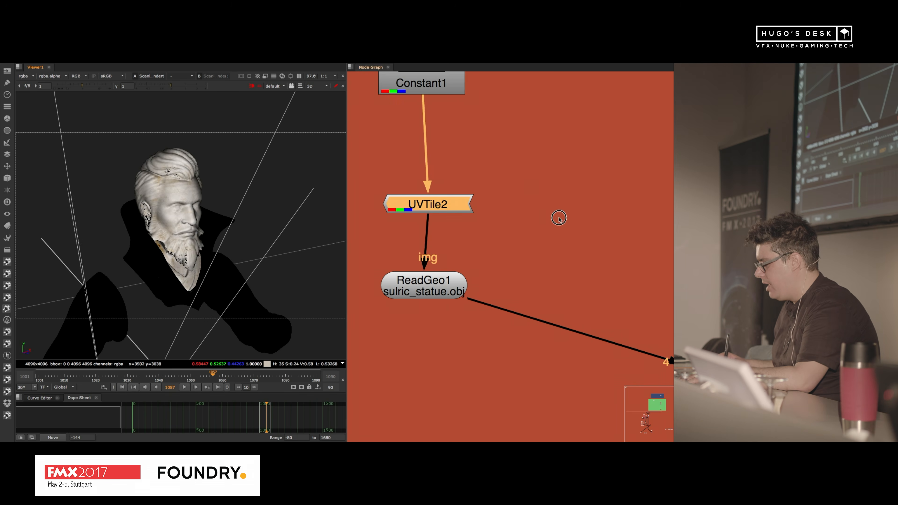
{"action": "middle_click_drag", "start_coordinate": [603, 272], "coordinate": [447, 197]}
{"action": "left_click_drag", "start_coordinate": [552, 232], "coordinate": [477, 263]}
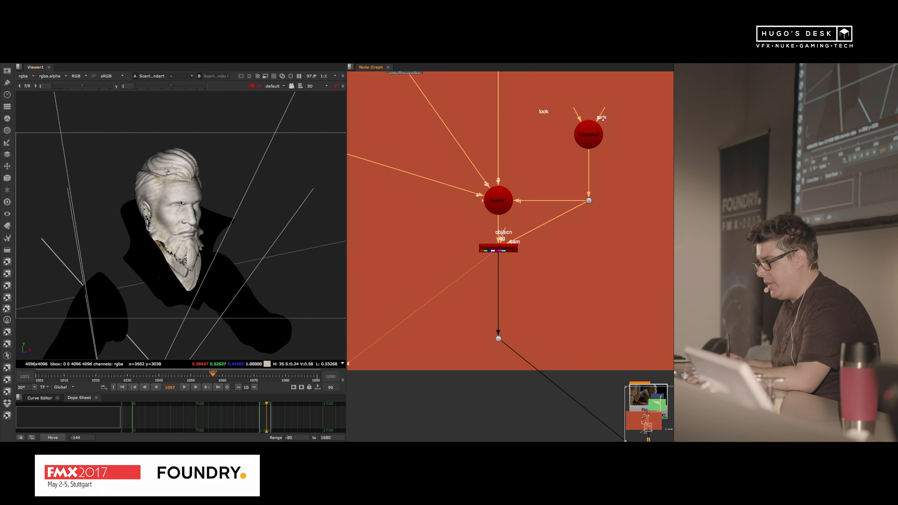
{"action": "key", "text": "Tab"}
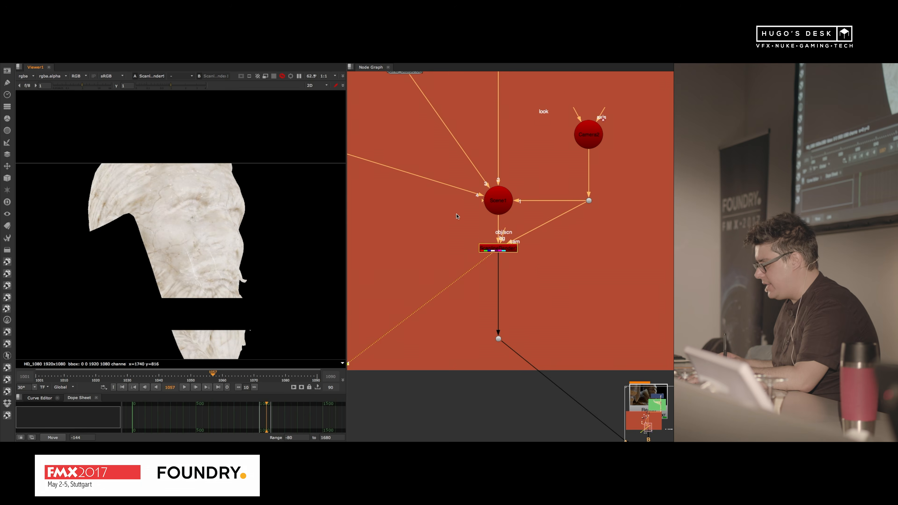
Step: Re-enable the Grade1 and Grade2 nodes between the Read11 texture and Merge2
{"action": "scroll", "coordinate": [461, 152], "scroll_direction": "down", "scroll_amount": 4}
{"action": "middle_click_drag", "start_coordinate": [460, 152], "coordinate": [490, 335]}
{"action": "scroll", "coordinate": [487, 215], "scroll_direction": "up", "scroll_amount": 5}
{"action": "left_click_drag", "start_coordinate": [434, 227], "coordinate": [524, 269]}
{"action": "key", "text": "d"}
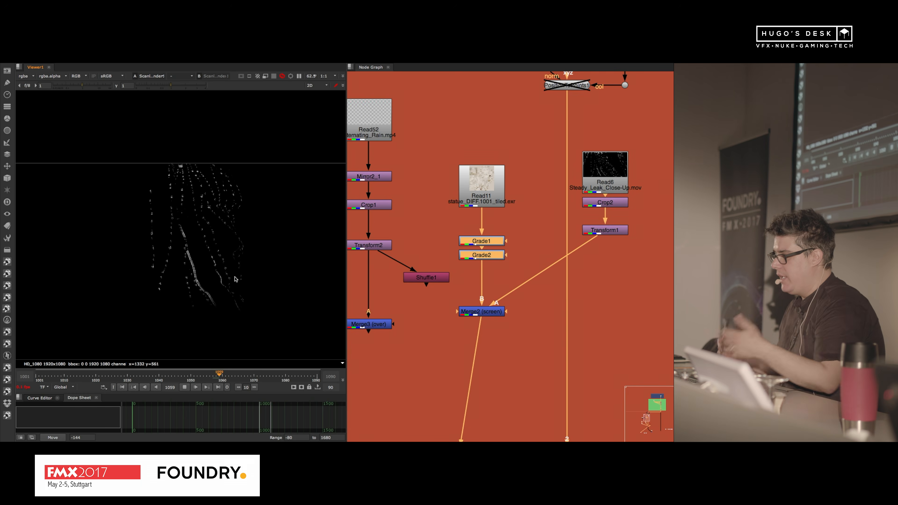
Step: Review the rendered water drops at several frames in an enlarged viewer, then restore the layout
{"action": "key", "text": "space"}
{"action": "scroll", "coordinate": [319, 230], "scroll_direction": "up", "scroll_amount": 4}
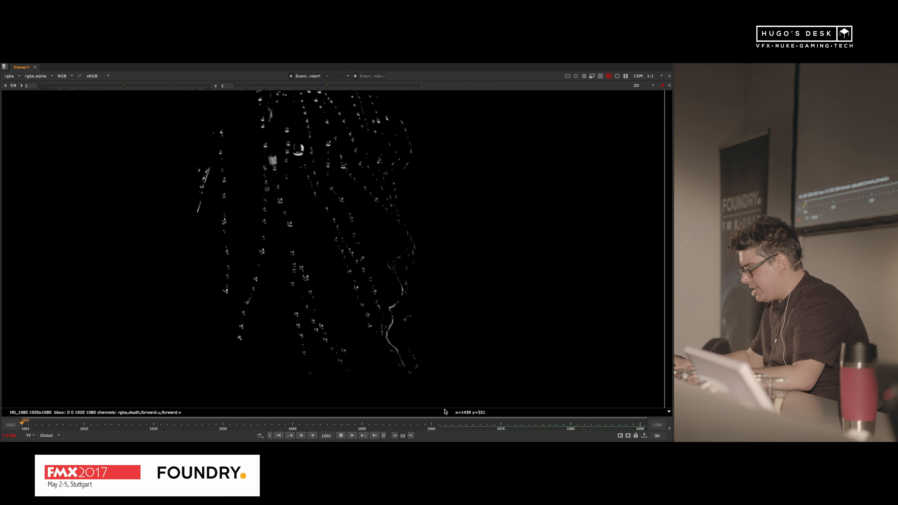
{"action": "left_click", "coordinate": [442, 427]}
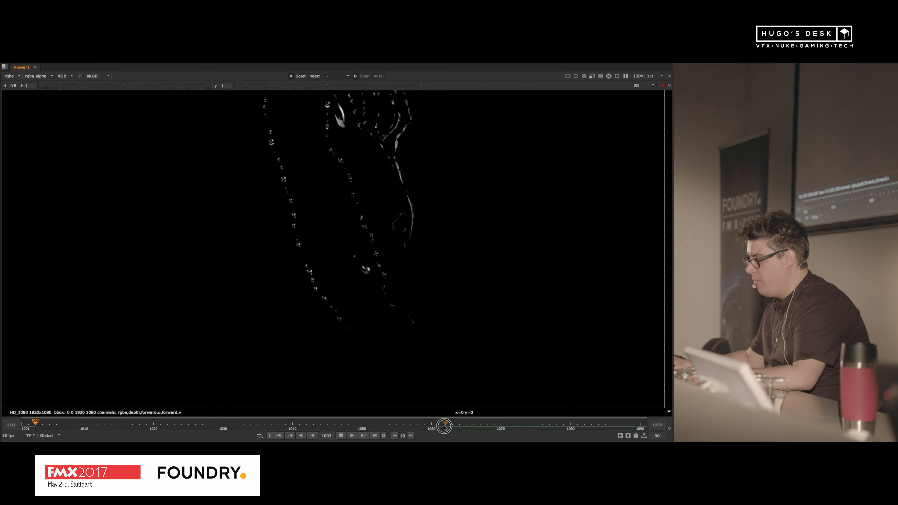
{"action": "left_click", "coordinate": [444, 428]}
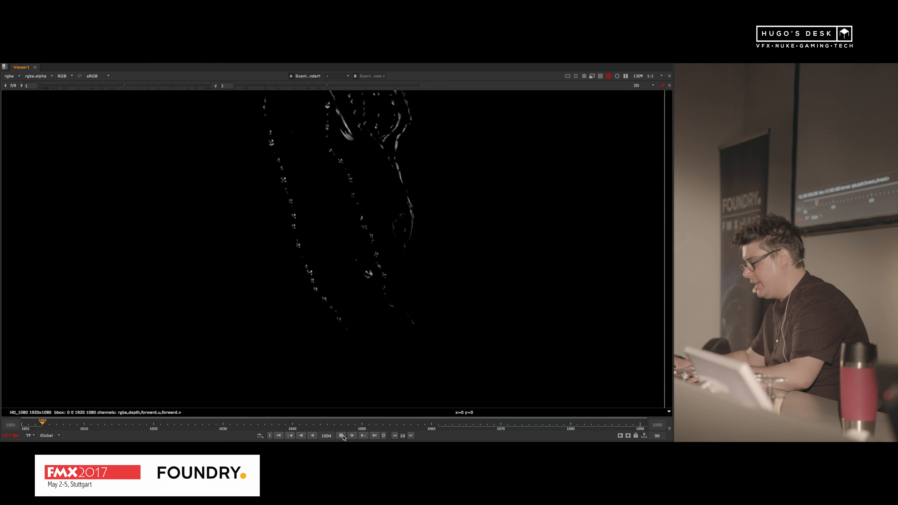
{"action": "key", "text": "space"}
{"action": "scroll", "coordinate": [204, 242], "scroll_direction": "down", "scroll_amount": 4}
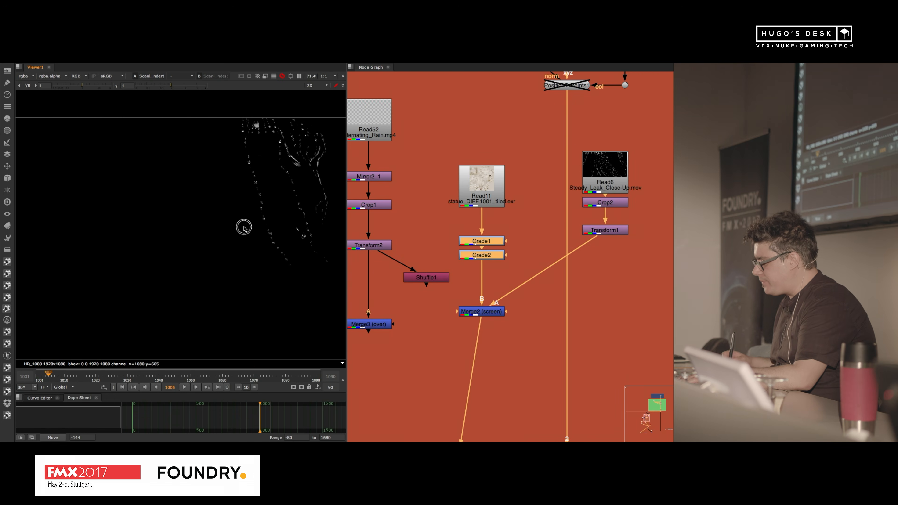
Step: Display the output of Merge1, which combines the rendered drops with the Read3 character plate
{"action": "middle_click_drag", "start_coordinate": [242, 227], "coordinate": [167, 232]}
{"action": "scroll", "coordinate": [468, 246], "scroll_direction": "down", "scroll_amount": 5}
{"action": "middle_click_drag", "start_coordinate": [499, 291], "coordinate": [490, 196]}
{"action": "scroll", "coordinate": [497, 349], "scroll_direction": "up", "scroll_amount": 3}
{"action": "middle_click_drag", "start_coordinate": [540, 322], "coordinate": [457, 103]}
{"action": "left_click", "coordinate": [541, 279]}
{"action": "key", "text": "1"}
{"action": "left_click", "coordinate": [665, 171]}
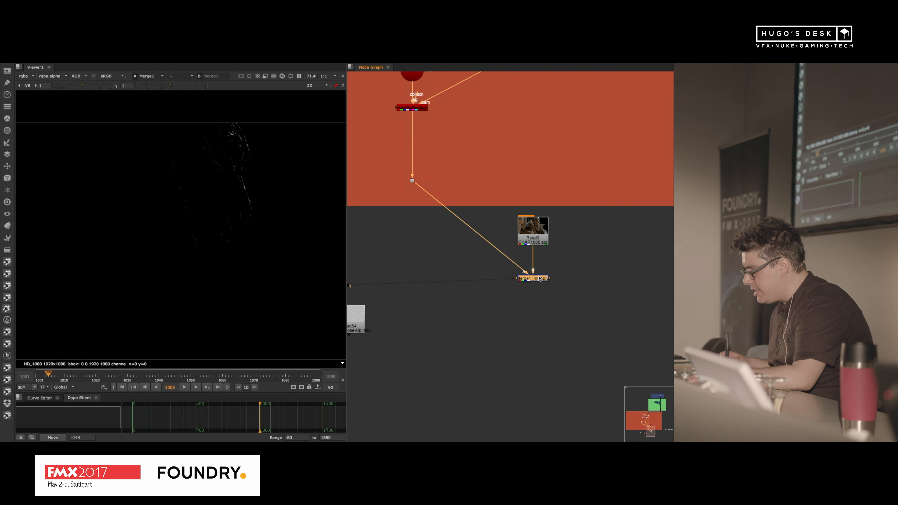
Step: Set the Merge1 operation to screen and close its properties
{"action": "double_click", "coordinate": [540, 279]}
{"action": "left_click", "coordinate": [431, 288]}
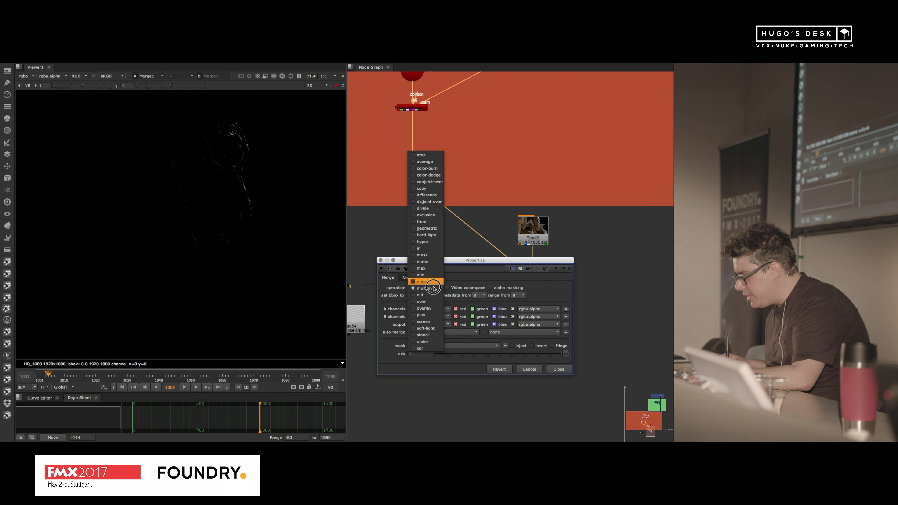
{"action": "left_click", "coordinate": [424, 321]}
{"action": "left_click", "coordinate": [381, 260]}
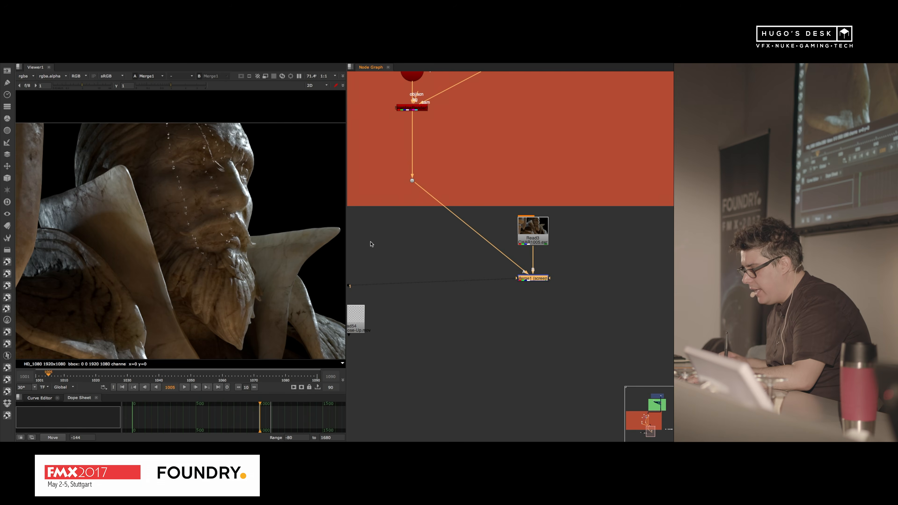
{"action": "scroll", "coordinate": [249, 238], "scroll_direction": "up", "scroll_amount": 2}
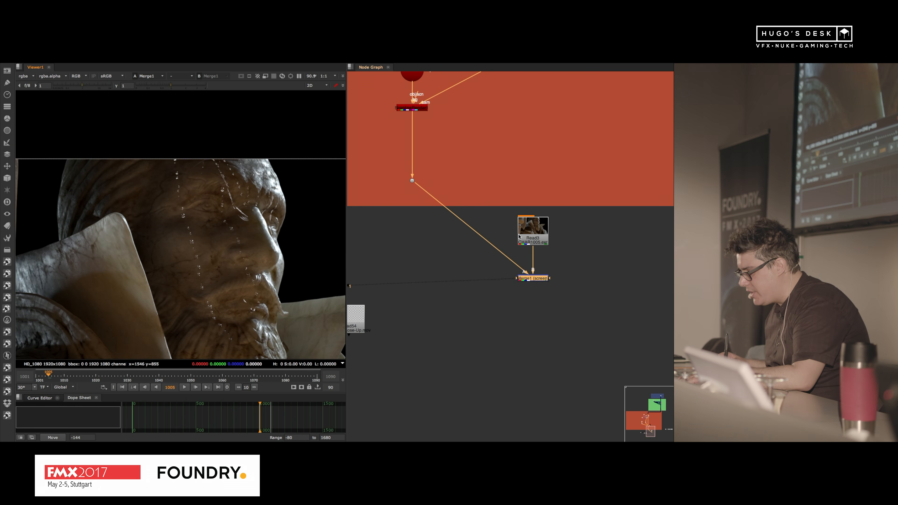
Step: Adjust the x translation in Transform1 to shift the water drops sideways across the character's face
{"action": "scroll", "coordinate": [519, 234], "scroll_direction": "down", "scroll_amount": 5}
{"action": "middle_click_drag", "start_coordinate": [431, 110], "coordinate": [564, 204]}
{"action": "middle_click_drag", "start_coordinate": [598, 115], "coordinate": [513, 191]}
{"action": "scroll", "coordinate": [512, 192], "scroll_direction": "up", "scroll_amount": 6}
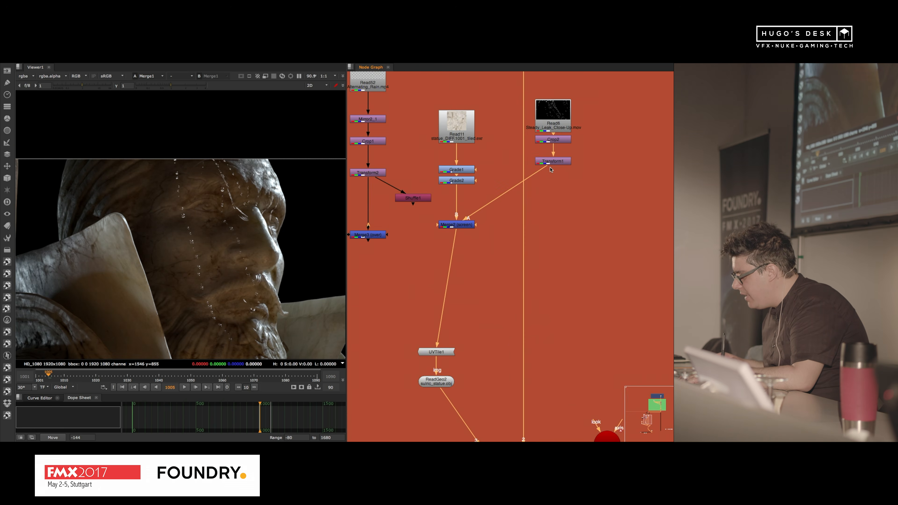
{"action": "double_click", "coordinate": [551, 162]}
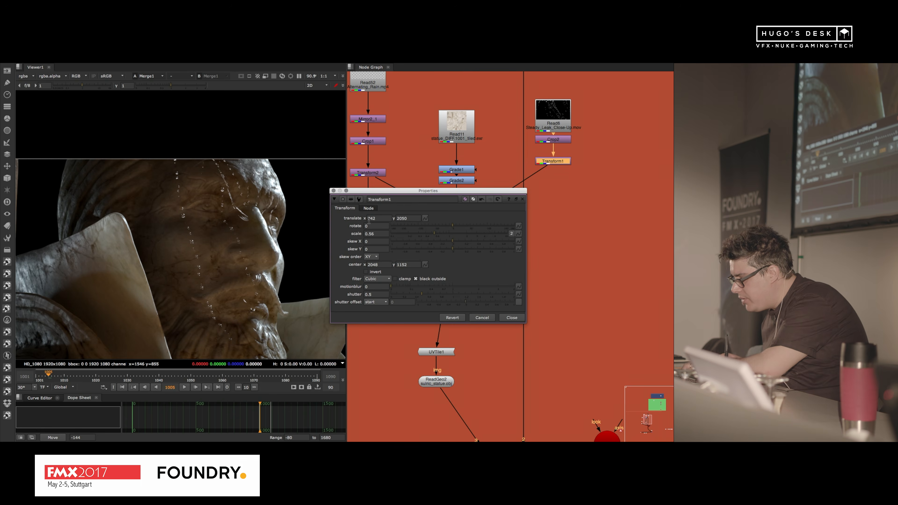
{"action": "key", "text": "Down"}
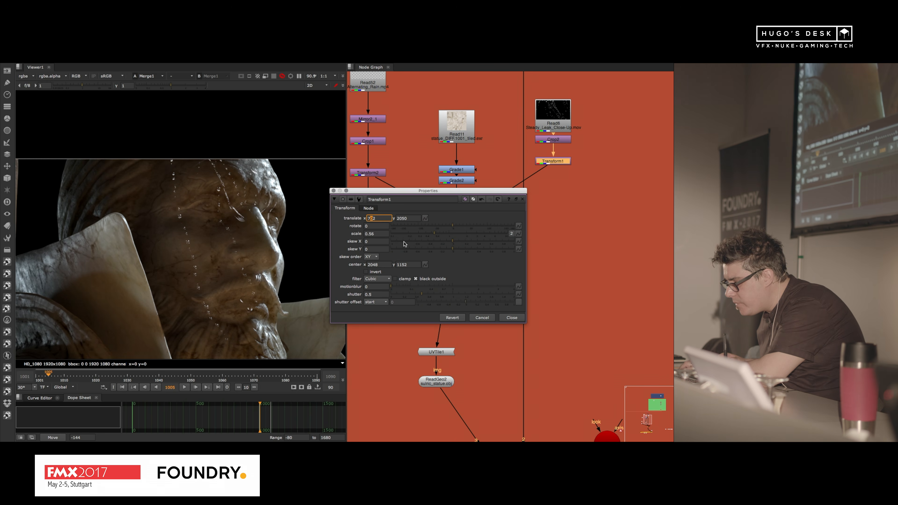
{"action": "key", "text": "Down"}
{"action": "key", "text": "Down"}
{"action": "key", "text": "Down"}
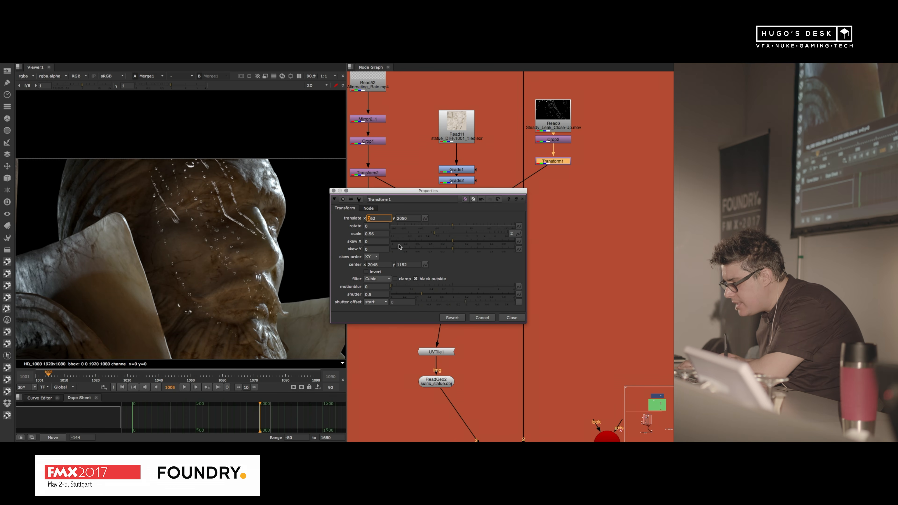
{"action": "key", "text": "Up"}
{"action": "key", "text": "Up"}
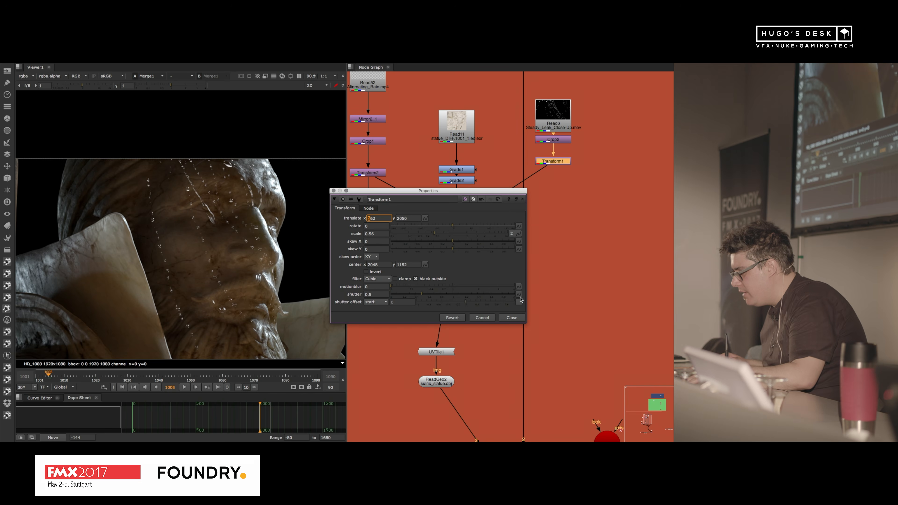
{"action": "left_click", "coordinate": [516, 321]}
Step: Play back the Merge1 composite in an enlarged viewer to check the drops running down the face
{"action": "scroll", "coordinate": [491, 274], "scroll_direction": "down", "scroll_amount": 9}
{"action": "middle_click_drag", "start_coordinate": [536, 386], "coordinate": [569, 258]}
{"action": "scroll", "coordinate": [479, 248], "scroll_direction": "up", "scroll_amount": 8}
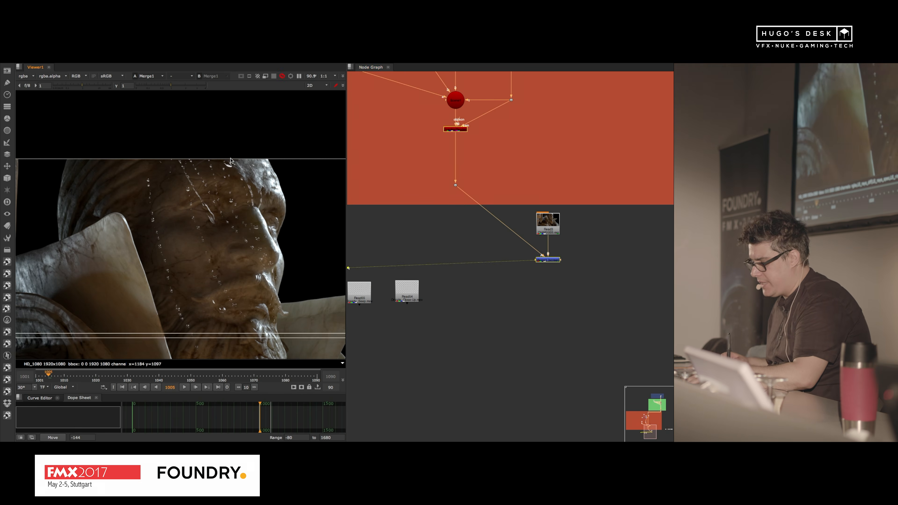
{"action": "key", "text": "space"}
{"action": "middle_click_drag", "start_coordinate": [358, 243], "coordinate": [366, 217]}
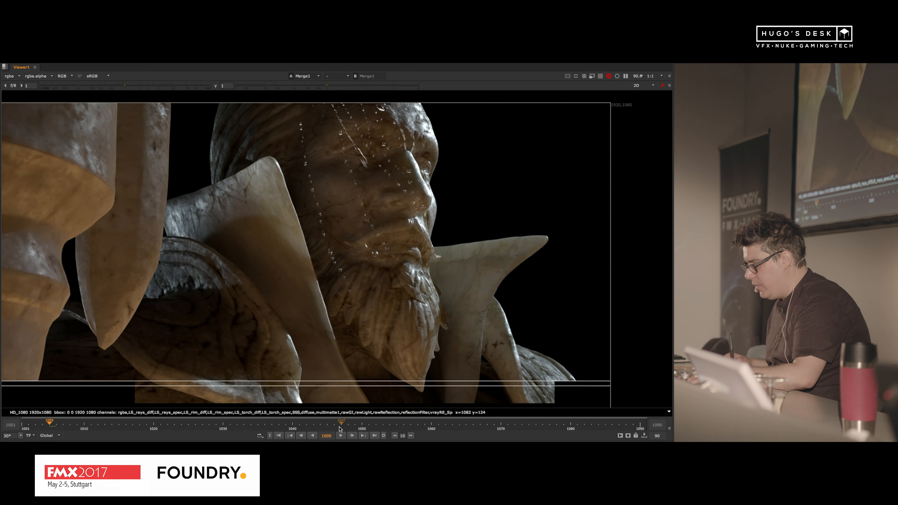
{"action": "left_click", "coordinate": [340, 436]}
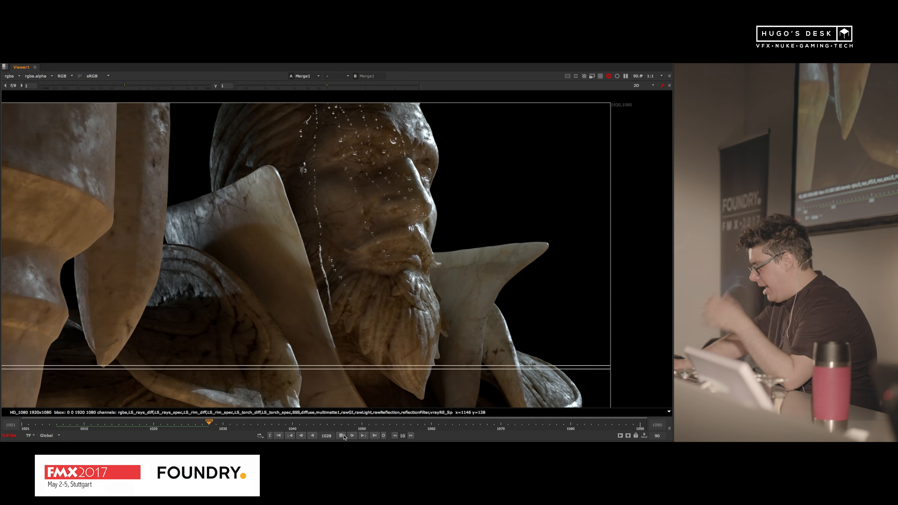
Step: Set the playback out point to frame 1029 and loop the Merge1 composite to check the drops on the face
{"action": "left_click", "coordinate": [342, 436]}
{"action": "left_click", "coordinate": [383, 436]}
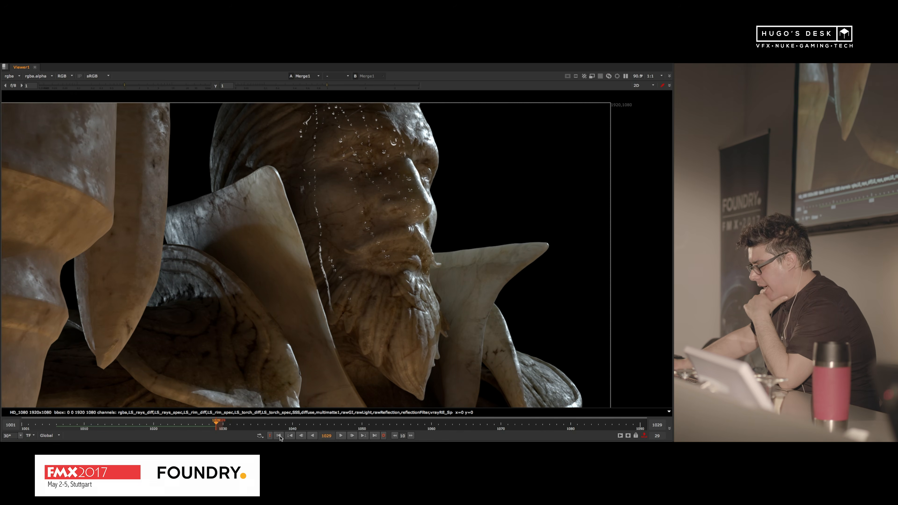
{"action": "left_click", "coordinate": [341, 436]}
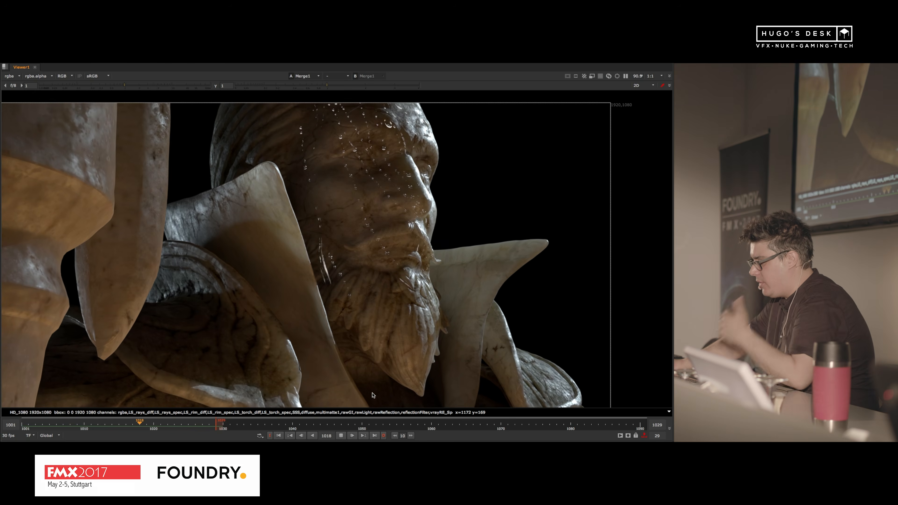
{"action": "scroll", "coordinate": [430, 285], "scroll_direction": "down", "scroll_amount": 4}
{"action": "middle_click_drag", "start_coordinate": [436, 277], "coordinate": [378, 305]}
{"action": "scroll", "coordinate": [379, 305], "scroll_direction": "up", "scroll_amount": 3}
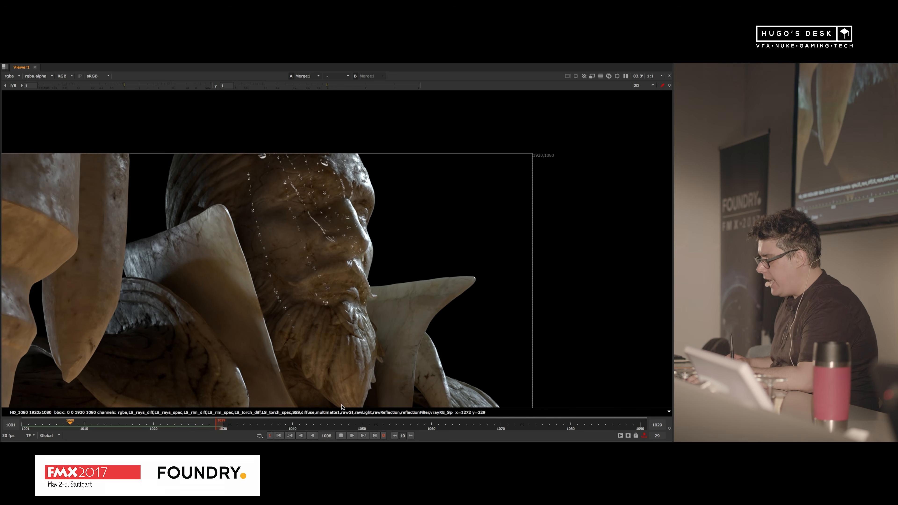
Step: Start opening another script and browse up to the FMX folder containing the numbered example projects
{"action": "key", "text": "super+o"}
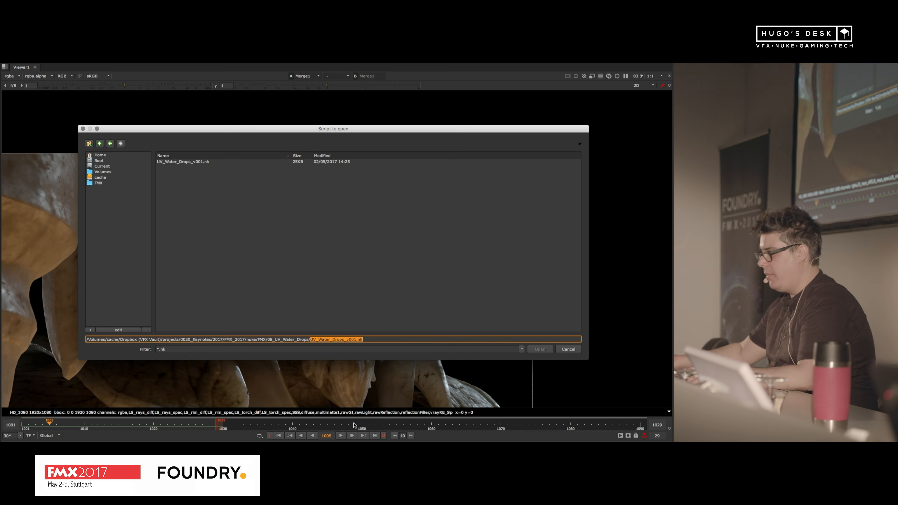
{"action": "left_click", "coordinate": [100, 144]}
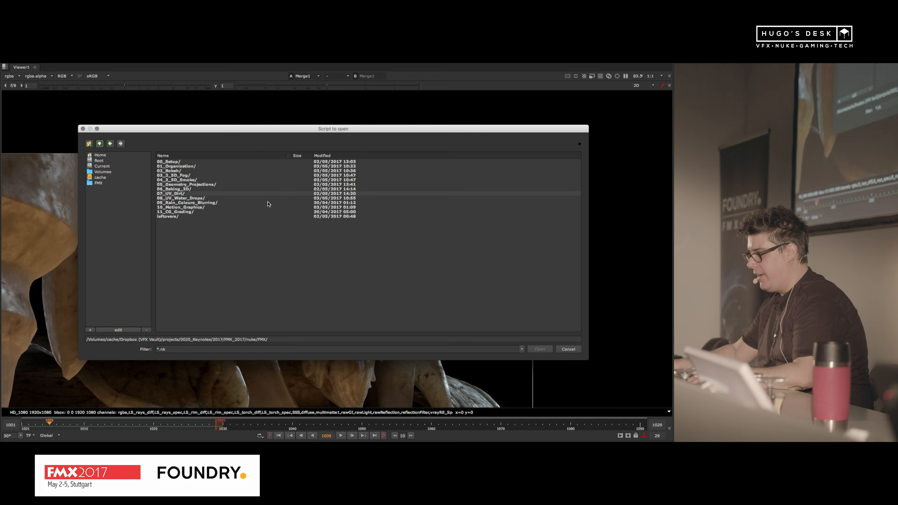
Step: Switch to the Keynote presentation and start the slideshow from the "Last Shameless Promotion" slide
{"action": "key", "text": "super+Tab"}
{"action": "key", "text": "super+Tab"}
{"action": "key", "text": "super+Tab"}
{"action": "key", "text": "super+Tab"}
{"action": "key", "text": "super+Tab"}
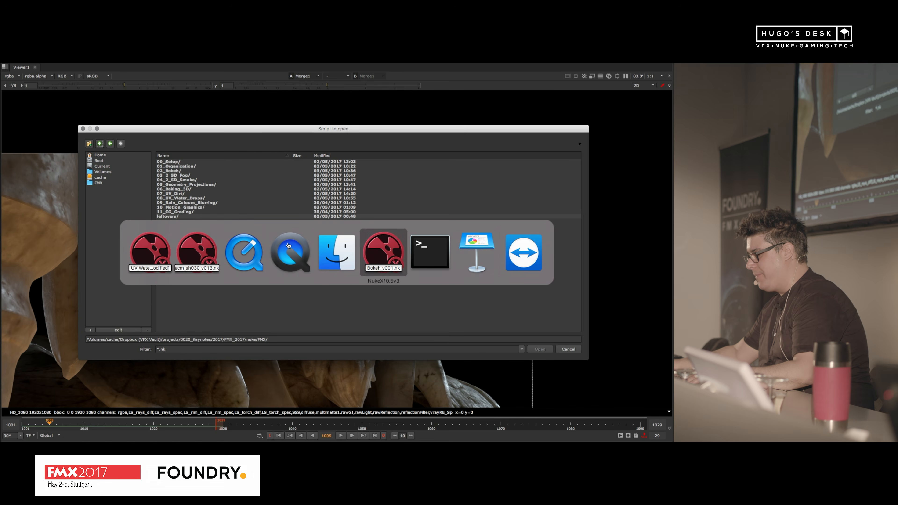
{"action": "key", "text": "super+Tab"}
{"action": "key", "text": "super+Tab"}
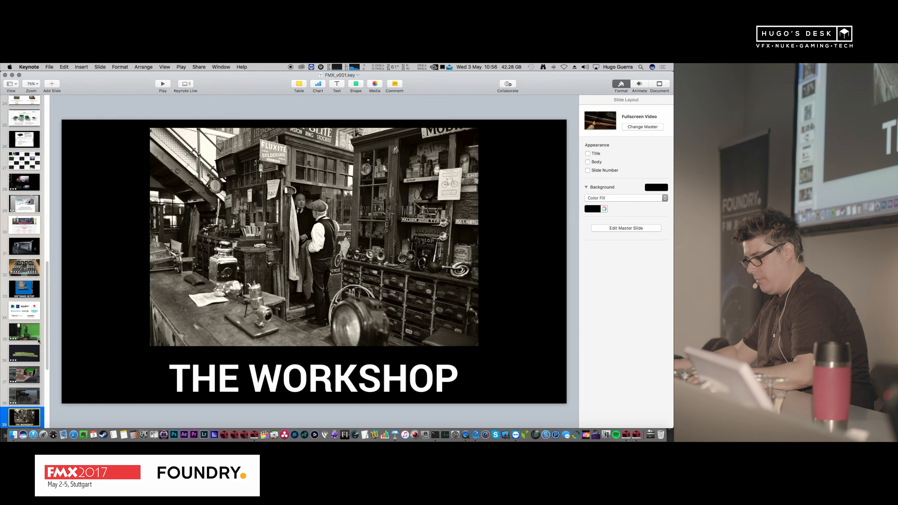
{"action": "scroll", "coordinate": [38, 338], "scroll_direction": "down", "scroll_amount": 5}
{"action": "left_click", "coordinate": [27, 307]}
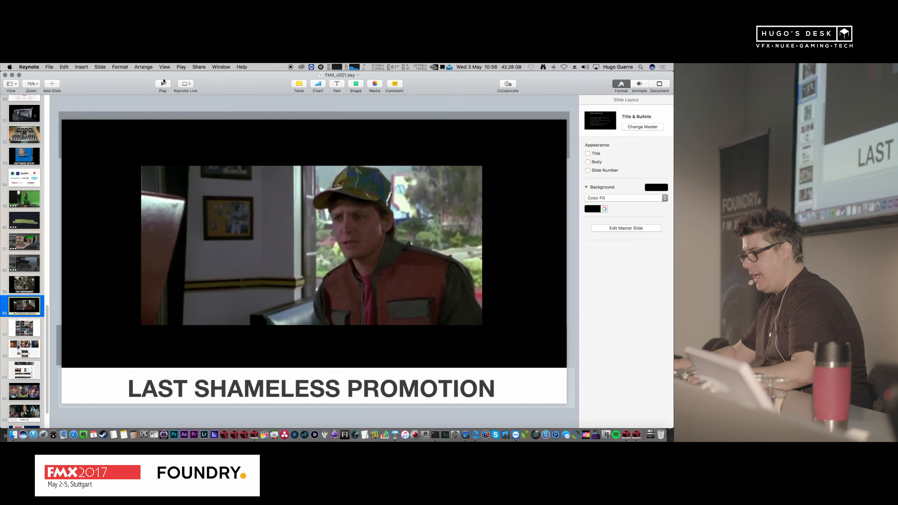
{"action": "left_click", "coordinate": [162, 84]}
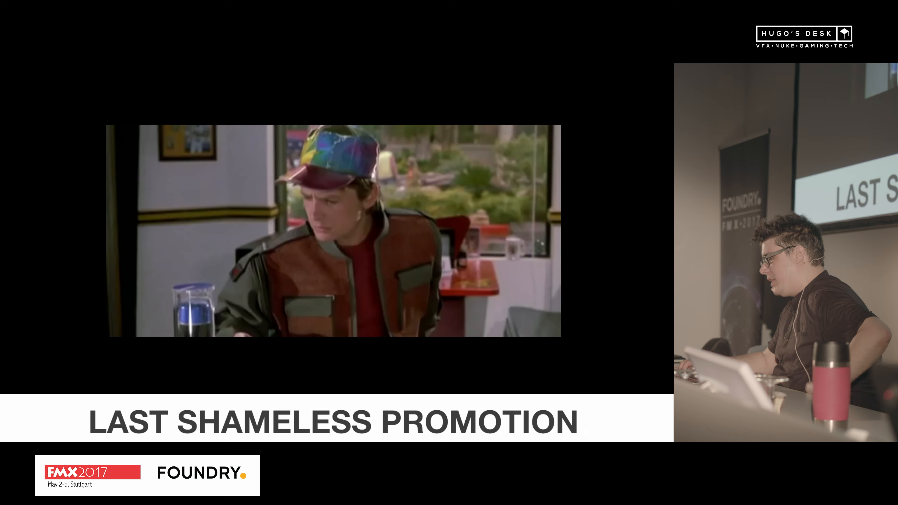
Step: Advance the slideshow through the portfolio website and Twitter profile slides to the Hugo's Desk YouTube channel slide
{"action": "key", "text": "Right"}
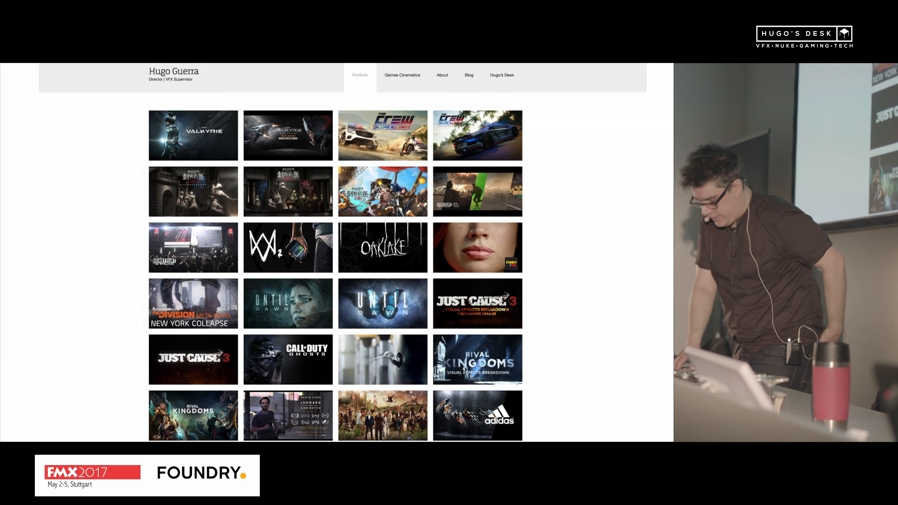
{"action": "key", "text": "Right"}
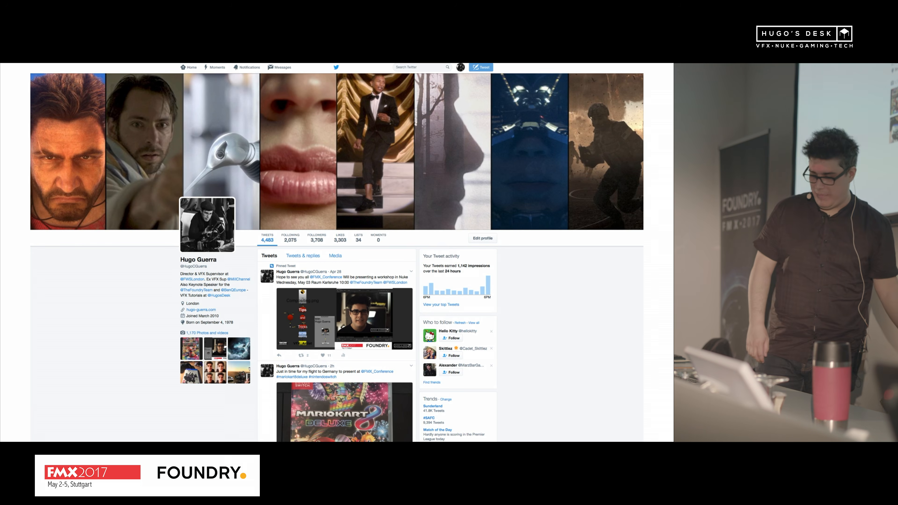
{"action": "key", "text": "Right"}
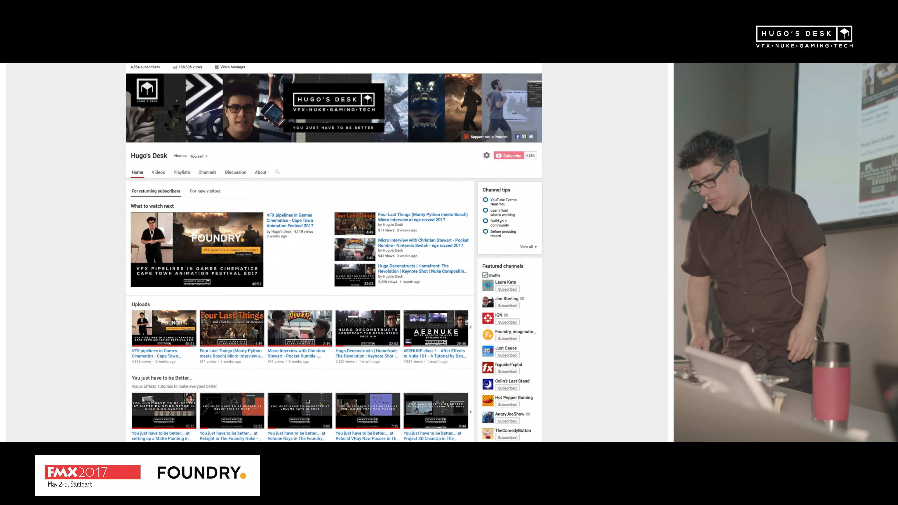